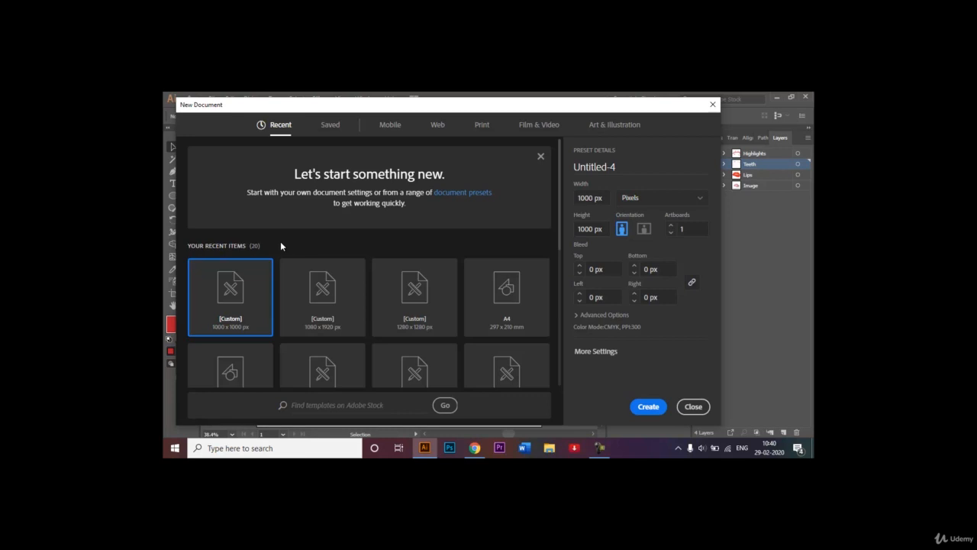
# Step: Create a new 1000 × 1000 px document named Lips Logo with one artboard
pyautogui.tripleClick(628, 172)
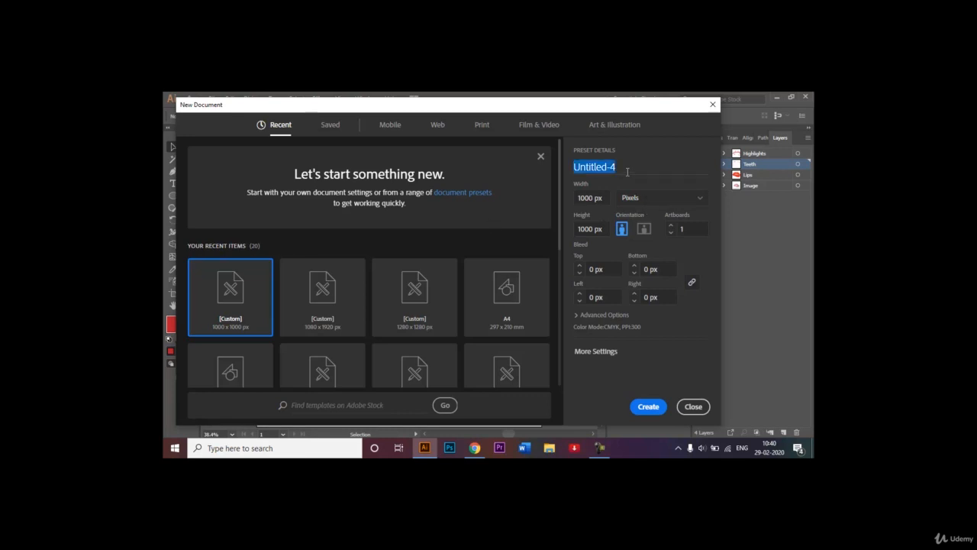
pyautogui.press('BackSpace')
pyautogui.write('Lips Logo')
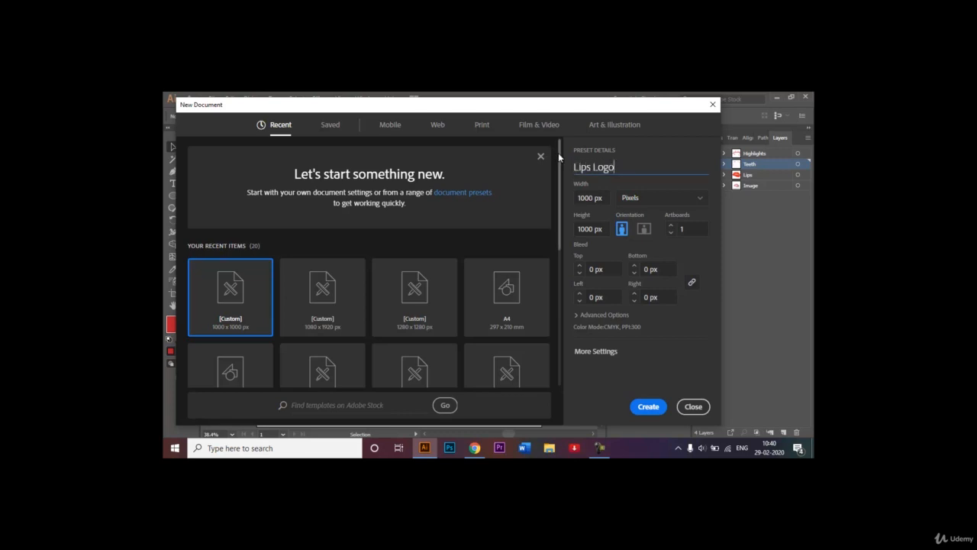
pyautogui.moveTo(559, 154); pyautogui.dragTo(556, 207)
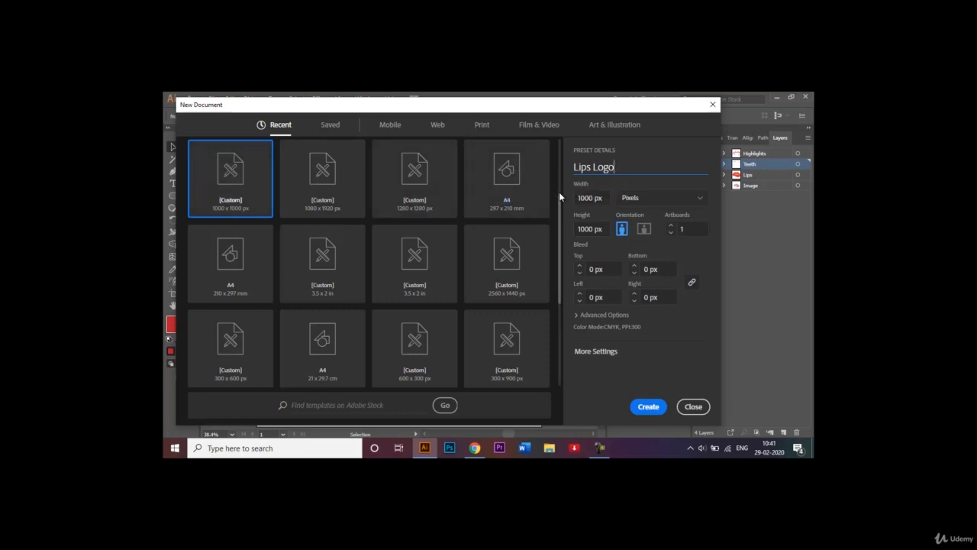
pyautogui.moveTo(559, 192); pyautogui.dragTo(569, 145)
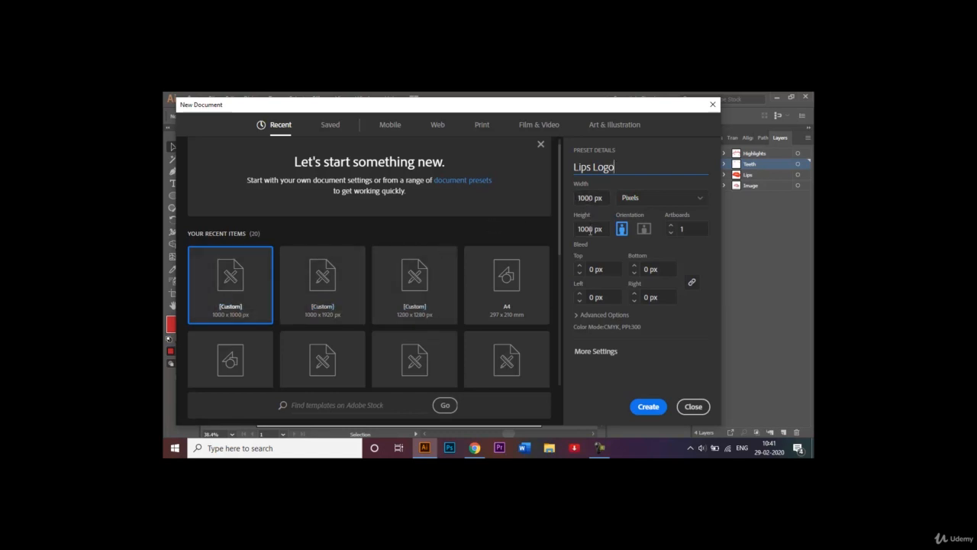
pyautogui.click(700, 203)
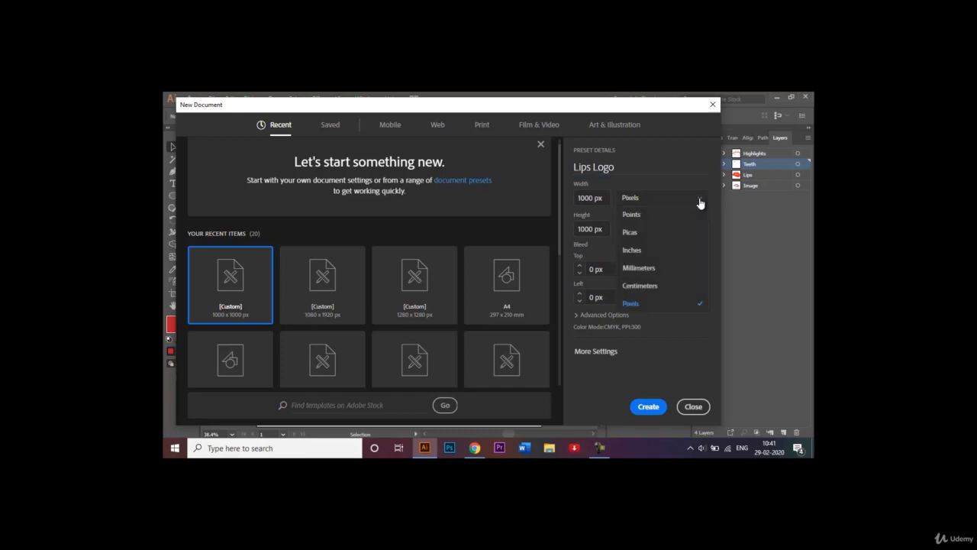
pyautogui.click(648, 405)
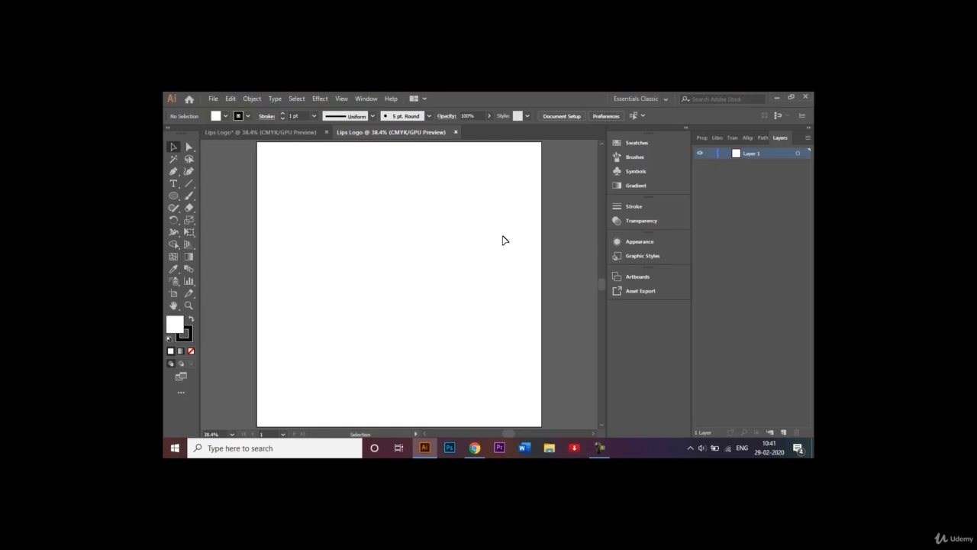
# Step: Open the reference image Lips vector.jpg from the Logos folder
pyautogui.hotkey('ctrl', 'o')
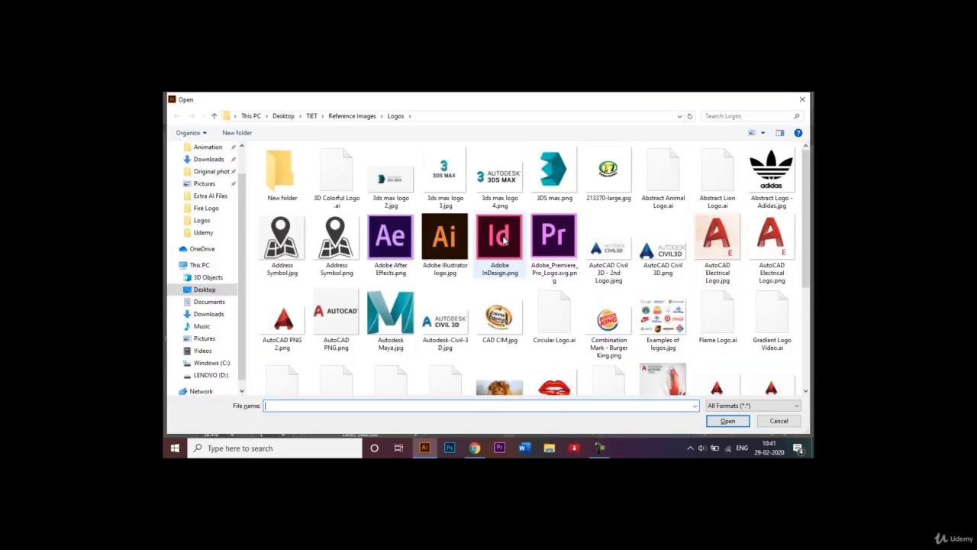
pyautogui.click(556, 376)
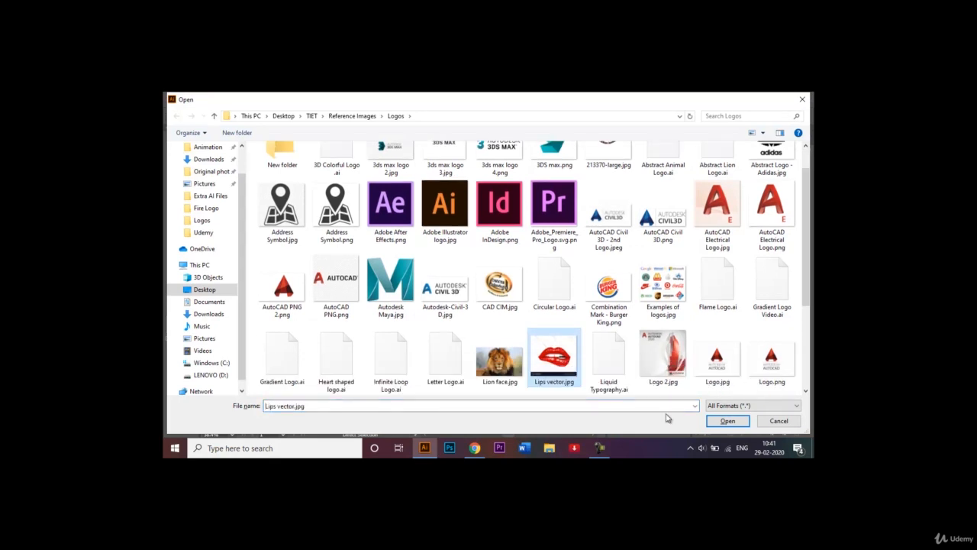
pyautogui.click(727, 421)
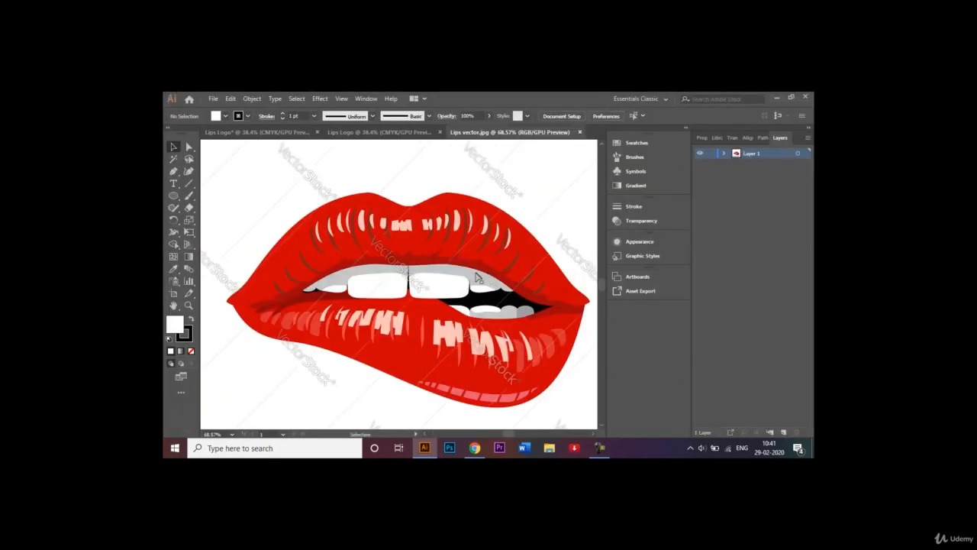
# Step: Move the lips image onto the blank Lips Logo artboard, centred, and close the Lips vector.jpg document
pyautogui.click(405, 132)
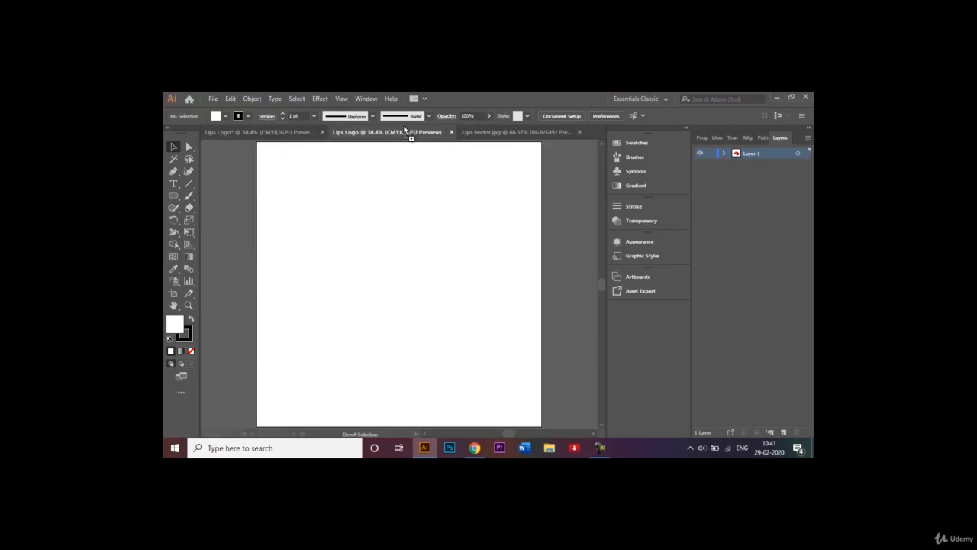
pyautogui.moveTo(405, 272); pyautogui.dragTo(441, 268)
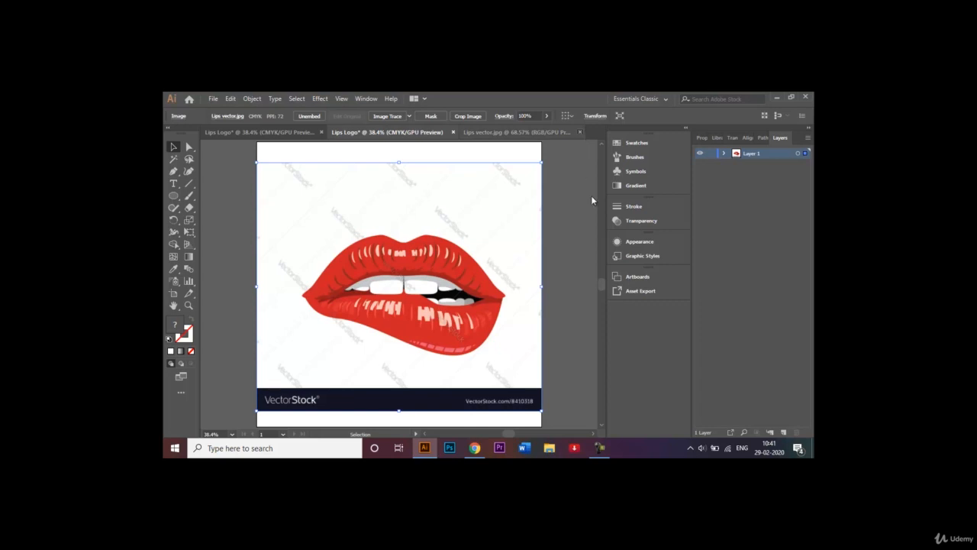
pyautogui.click(580, 132)
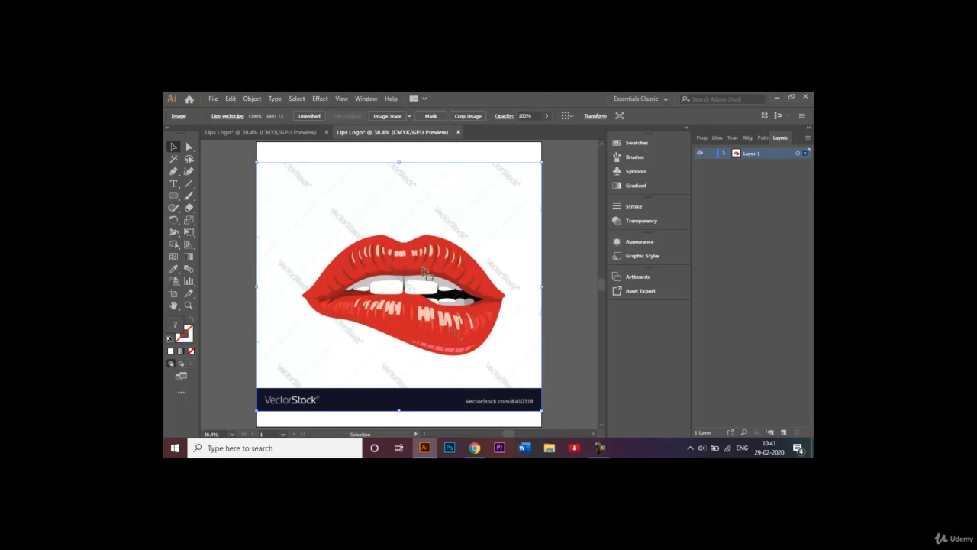
# Step: Set the opacity of the placed lips image to 50%
pyautogui.click(524, 115)
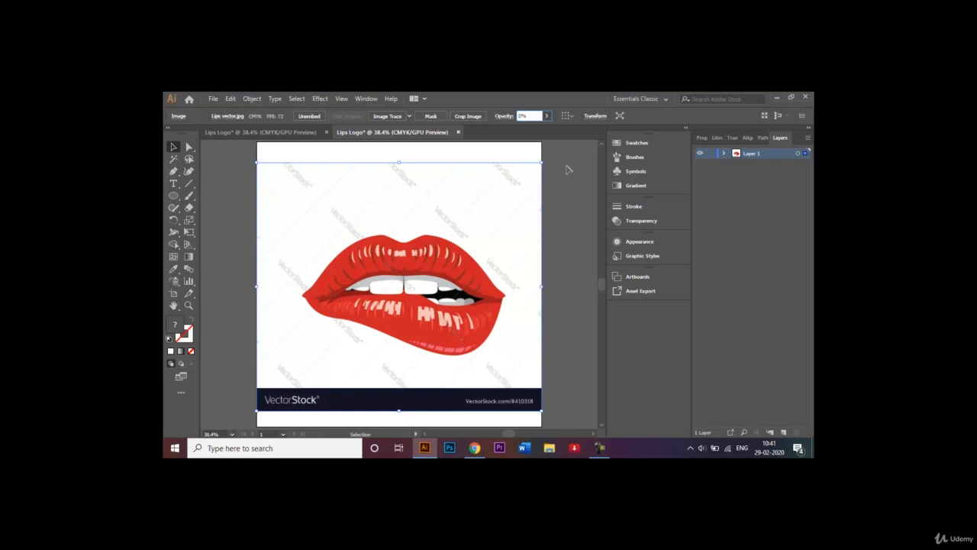
pyautogui.write('50')
pyautogui.press('Return')
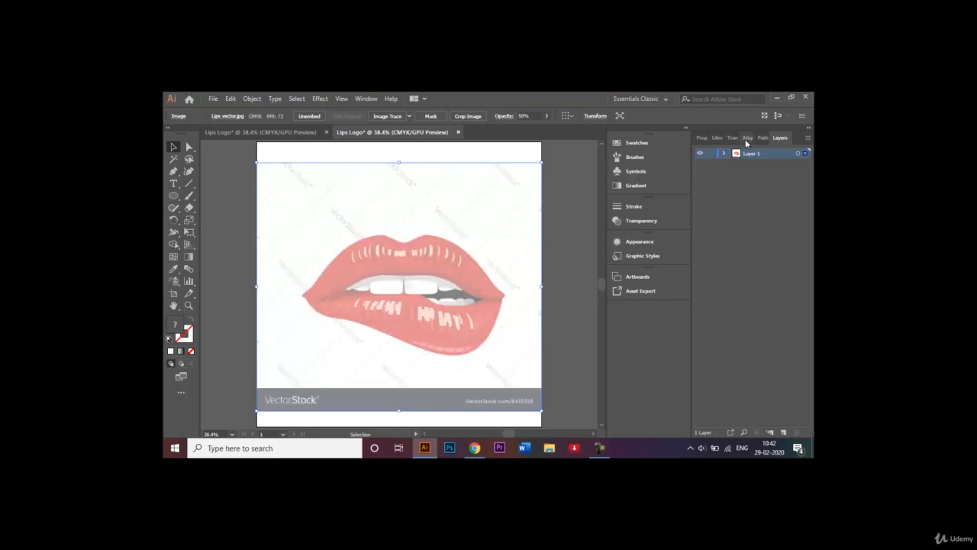
# Step: Give Layer 1 a name starting with "Reference" and lock the layer
pyautogui.doubleClick(763, 155)
pyautogui.press('BackSpace')
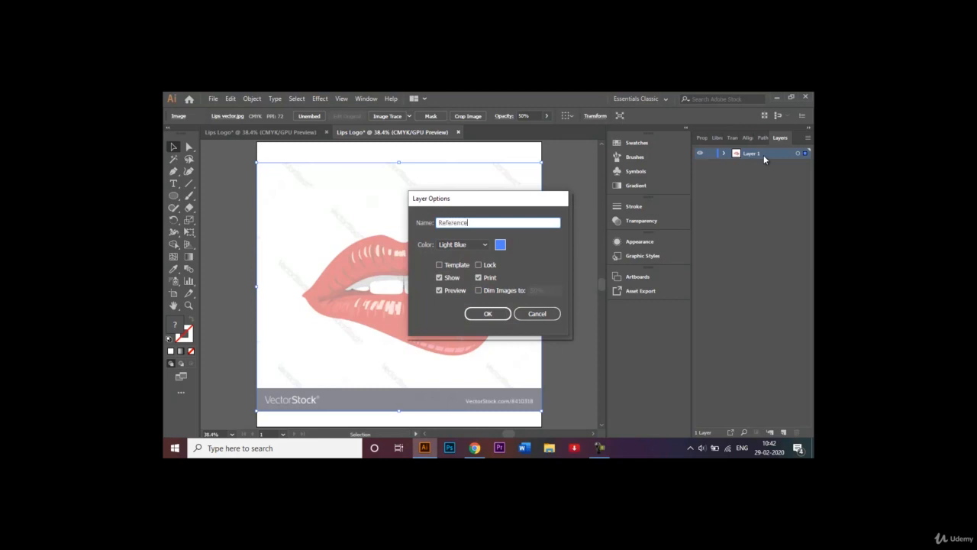
pyautogui.press('Return')
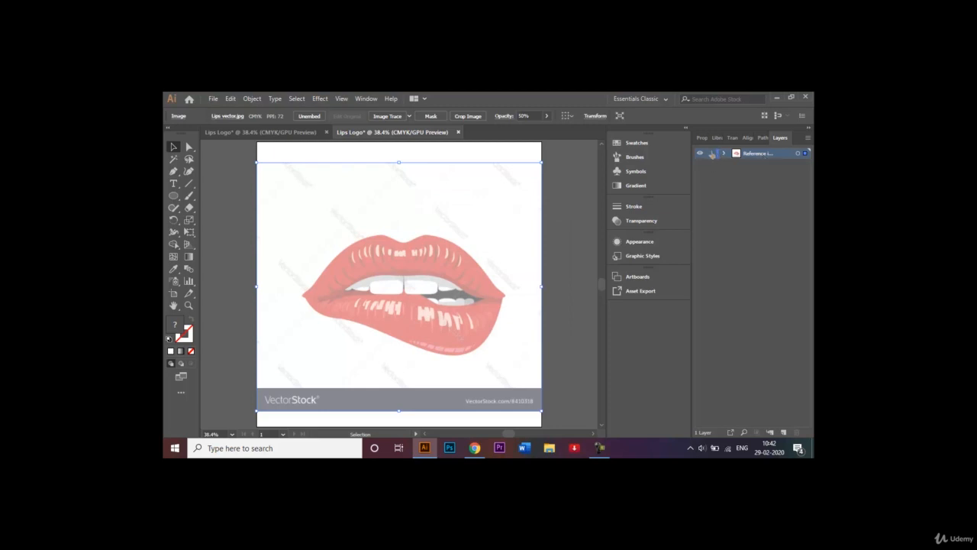
pyautogui.click(712, 154)
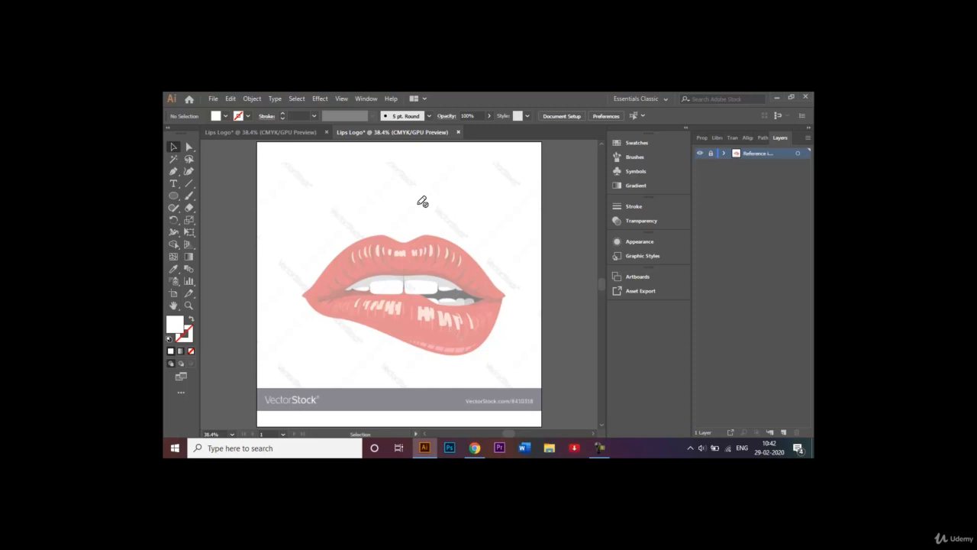
pyautogui.click(710, 154)
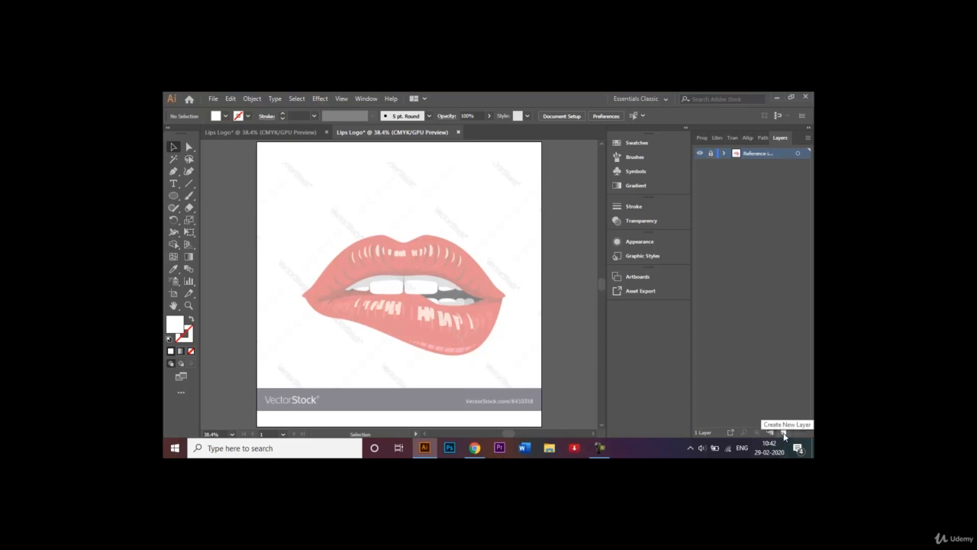
# Step: Add a new layer above the reference layer and name it Lips
pyautogui.click(784, 432)
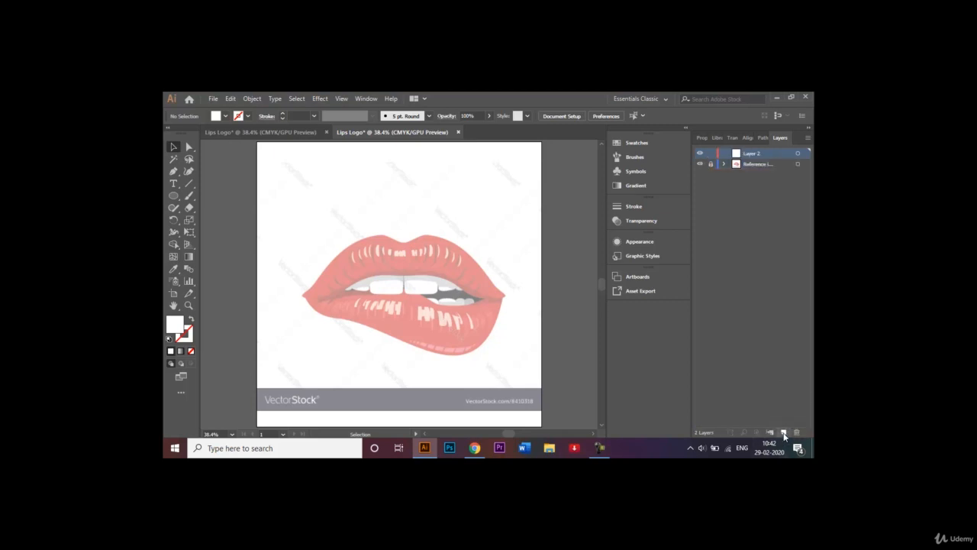
pyautogui.doubleClick(763, 155)
pyautogui.press('BackSpace')
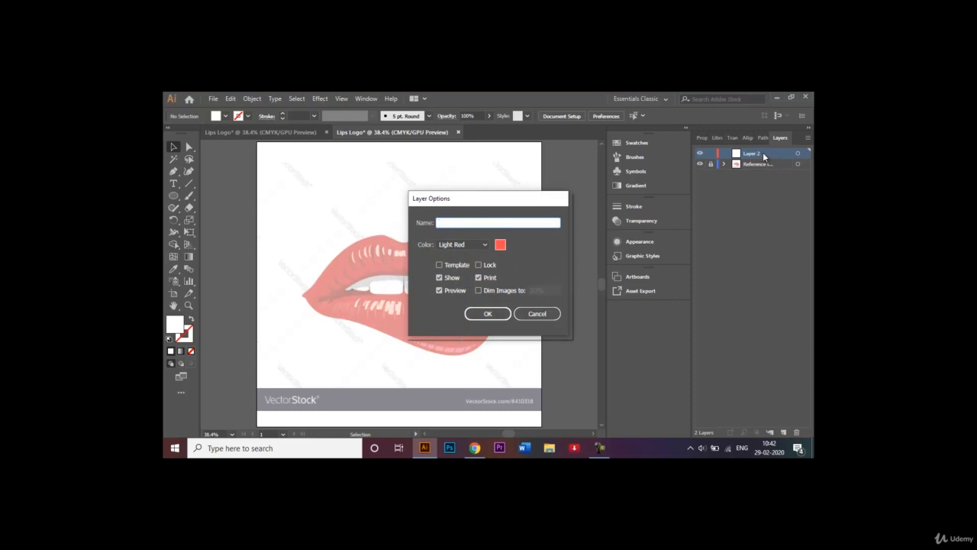
pyautogui.write('Lips')
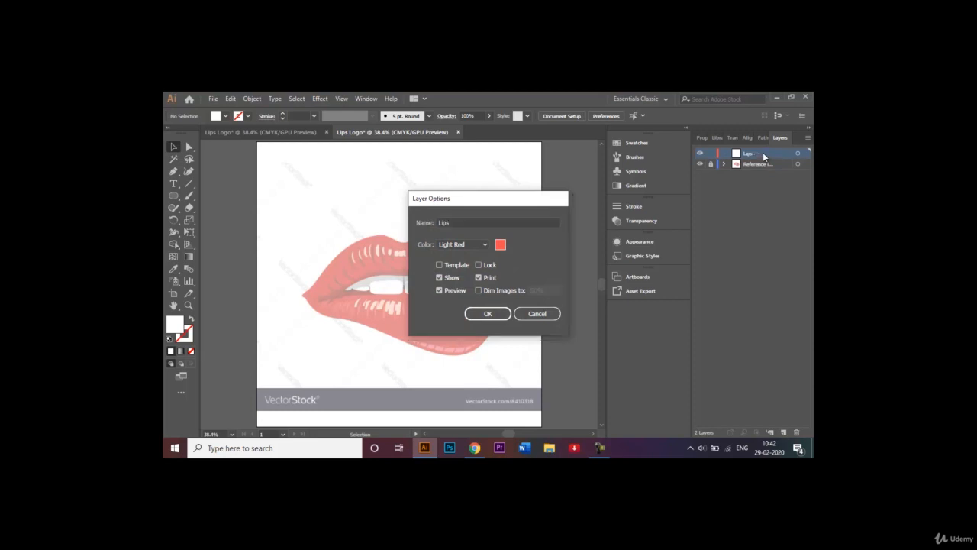
pyautogui.press('Return')
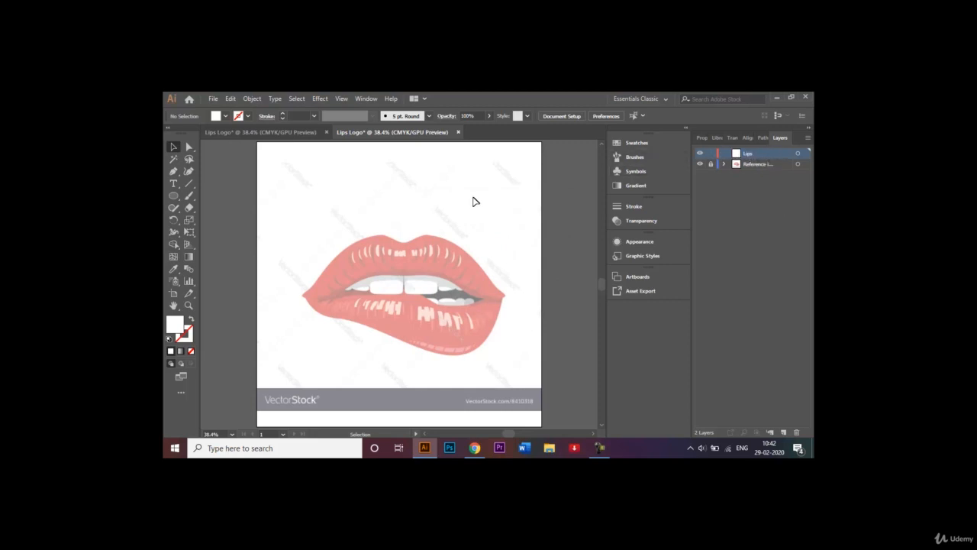
# Step: Set up the Pen tool with no fill and a black stroke for tracing the lips
pyautogui.hotkey('ctrl', '=')
pyautogui.hotkey('ctrl', '=')
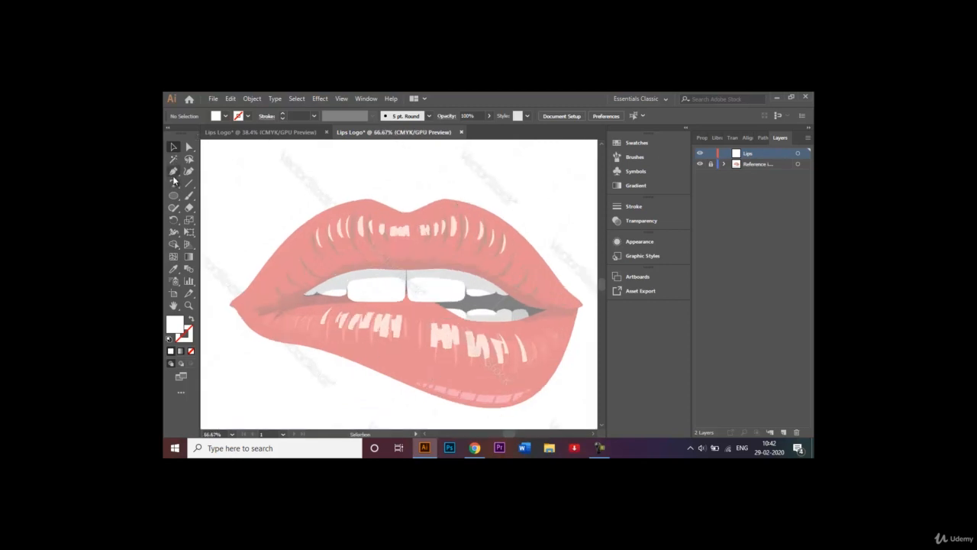
pyautogui.click(173, 171)
pyautogui.click(191, 350)
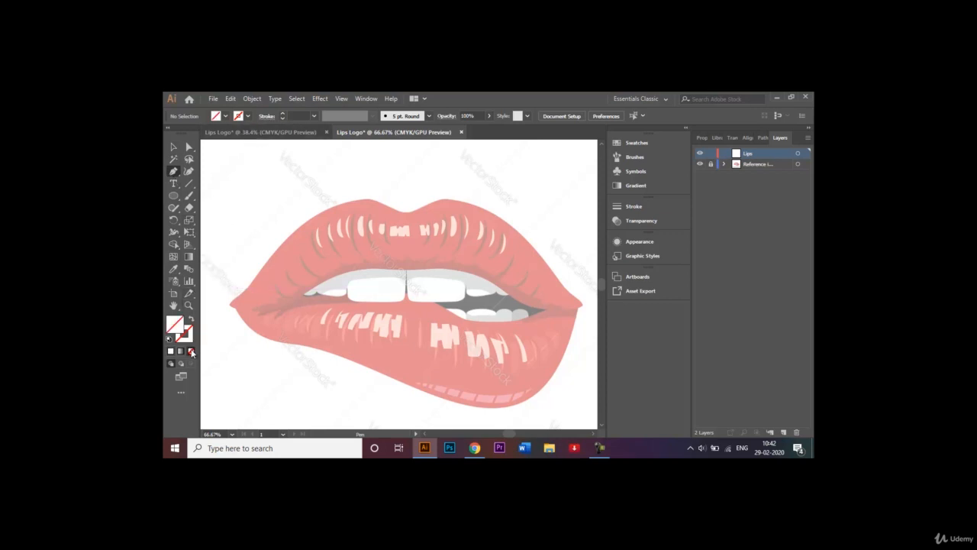
pyautogui.click(246, 116)
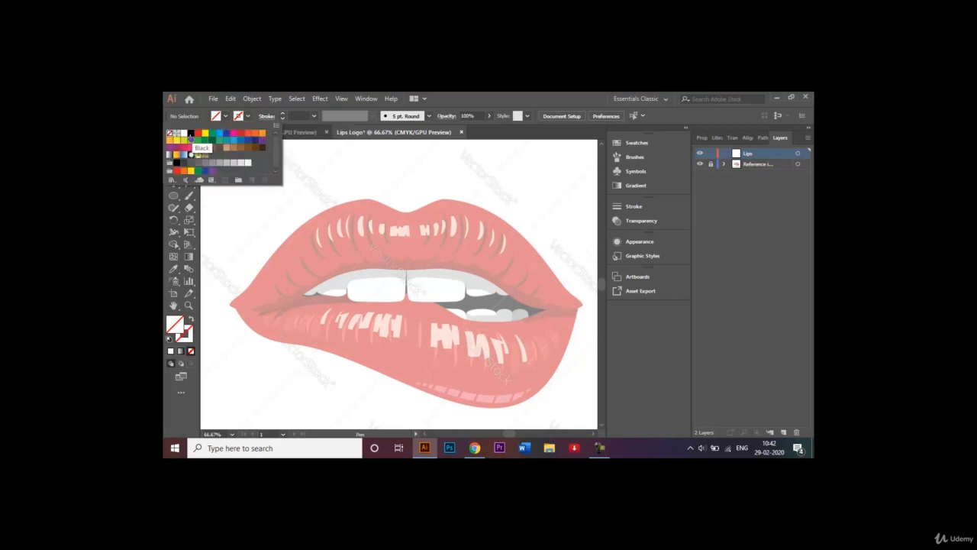
pyautogui.click(190, 140)
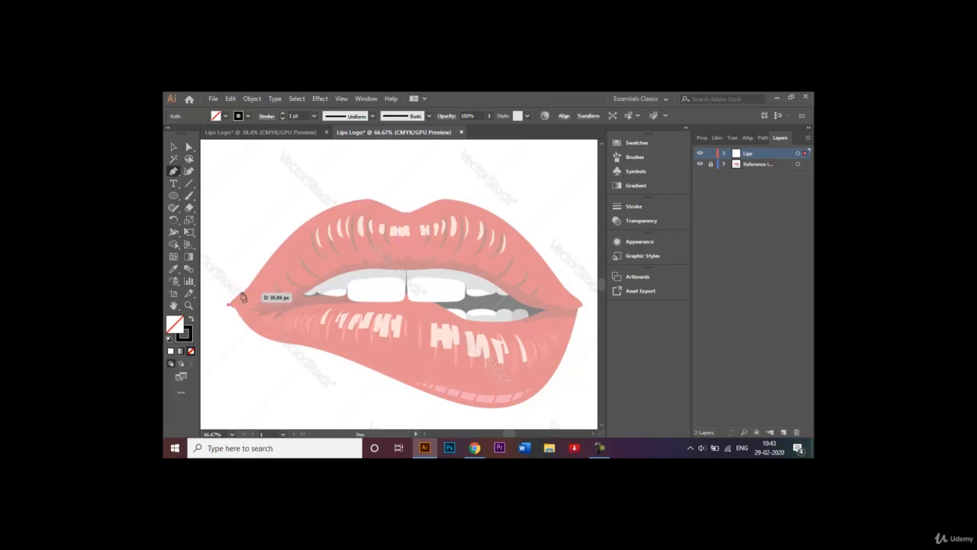
# Step: Trace the upper lip's outer edge with the Pen tool from the left mouth corner over the centre dip to the right peak
pyautogui.moveTo(229, 305); pyautogui.dragTo(287, 238)
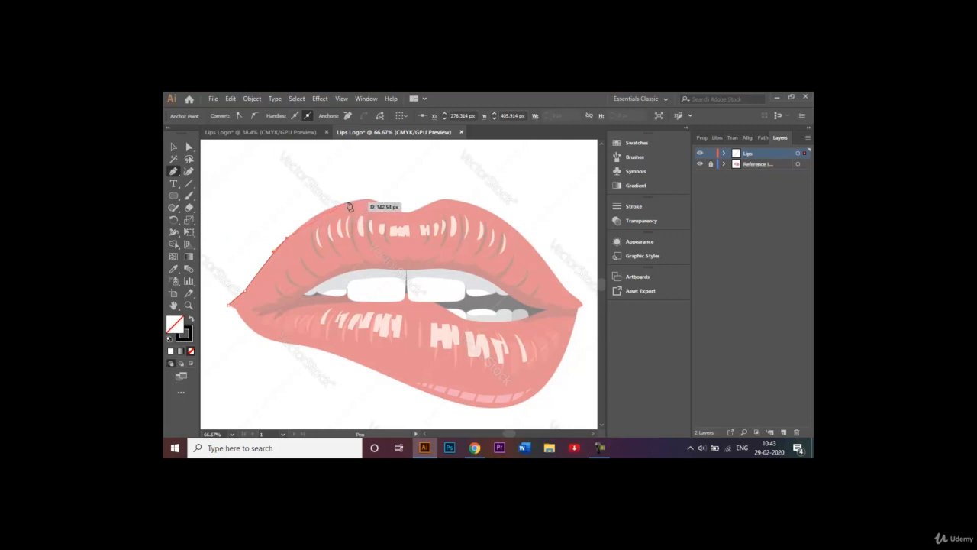
pyautogui.moveTo(324, 203); pyautogui.dragTo(375, 203)
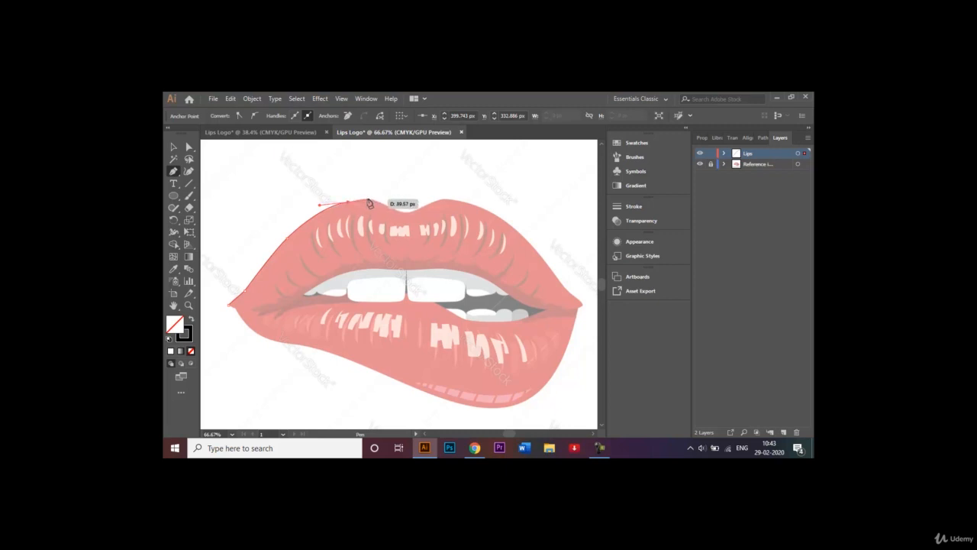
pyautogui.click(367, 201)
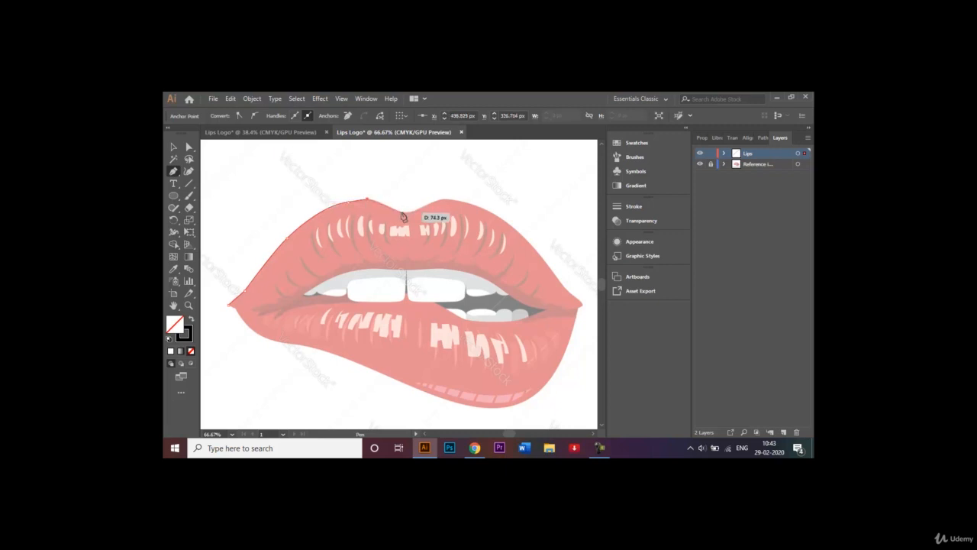
pyautogui.moveTo(402, 213); pyautogui.dragTo(411, 221)
pyautogui.click(402, 213)
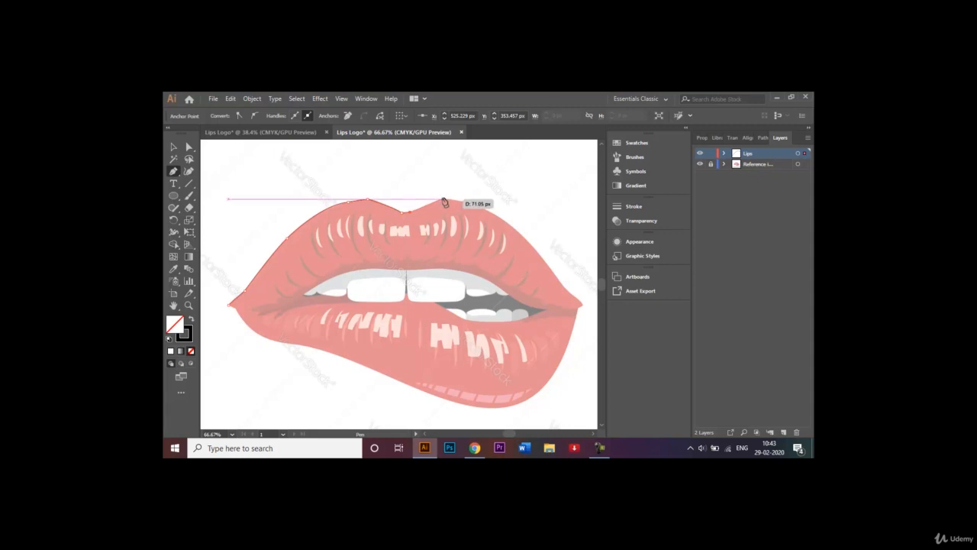
pyautogui.click(440, 200)
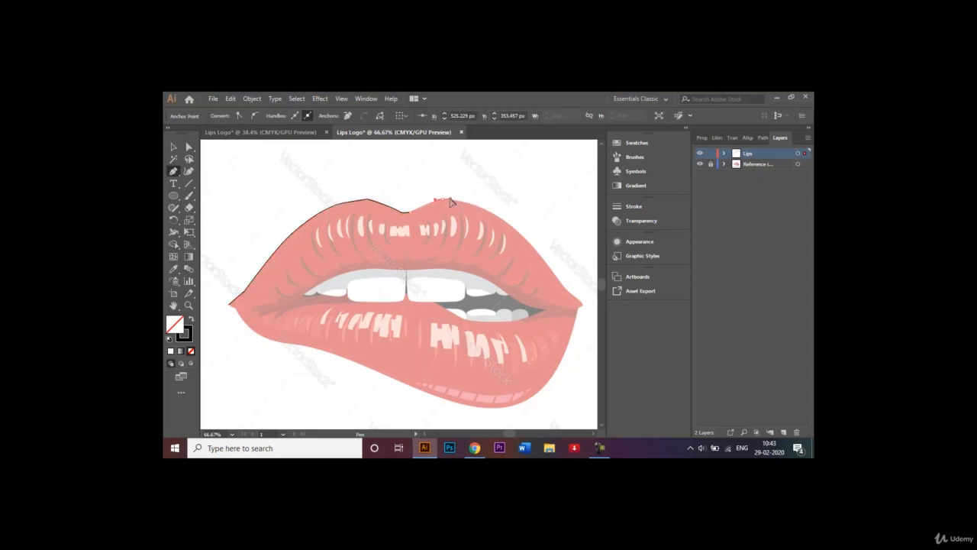
# Step: Continue the path along the upper lip's outer edge from the right peak down to the right mouth corner
pyautogui.moveTo(451, 202); pyautogui.dragTo(543, 263)
pyautogui.click(574, 297)
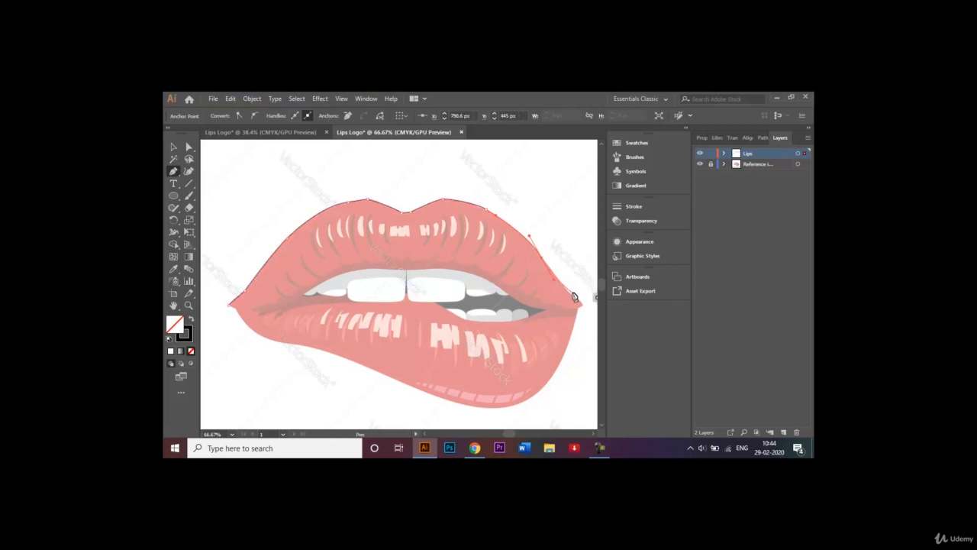
pyautogui.click(542, 258)
pyautogui.moveTo(553, 273); pyautogui.dragTo(568, 284)
pyautogui.click(583, 306)
pyautogui.keyDown('ctrl'); pyautogui.click(590, 310); pyautogui.keyUp('ctrl')
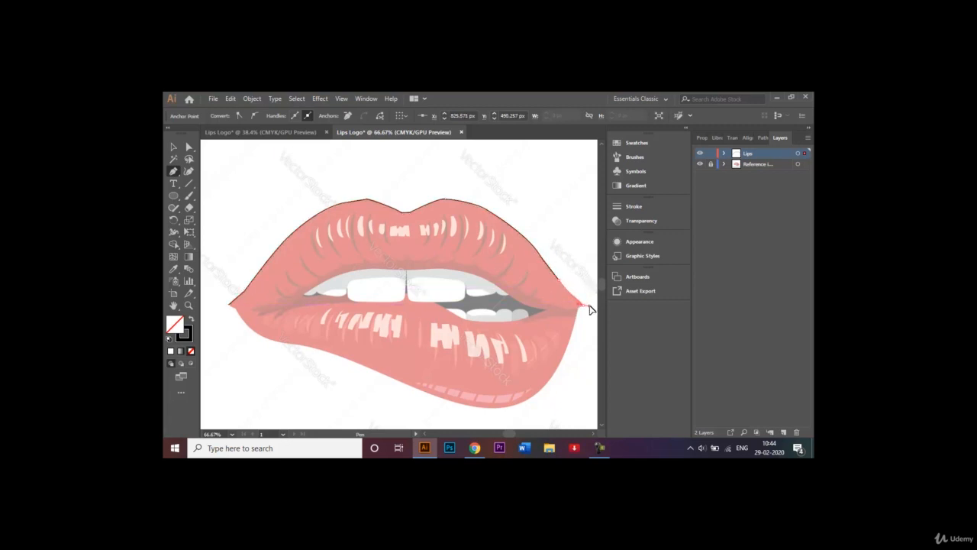
# Step: Continue the path from the right mouth corner around the lower lip's outer edge, past its lowest point toward the left side
pyautogui.click(584, 306)
pyautogui.keyDown('ctrl'); pyautogui.click(563, 361); pyautogui.keyUp('ctrl')
pyautogui.moveTo(562, 358); pyautogui.dragTo(488, 410)
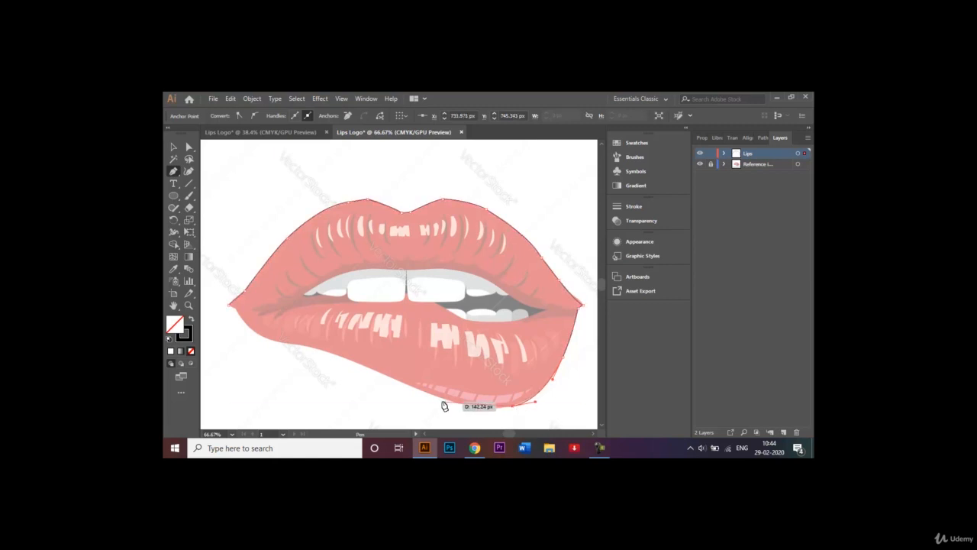
pyautogui.moveTo(443, 399); pyautogui.dragTo(410, 388)
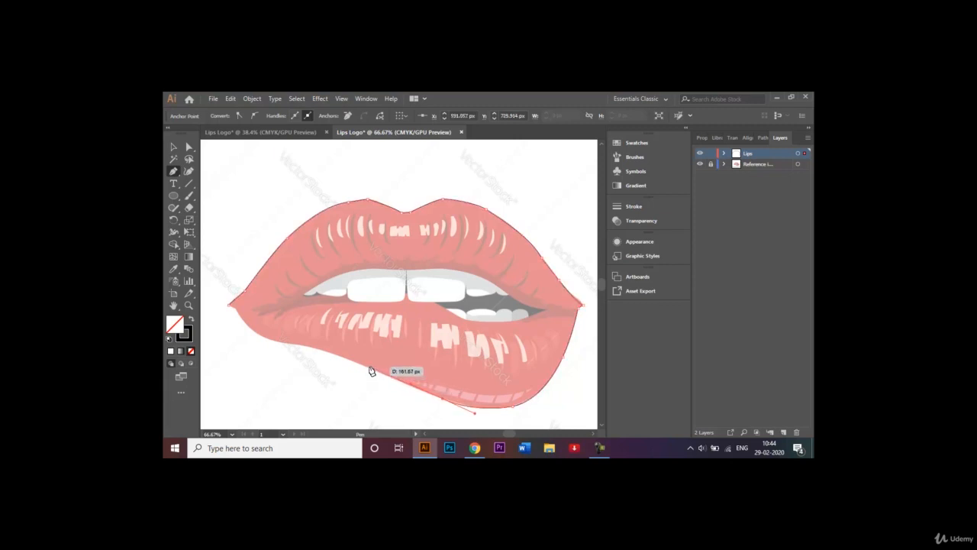
pyautogui.click(370, 371)
pyautogui.keyDown('ctrl'); pyautogui.click(295, 346); pyautogui.keyUp('ctrl')
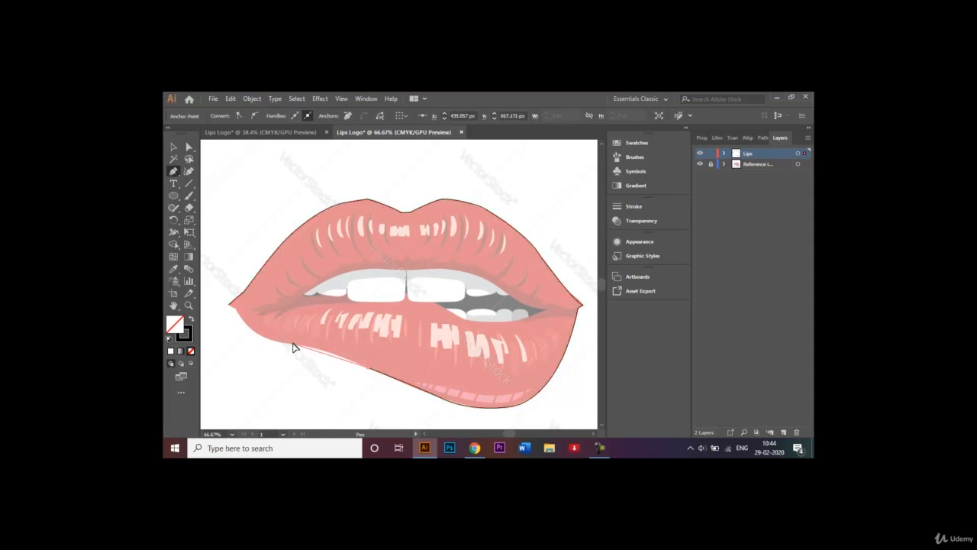
# Step: Finish tracing the lower lip's outer edge to the left mouth corner, close the outline path and deselect it
pyautogui.click(277, 349)
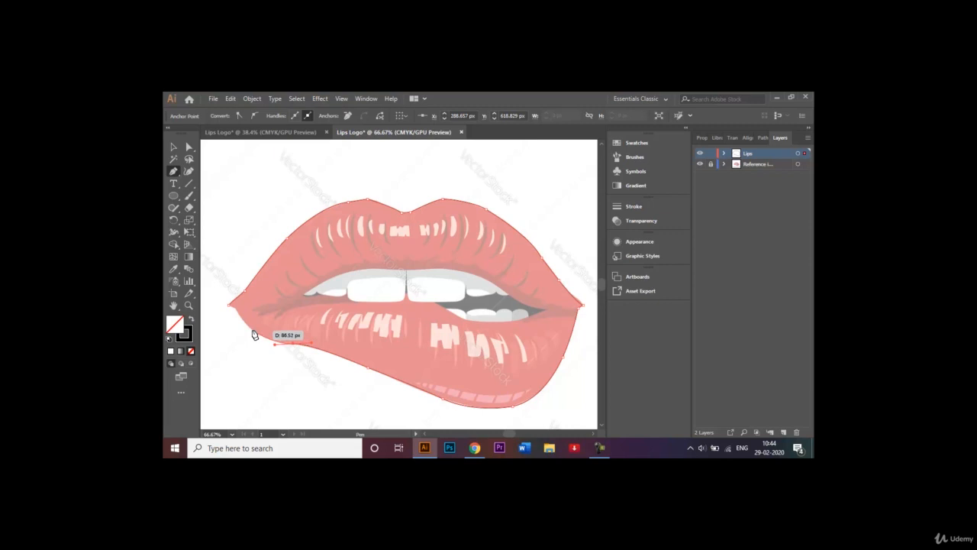
pyautogui.click(252, 331)
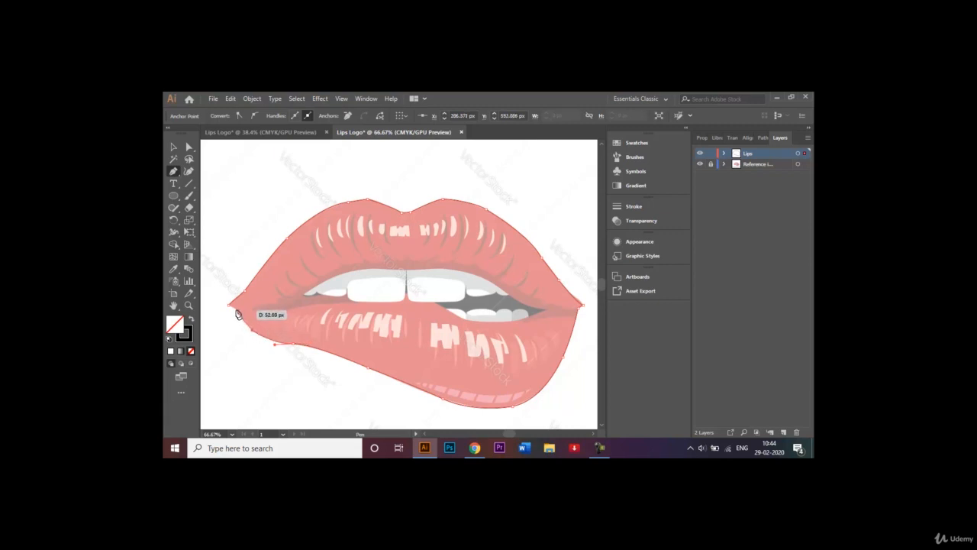
pyautogui.click(235, 307)
pyautogui.click(229, 306)
pyautogui.click(173, 147)
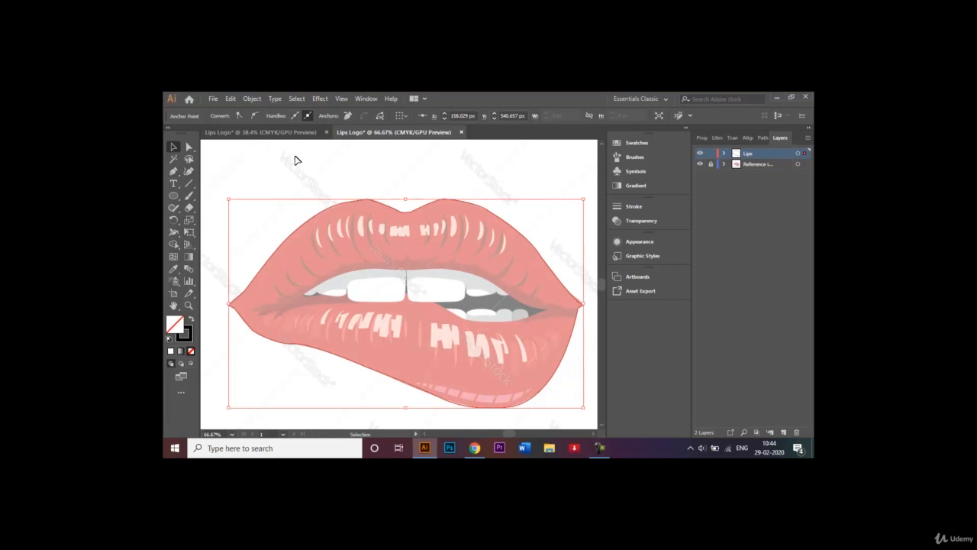
pyautogui.click(297, 159)
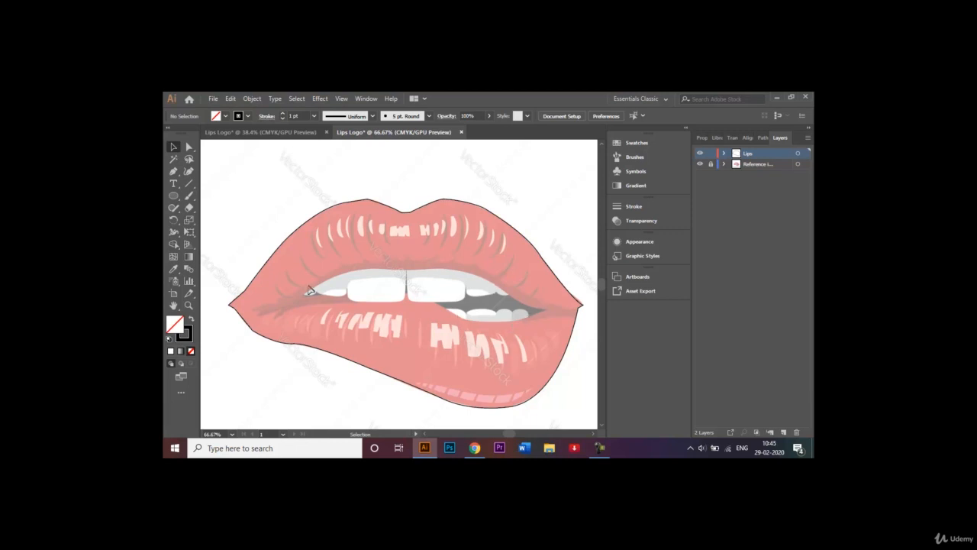
# Step: Start a new Pen path at the mouth opening's left inner corner and trace its upper edge above the teeth toward the right
pyautogui.click(176, 172)
pyautogui.moveTo(252, 311); pyautogui.dragTo(280, 310)
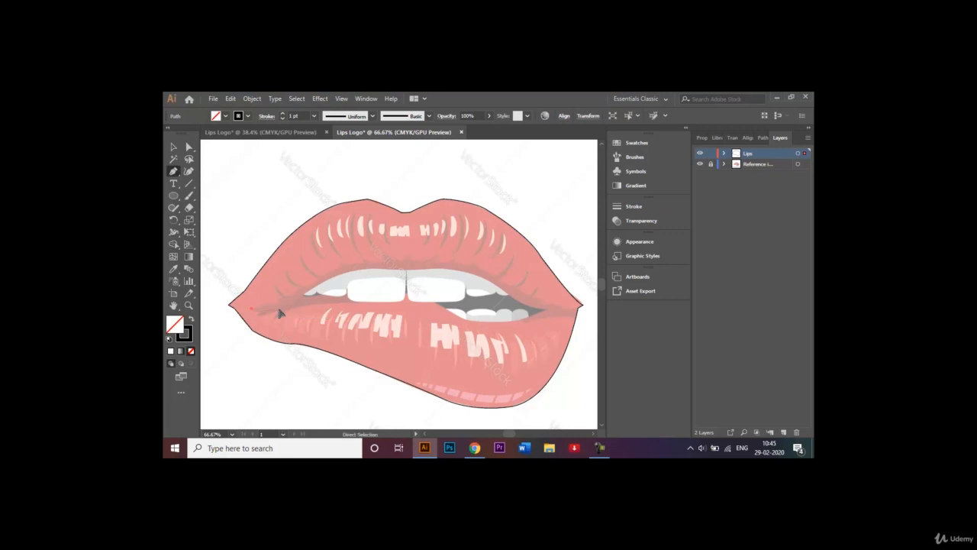
pyautogui.hotkey('ctrl', 'z')
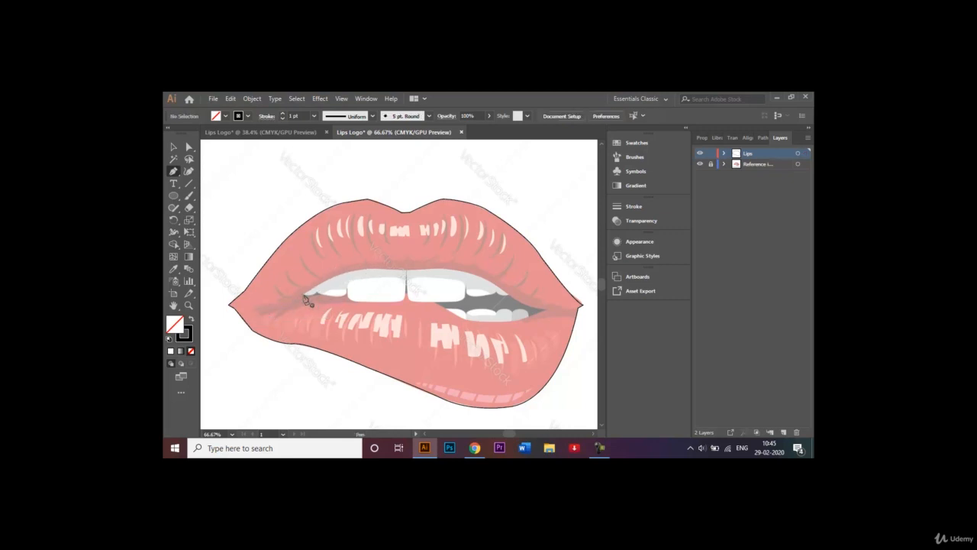
pyautogui.moveTo(304, 297); pyautogui.dragTo(509, 299)
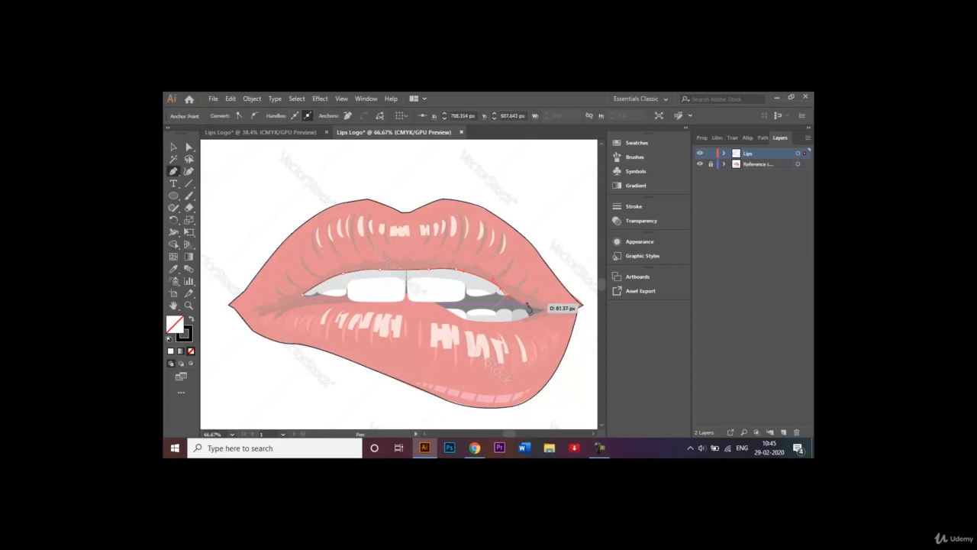
# Step: Continue the mouth opening's upper edge past the last upper tooth down to the right inner corner
pyautogui.moveTo(525, 304); pyautogui.dragTo(532, 308)
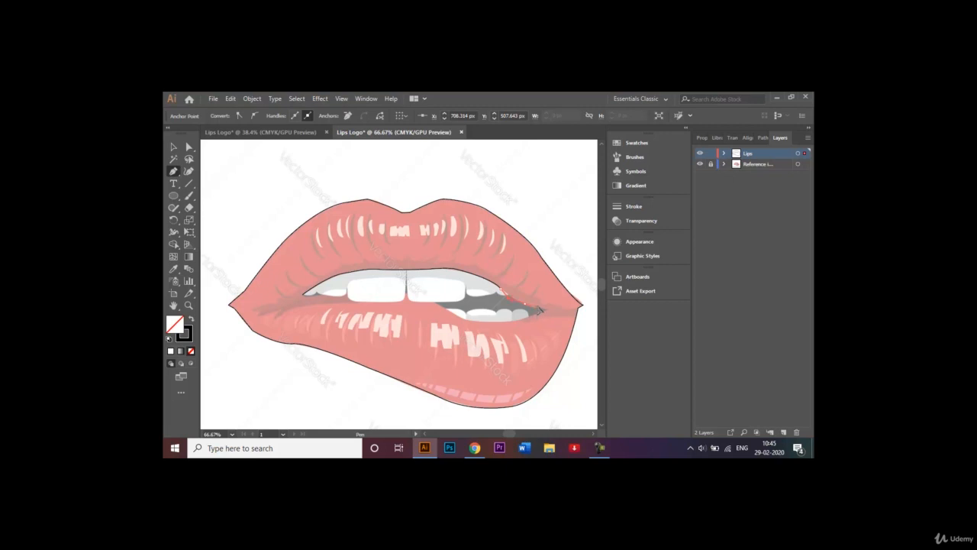
pyautogui.moveTo(539, 313); pyautogui.dragTo(540, 314)
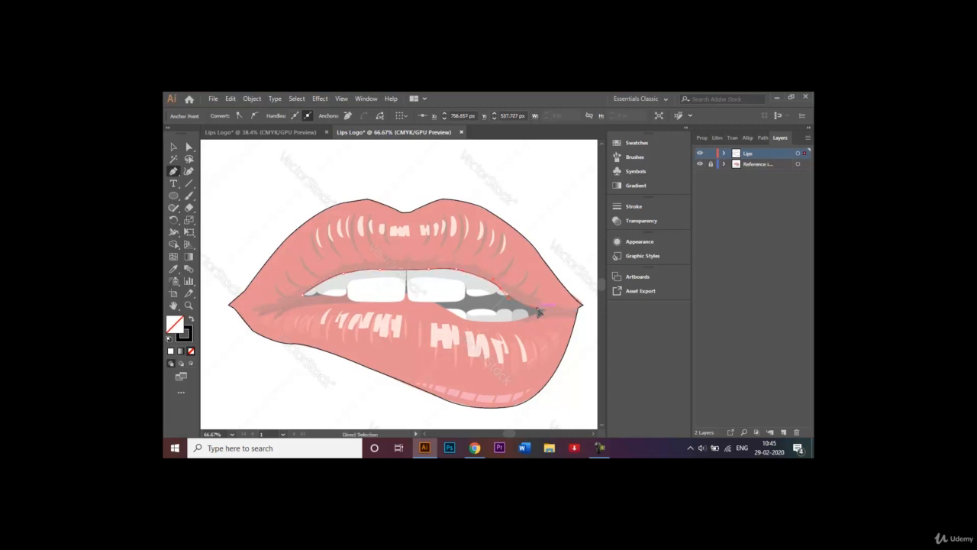
pyautogui.scroll(2, 548, 317)
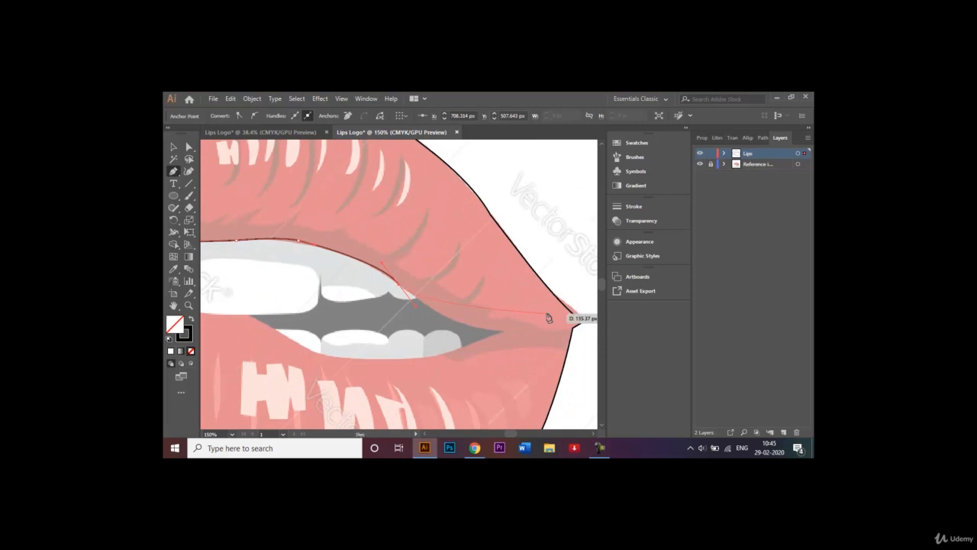
pyautogui.click(400, 285)
pyautogui.moveTo(449, 319); pyautogui.dragTo(450, 320)
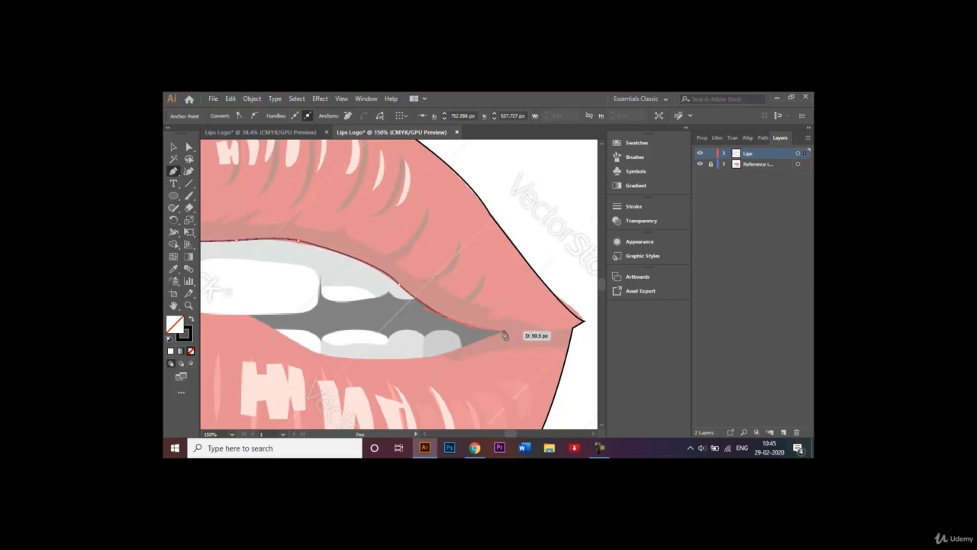
pyautogui.click(501, 331)
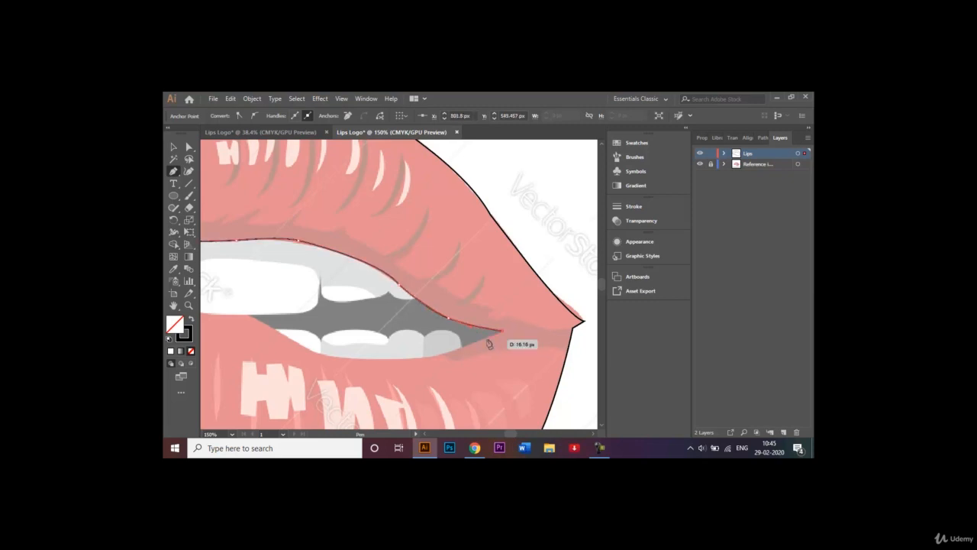
# Step: Trace the mouth opening's lower edge from the right inner corner under the lower teeth to where the lip meets the right front tooth
pyautogui.keyDown('ctrl'); pyautogui.click(437, 359); pyautogui.keyUp('ctrl')
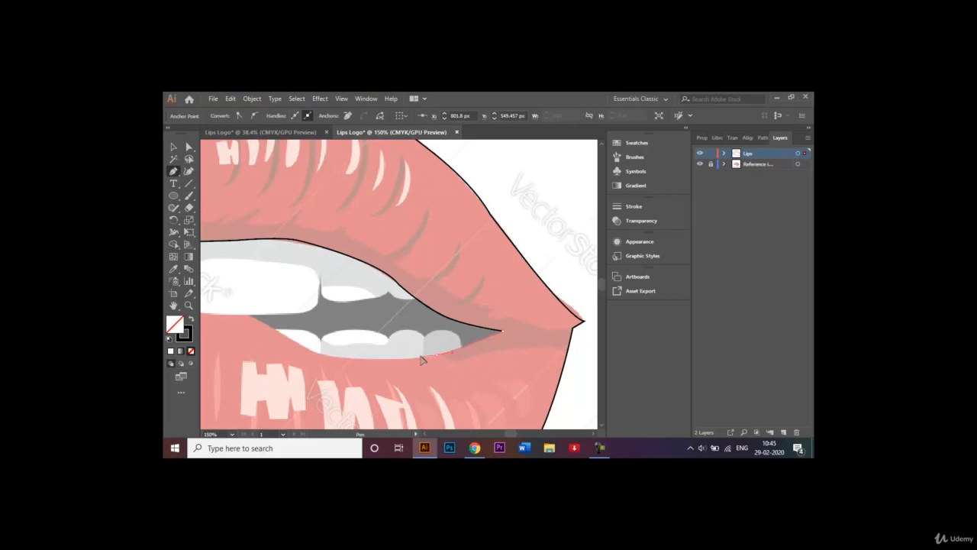
pyautogui.moveTo(421, 357); pyautogui.dragTo(421, 356)
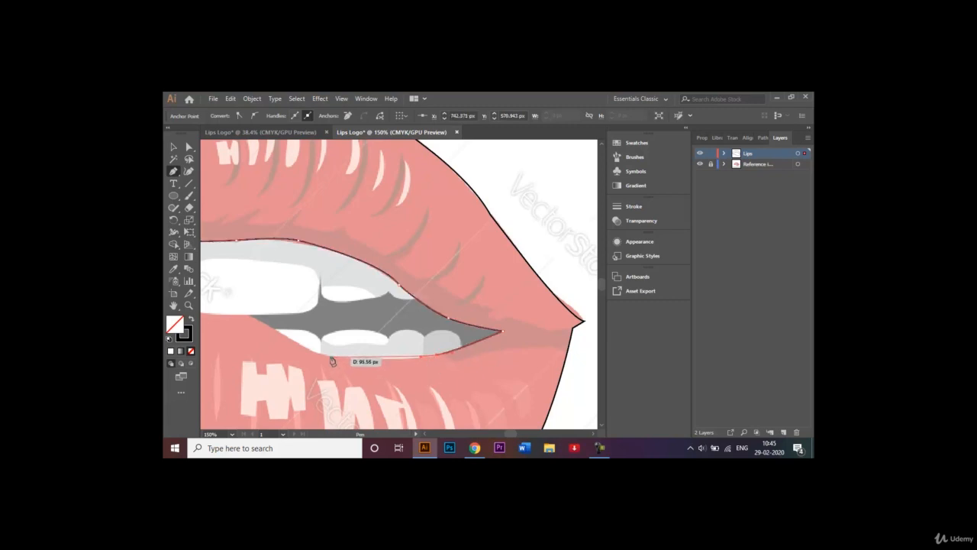
pyautogui.moveTo(331, 358); pyautogui.dragTo(251, 318)
pyautogui.click(248, 314)
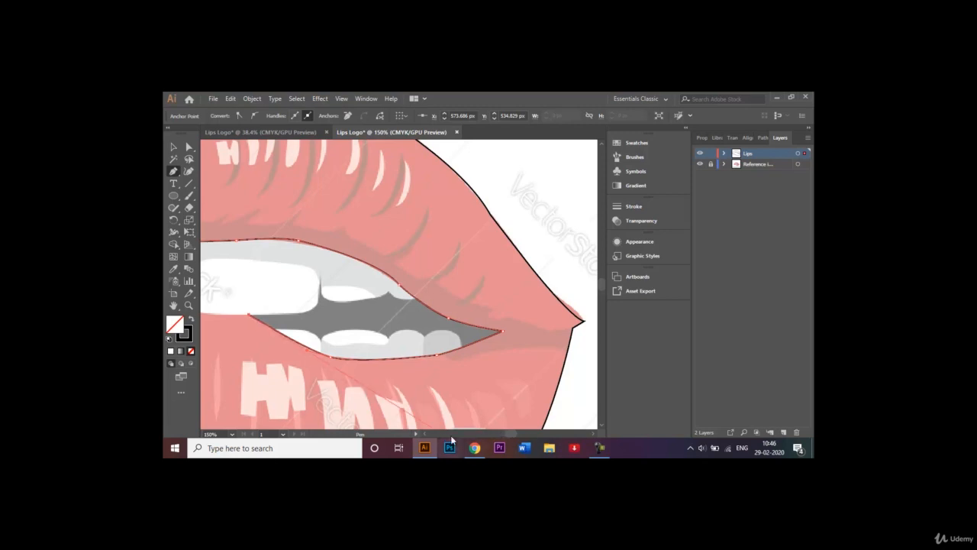
# Step: Continue the path along the right front tooth's bottom edge and up into the gap between the front teeth
pyautogui.click(426, 434)
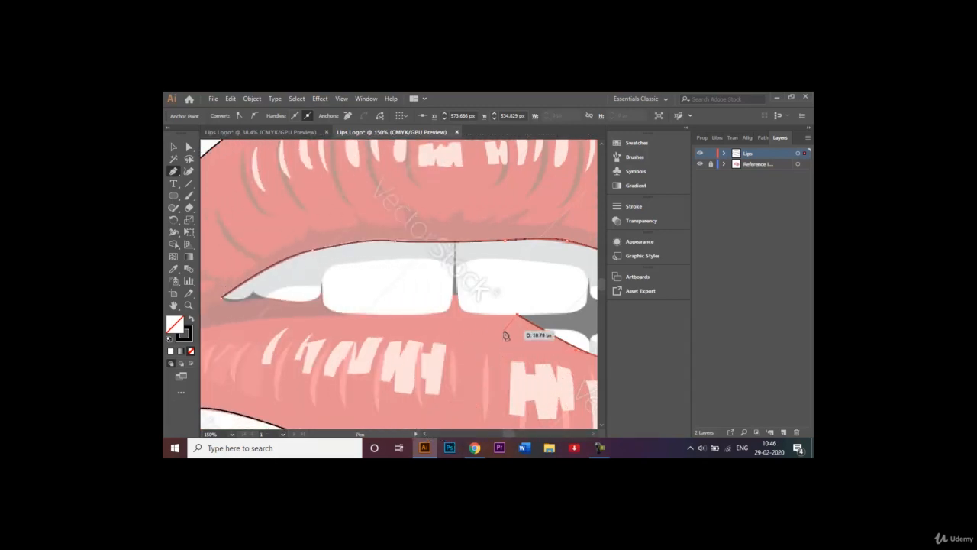
pyautogui.click(465, 314)
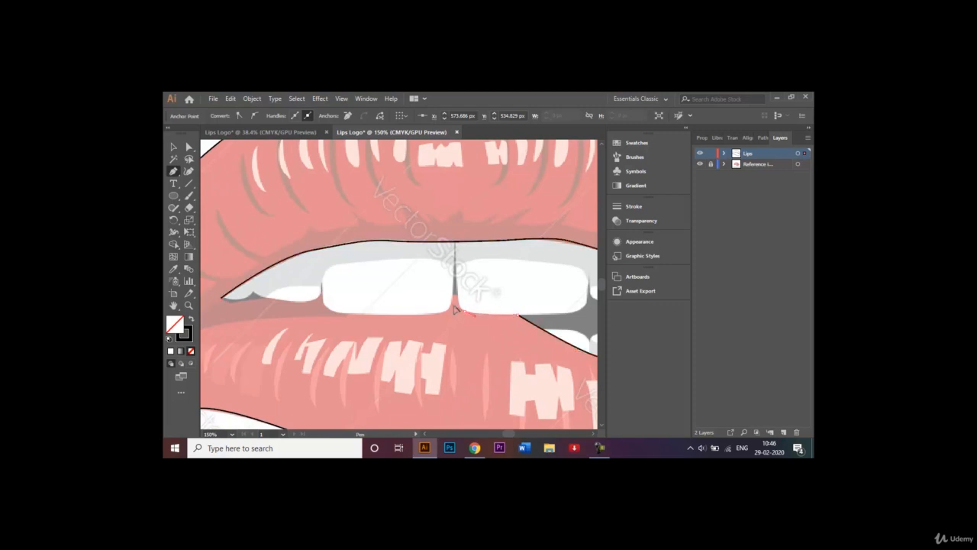
pyautogui.moveTo(456, 305); pyautogui.dragTo(456, 306)
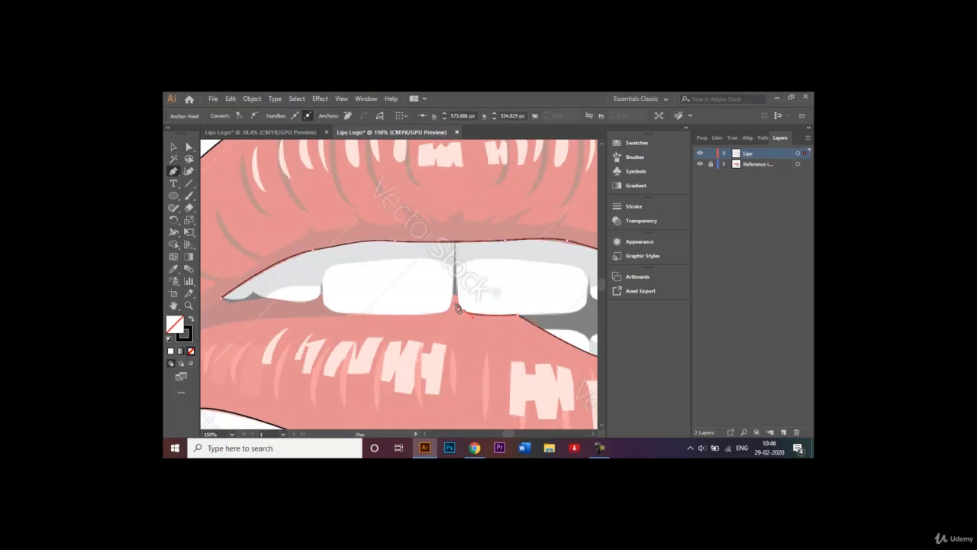
pyautogui.click(457, 294)
# Step: Trace under the left front and side teeth to the left inner corner, close the mouth opening path and deselect it
pyautogui.moveTo(453, 295); pyautogui.dragTo(303, 305)
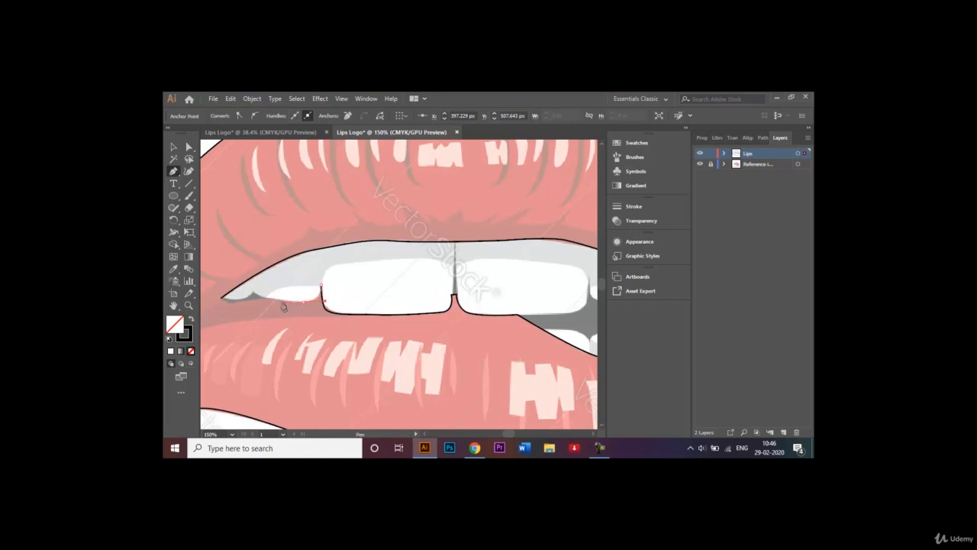
pyautogui.moveTo(283, 307); pyautogui.dragTo(223, 302)
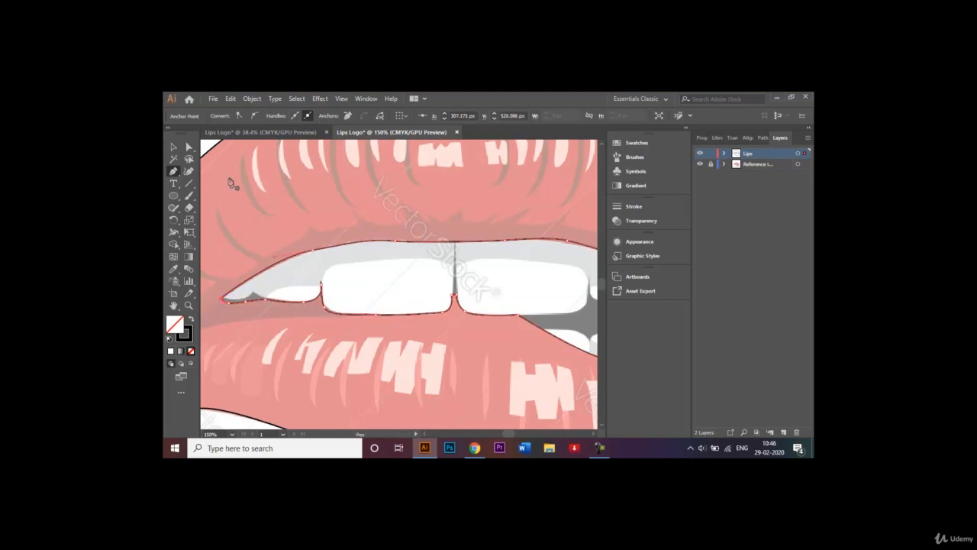
pyautogui.click(174, 148)
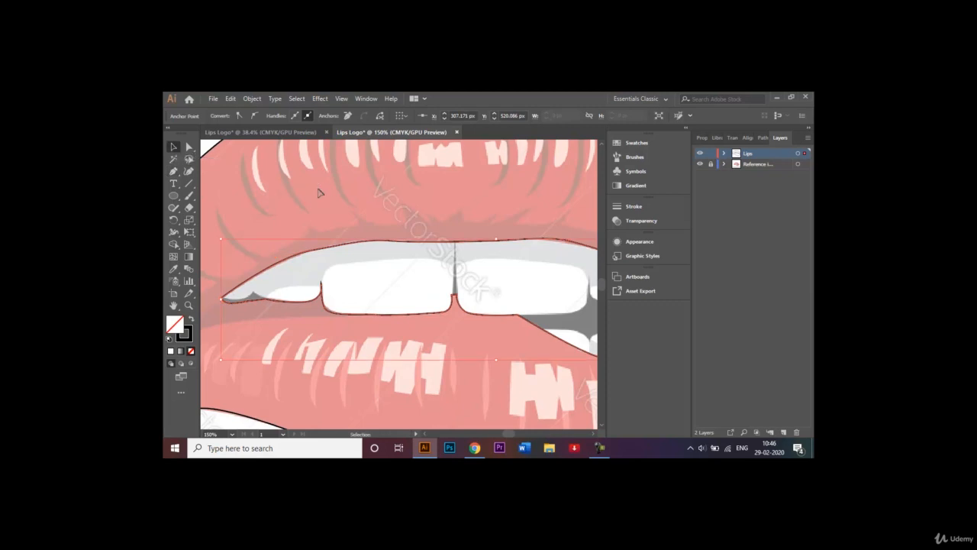
pyautogui.click(324, 193)
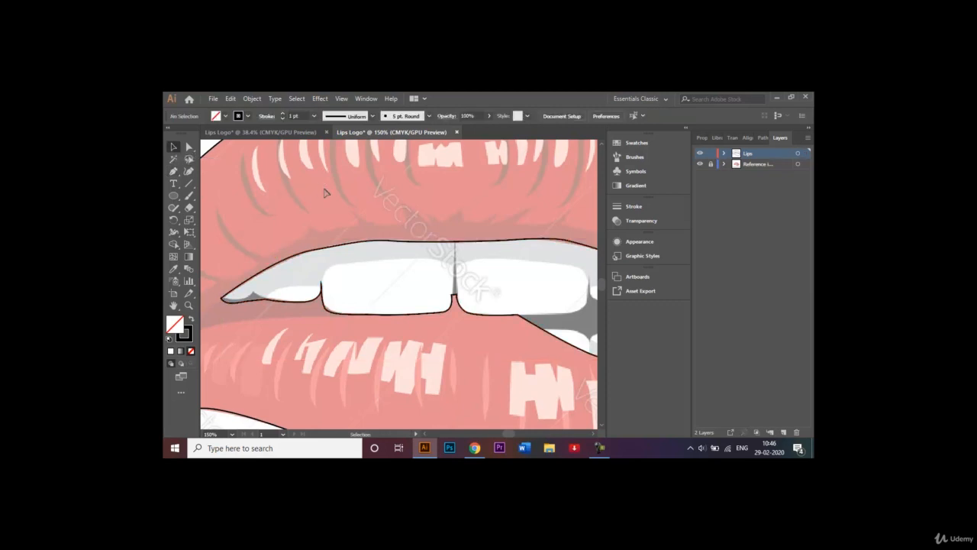
# Step: Round the upper lip's left peak by about 38 px and the mouth opening's corner below the right front tooth by about 24 px
pyautogui.hotkey('ctrl', '-')
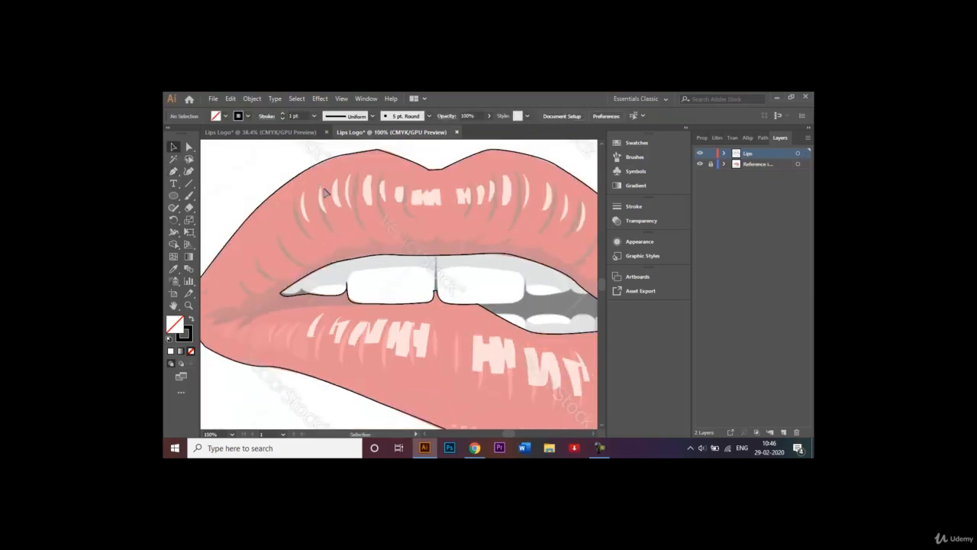
pyautogui.click(189, 147)
pyautogui.click(380, 152)
pyautogui.moveTo(379, 164); pyautogui.dragTo(375, 185)
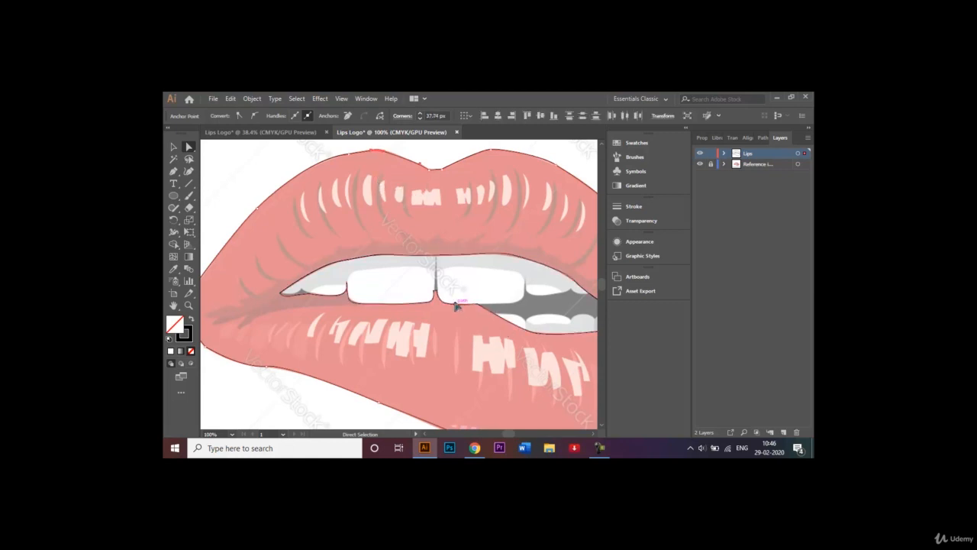
pyautogui.click(477, 305)
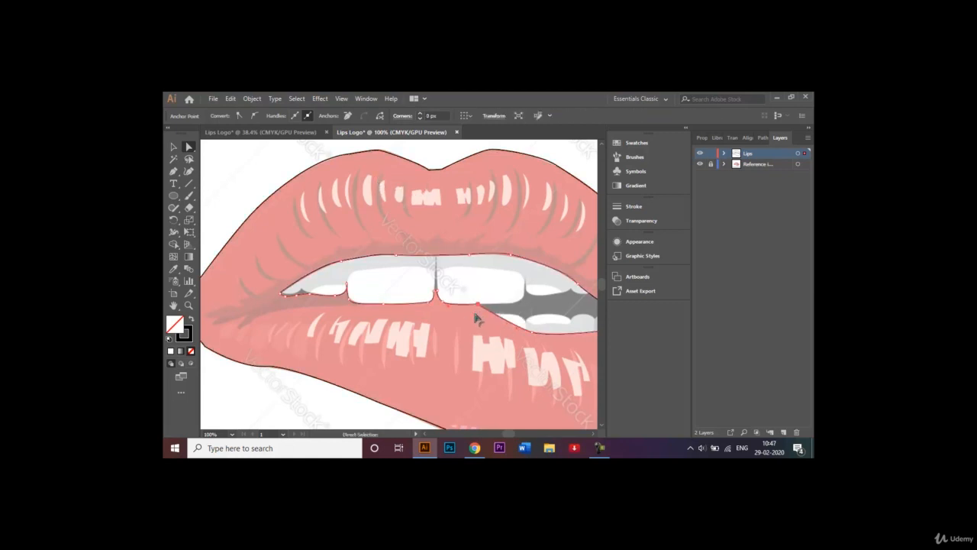
pyautogui.moveTo(475, 317); pyautogui.dragTo(472, 327)
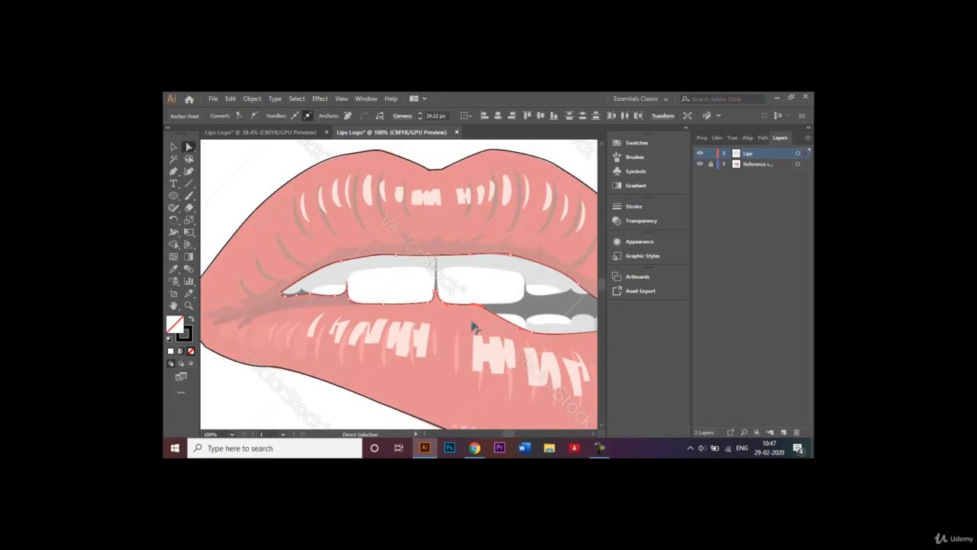
# Step: Round both corner points in the gap between the front teeth with a radius of about 2.2 px
pyautogui.scroll(3, 468, 323)
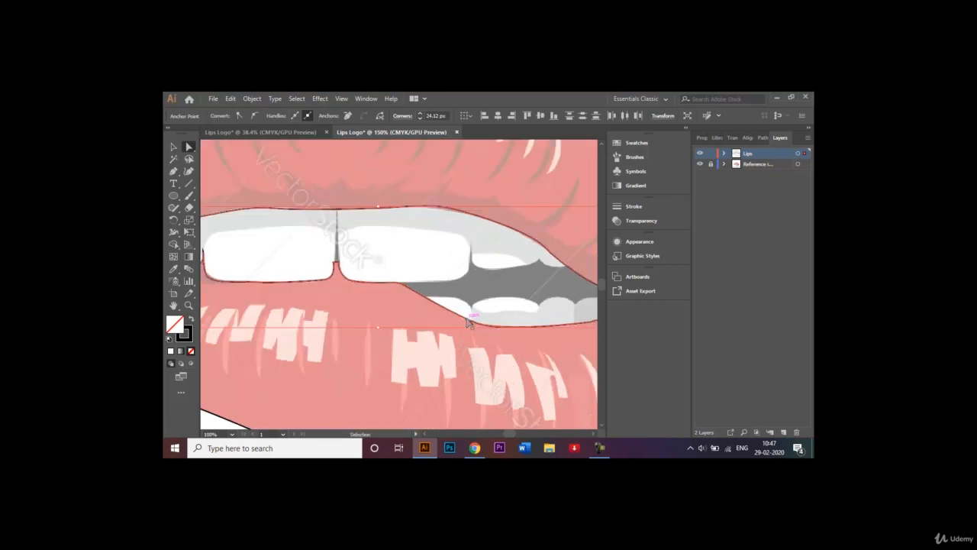
pyautogui.click(274, 244)
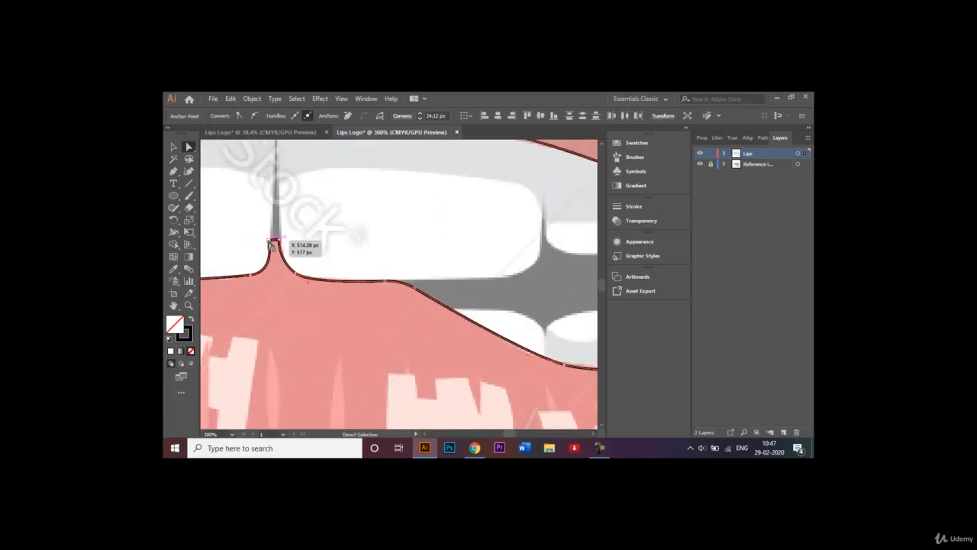
pyautogui.keyDown('shift'); pyautogui.click(279, 242); pyautogui.keyUp('shift')
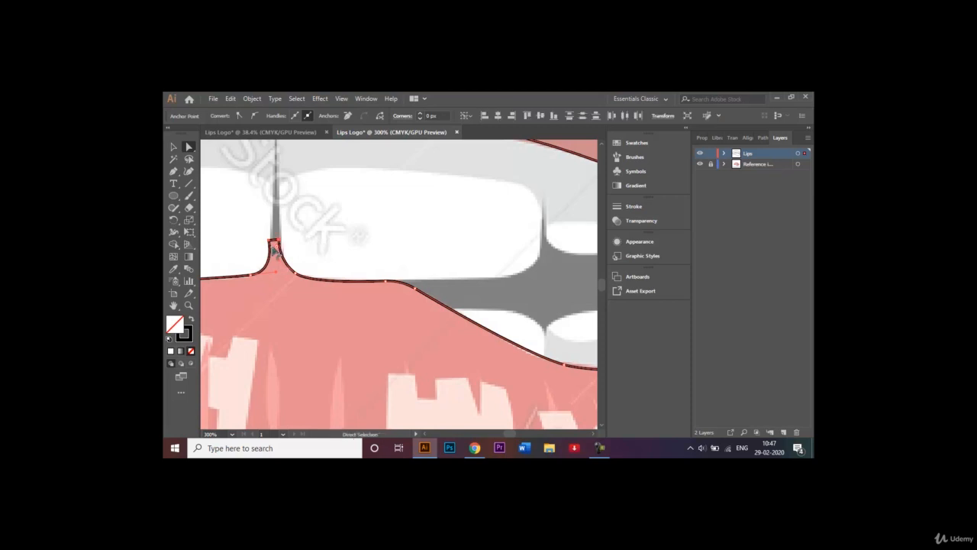
pyautogui.moveTo(275, 250); pyautogui.dragTo(277, 256)
# Step: Round the corners at the upper lip's centre dip with a radius of about 27 px
pyautogui.hotkey('ctrl', '-')
pyautogui.hotkey('ctrl', '-')
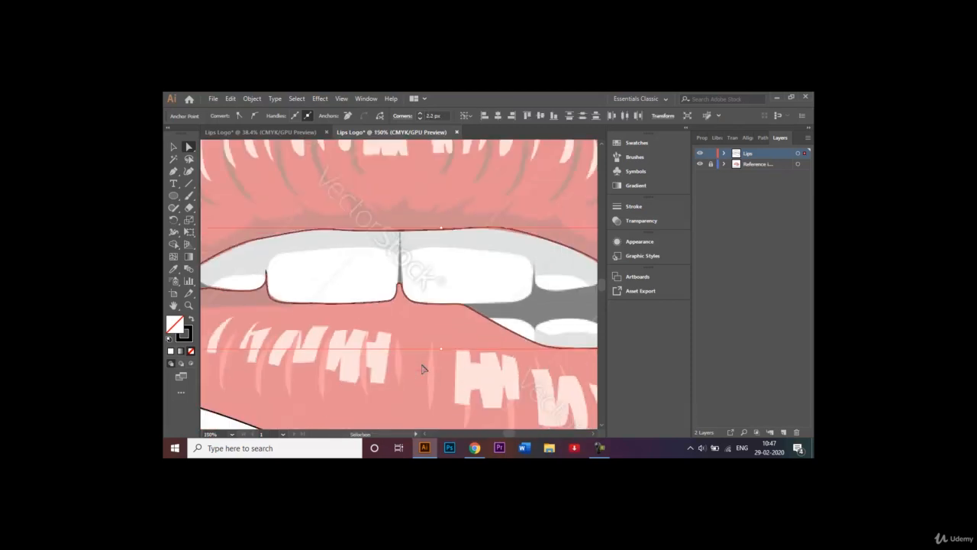
pyautogui.hotkey('ctrl', '-')
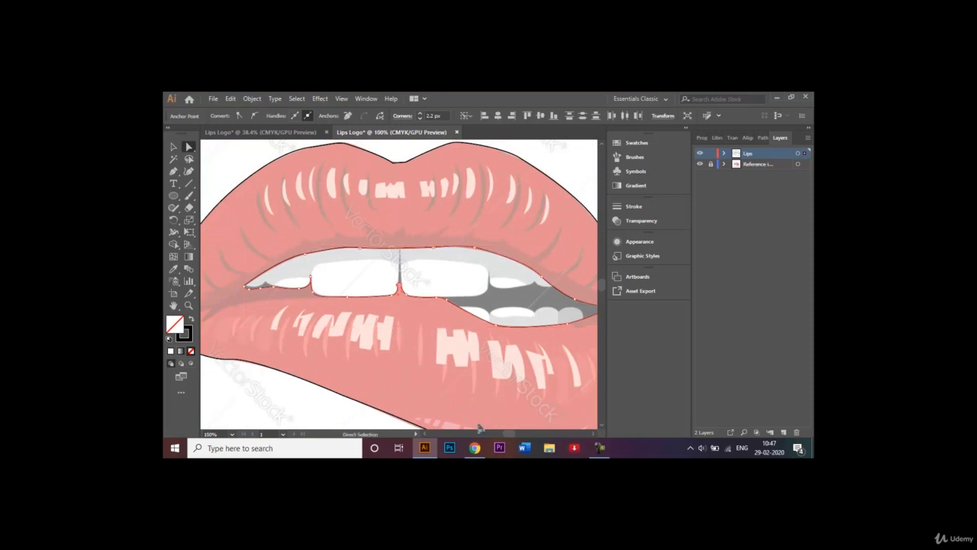
pyautogui.moveTo(396, 161); pyautogui.dragTo(396, 157)
pyautogui.moveTo(403, 151)
pyautogui.mouseDown()
pyautogui.moveTo(413, 140)
pyautogui.moveTo(400, 144)
pyautogui.mouseUp()
pyautogui.click(407, 163)
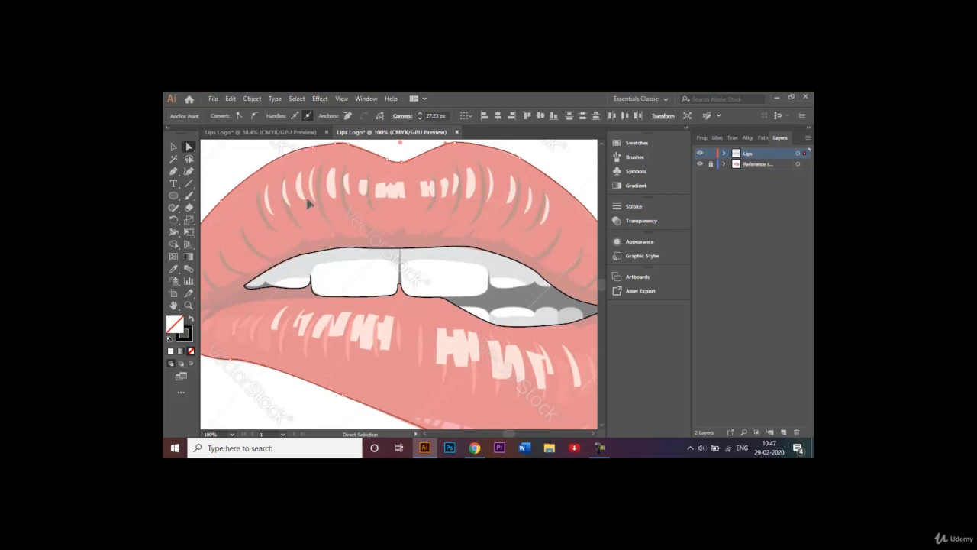
# Step: Lock the Lips layer and add a new layer named Teeth above it
pyautogui.hotkey('ctrl', '0')
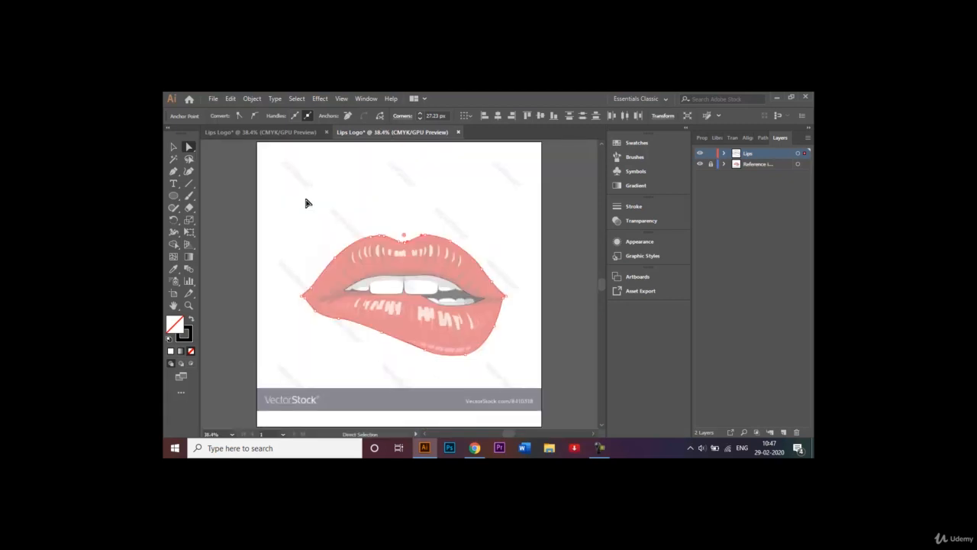
pyautogui.click(173, 147)
pyautogui.click(343, 189)
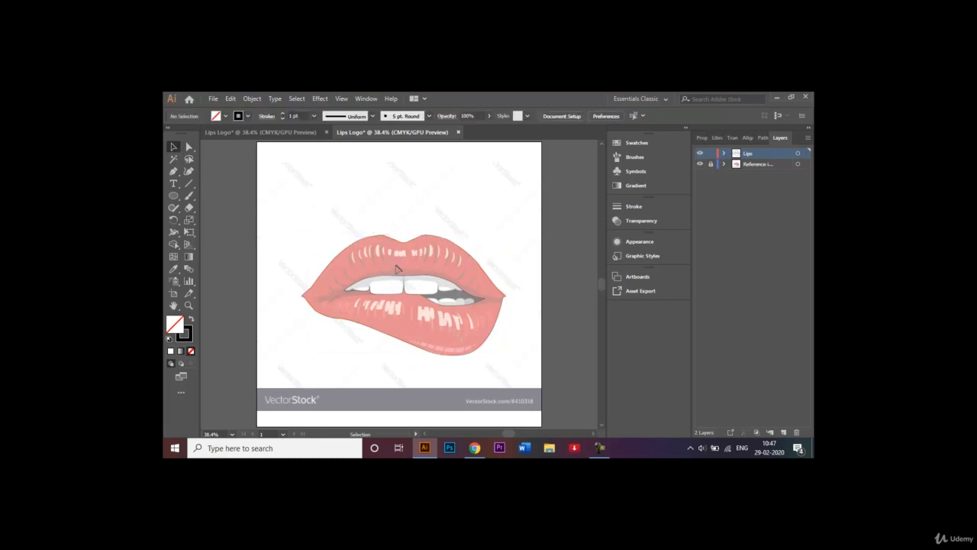
pyautogui.click(404, 280)
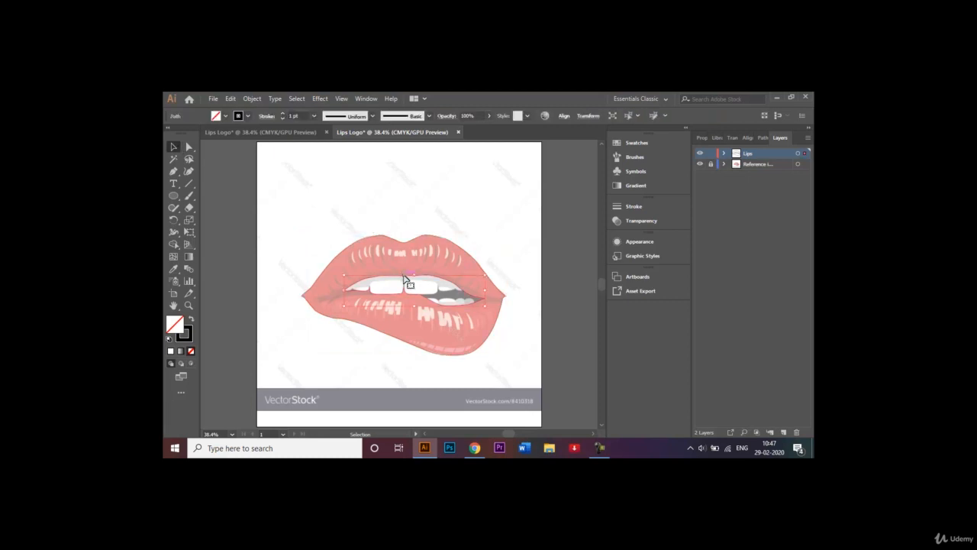
pyautogui.click(433, 201)
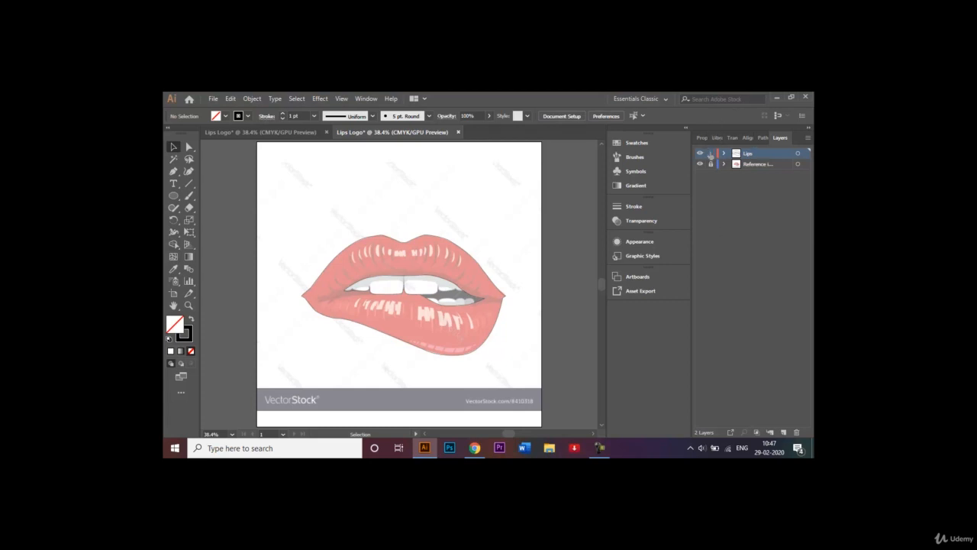
pyautogui.click(783, 433)
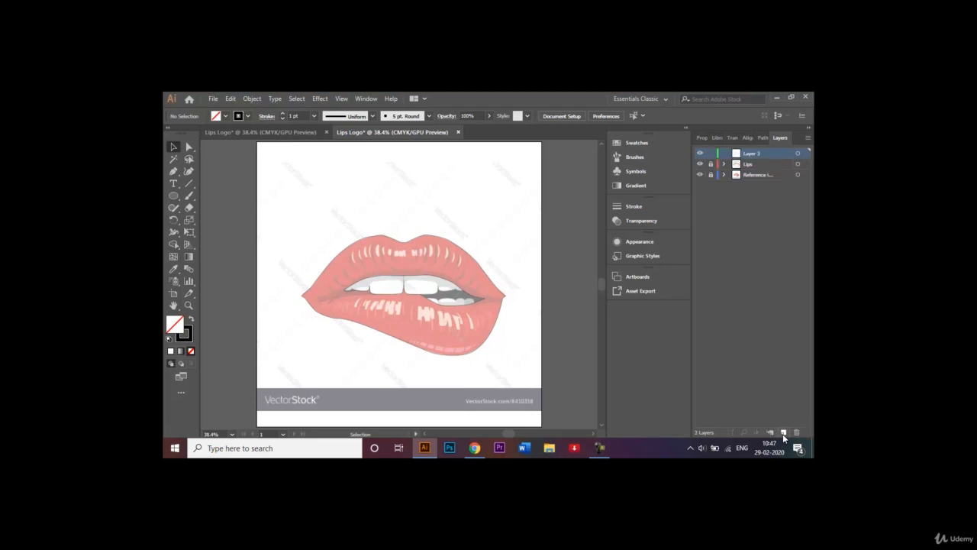
pyautogui.doubleClick(760, 152)
pyautogui.write('Text')
pyautogui.press('Return')
# Step: Add another layer named Highlights above the Teeth layer and lock it
pyautogui.click(783, 432)
pyautogui.doubleClick(763, 152)
pyautogui.press('BackSpace')
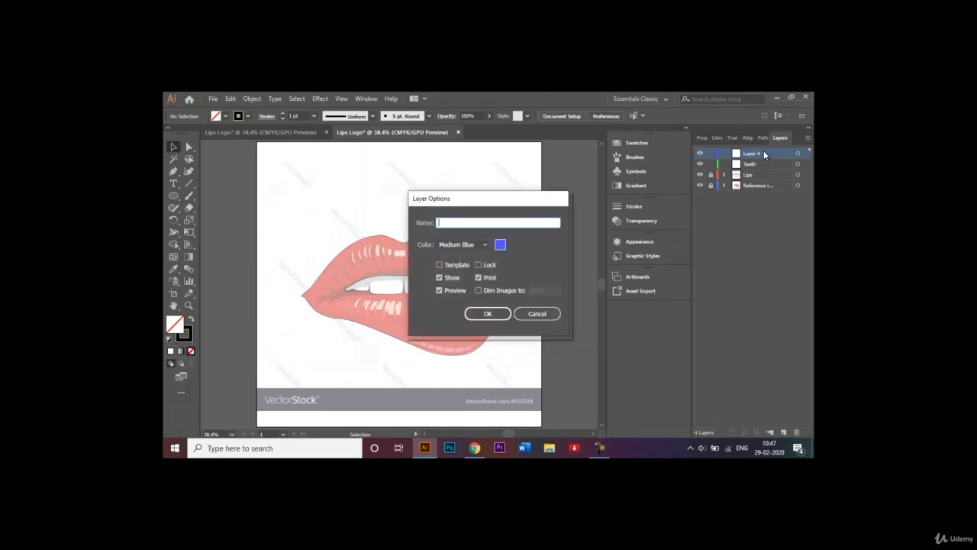
pyautogui.write('Highlights')
pyautogui.press('Return')
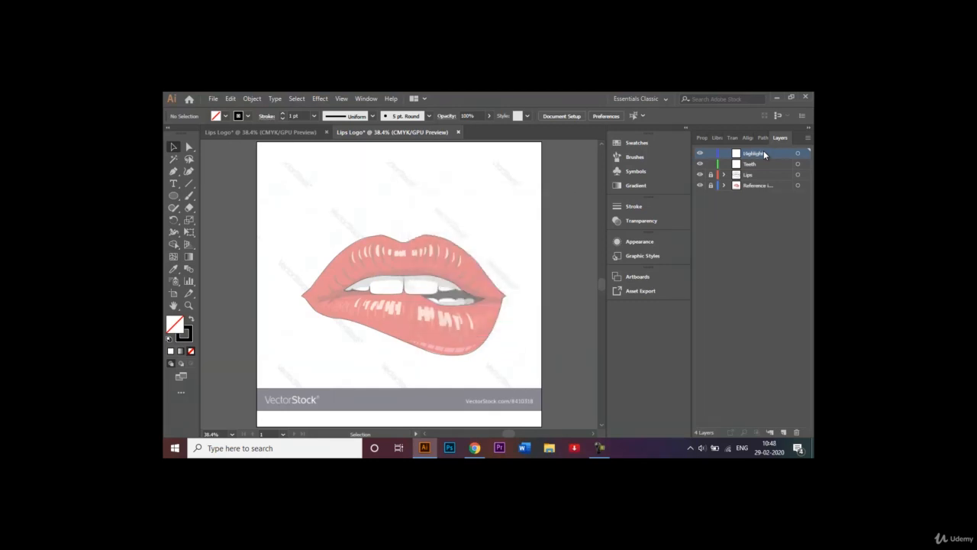
pyautogui.click(711, 154)
# Step: On the Teeth layer, trace the left side teeth with the Pen tool as a closed path starting at the left inner corner
pyautogui.hotkey('ctrl', '1')
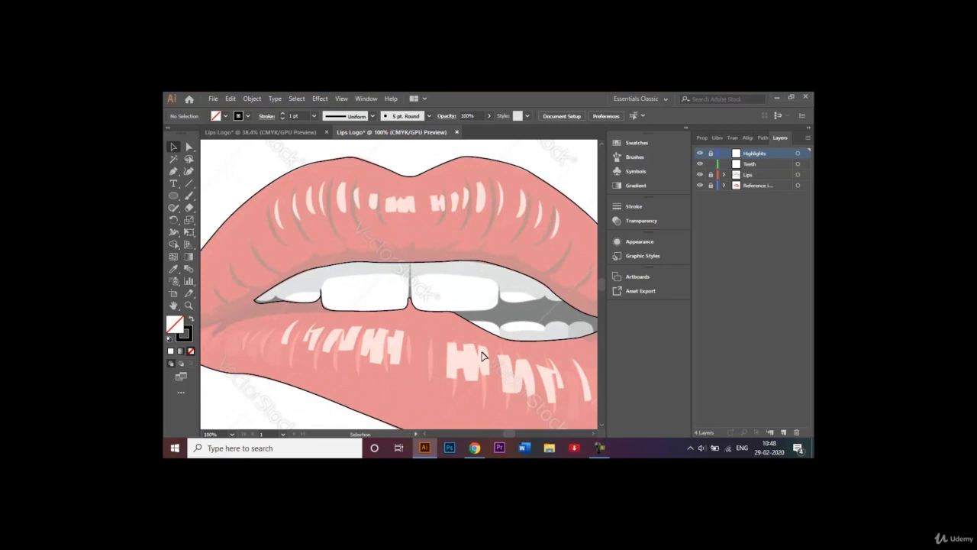
pyautogui.click(760, 165)
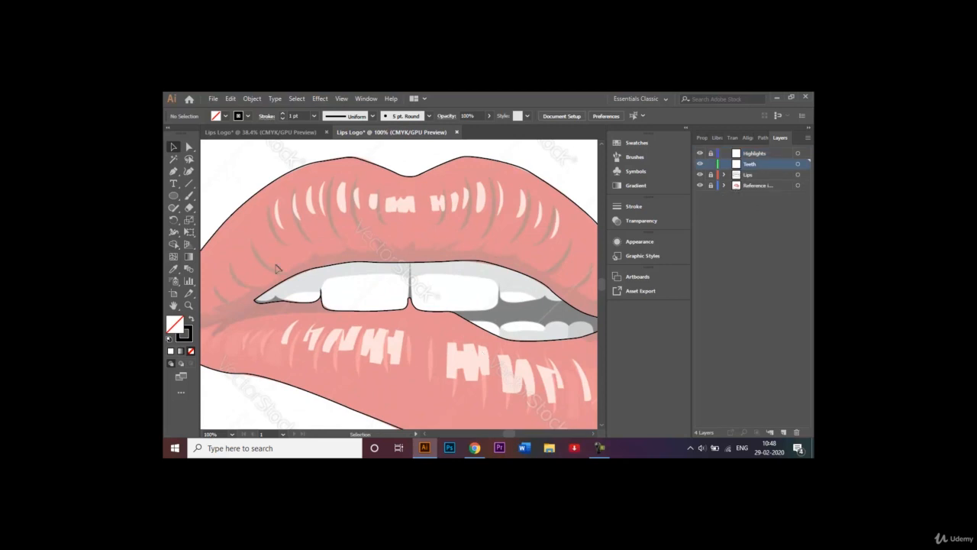
pyautogui.click(173, 172)
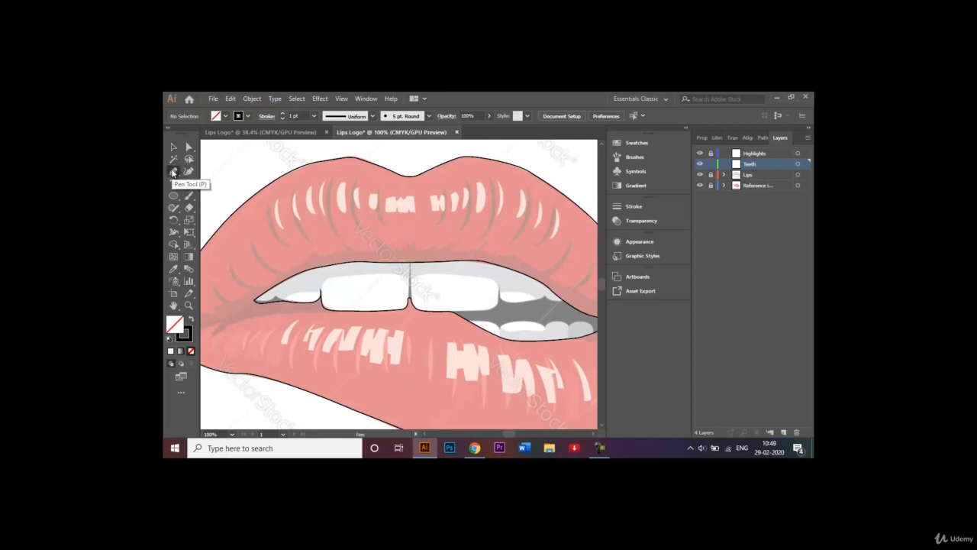
pyautogui.click(256, 299)
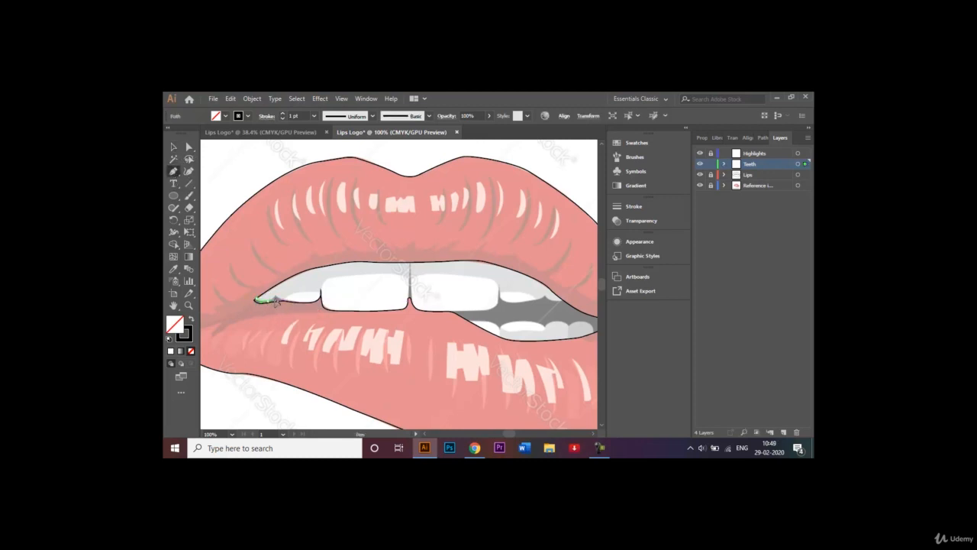
pyautogui.moveTo(276, 297); pyautogui.dragTo(321, 301)
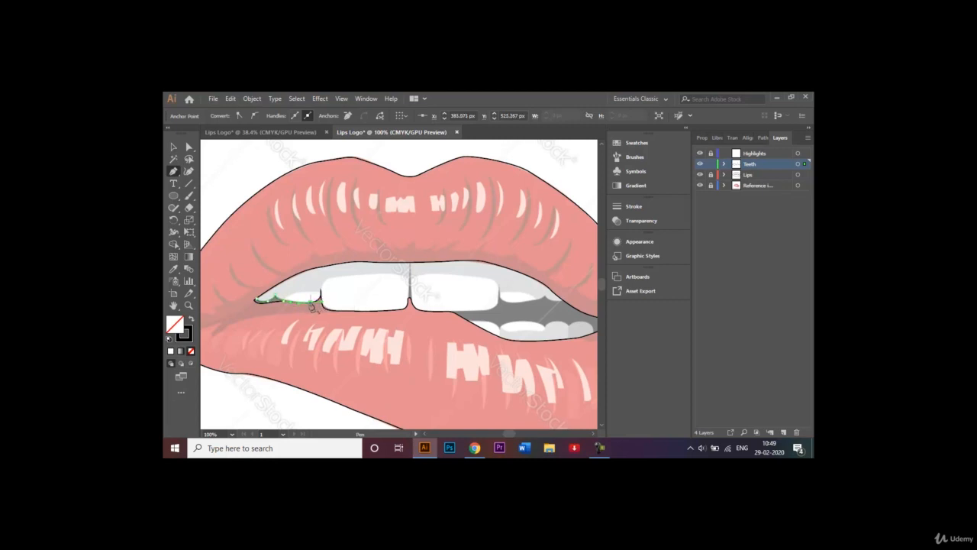
pyautogui.click(311, 303)
pyautogui.click(320, 291)
pyautogui.moveTo(320, 284); pyautogui.dragTo(319, 271)
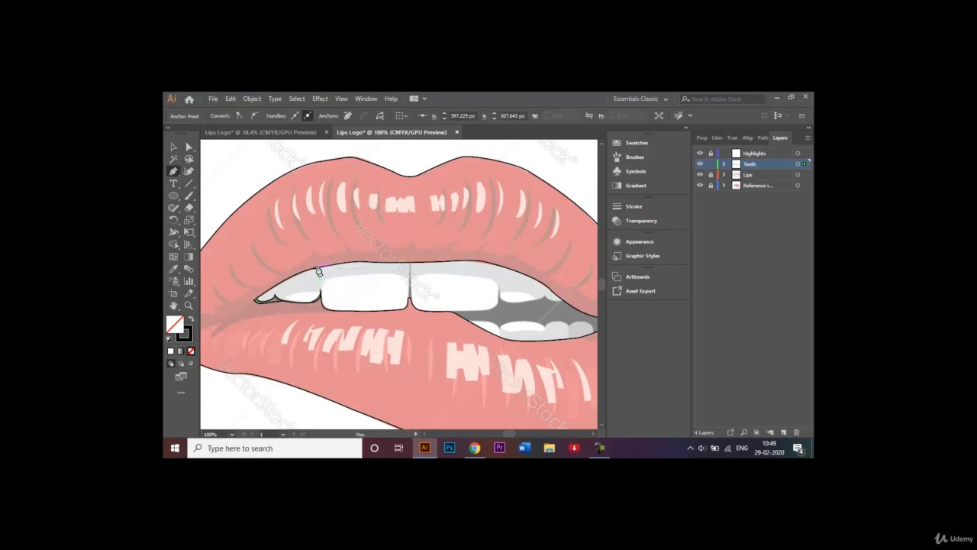
pyautogui.click(258, 299)
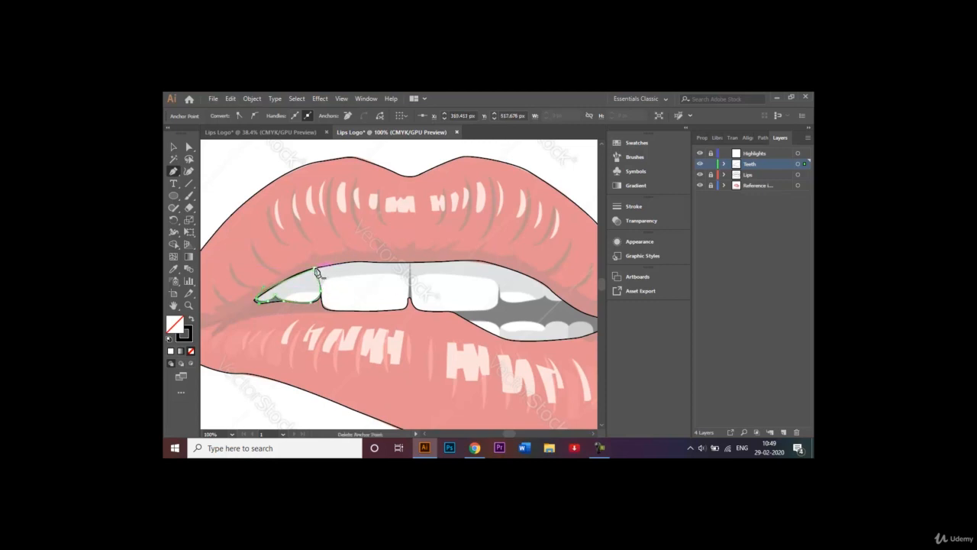
# Step: Trace the left front tooth as a closed path, following its rounded lower edge and the mouth opening's upper edge
pyautogui.click(319, 272)
pyautogui.hotkey('ctrl', 'z')
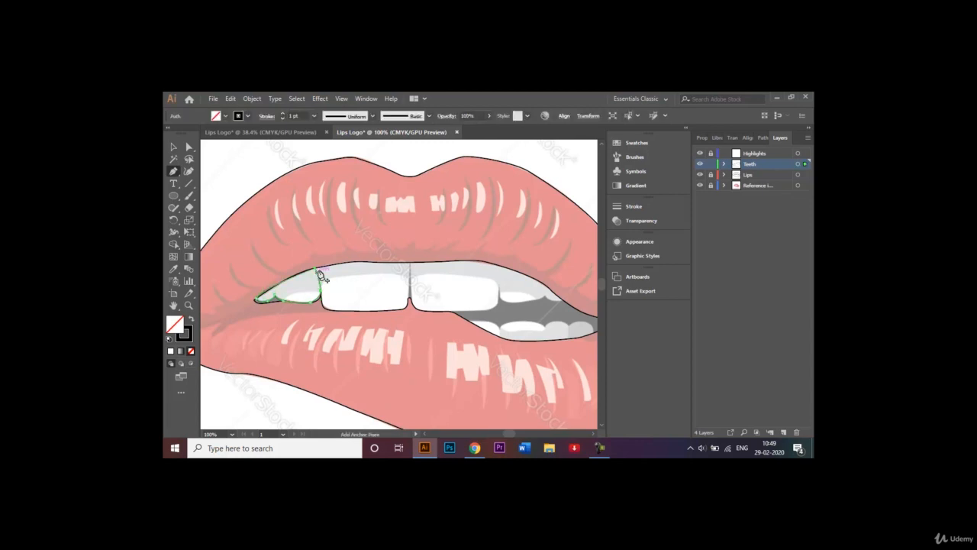
pyautogui.moveTo(319, 272); pyautogui.dragTo(323, 298)
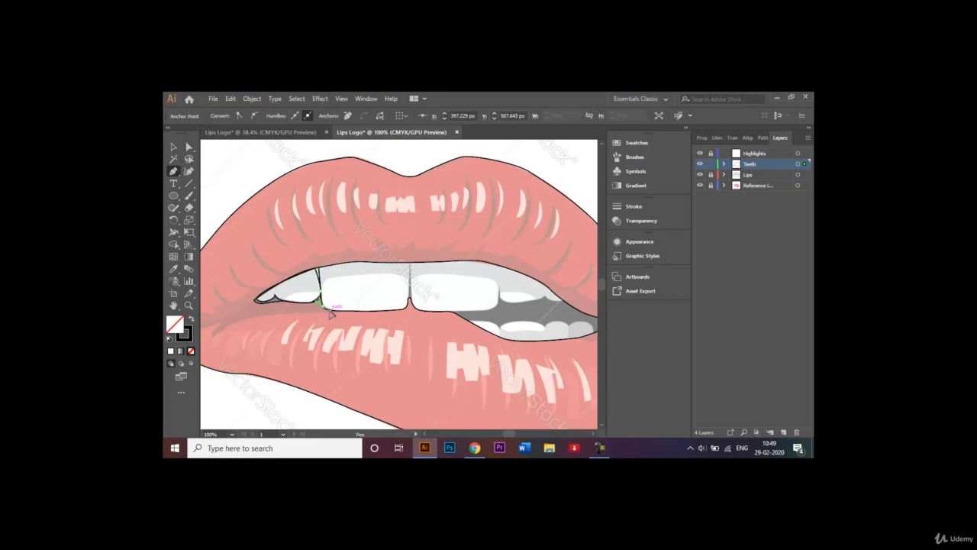
pyautogui.moveTo(323, 306); pyautogui.dragTo(400, 309)
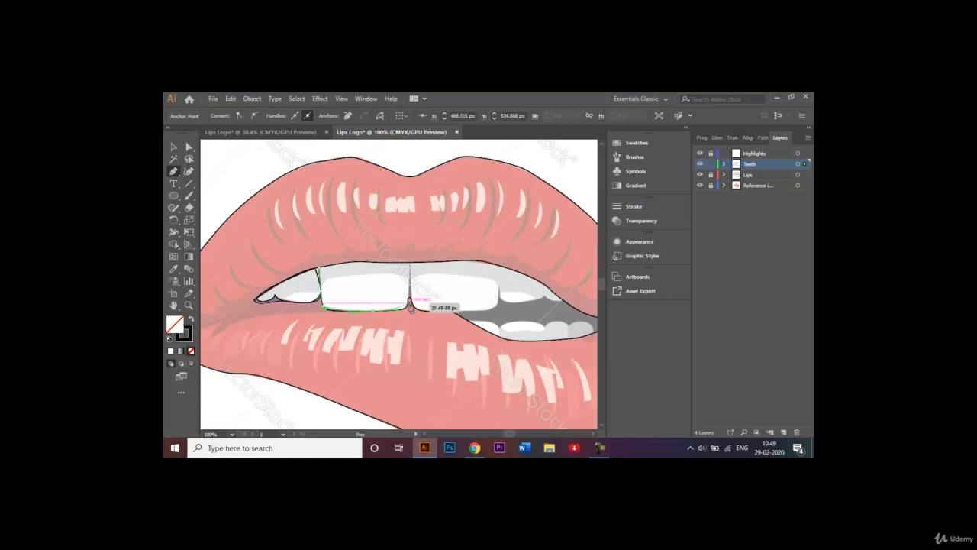
pyautogui.click(410, 303)
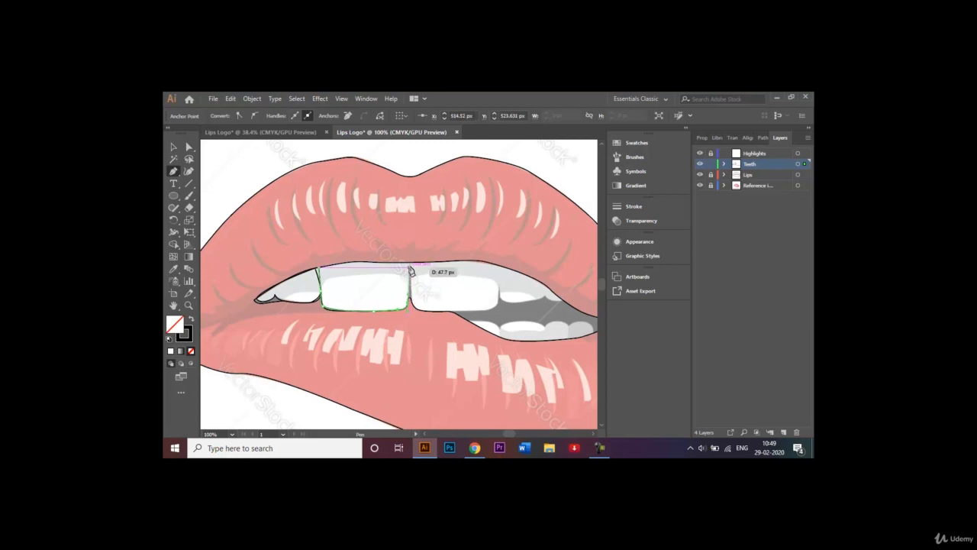
pyautogui.click(411, 264)
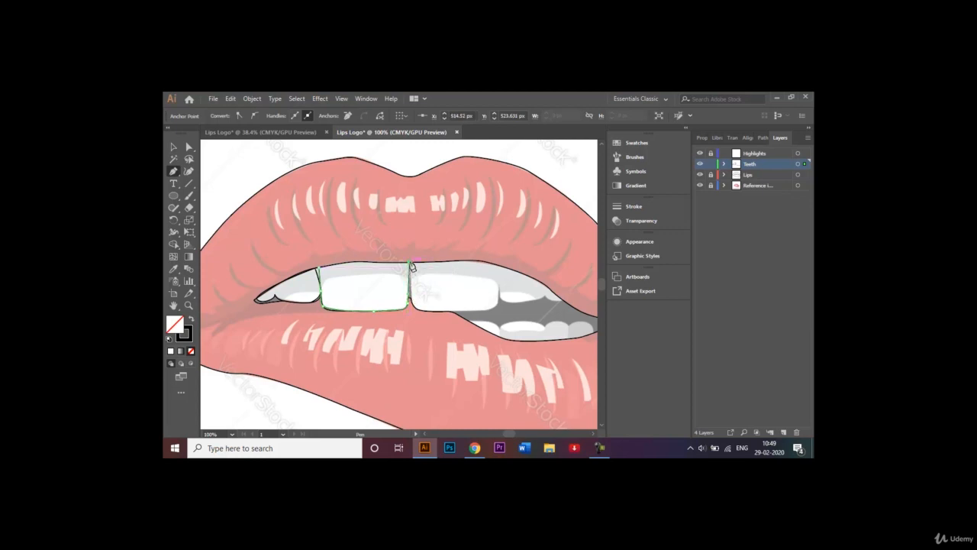
pyautogui.click(352, 265)
pyautogui.click(319, 268)
# Step: Start a path at the upper inner corner of the right front tooth and trace its inner side, lower edge and outer side
pyautogui.hotkey('ctrl', '+')
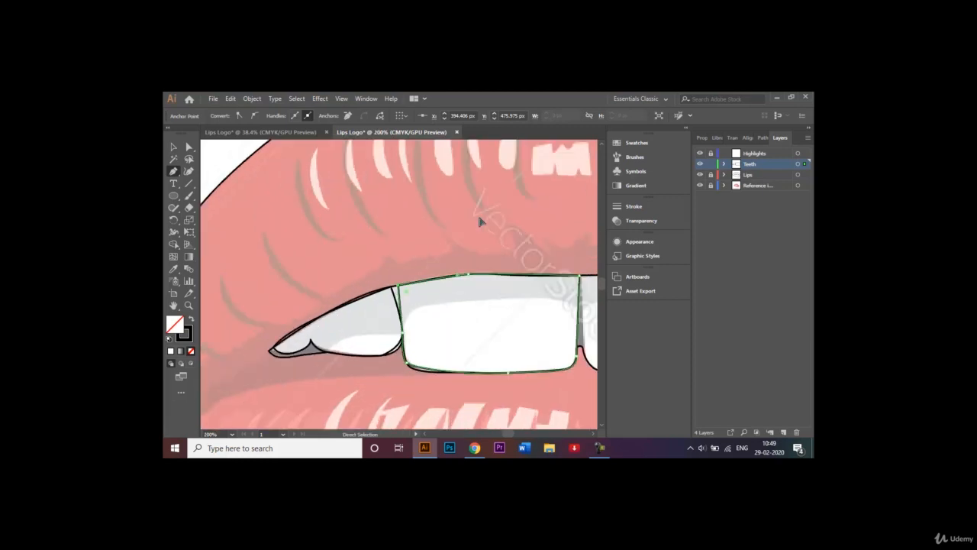
pyautogui.click(594, 433)
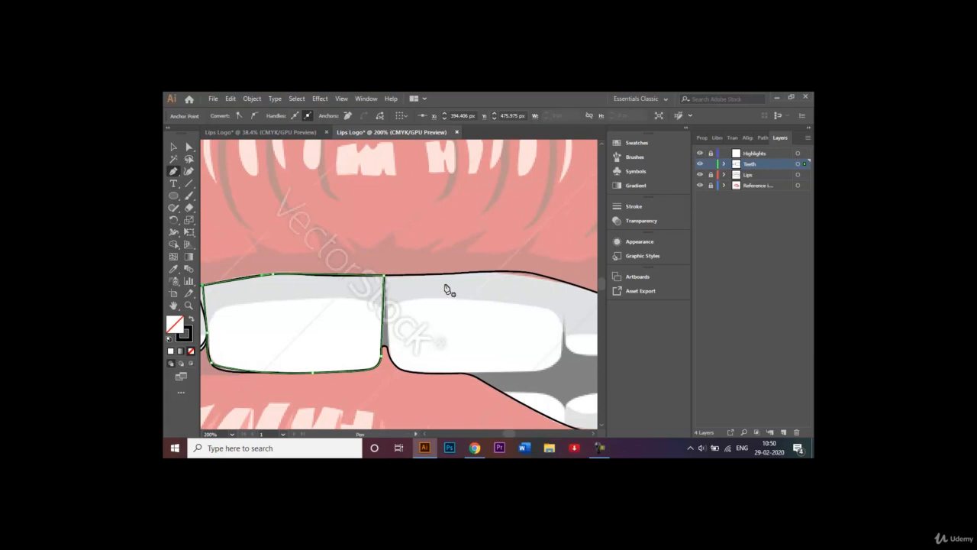
pyautogui.click(387, 276)
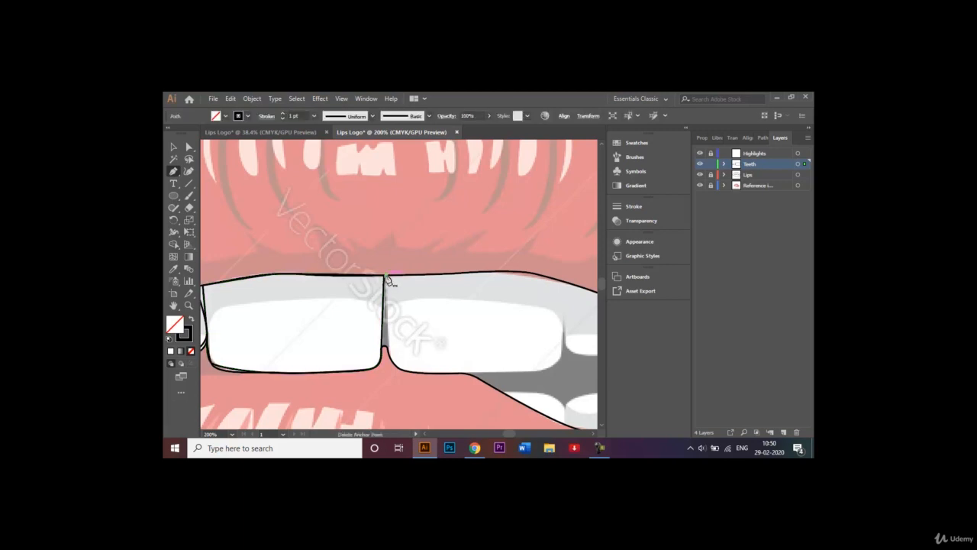
pyautogui.click(389, 354)
pyautogui.click(403, 374)
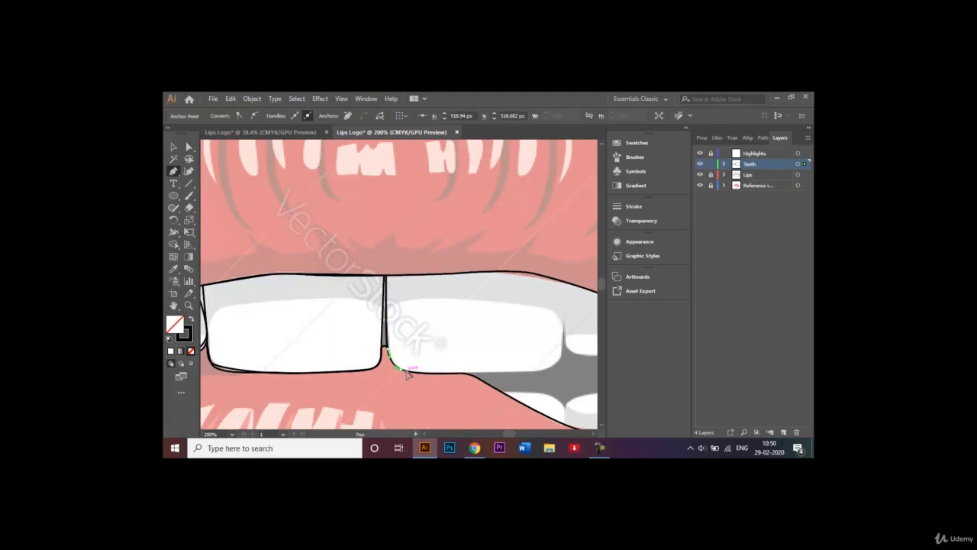
pyautogui.click(441, 375)
pyautogui.click(508, 374)
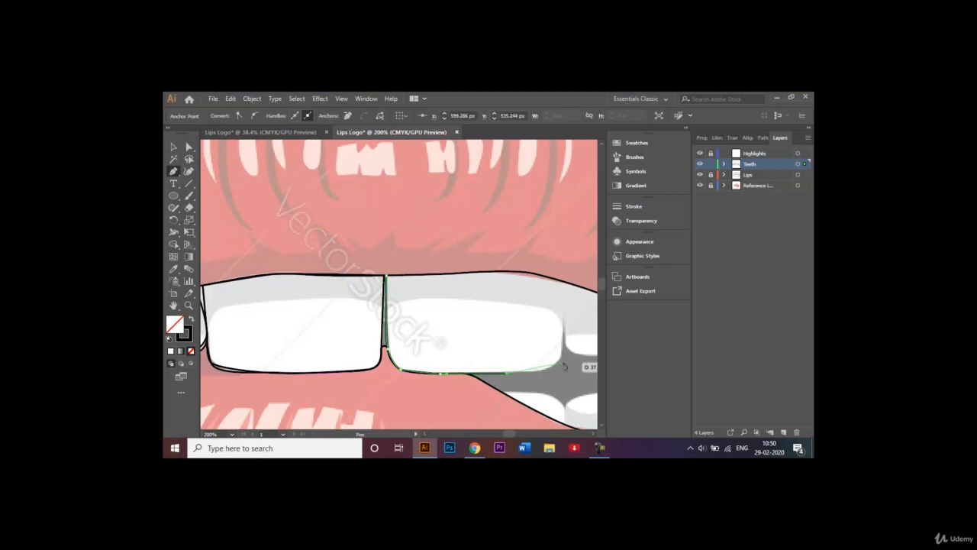
pyautogui.moveTo(560, 365); pyautogui.dragTo(565, 351)
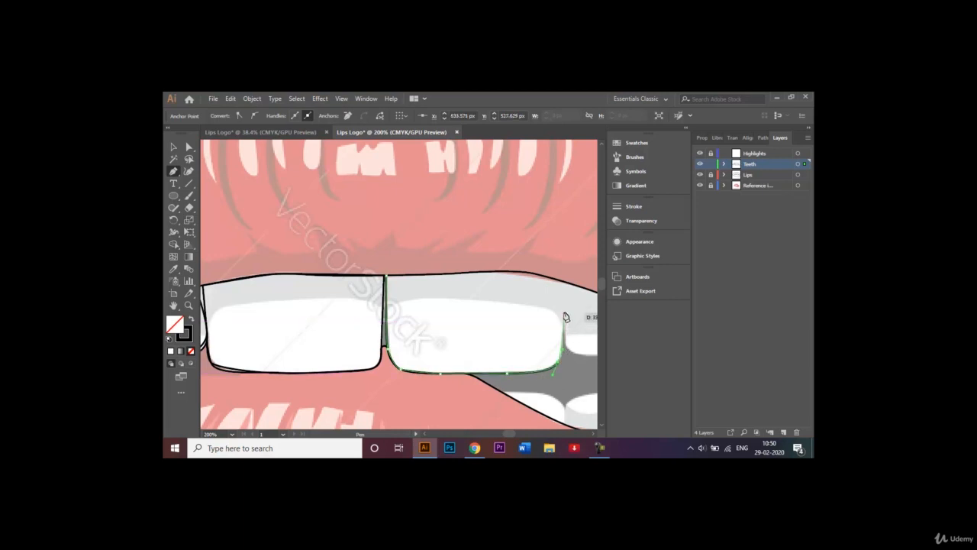
pyautogui.click(563, 312)
# Step: Continue the path along the lower edges of the two right upper side teeth to the upper lip's inner edge
pyautogui.hscroll(5, 591, 434)
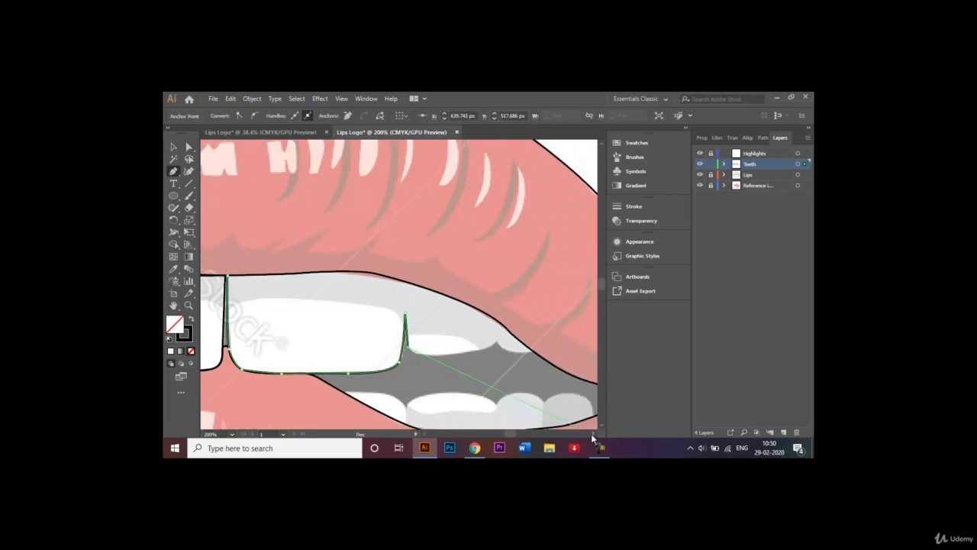
pyautogui.click(414, 351)
pyautogui.moveTo(474, 354); pyautogui.dragTo(495, 349)
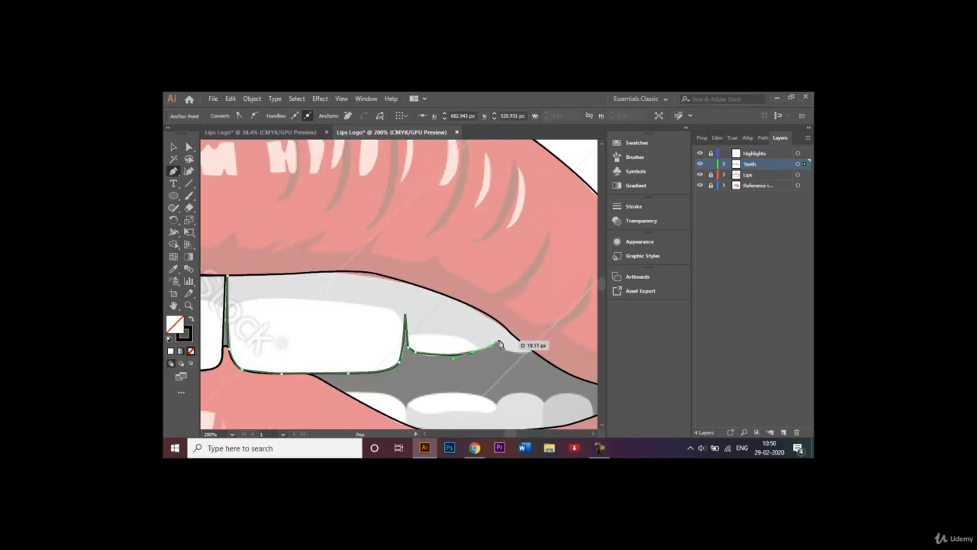
pyautogui.click(496, 343)
pyautogui.moveTo(509, 352); pyautogui.dragTo(520, 353)
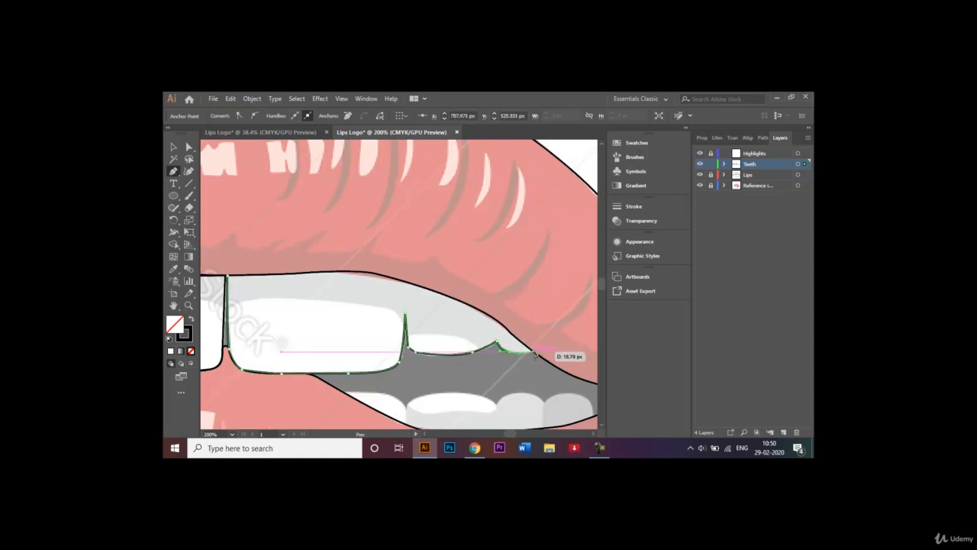
pyautogui.click(534, 353)
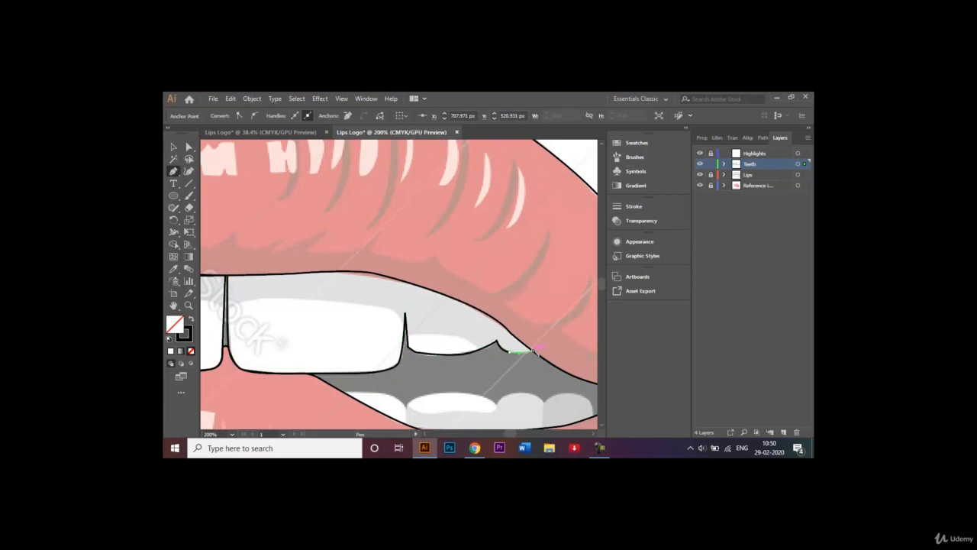
# Step: Trace back along the mouth opening's upper edge to the gap between the front teeth and close the right teeth path
pyautogui.keyDown('ctrl'); pyautogui.click(497, 323); pyautogui.keyUp('ctrl')
pyautogui.click(441, 295)
pyautogui.click(341, 273)
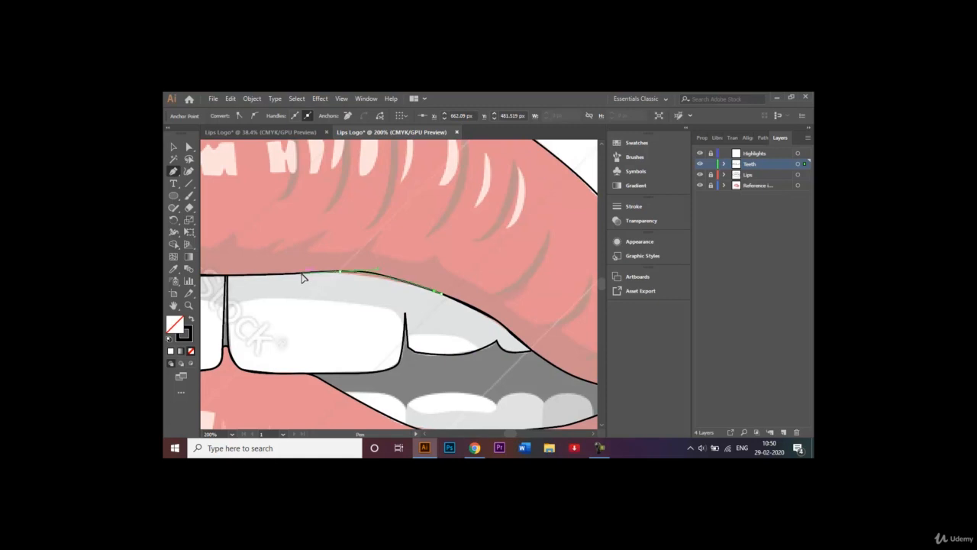
pyautogui.click(227, 276)
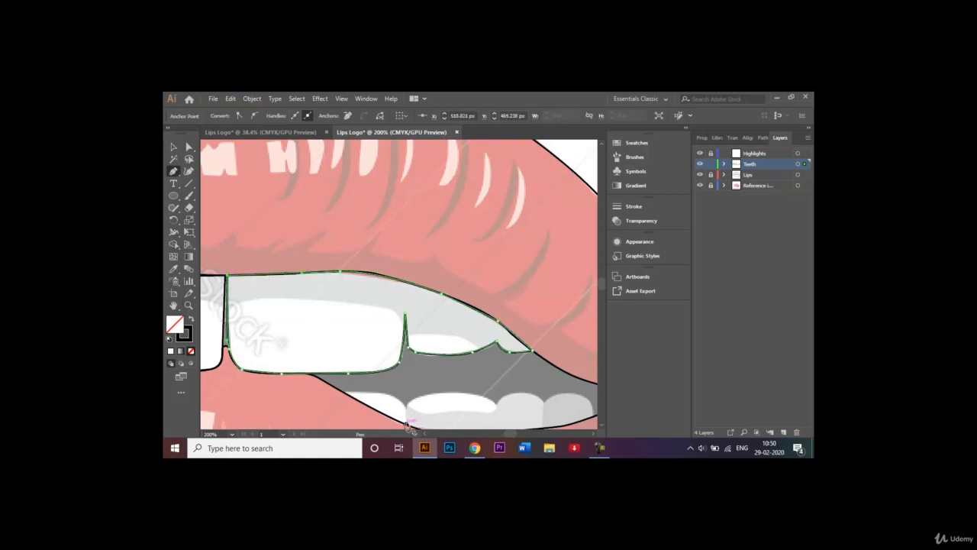
# Step: Nudge the right teeth path's upper inner corner point left by two increments to meet the left front tooth, and deselect it
pyautogui.click(189, 146)
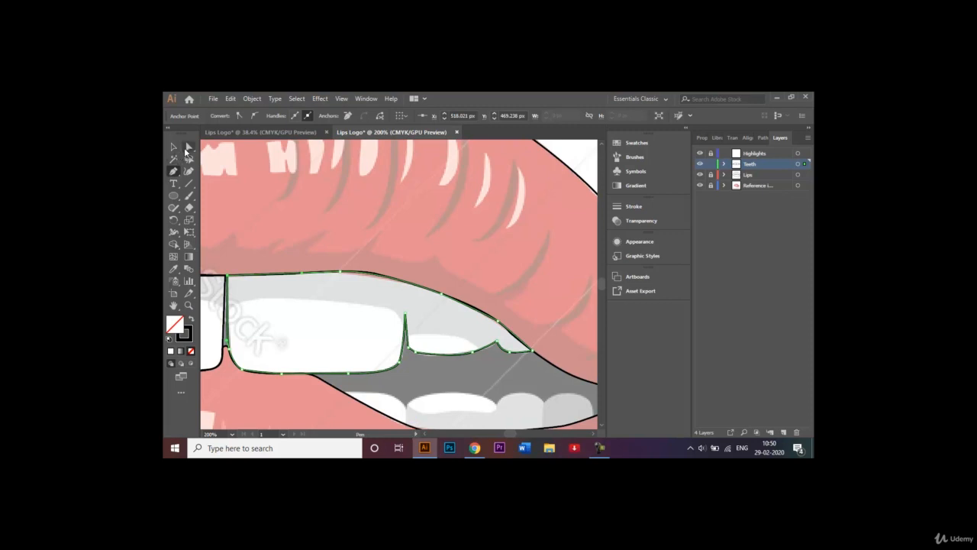
pyautogui.click(245, 267)
pyautogui.click(235, 276)
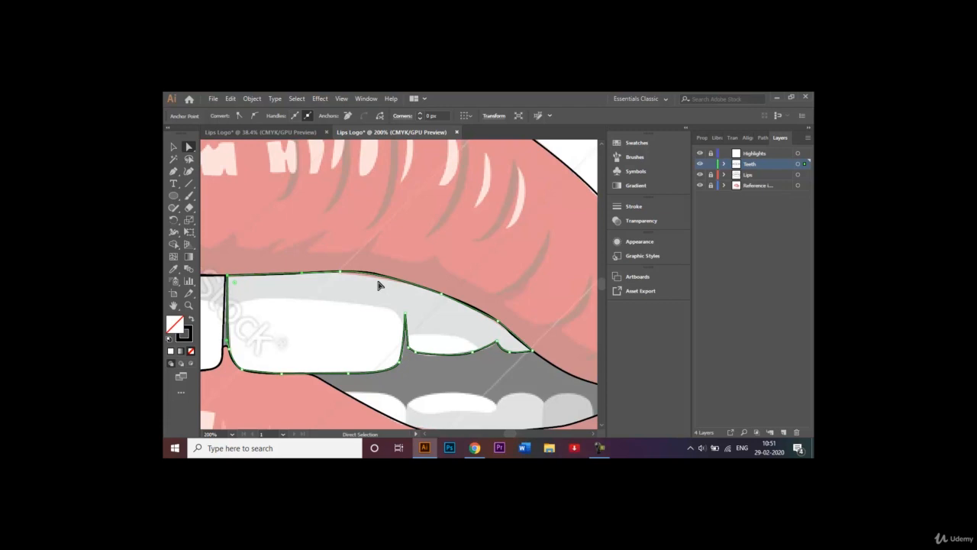
pyautogui.press('Left')
pyautogui.press('Left')
pyautogui.click(174, 146)
pyautogui.click(323, 205)
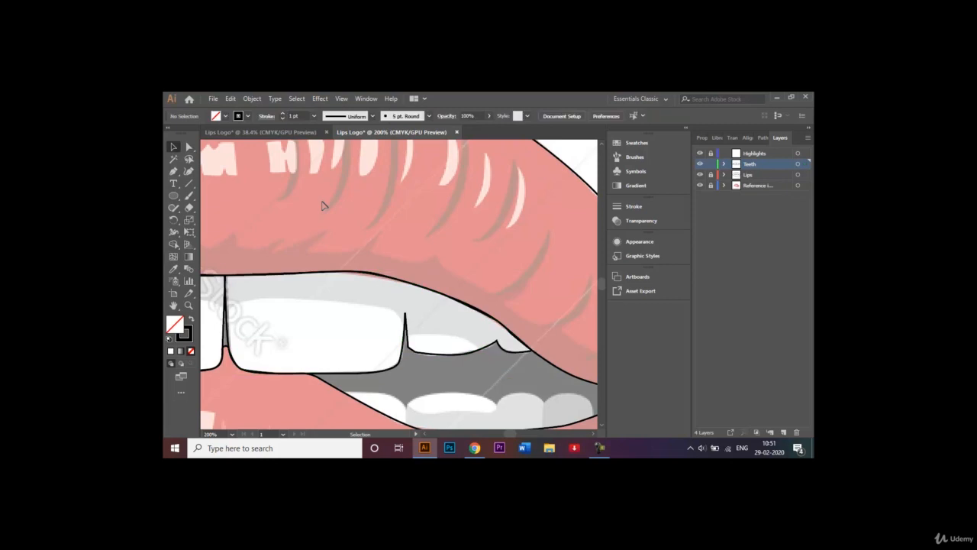
pyautogui.click(189, 147)
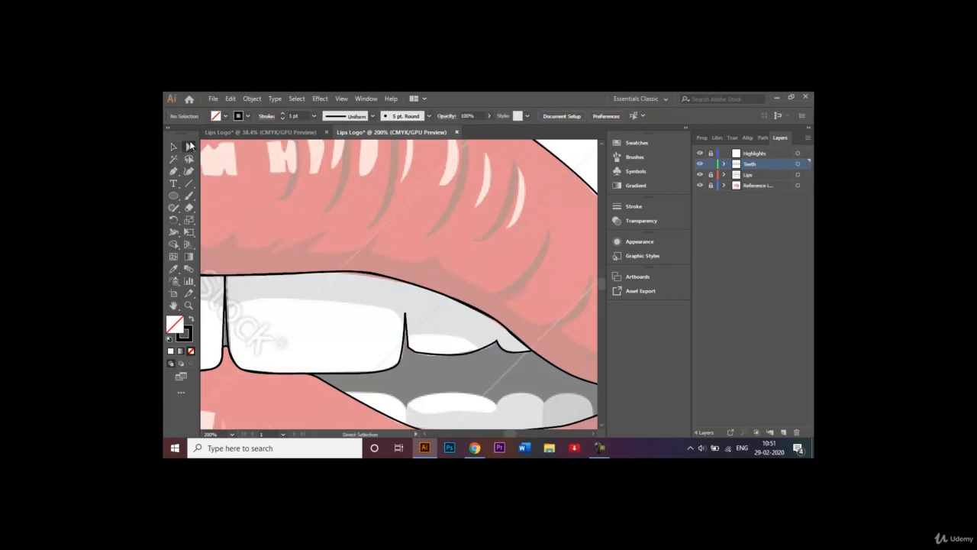
# Step: Round the notch between the two right upper side teeth to about 6 px and the first side tooth's lower inner corner to about 12 px
pyautogui.click(497, 343)
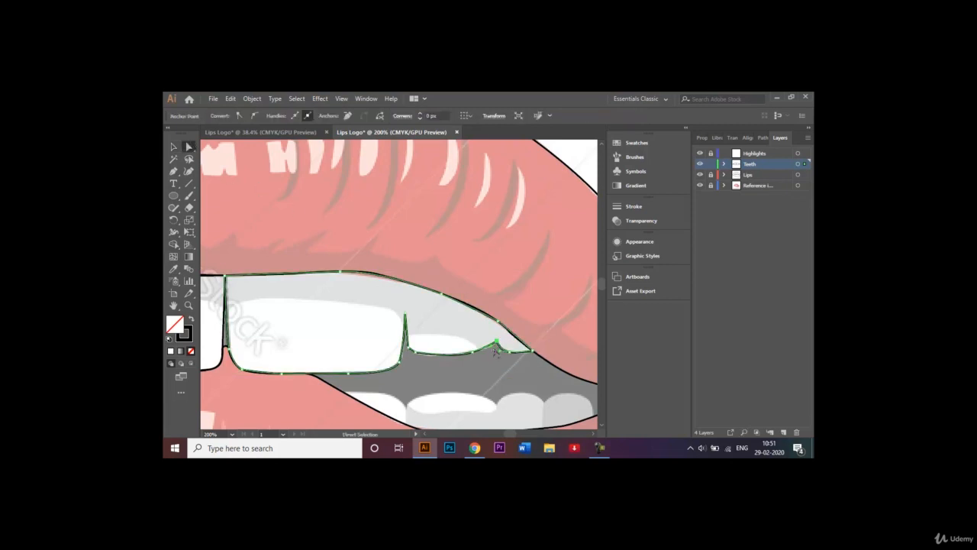
pyautogui.moveTo(494, 350); pyautogui.dragTo(493, 353)
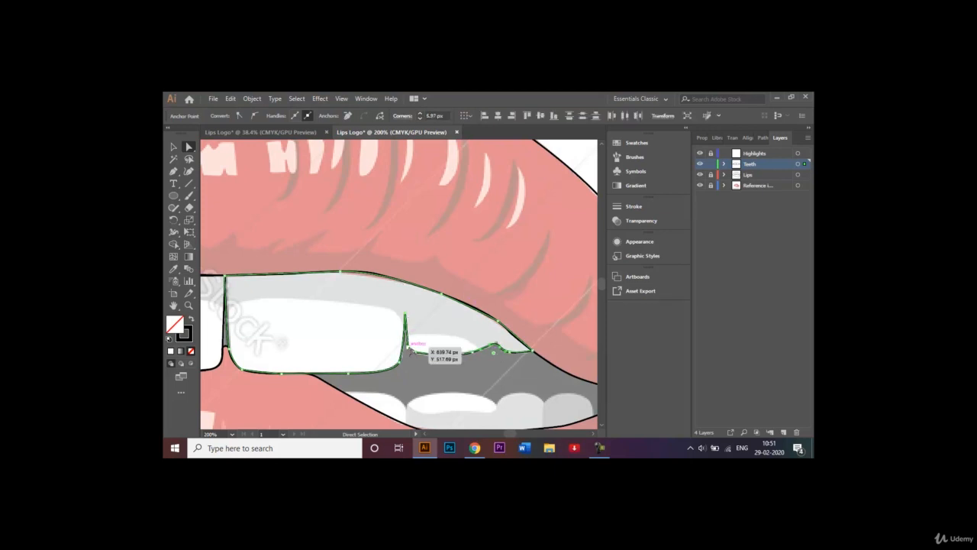
pyautogui.click(413, 347)
pyautogui.moveTo(418, 346); pyautogui.dragTo(428, 345)
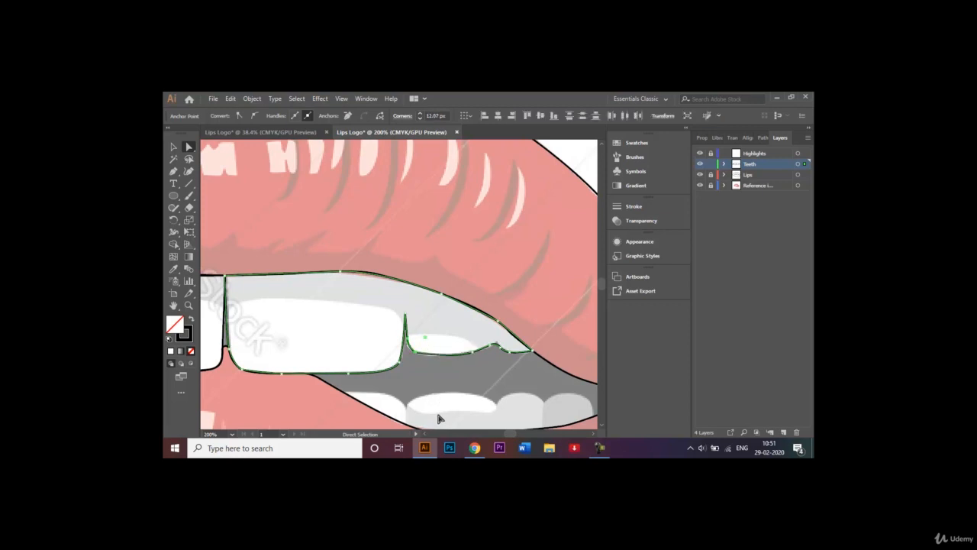
# Step: Move the left side teeth path's upper inner corner to meet the left front tooth, adjust its lower inner curve, and deselect the path
pyautogui.hscroll(-5, 425, 438)
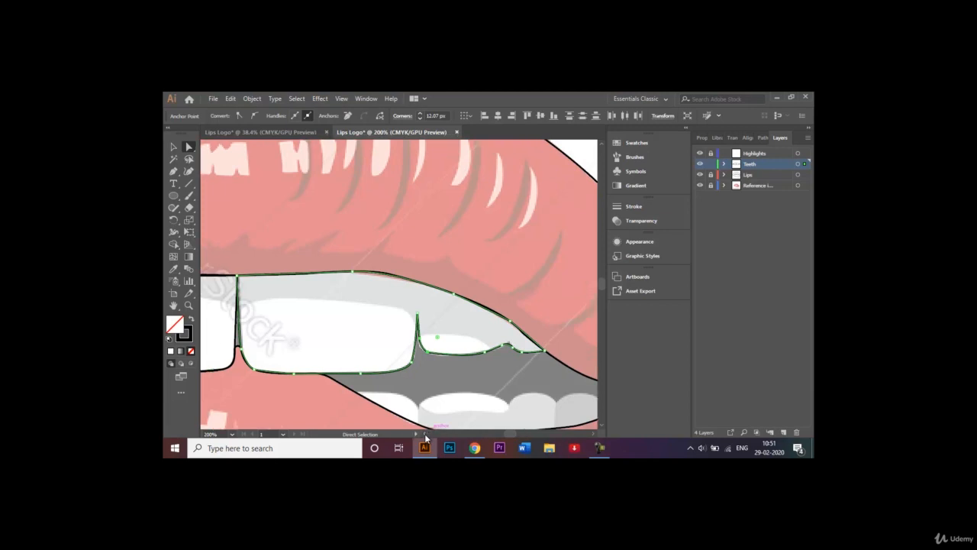
pyautogui.hscroll(-10, 426, 437)
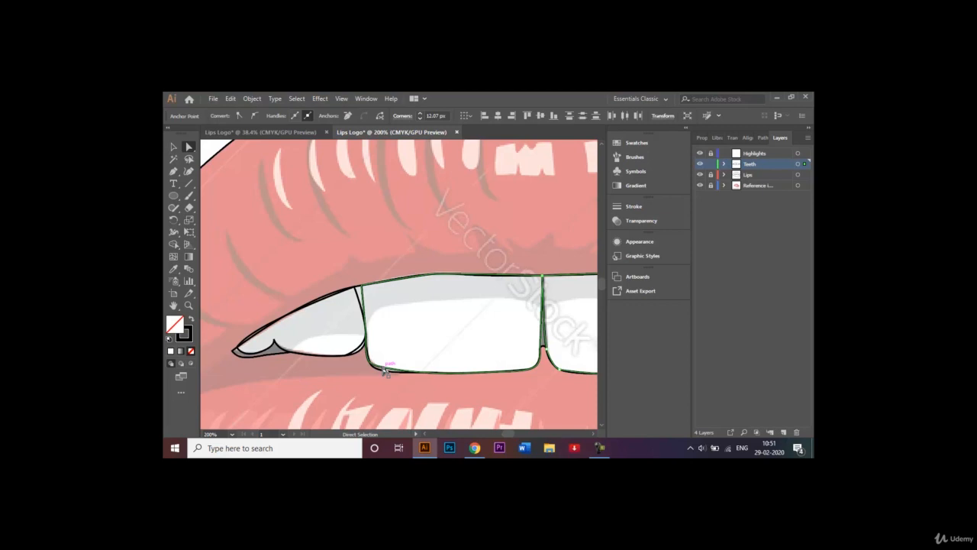
pyautogui.click(355, 289)
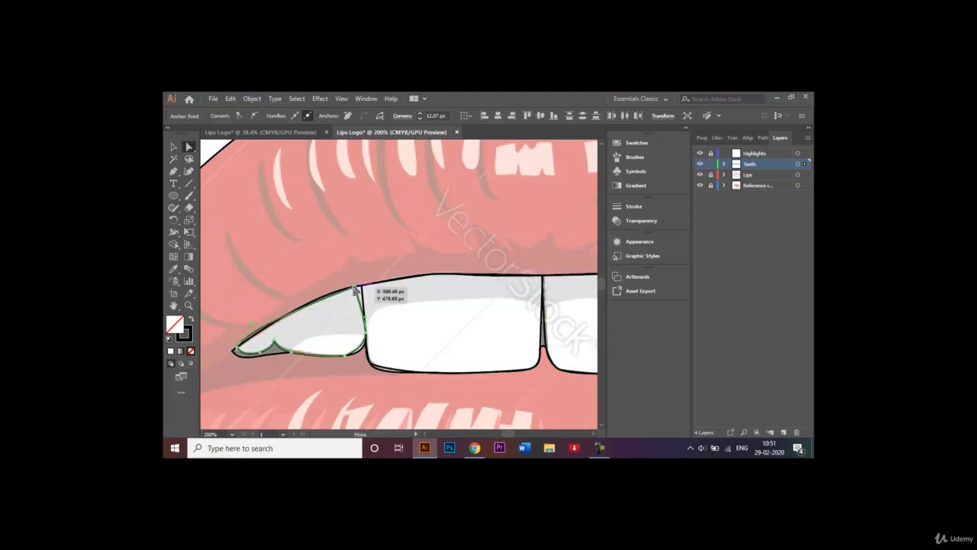
pyautogui.moveTo(355, 289); pyautogui.dragTo(363, 287)
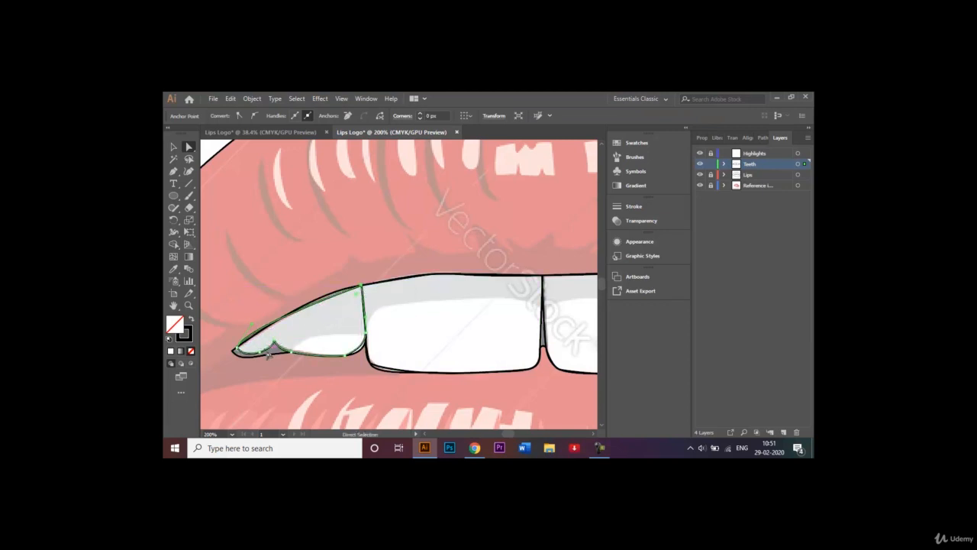
pyautogui.moveTo(352, 359); pyautogui.dragTo(353, 356)
pyautogui.click(174, 146)
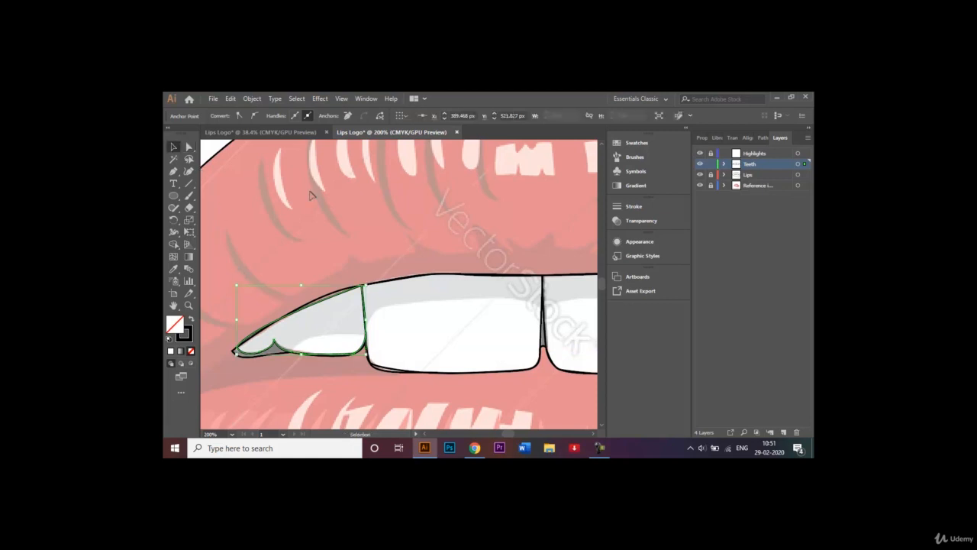
pyautogui.click(540, 410)
# Step: Trace the innermost lower tooth as a closed path along its upper edge, outer side and the lower lip's inner edge, and deselect it
pyautogui.moveTo(594, 434); pyautogui.dragTo(603, 424)
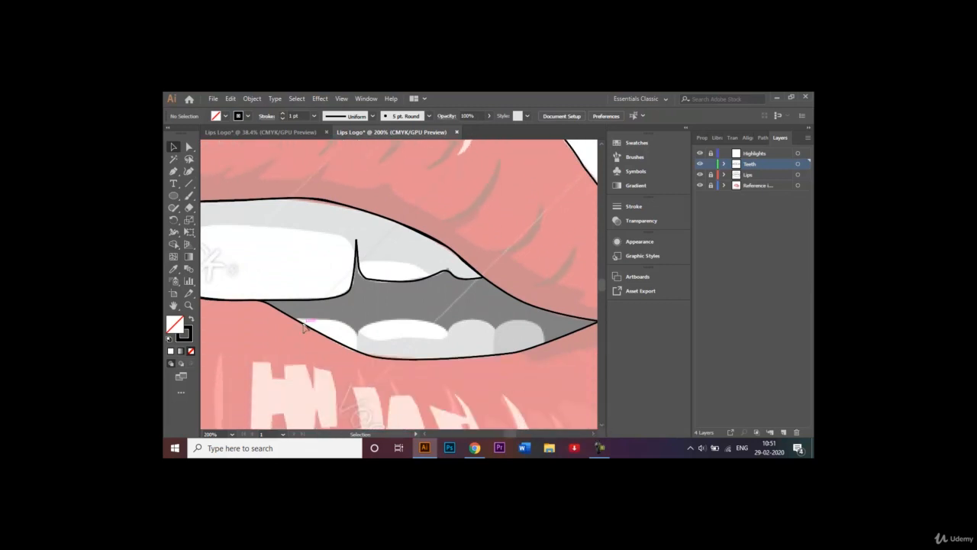
pyautogui.click(174, 171)
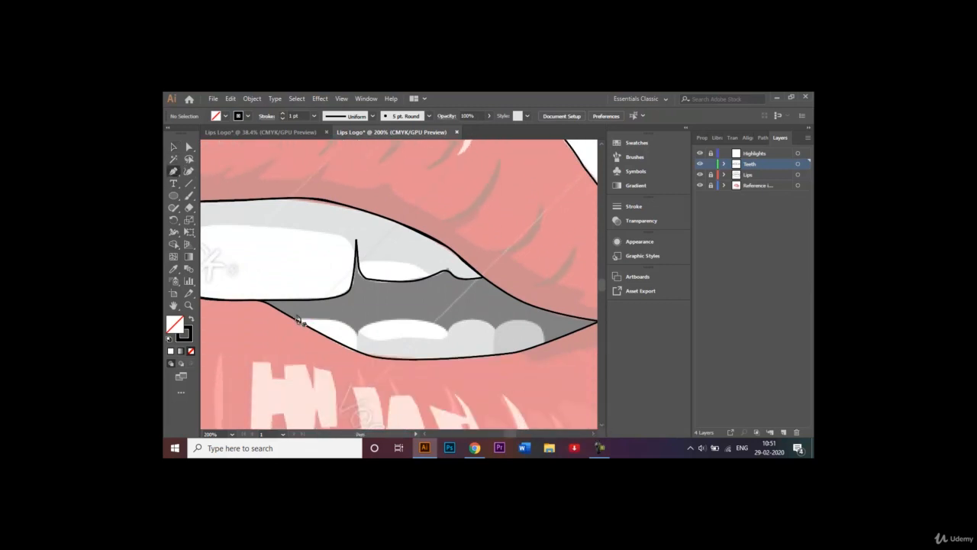
pyautogui.moveTo(297, 321); pyautogui.dragTo(334, 324)
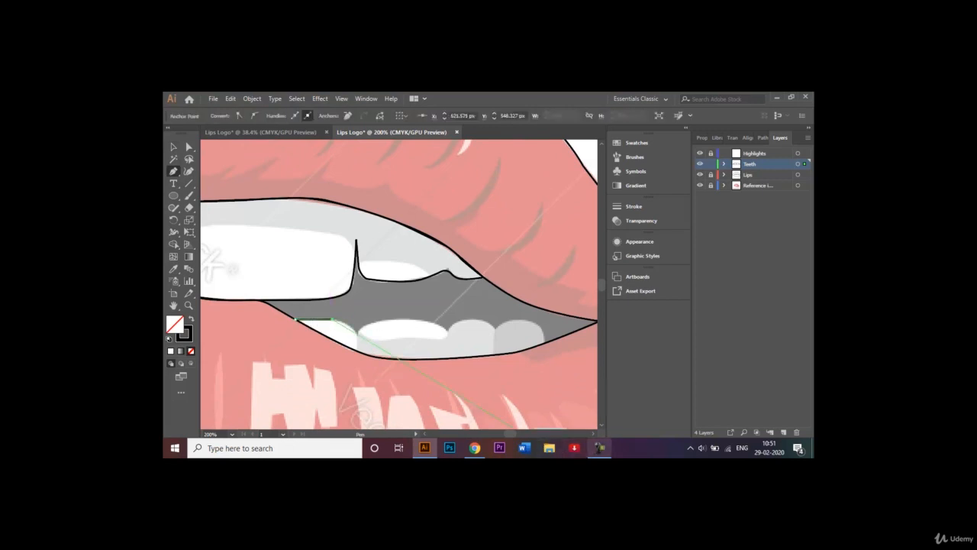
pyautogui.click(599, 447)
pyautogui.click(762, 404)
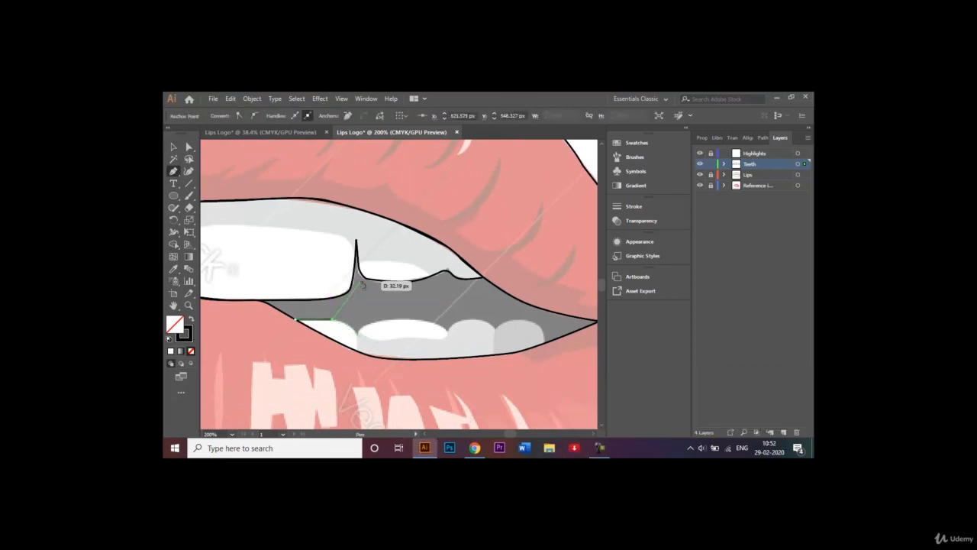
pyautogui.click(353, 333)
pyautogui.moveTo(354, 336); pyautogui.dragTo(357, 354)
pyautogui.click(357, 353)
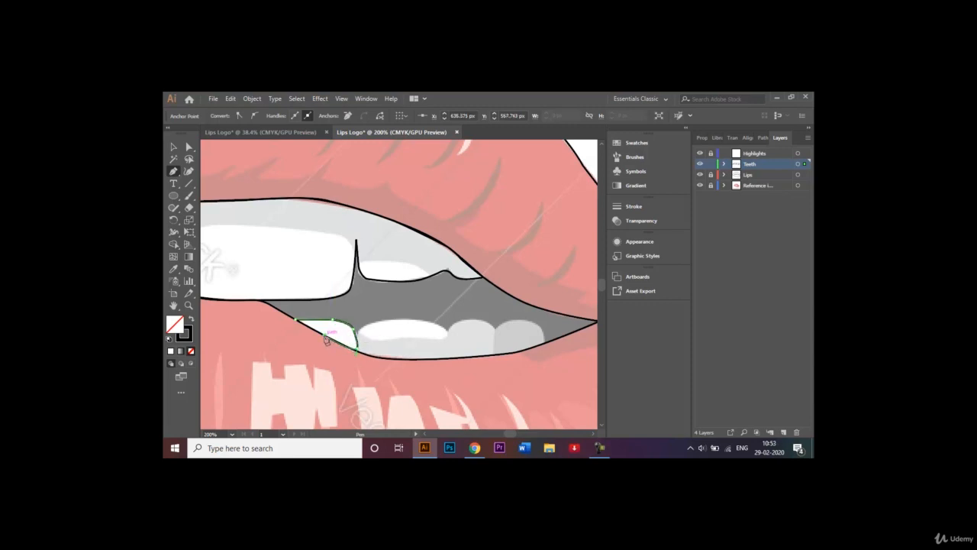
pyautogui.moveTo(298, 323); pyautogui.dragTo(298, 323)
pyautogui.click(174, 148)
pyautogui.click(417, 292)
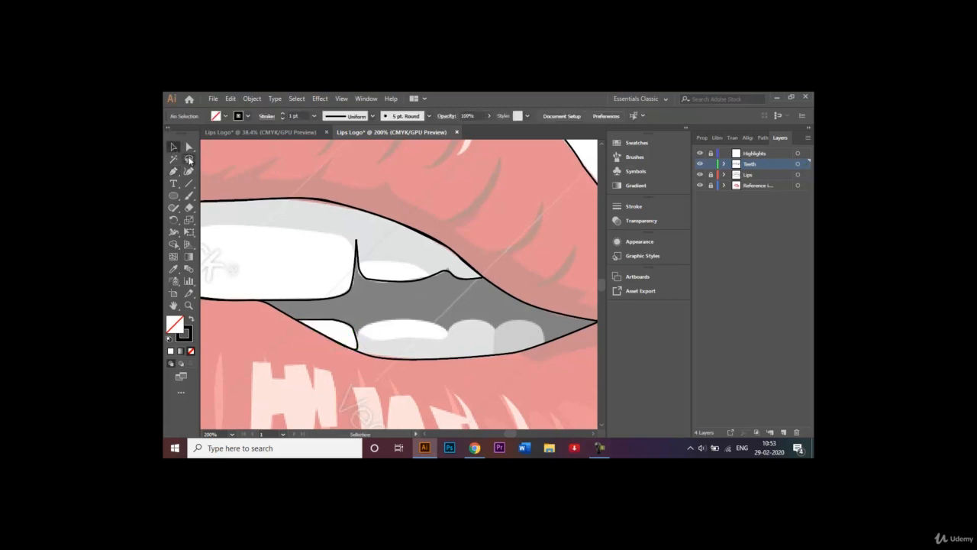
# Step: Trace the remaining three lower teeth as one closed path along their scalloped tops and the lower lip's inner edge, and deselect it
pyautogui.click(174, 171)
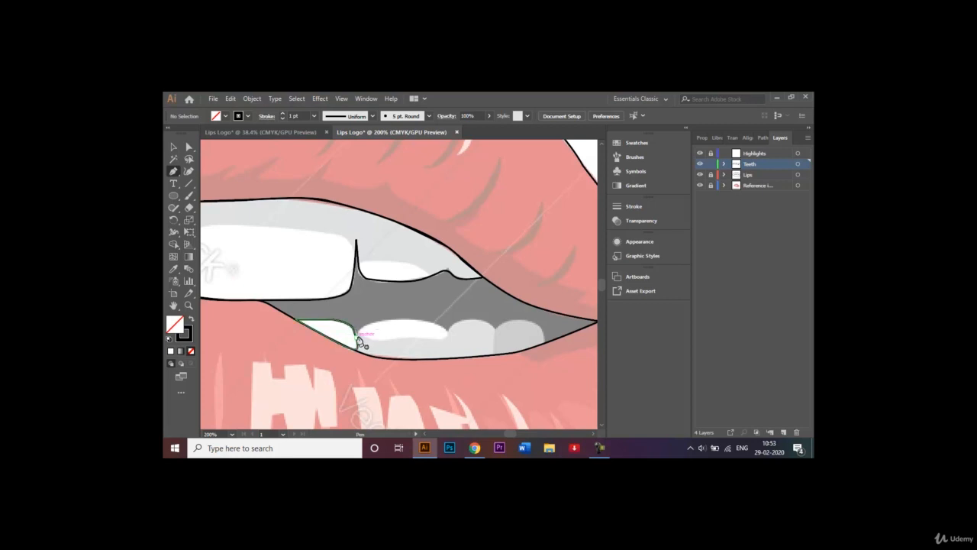
pyautogui.moveTo(360, 336); pyautogui.dragTo(388, 318)
pyautogui.click(425, 319)
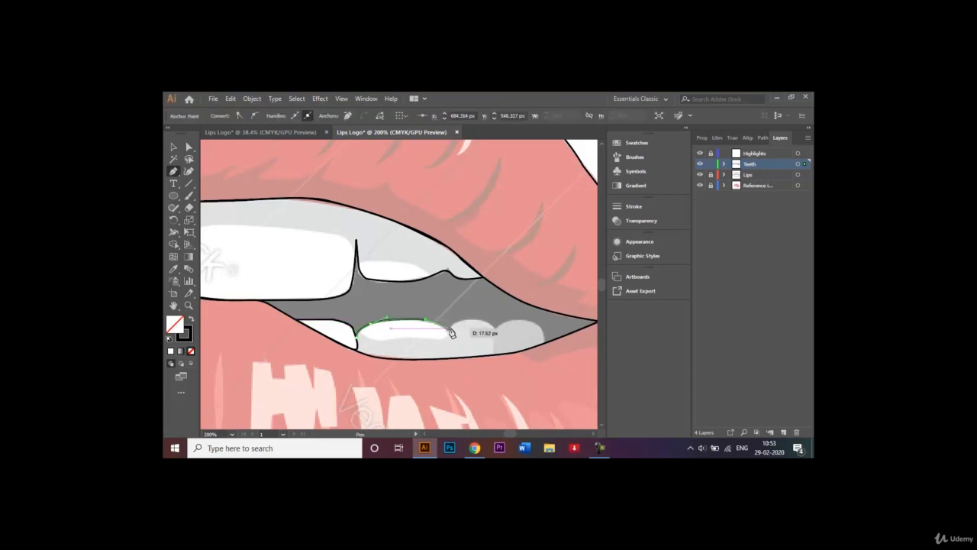
pyautogui.moveTo(452, 333); pyautogui.dragTo(496, 336)
pyautogui.click(496, 327)
pyautogui.moveTo(516, 320); pyautogui.dragTo(356, 338)
pyautogui.click(358, 350)
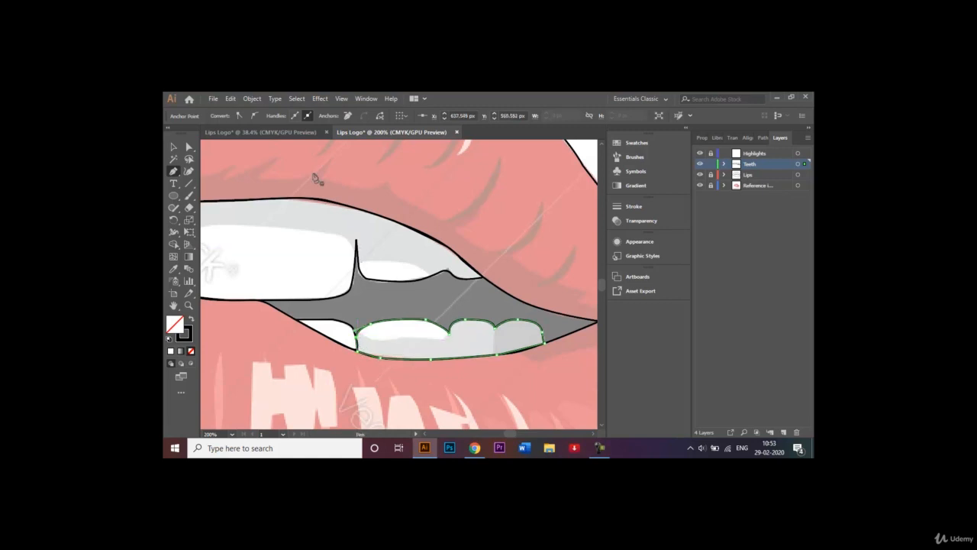
pyautogui.click(178, 147)
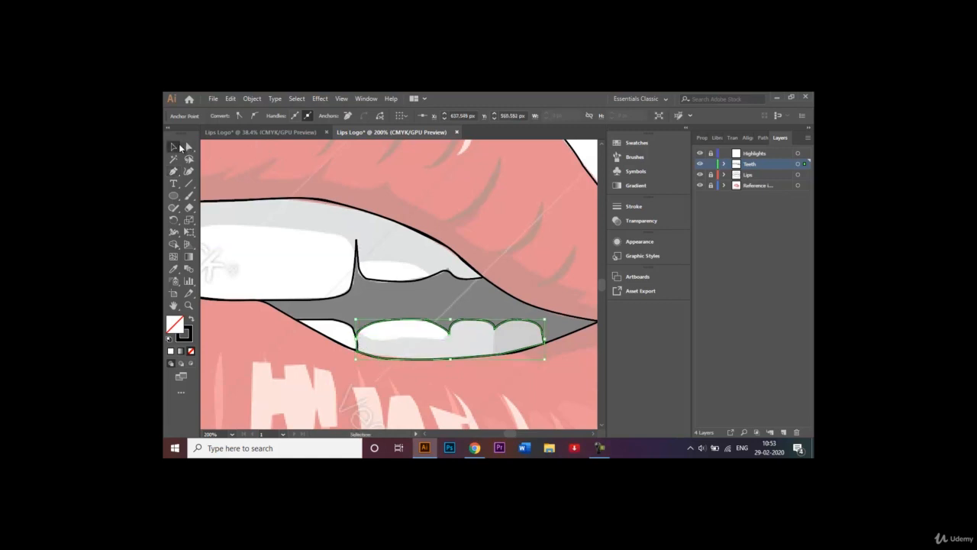
pyautogui.hotkey('ctrl', 'shift', 'a')
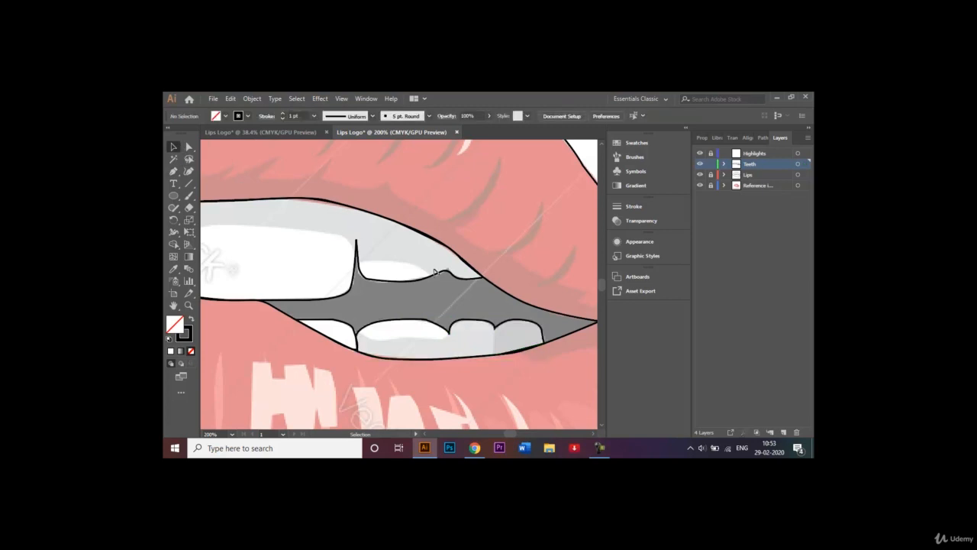
# Step: Lock the Teeth layer, unlock the Highlights layer and make Highlights the active layer
pyautogui.hotkey('ctrl', '0')
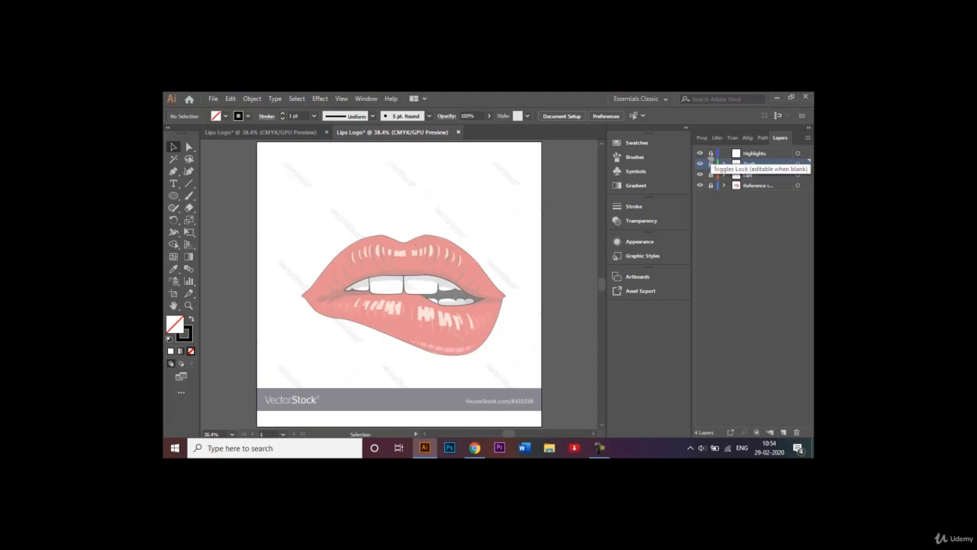
pyautogui.click(768, 155)
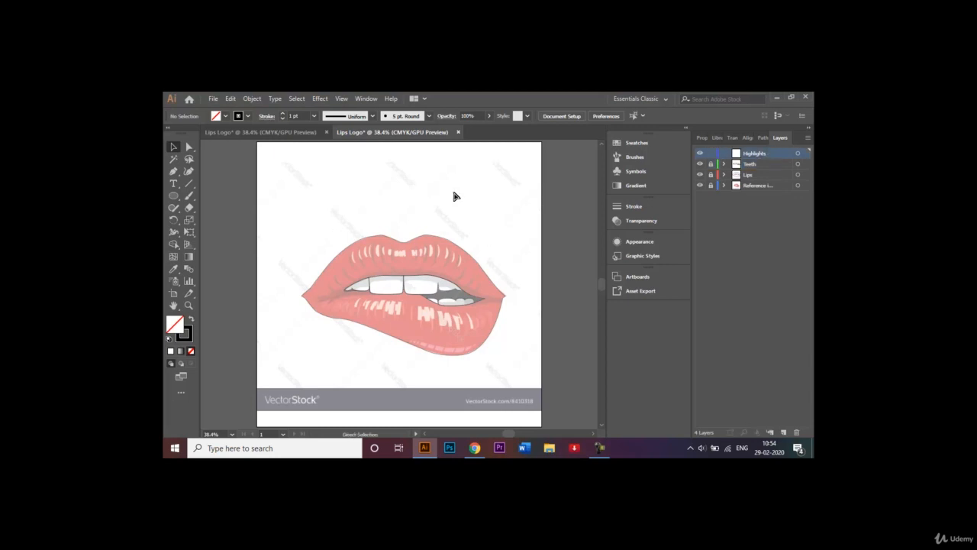
# Step: Start a Pen path on the upper lip's central highlight, tracing its left side and notched lower edge to the lower right corner
pyautogui.hotkey('ctrl', '1')
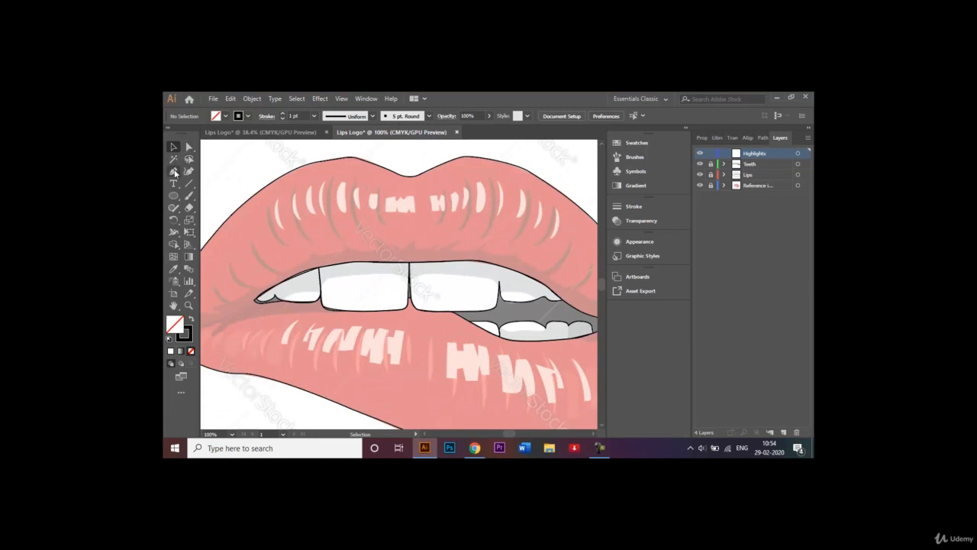
pyautogui.click(174, 173)
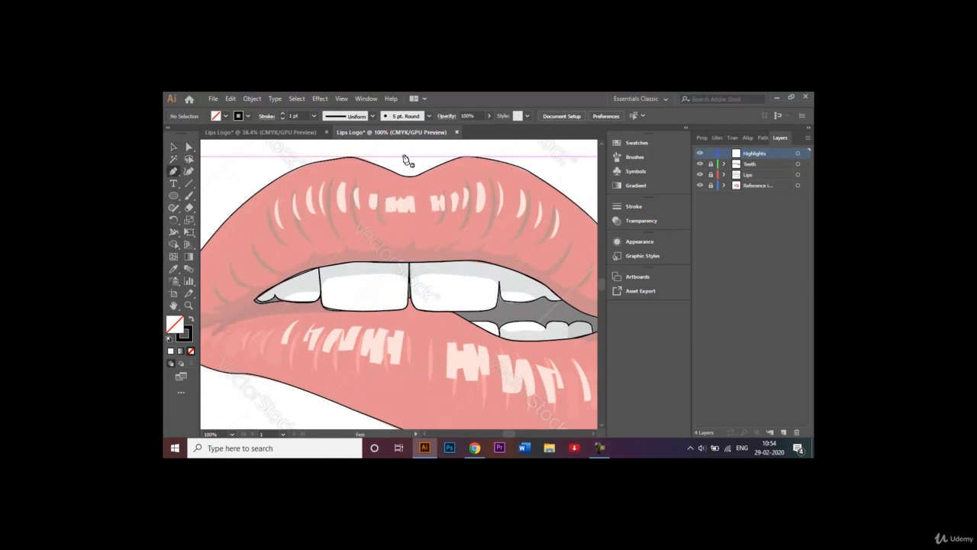
pyautogui.hotkey('ctrl', '+')
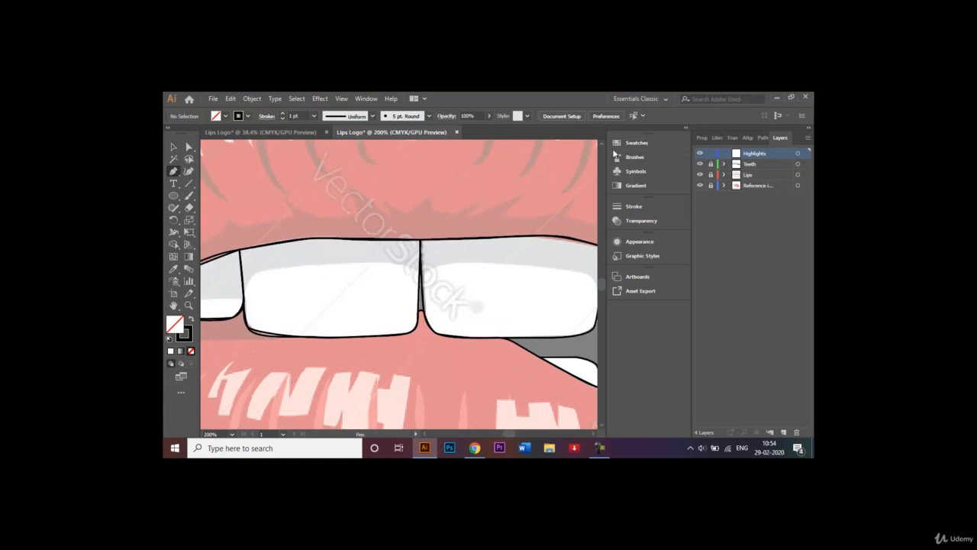
pyautogui.scroll(5, 601, 144)
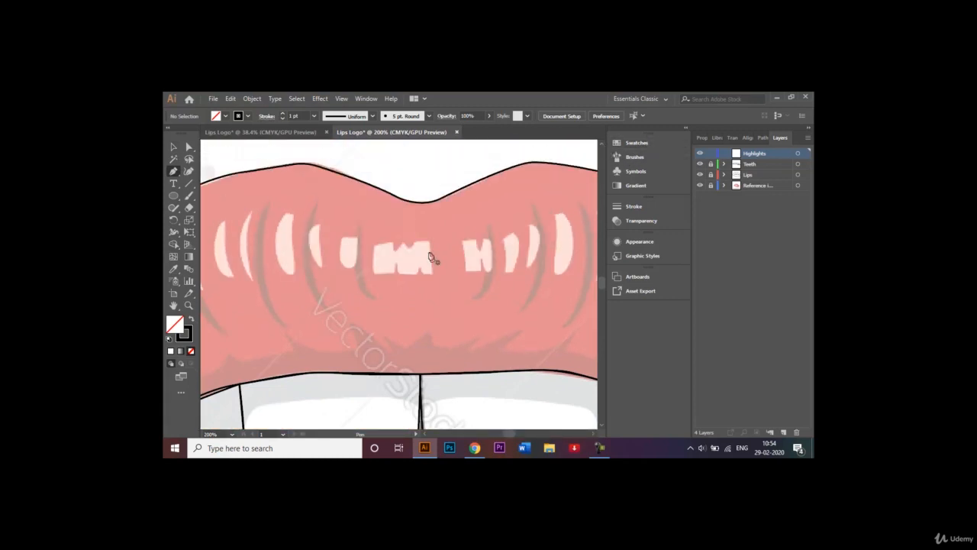
pyautogui.moveTo(374, 246); pyautogui.dragTo(375, 275)
pyautogui.click(374, 274)
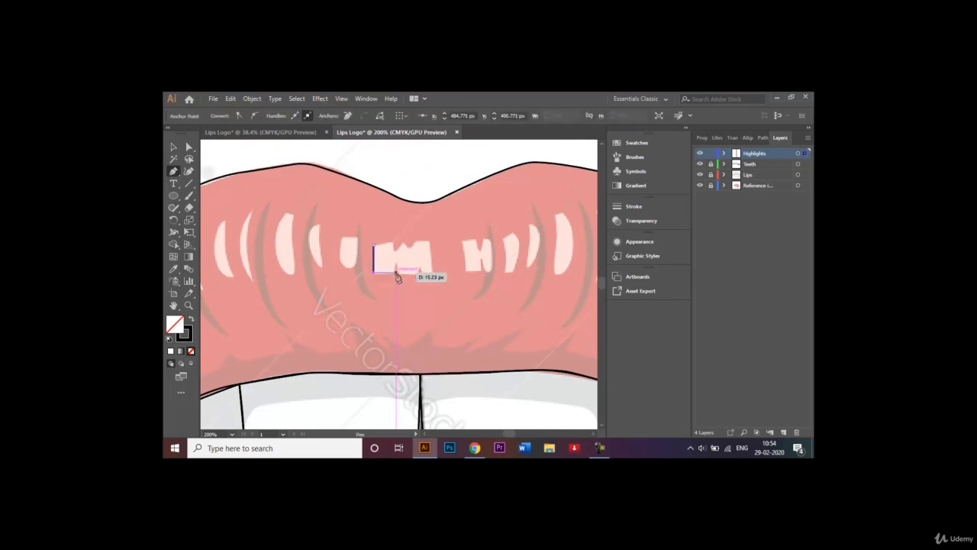
pyautogui.moveTo(395, 276)
pyautogui.mouseDown()
pyautogui.moveTo(395, 265)
pyautogui.moveTo(399, 275)
pyautogui.mouseUp()
pyautogui.click(398, 273)
pyautogui.click(418, 273)
pyautogui.click(420, 268)
pyautogui.click(423, 272)
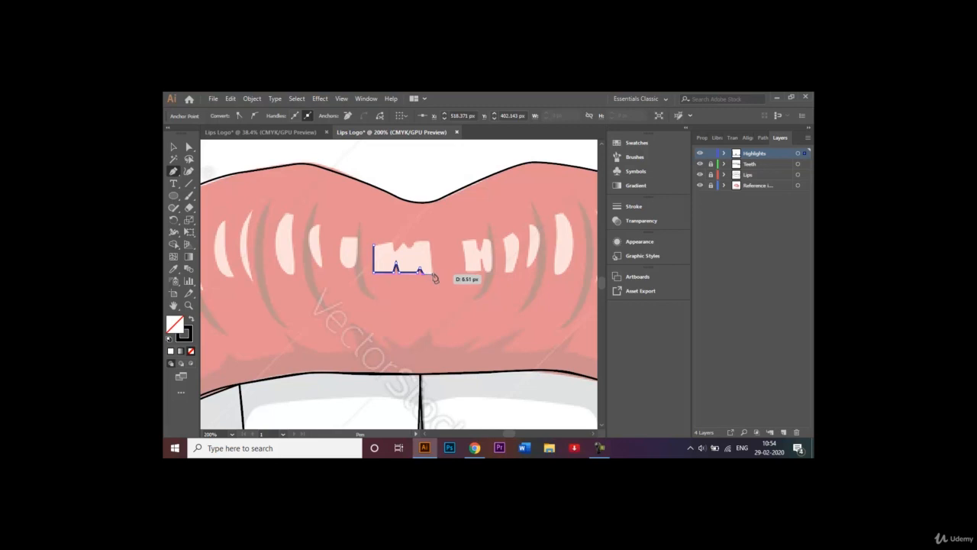
pyautogui.click(432, 272)
# Step: Trace the central highlight's right side and notched upper edge back to the starting corner and close the path
pyautogui.click(431, 242)
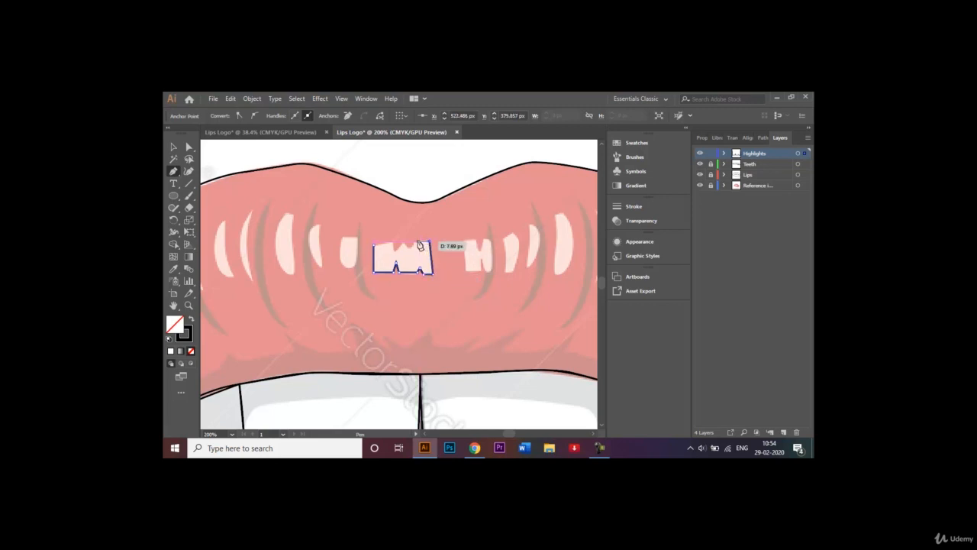
pyautogui.click(412, 248)
pyautogui.click(400, 247)
pyautogui.click(397, 242)
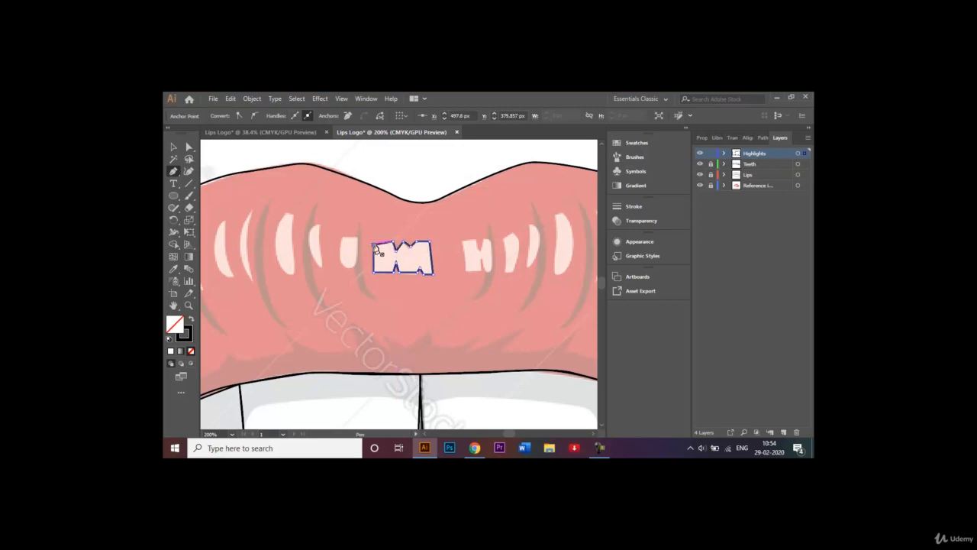
pyautogui.click(375, 246)
# Step: Trace the small rounded highlight left of the central one and the narrow crescent highlight beside it as closed paths
pyautogui.moveTo(342, 237)
pyautogui.mouseDown()
pyautogui.moveTo(349, 272)
pyautogui.moveTo(358, 241)
pyautogui.mouseUp()
pyautogui.click(355, 238)
pyautogui.click(342, 238)
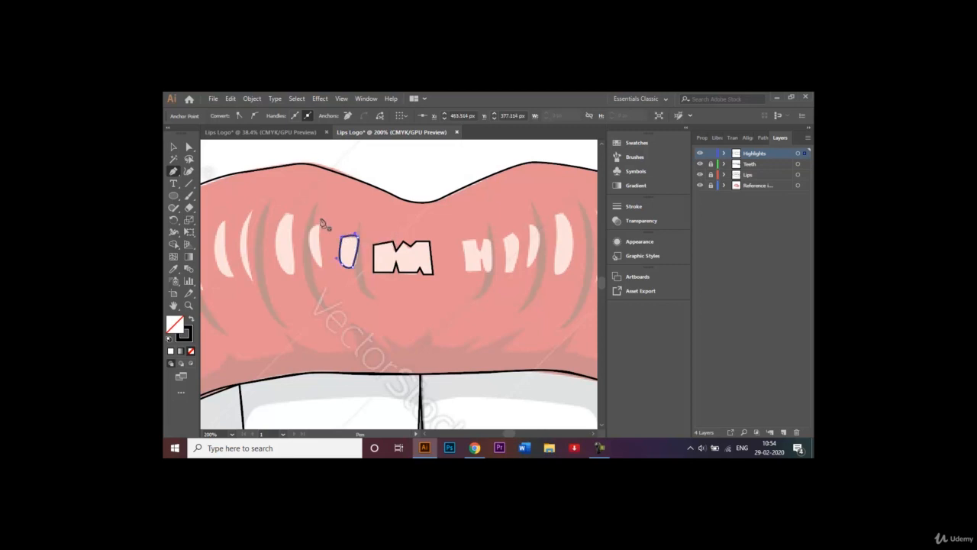
pyautogui.moveTo(316, 224); pyautogui.dragTo(324, 271)
pyautogui.moveTo(317, 225); pyautogui.dragTo(316, 227)
# Step: Trace the wide crescent highlight left of the narrow one, following its outer curve, lower tip and inner side, and close the path
pyautogui.click(284, 213)
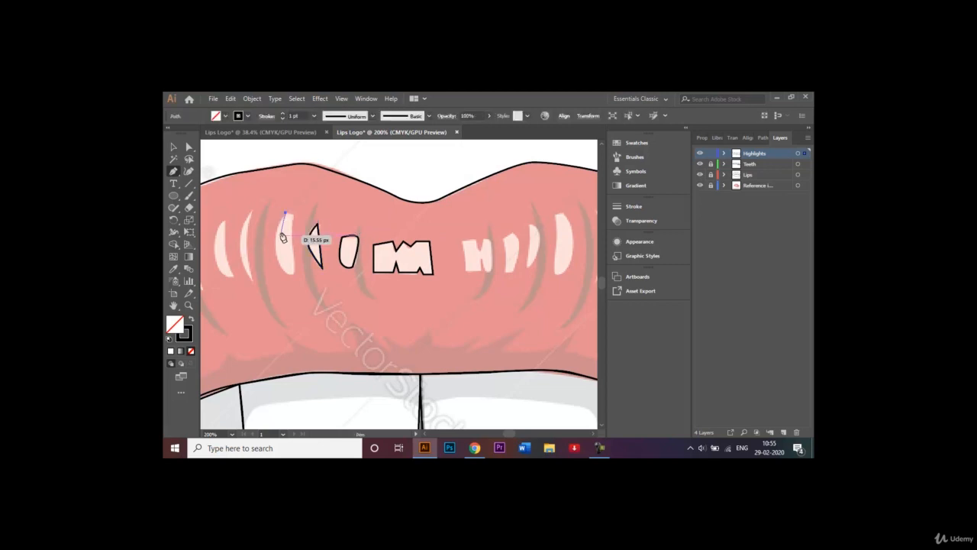
pyautogui.moveTo(277, 258); pyautogui.dragTo(285, 276)
pyautogui.click(290, 273)
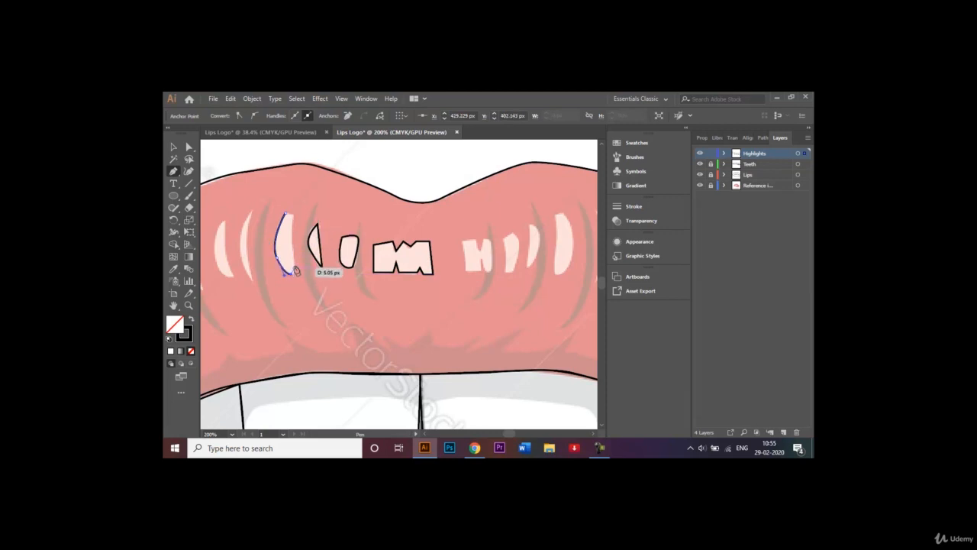
pyautogui.click(291, 214)
pyautogui.moveTo(300, 217); pyautogui.dragTo(300, 215)
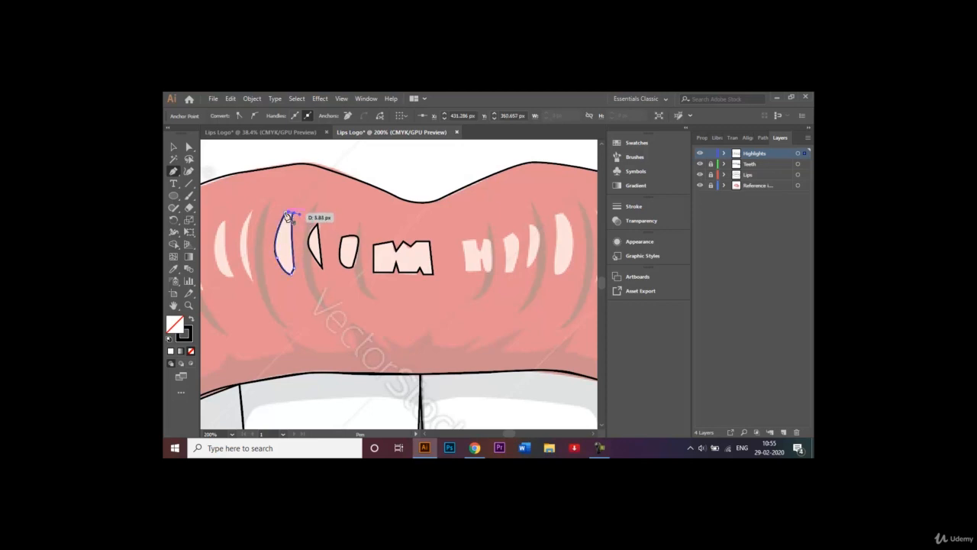
pyautogui.moveTo(296, 216); pyautogui.dragTo(287, 217)
pyautogui.click(286, 213)
# Step: Trace the crescent highlight second to the left of the wide crescent on the upper lip as a closed Pen path
pyautogui.click(223, 220)
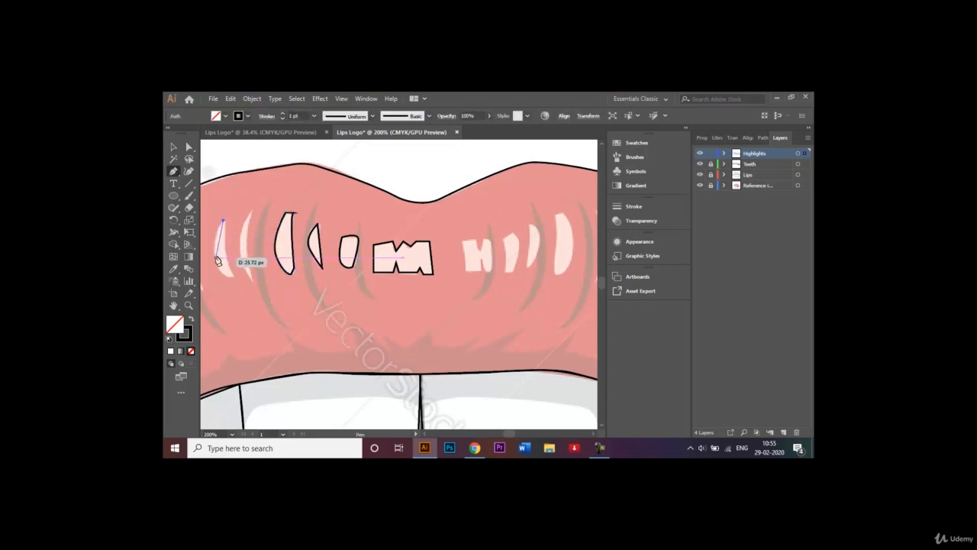
pyautogui.click(215, 256)
pyautogui.moveTo(222, 268); pyautogui.dragTo(242, 281)
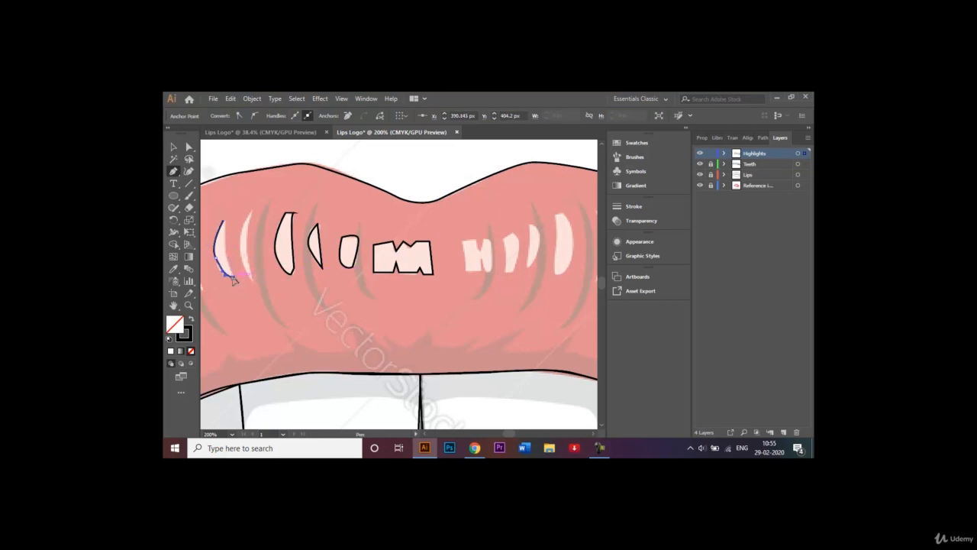
pyautogui.moveTo(222, 223); pyautogui.dragTo(224, 241)
pyautogui.click(223, 222)
# Step: Trace the thin crescent highlight directly left of the wide one, following its outer curve, lower tip and inner side, and close the path
pyautogui.click(251, 209)
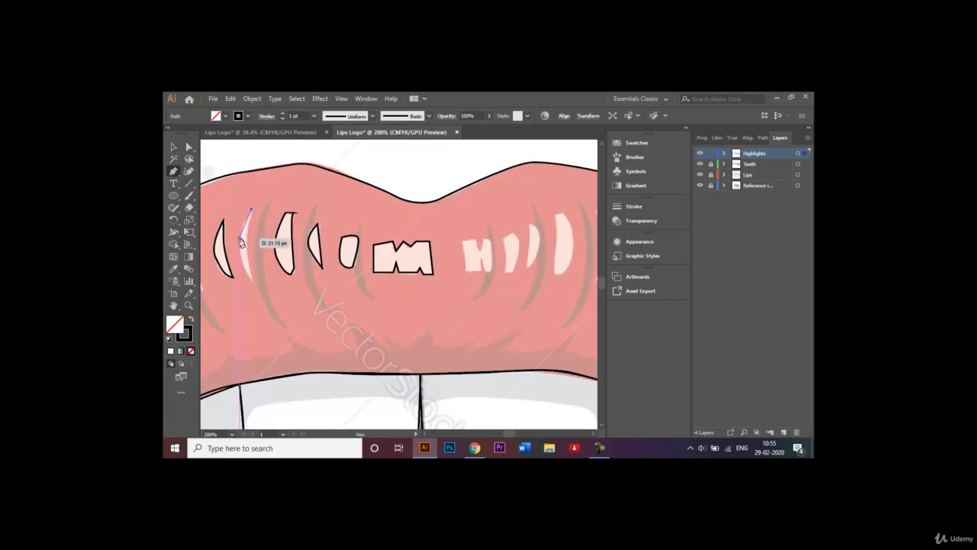
pyautogui.moveTo(237, 234); pyautogui.dragTo(243, 250)
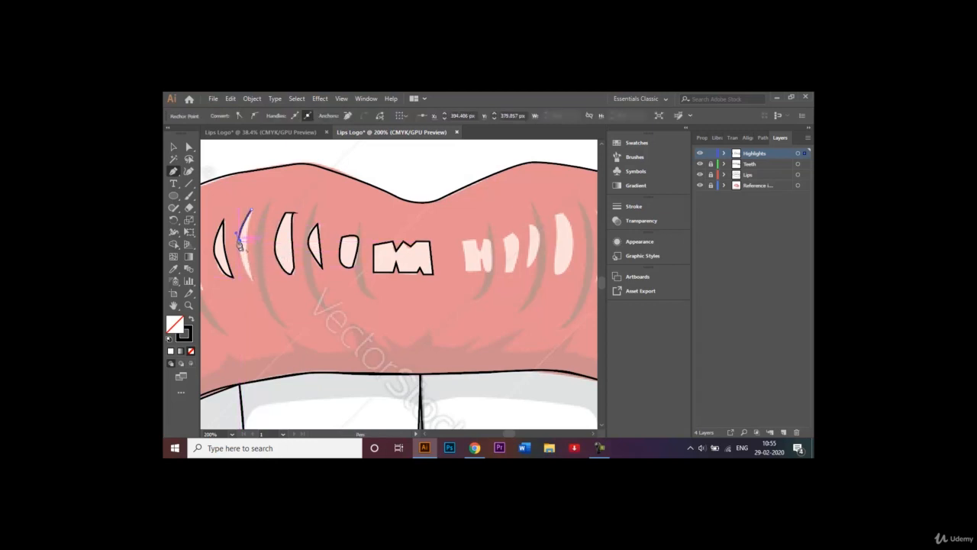
pyautogui.click(238, 242)
pyautogui.click(247, 272)
pyautogui.click(250, 280)
pyautogui.moveTo(245, 238); pyautogui.dragTo(248, 234)
pyautogui.click(250, 208)
# Step: Trace the outermost crescent highlight on the upper lip's left side as a closed path
pyautogui.click(426, 434)
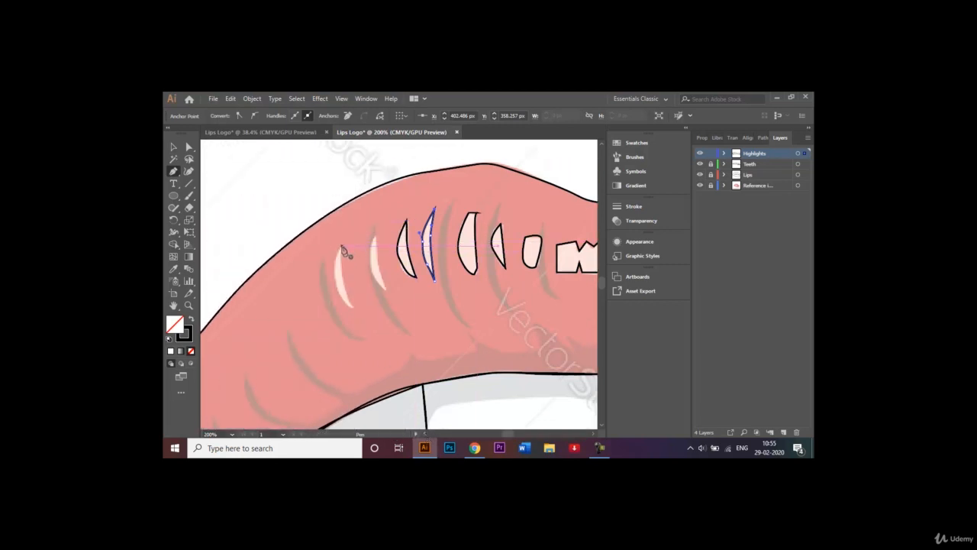
pyautogui.click(341, 247)
pyautogui.click(337, 288)
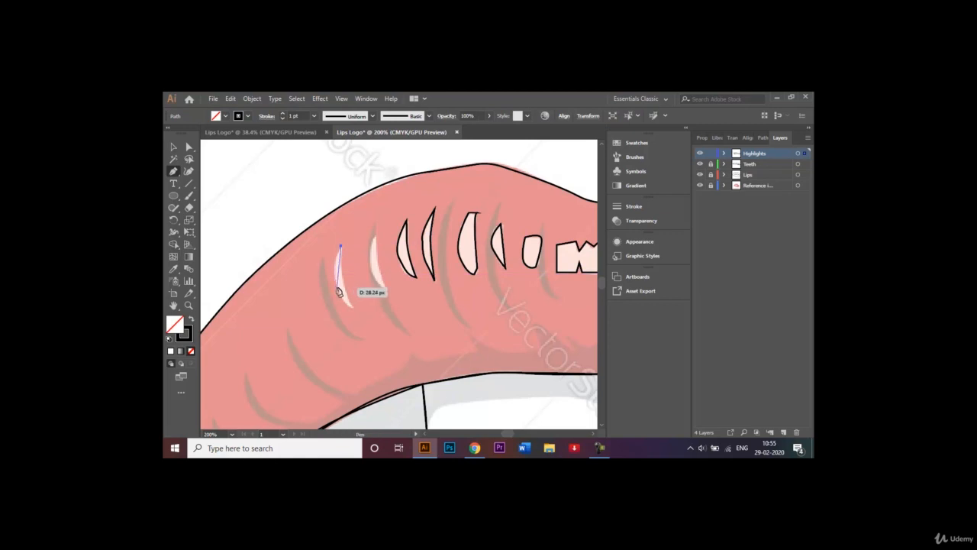
pyautogui.moveTo(338, 290)
pyautogui.mouseDown()
pyautogui.moveTo(349, 307)
pyautogui.moveTo(344, 275)
pyautogui.mouseUp()
pyautogui.click(354, 310)
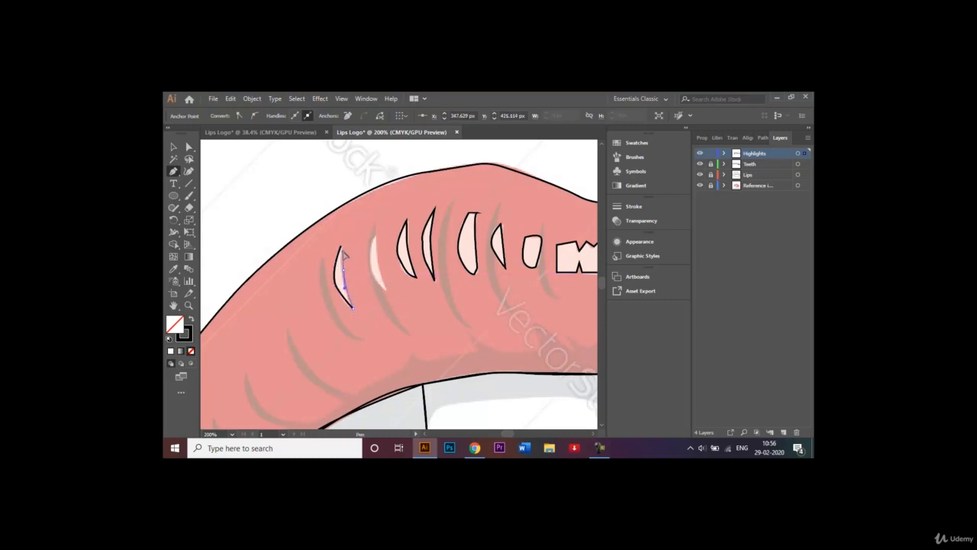
pyautogui.click(341, 247)
# Step: Trace the remaining crescent highlight just right of the outermost left one as a closed path and deselect it
pyautogui.click(373, 237)
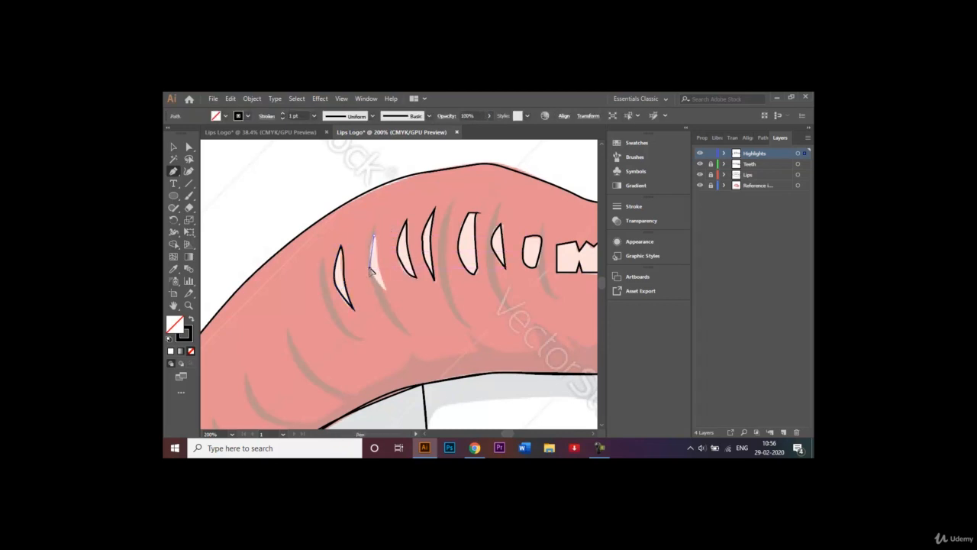
pyautogui.click(368, 264)
pyautogui.moveTo(374, 281); pyautogui.dragTo(377, 239)
pyautogui.click(386, 290)
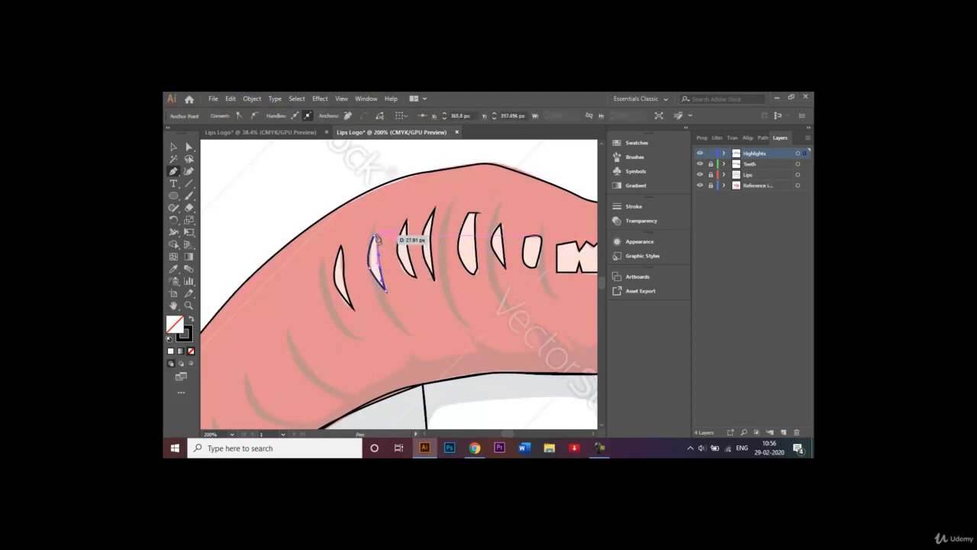
pyautogui.click(376, 236)
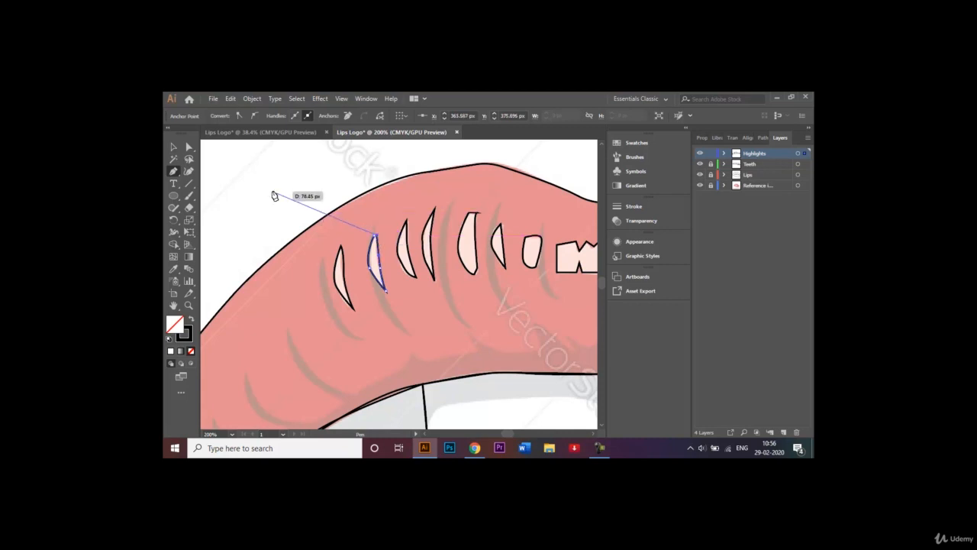
pyautogui.click(375, 235)
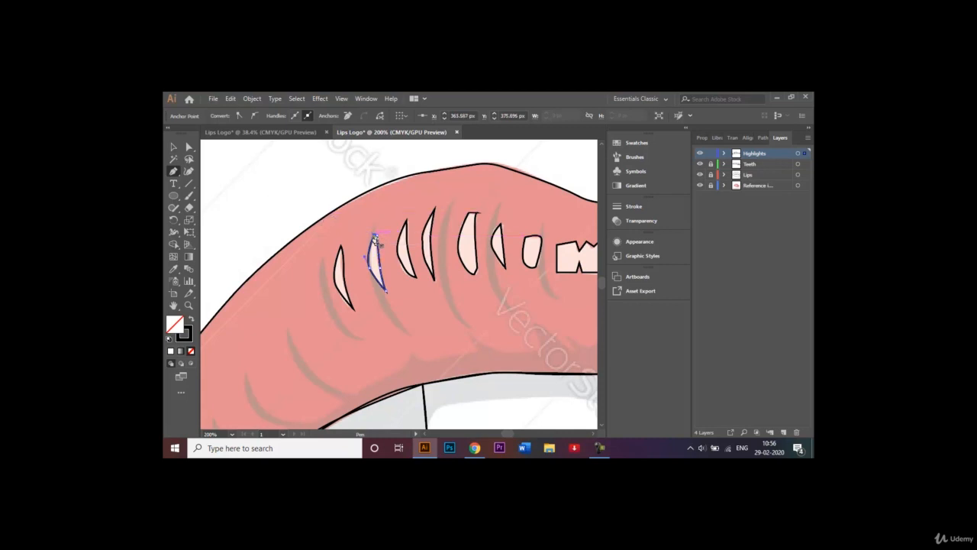
pyautogui.click(174, 147)
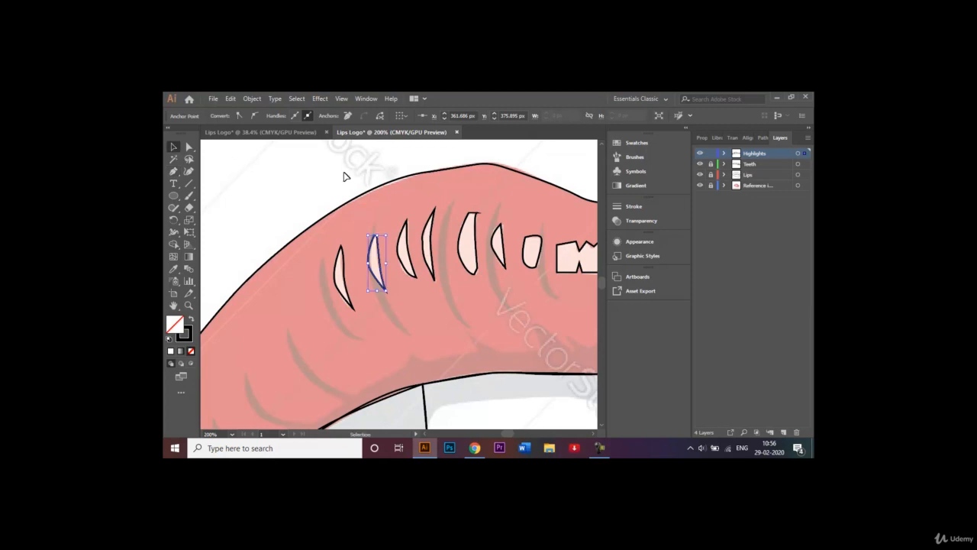
pyautogui.click(586, 353)
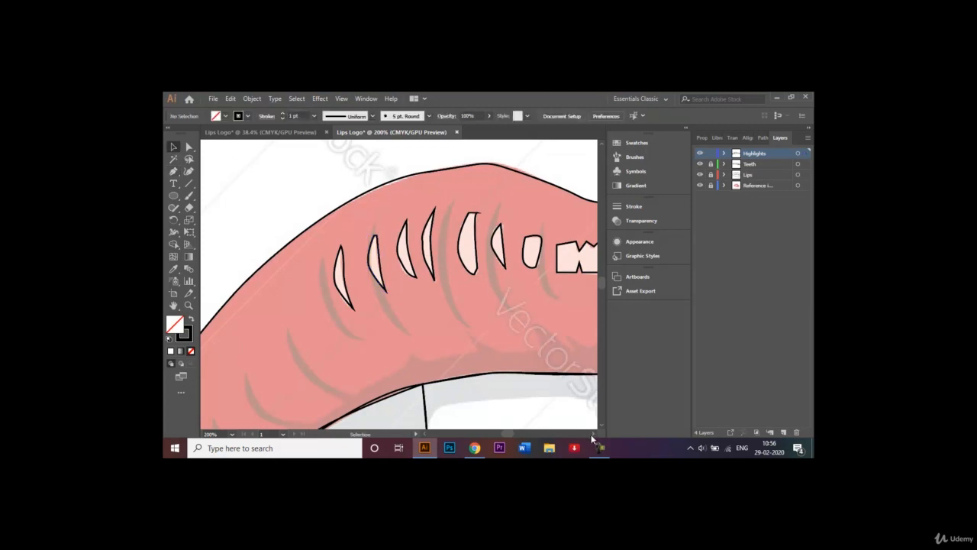
# Step: Trace the H-shaped highlight right of the upper lip's center with the Pen tool, including its lower and upper notches
pyautogui.moveTo(592, 434); pyautogui.dragTo(593, 434)
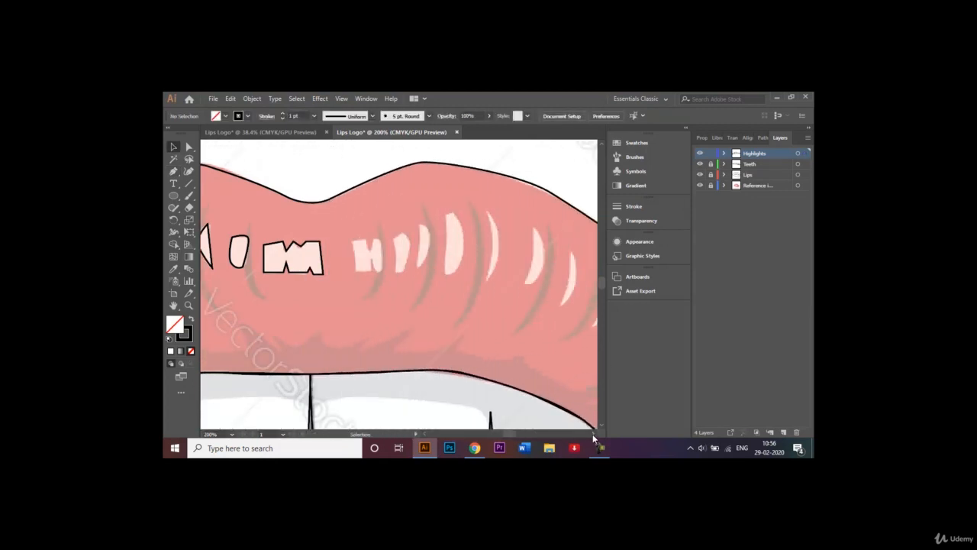
pyautogui.click(172, 172)
pyautogui.click(353, 242)
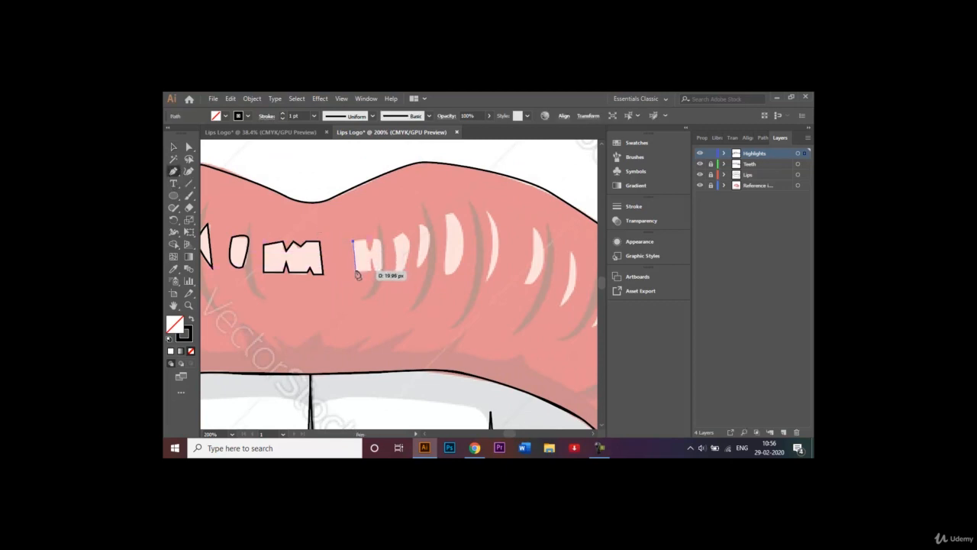
pyautogui.click(355, 271)
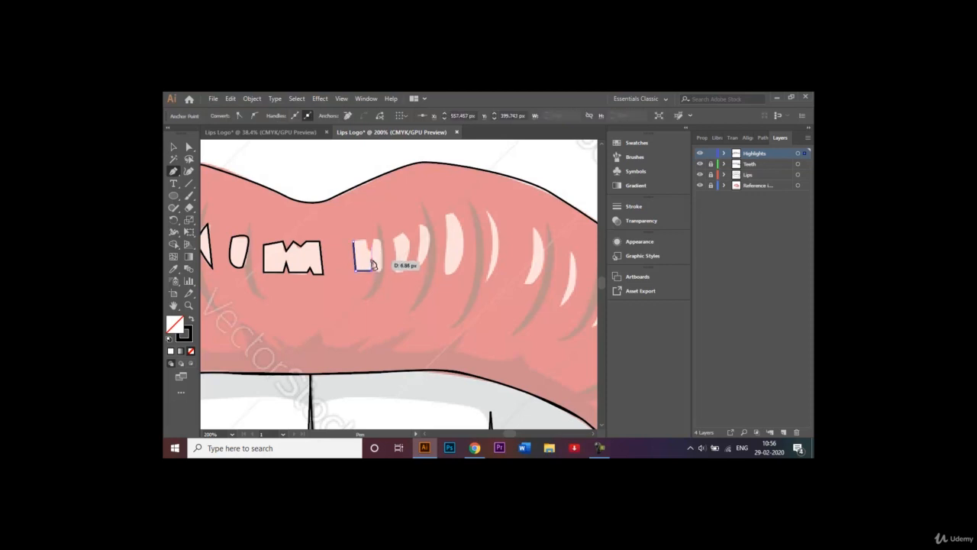
pyautogui.click(371, 257)
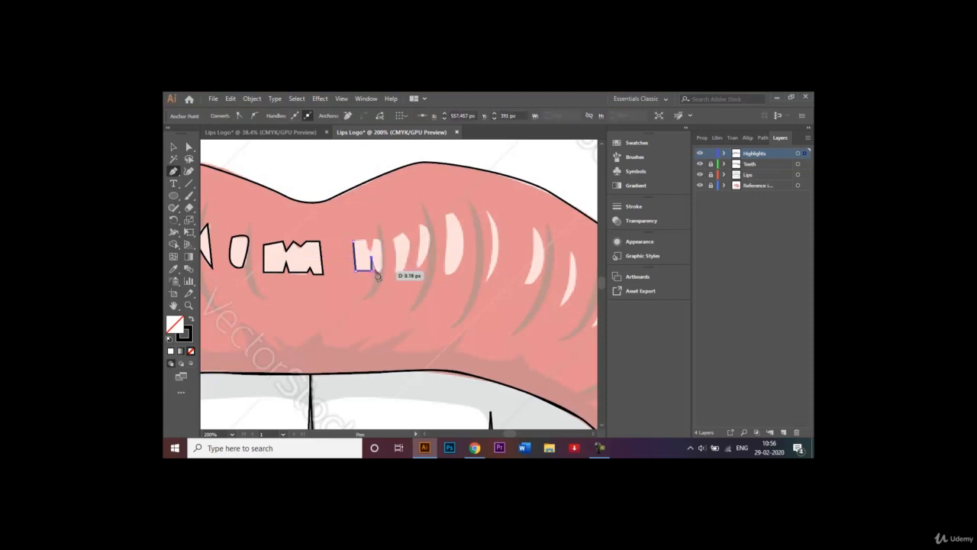
pyautogui.click(375, 270)
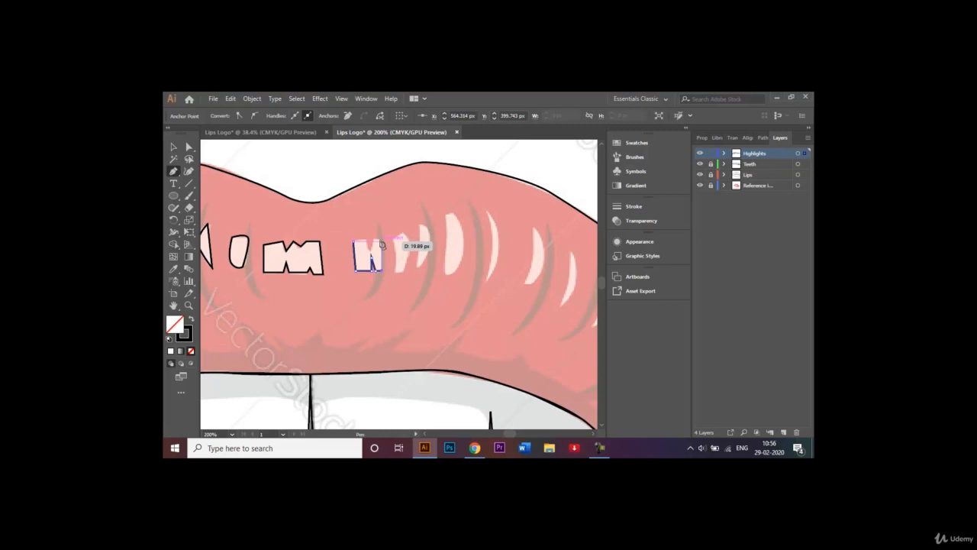
pyautogui.click(376, 242)
pyautogui.click(375, 239)
pyautogui.click(372, 249)
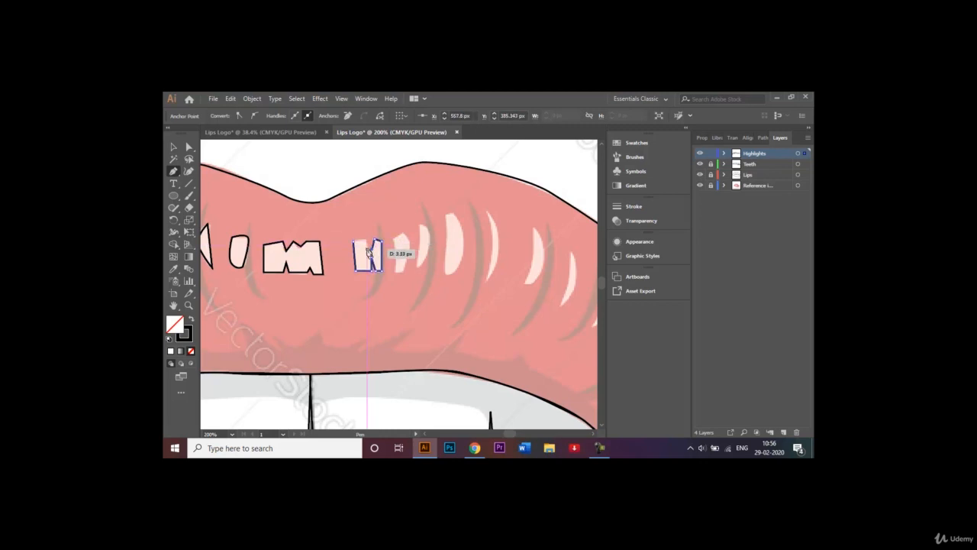
pyautogui.click(368, 252)
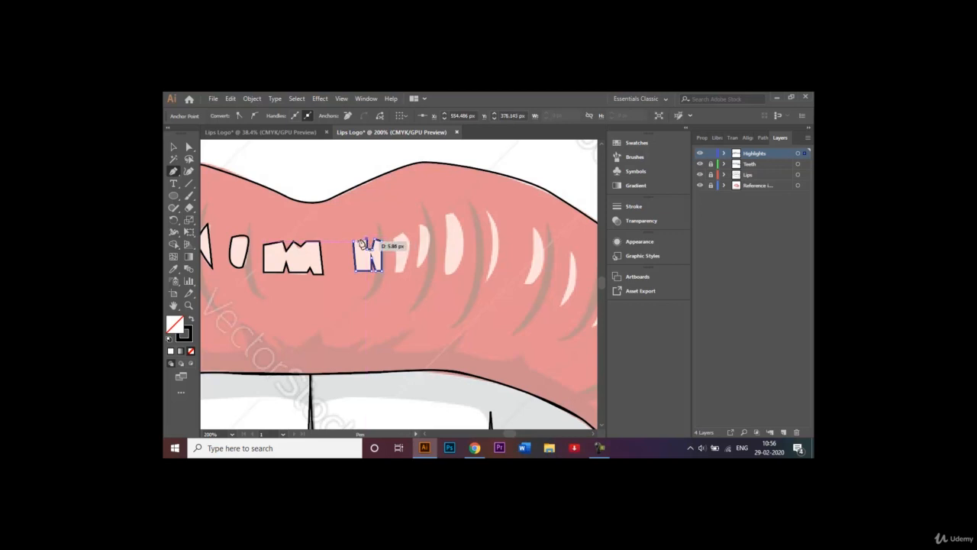
pyautogui.click(361, 243)
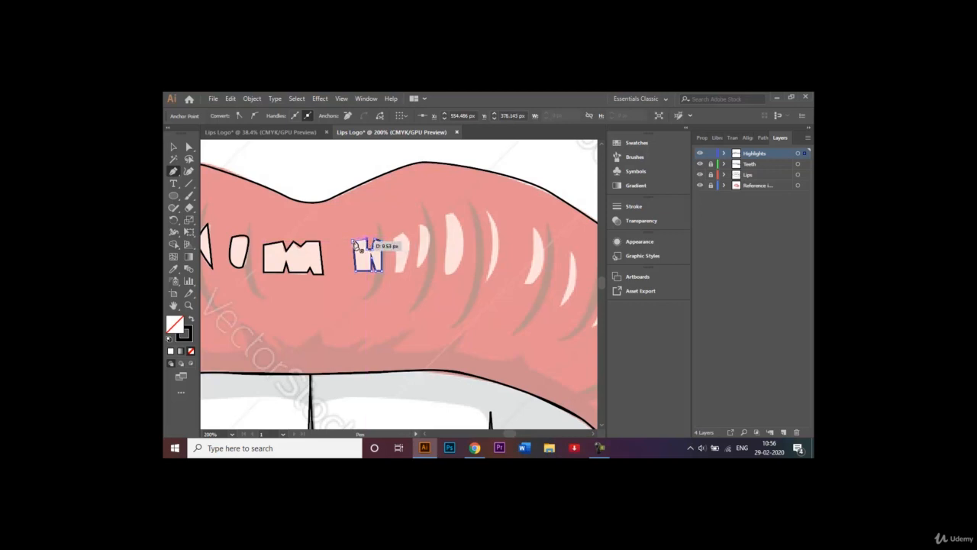
# Step: Trace the wide D-shaped highlight on the upper lip's right half with a straight inner side and curved outer side
pyautogui.click(446, 215)
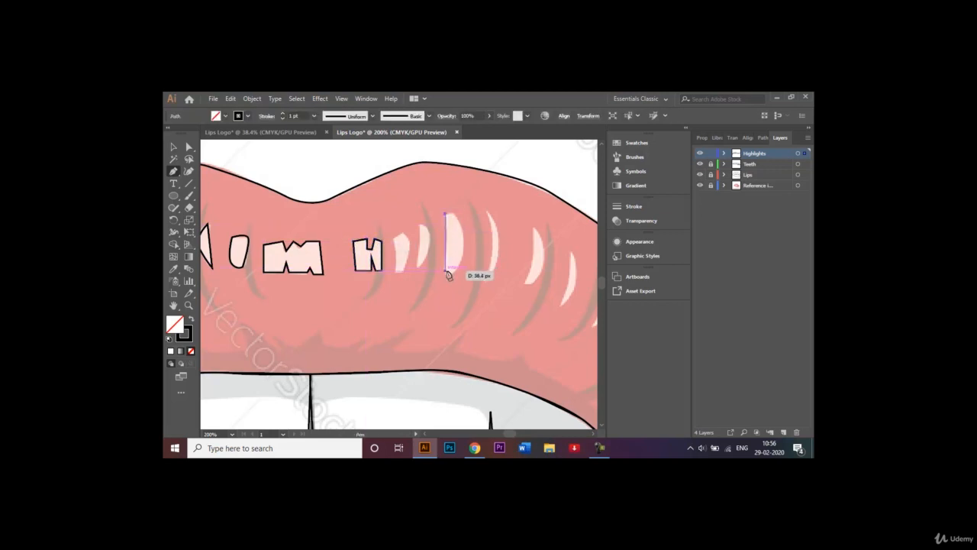
pyautogui.click(446, 273)
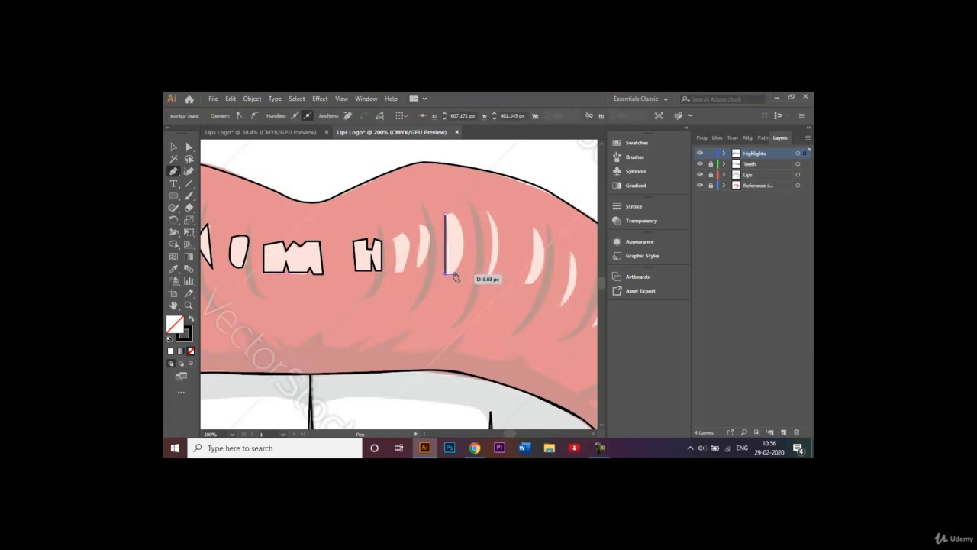
pyautogui.click(463, 251)
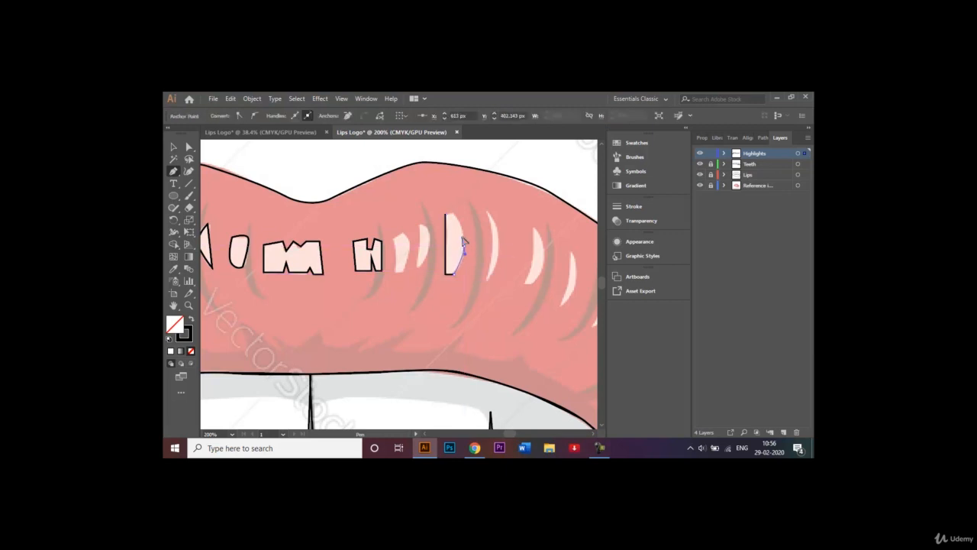
pyautogui.click(458, 219)
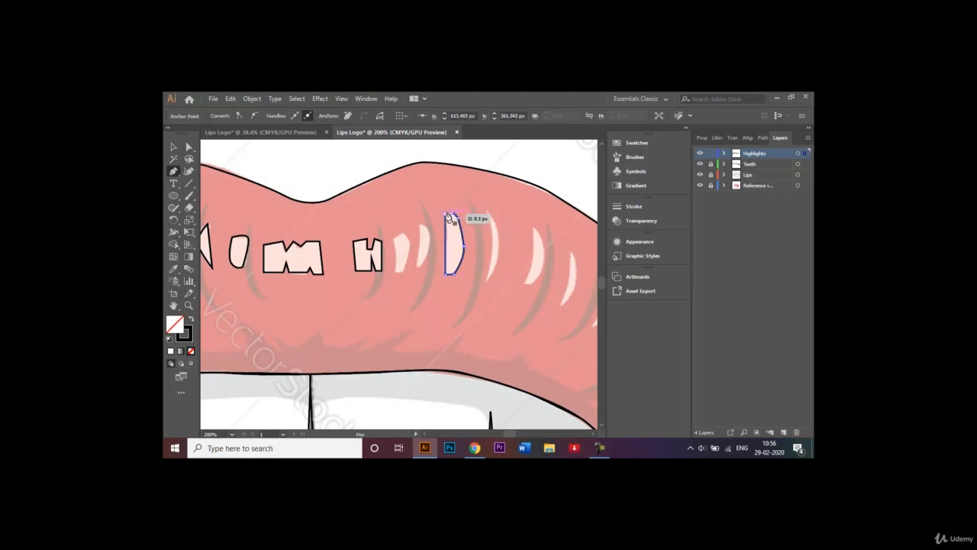
pyautogui.click(450, 218)
# Step: Trace the narrow crescent highlight just left of the wide D-shaped one as a closed path
pyautogui.click(418, 224)
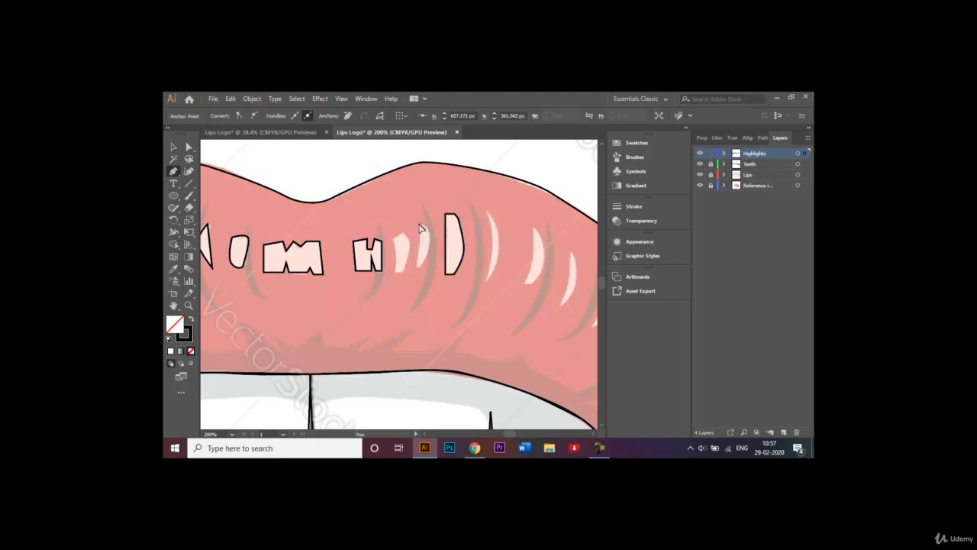
pyautogui.click(418, 266)
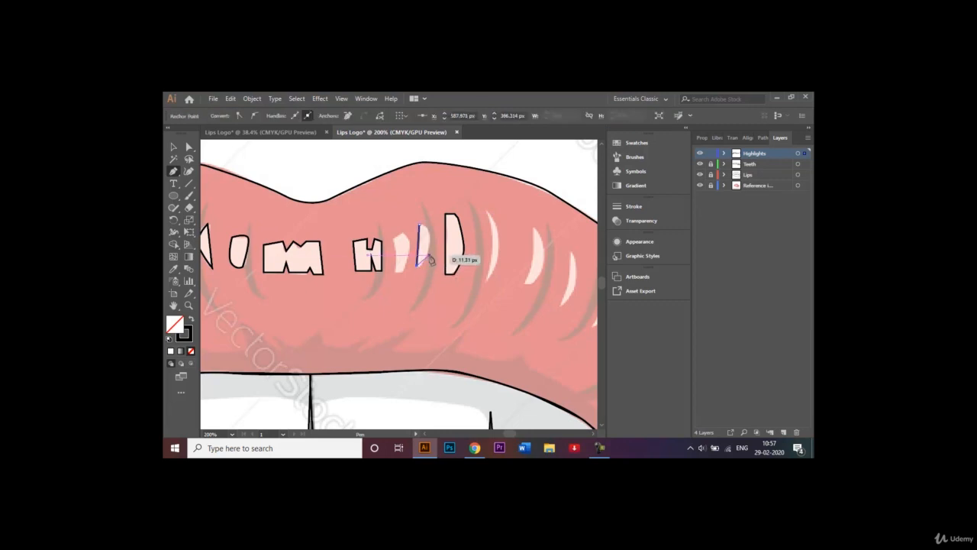
pyautogui.moveTo(419, 224)
pyautogui.mouseDown()
pyautogui.moveTo(427, 248)
pyautogui.moveTo(420, 228)
pyautogui.mouseUp()
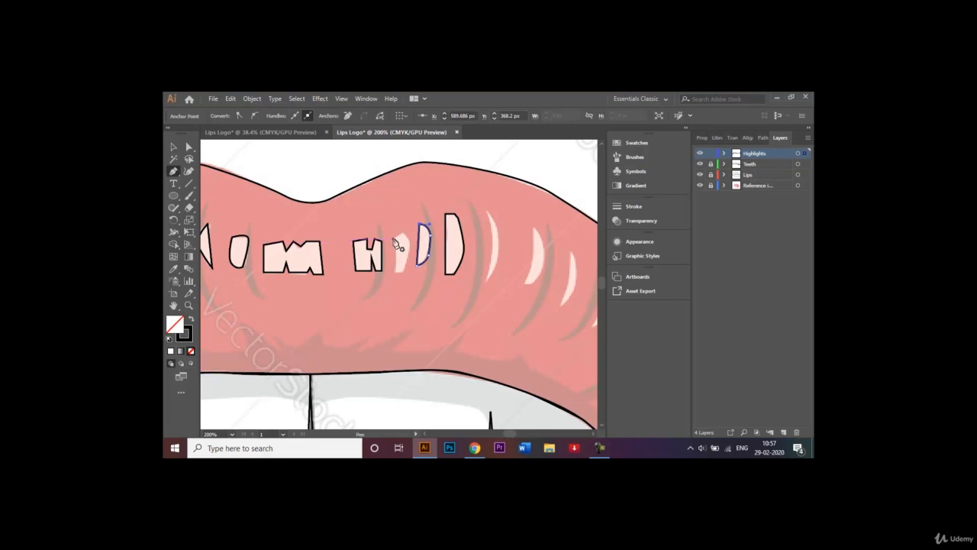
# Step: Trace the small pointed highlight between the H-shaped one and the narrow crescent as a closed path, and deselect it
pyautogui.click(394, 239)
pyautogui.click(396, 270)
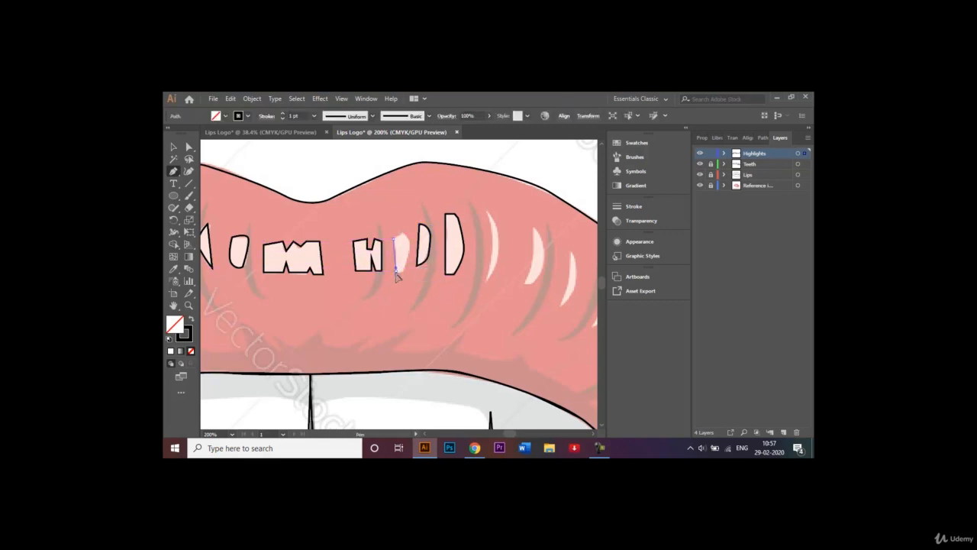
pyautogui.moveTo(395, 281); pyautogui.dragTo(394, 282)
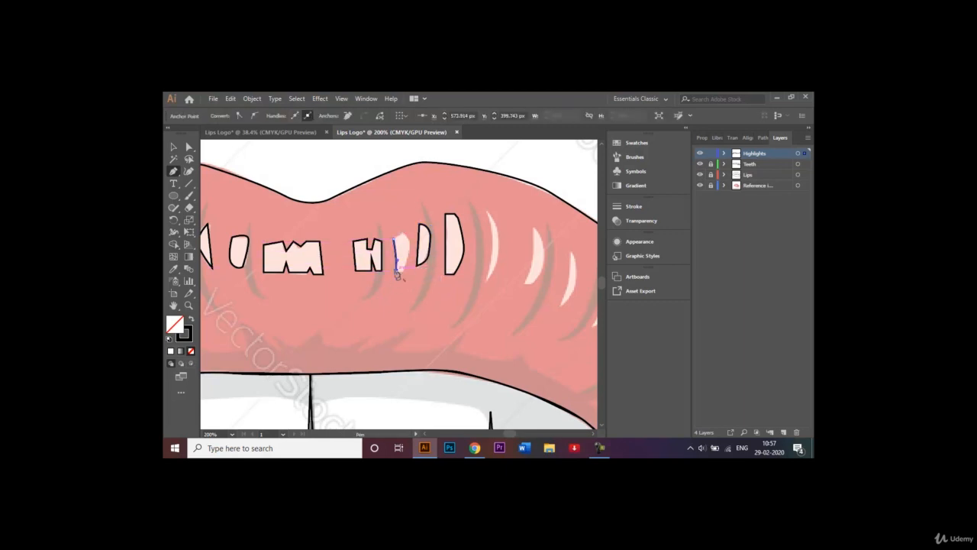
pyautogui.click(402, 271)
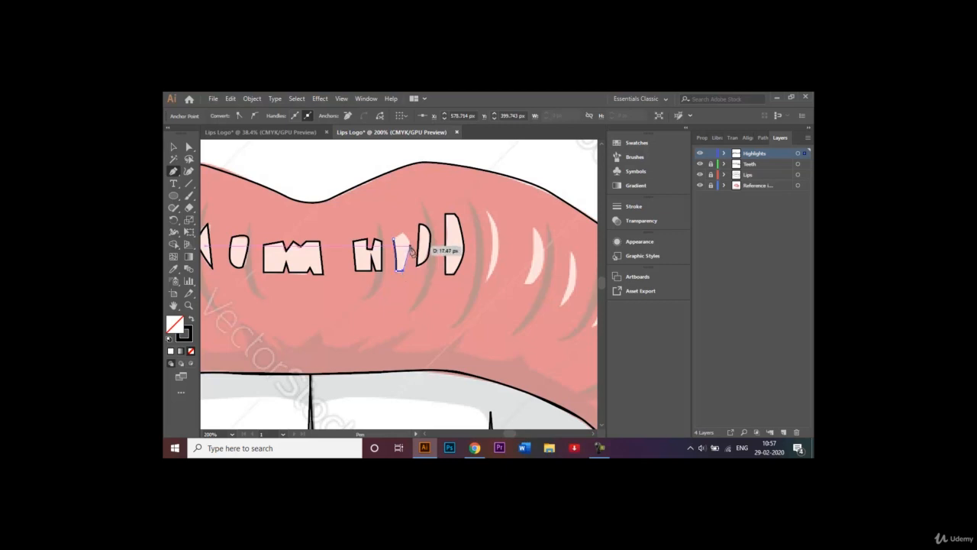
pyautogui.click(411, 249)
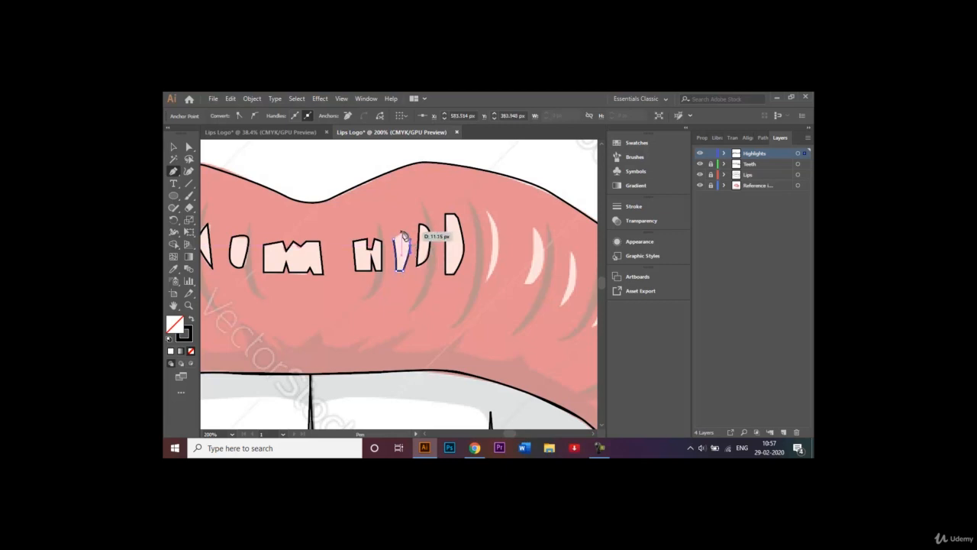
pyautogui.click(402, 232)
pyautogui.click(393, 239)
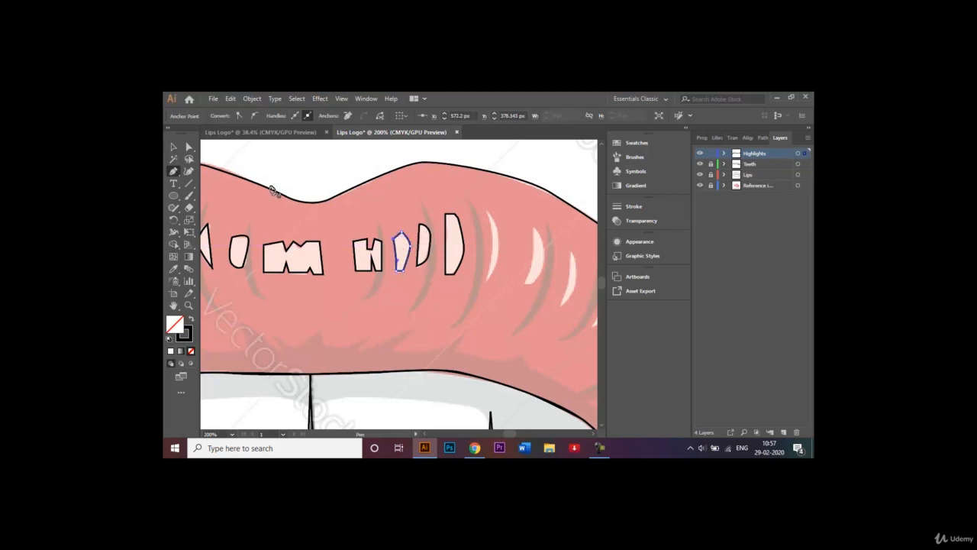
pyautogui.click(173, 147)
pyautogui.click(318, 190)
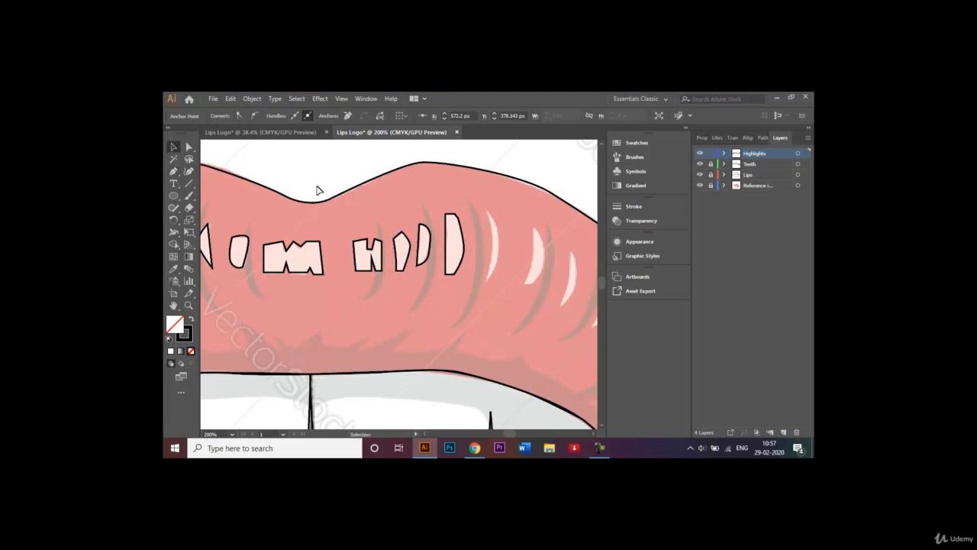
pyautogui.hotkey('ctrl', '1')
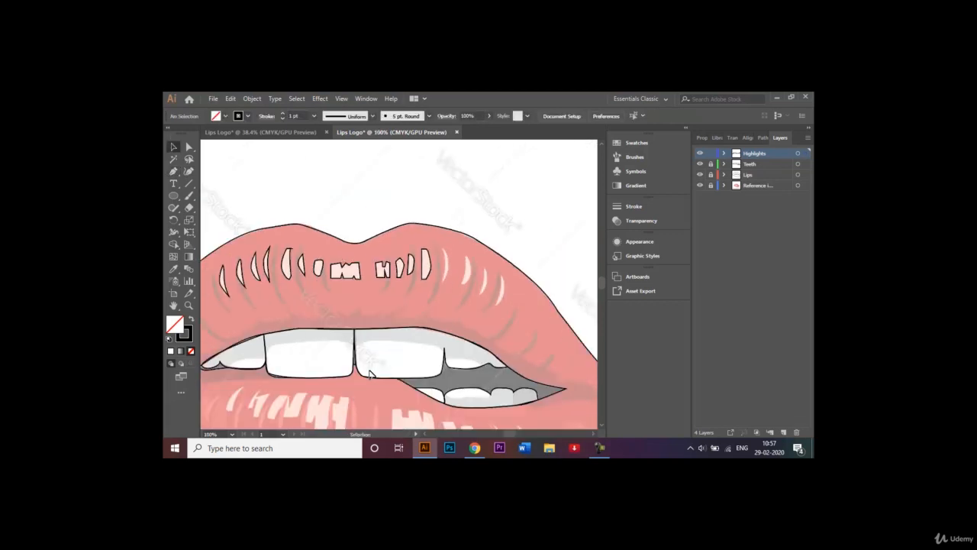
pyautogui.click(268, 275)
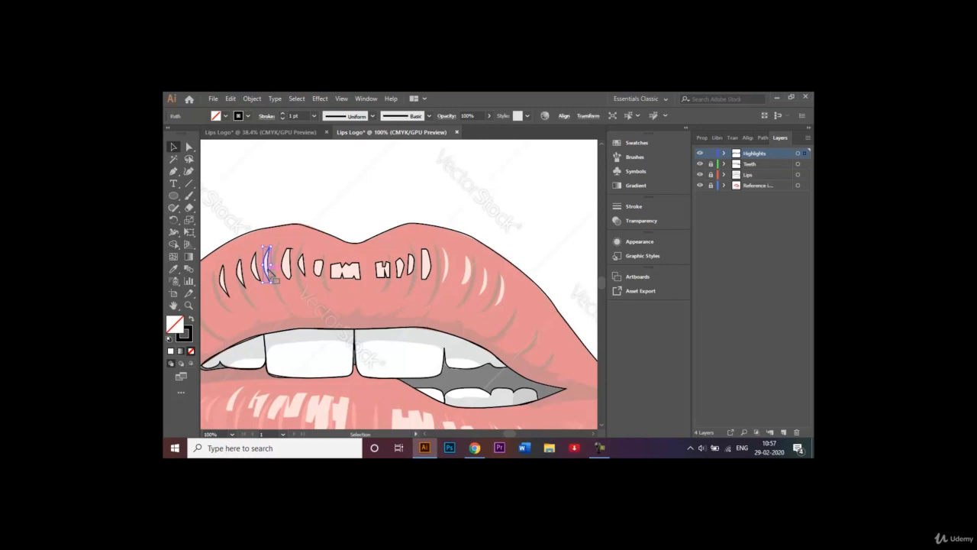
pyautogui.keyDown('shift'); pyautogui.click(255, 265); pyautogui.keyUp('shift')
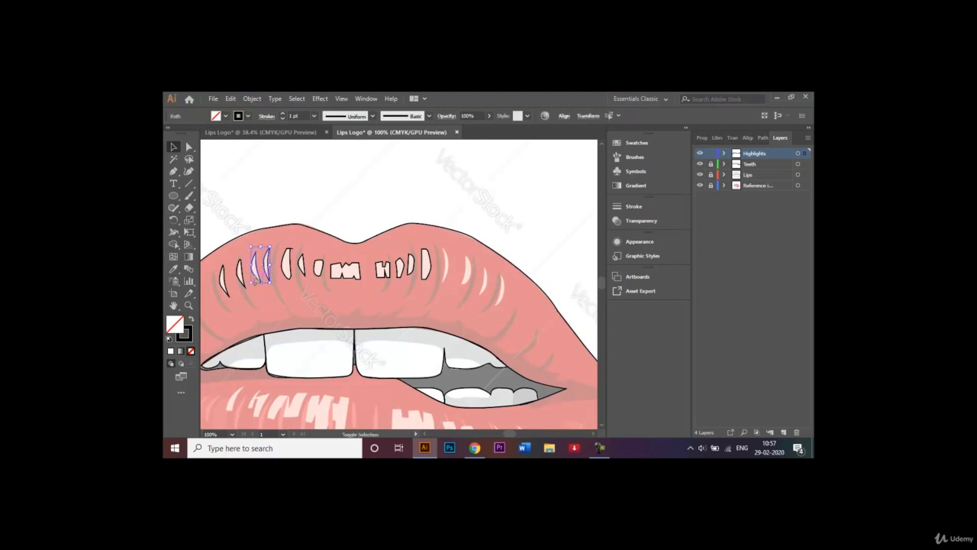
pyautogui.doubleClick(243, 279)
pyautogui.doubleClick(351, 305)
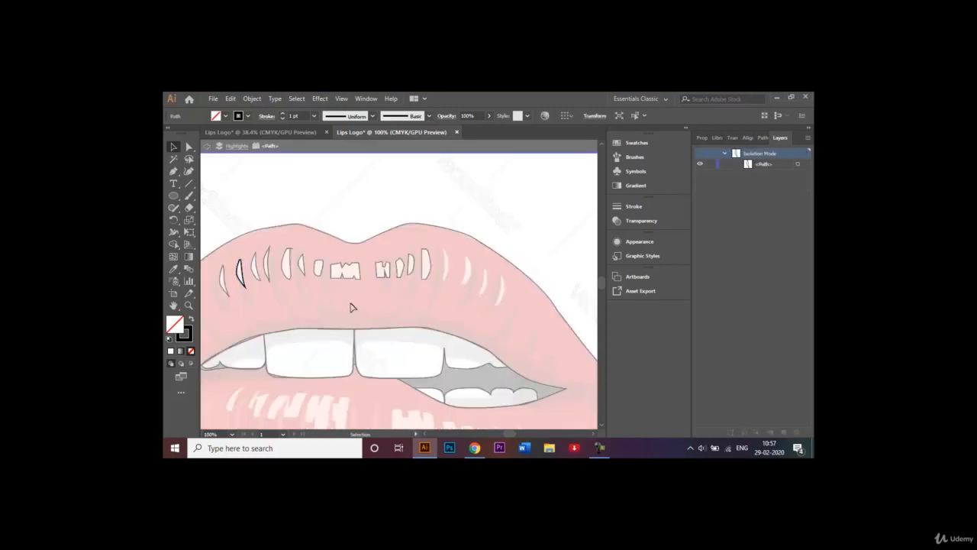
# Step: Select the four outermost crescent highlights on the upper lip's left side and make a copy reflected across the vertical axis
pyautogui.moveTo(220, 284); pyautogui.dragTo(275, 219)
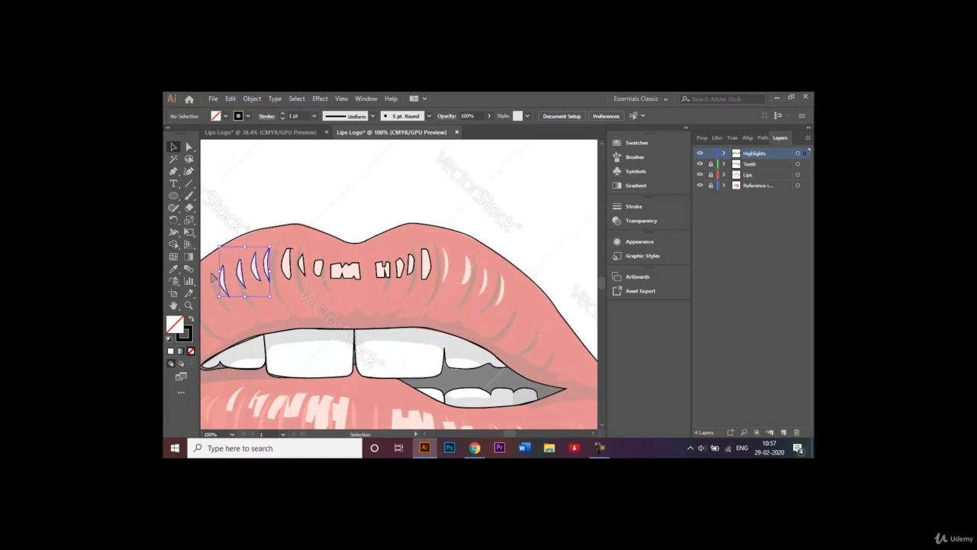
pyautogui.rightClick(258, 283)
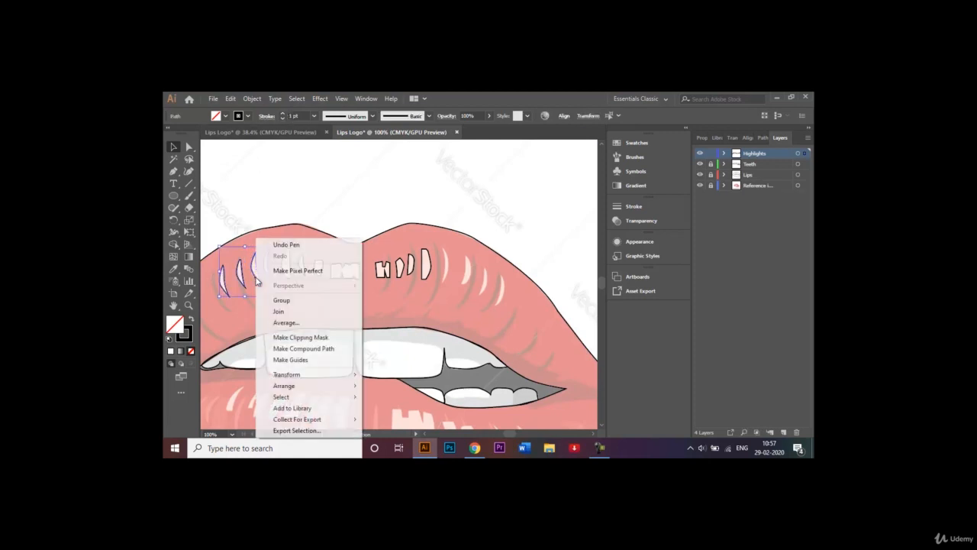
pyautogui.moveTo(341, 375)
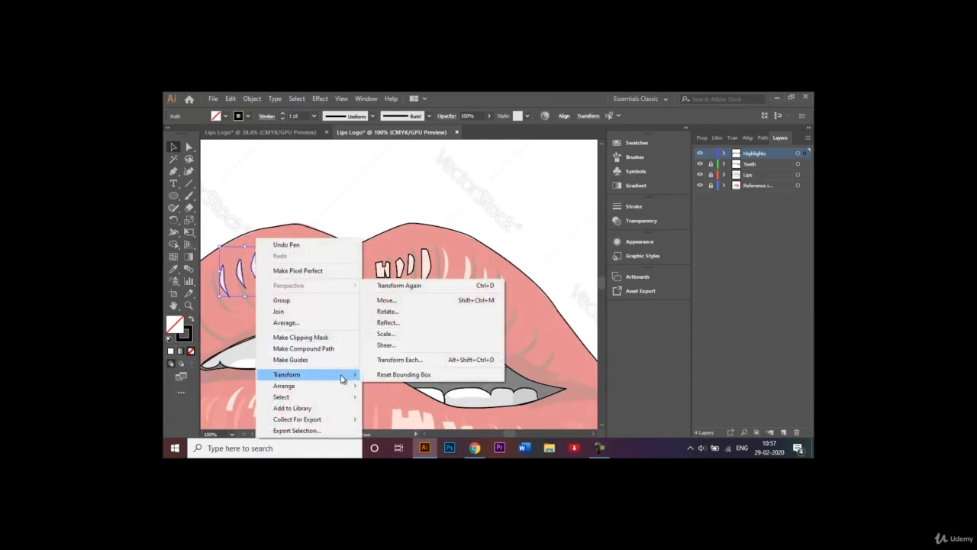
pyautogui.click(426, 322)
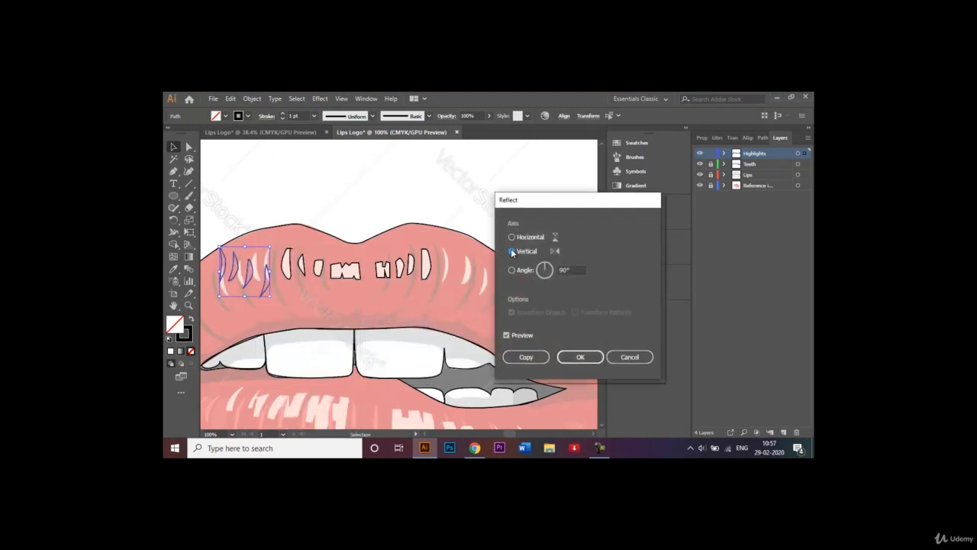
pyautogui.click(526, 356)
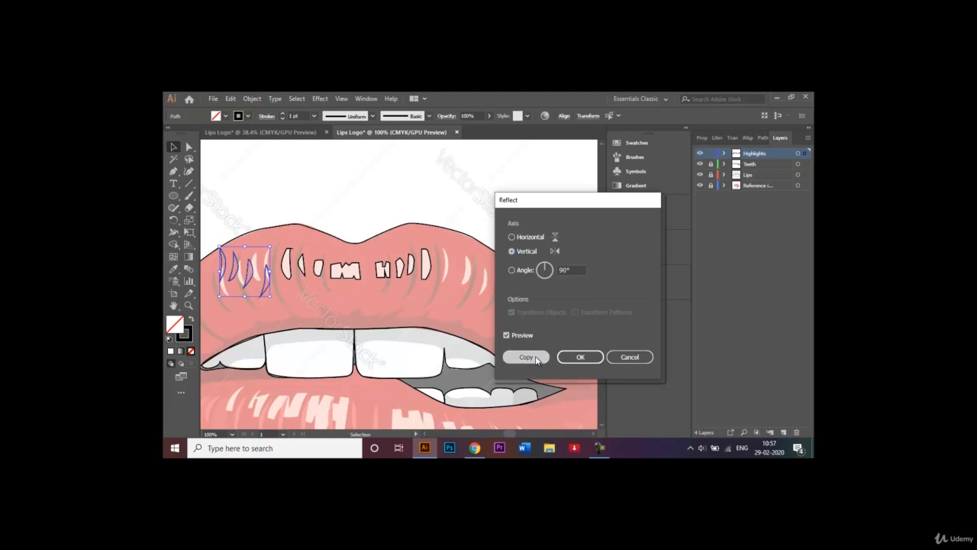
# Step: Move the reflected crescents across to the untraced highlights on the upper lip's right side and deselect them
pyautogui.hotkey('shift', 'Right')
pyautogui.hotkey('shift', 'Right')
pyautogui.hotkey('shift', 'Right')
pyautogui.hotkey('shift', 'Right')
pyautogui.hotkey('shift', 'Right')
pyautogui.hotkey('shift', 'Right')
pyautogui.hotkey('shift', 'Right')
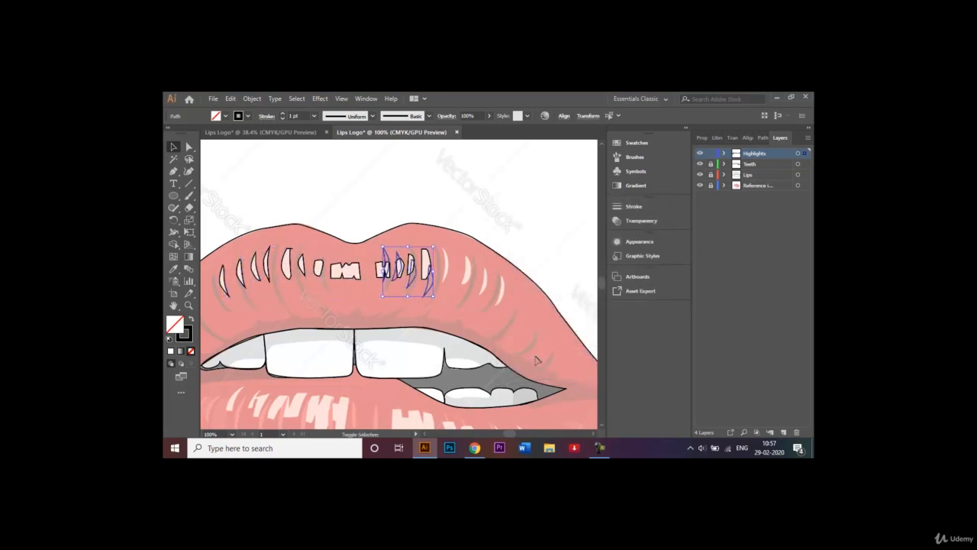
pyautogui.press('Left')
pyautogui.press('Left')
pyautogui.press('Left')
pyautogui.press('Left')
pyautogui.press('Left')
pyautogui.press('Left')
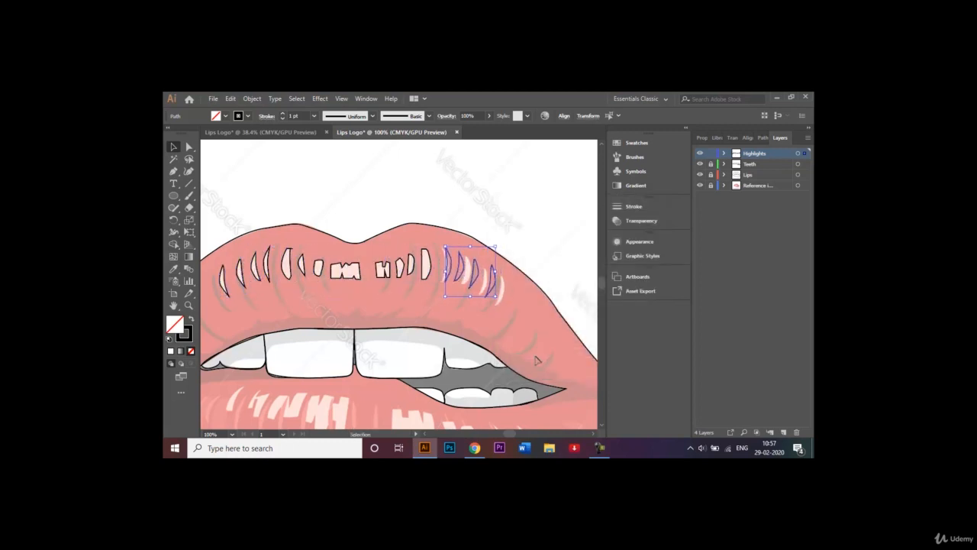
pyautogui.click(537, 231)
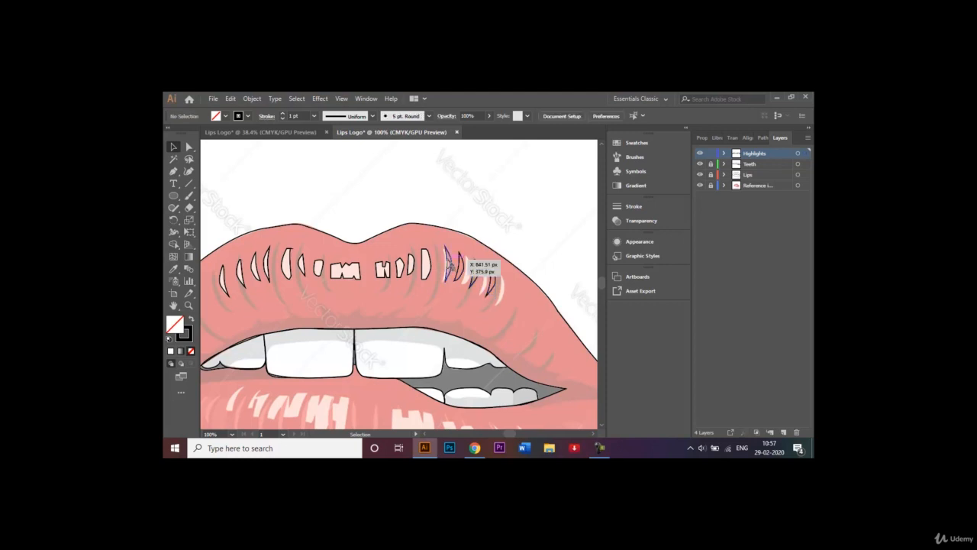
# Step: Fit the innermost reflected crescent over the reference highlight just right of the wide D-shaped one
pyautogui.moveTo(448, 263); pyautogui.dragTo(474, 261)
pyautogui.press('Left')
pyautogui.press('Left')
pyautogui.press('Left')
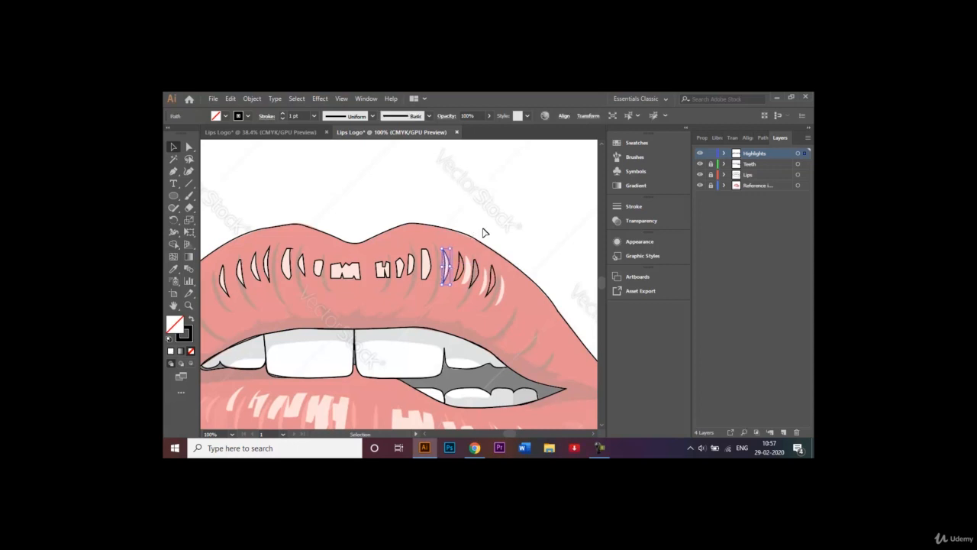
# Step: Reposition the remaining reflected crescents individually over the outer highlights on the upper lip's right side, and deselect them
pyautogui.moveTo(464, 264); pyautogui.dragTo(471, 269)
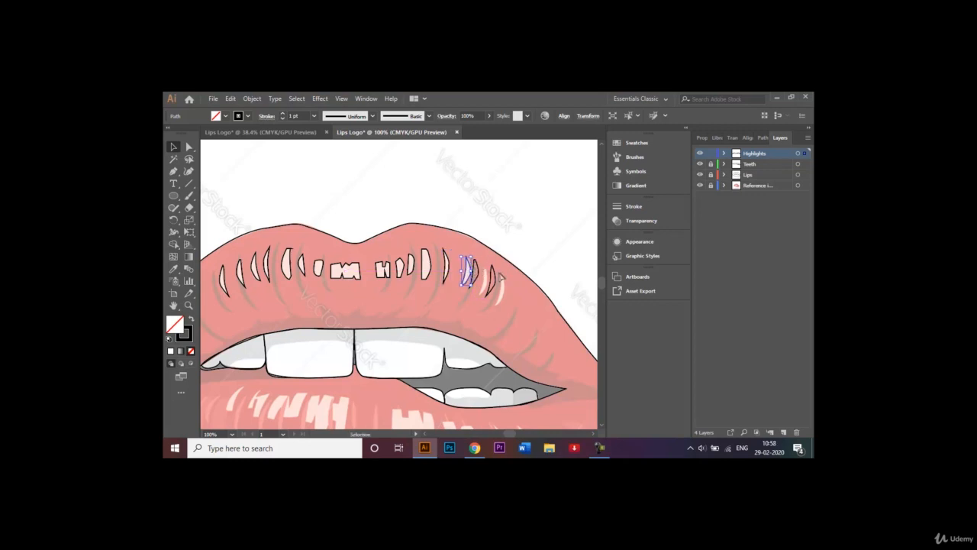
pyautogui.moveTo(494, 276)
pyautogui.mouseDown()
pyautogui.moveTo(502, 284)
pyautogui.moveTo(488, 283)
pyautogui.mouseUp()
pyautogui.moveTo(485, 284); pyautogui.dragTo(487, 284)
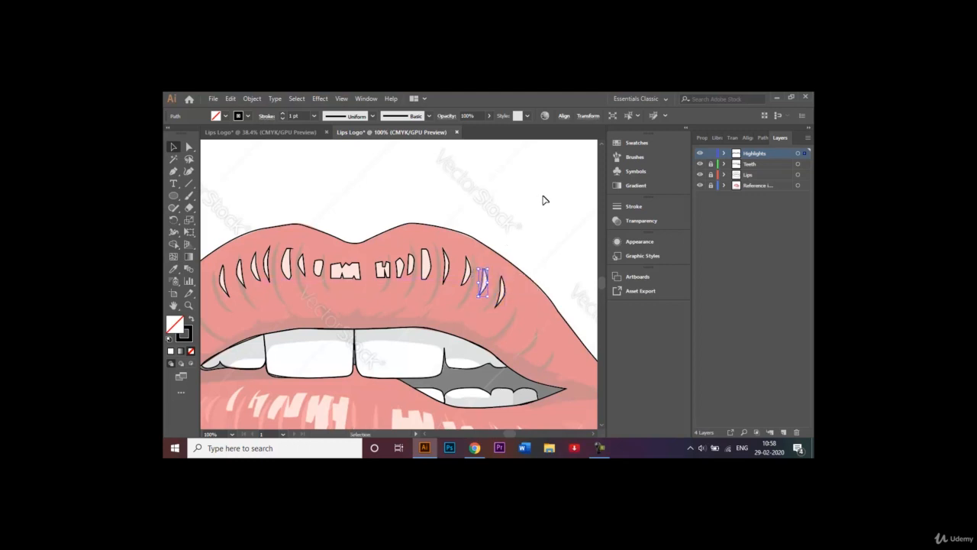
pyautogui.click(544, 199)
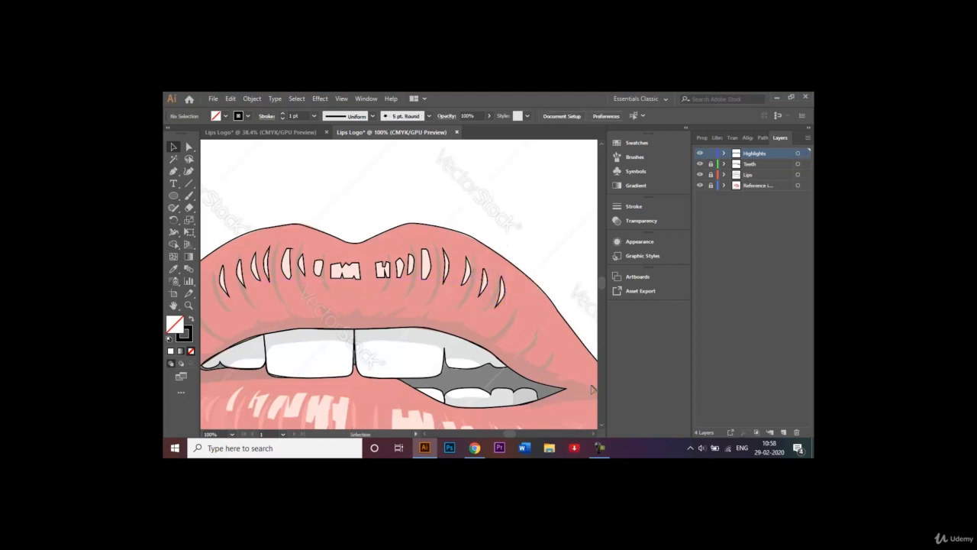
# Step: Trace the straight left side and notched lower edge of the blocky highlight right of the lower lip's center with the Pen tool
pyautogui.scroll(-3, 601, 426)
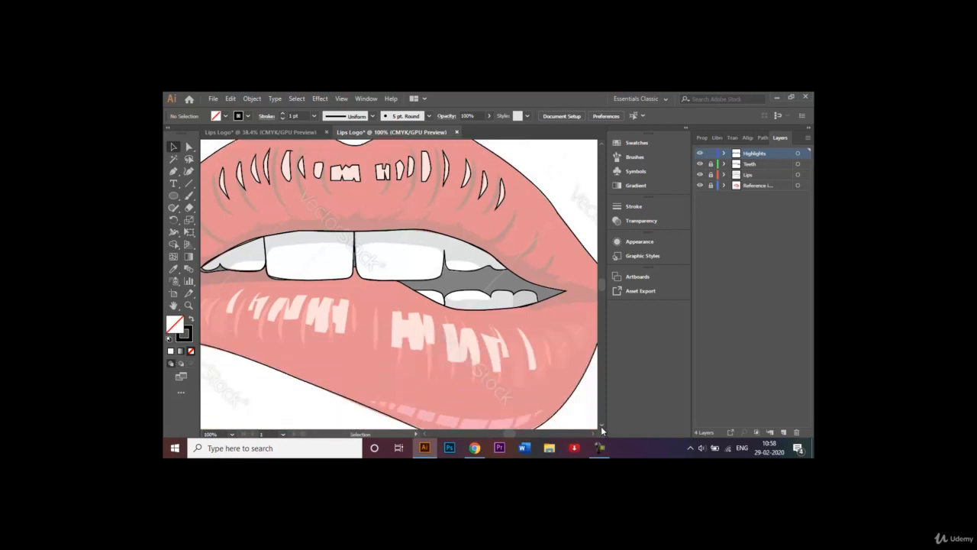
pyautogui.click(173, 171)
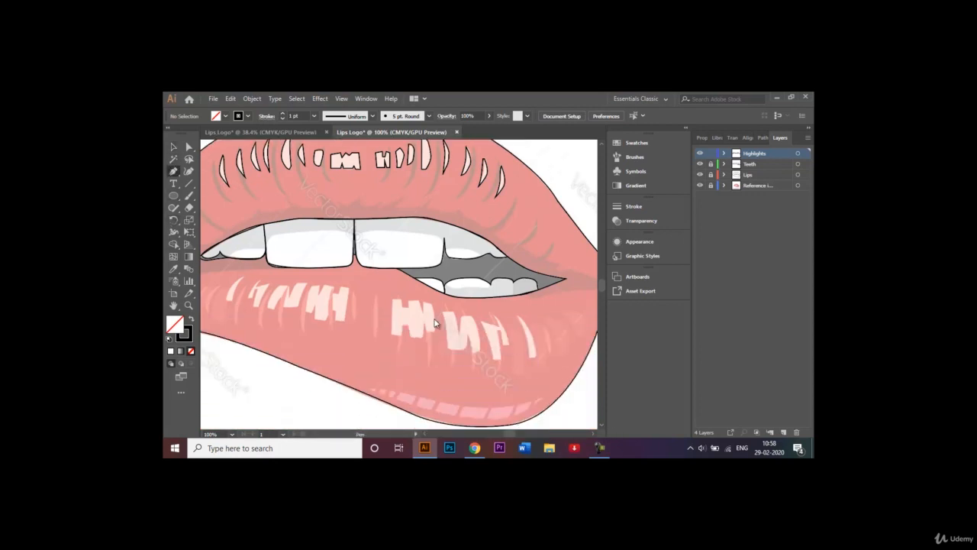
pyautogui.click(390, 299)
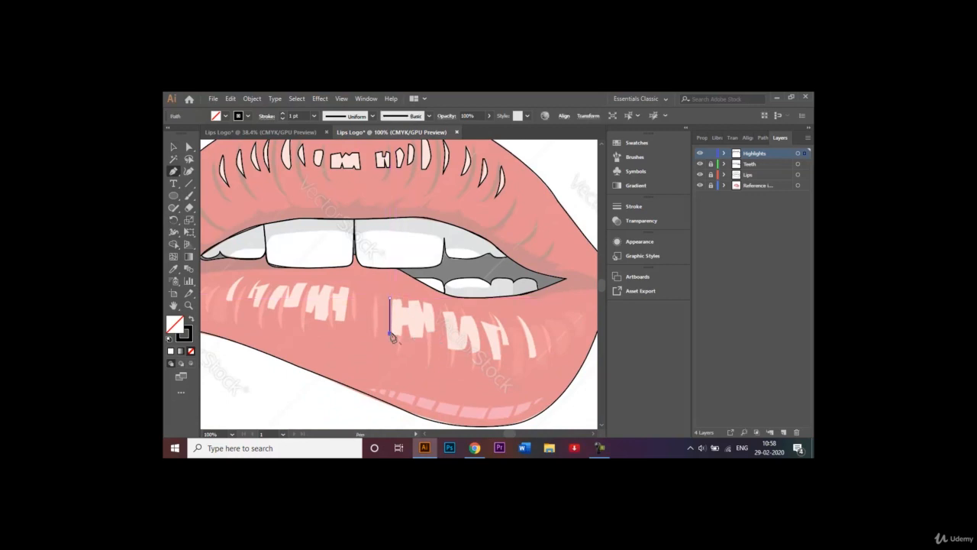
pyautogui.click(391, 334)
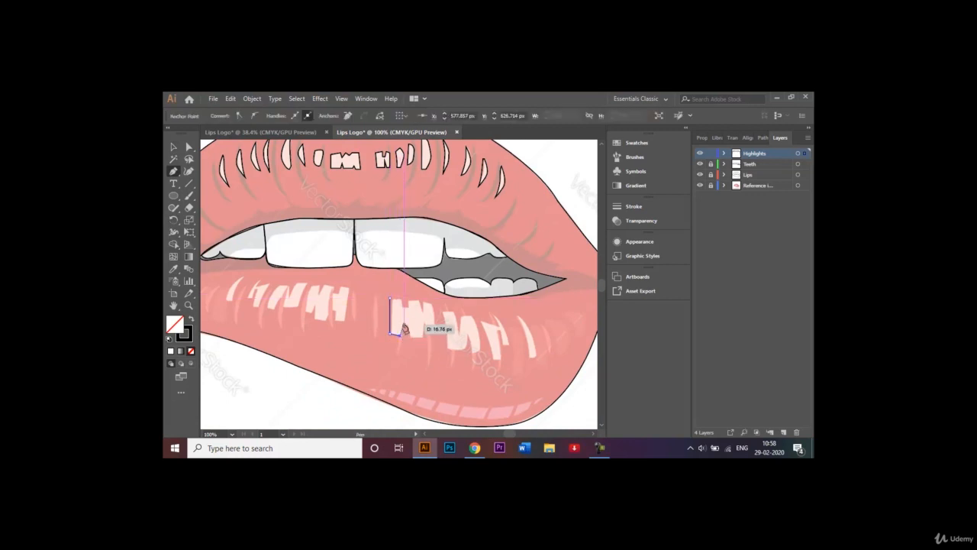
pyautogui.click(405, 325)
pyautogui.click(407, 325)
pyautogui.click(411, 336)
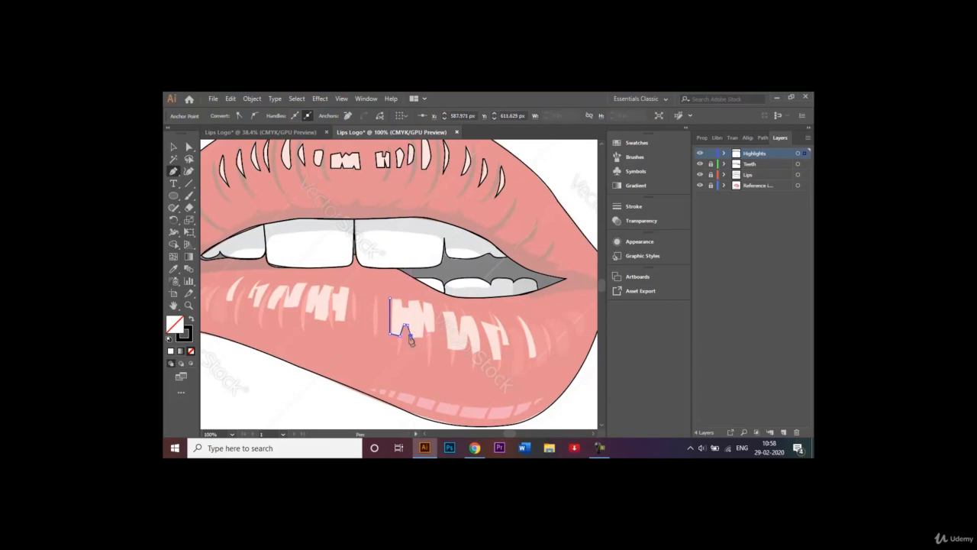
pyautogui.click(420, 334)
pyautogui.click(427, 334)
pyautogui.click(437, 334)
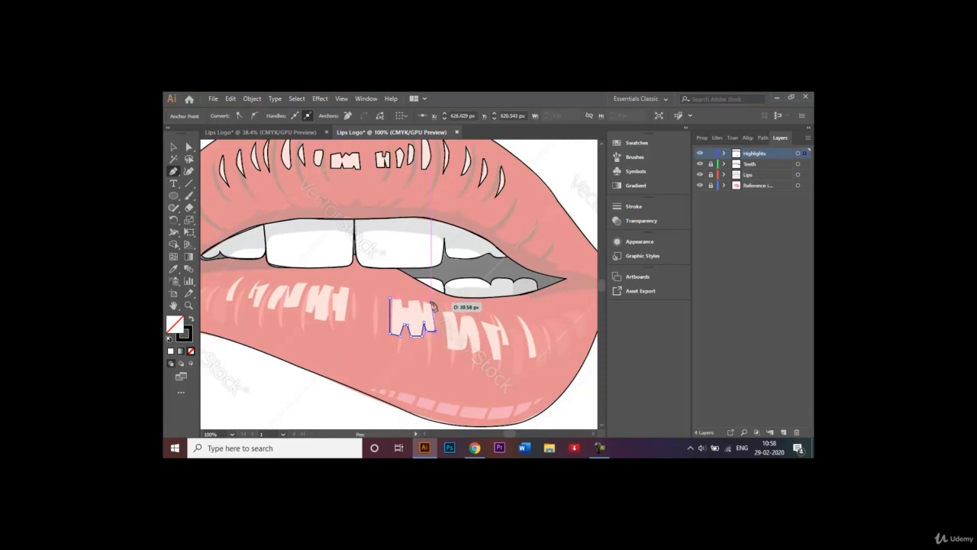
# Step: Trace the blocky lower-lip highlight's right side and notched upper edge, ending at the path's starting point
pyautogui.click(436, 305)
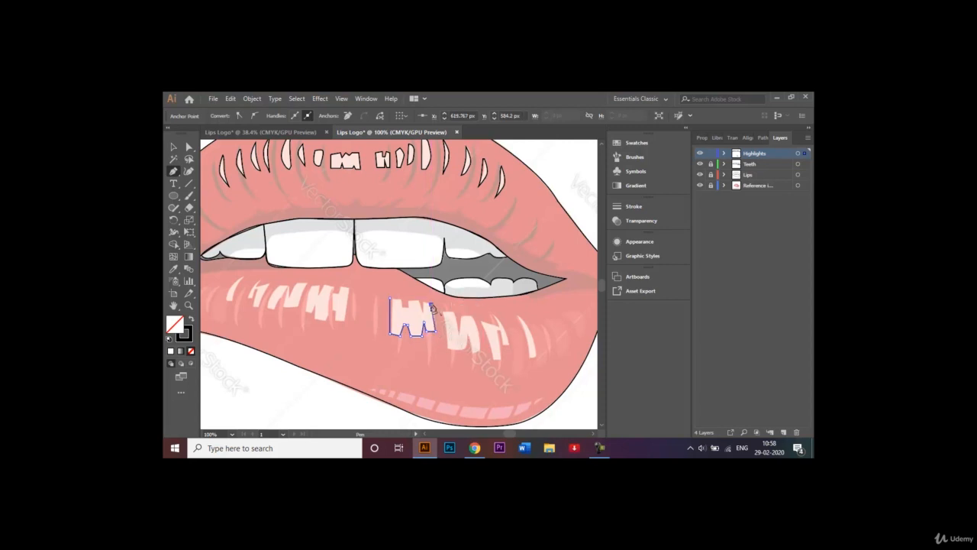
pyautogui.click(428, 304)
pyautogui.click(424, 304)
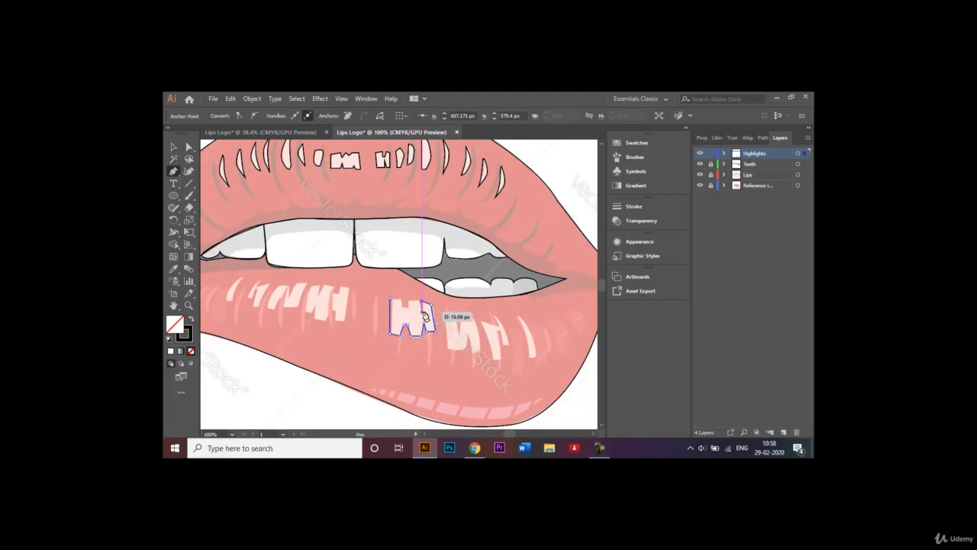
pyautogui.click(425, 315)
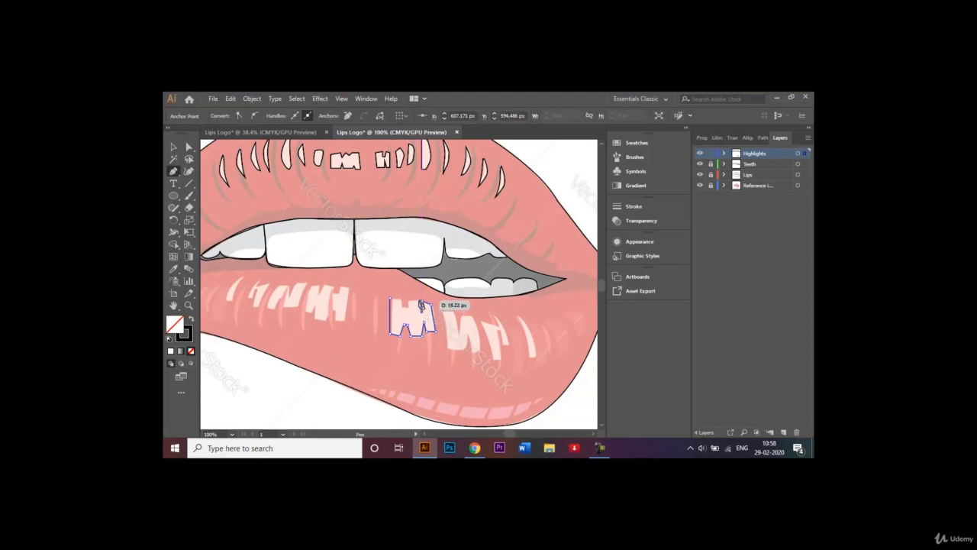
pyautogui.click(420, 302)
pyautogui.click(408, 301)
pyautogui.click(407, 305)
pyautogui.click(401, 305)
pyautogui.click(400, 298)
pyautogui.click(390, 298)
# Step: Trace the N-shaped highlight just right of the blocky one on the lower lip, with its upper and lower notches
pyautogui.click(443, 312)
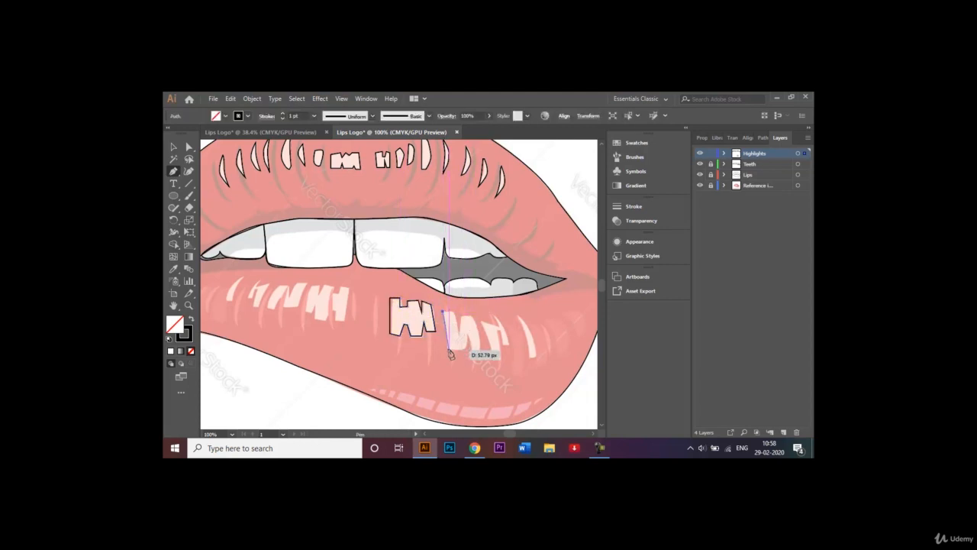
pyautogui.click(446, 351)
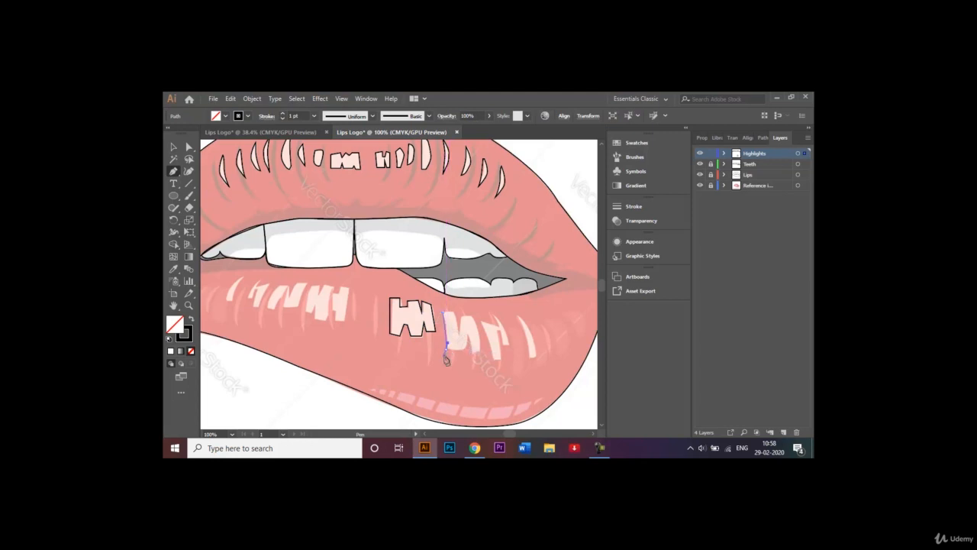
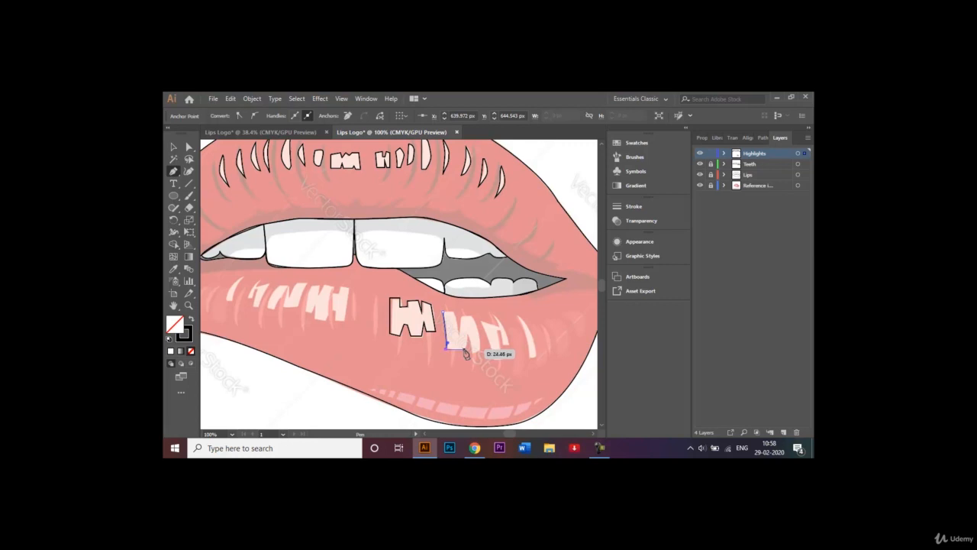
pyautogui.click(468, 341)
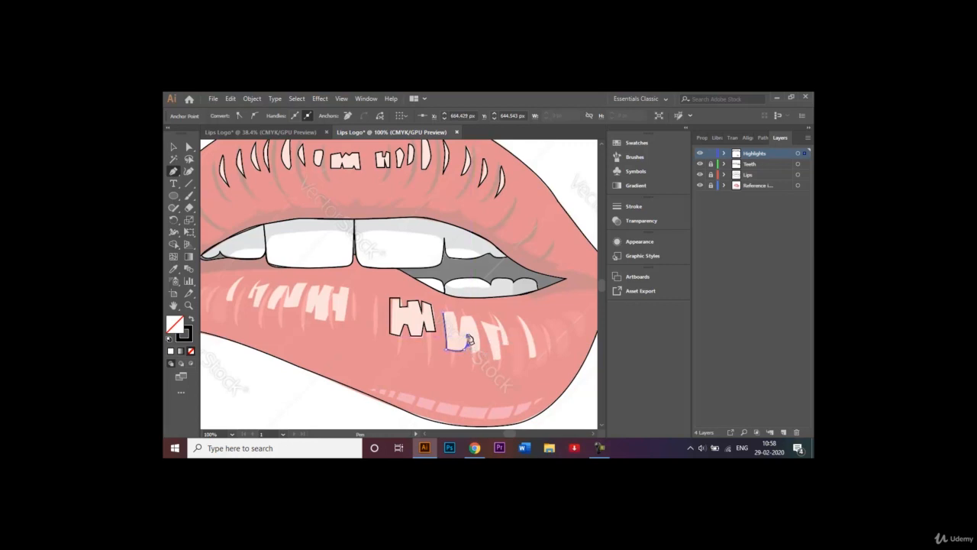
pyautogui.click(472, 349)
pyautogui.click(478, 352)
pyautogui.click(472, 318)
pyautogui.click(471, 317)
pyautogui.click(457, 336)
pyautogui.click(454, 312)
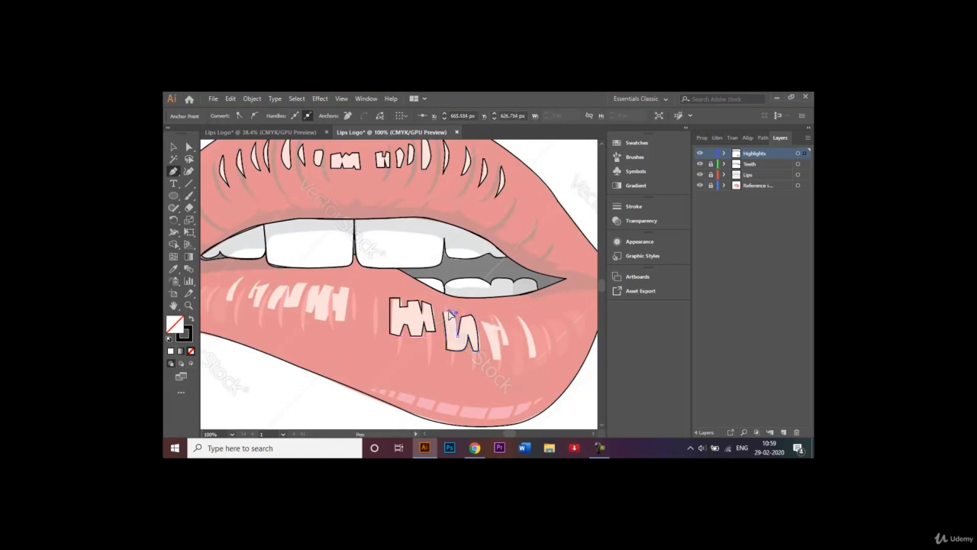
pyautogui.click(440, 311)
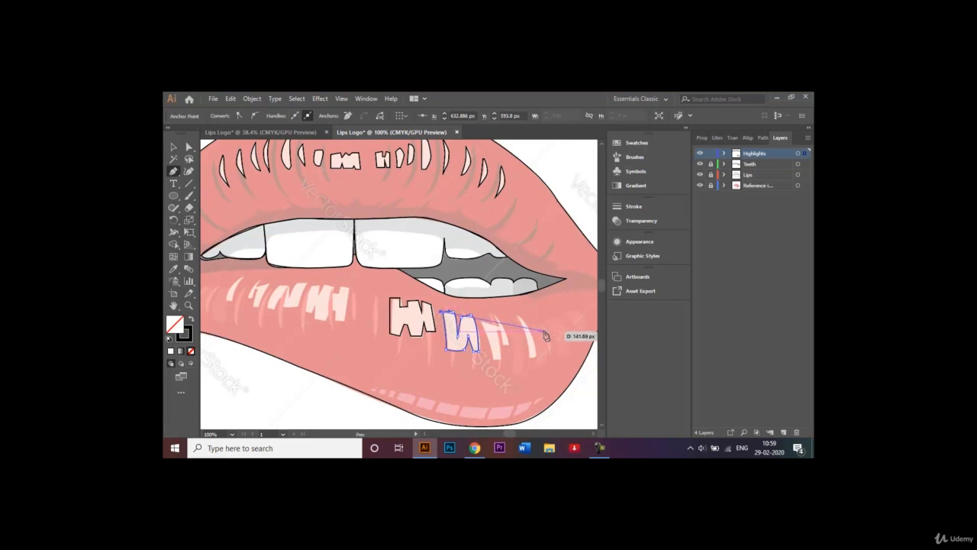
# Step: Trace the long left leg and short inner top edge of the forked highlight right of the N-shaped one with the Pen tool
pyautogui.hotkey('ctrl', '+')
pyautogui.hotkey('ctrl', '+')
pyautogui.hotkey('ctrl', '+')
pyautogui.hotkey('ctrl', '+')
pyautogui.hotkey('ctrl', '+')
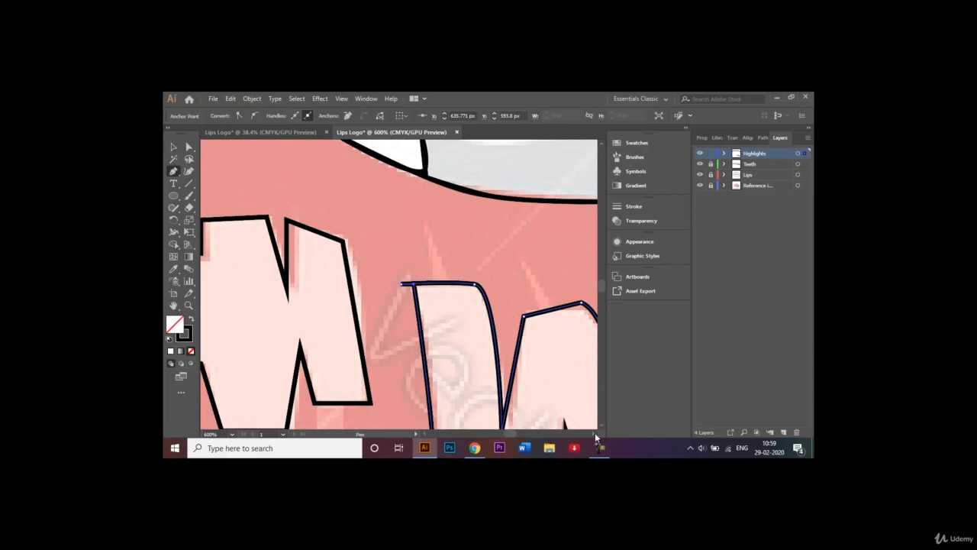
pyautogui.hotkey('ctrl', '-')
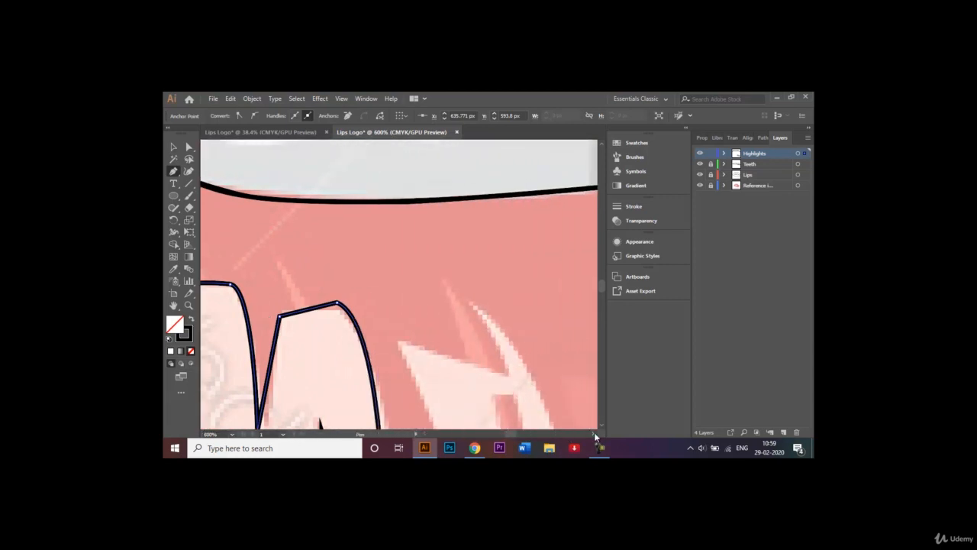
pyautogui.hotkey('ctrl', '-')
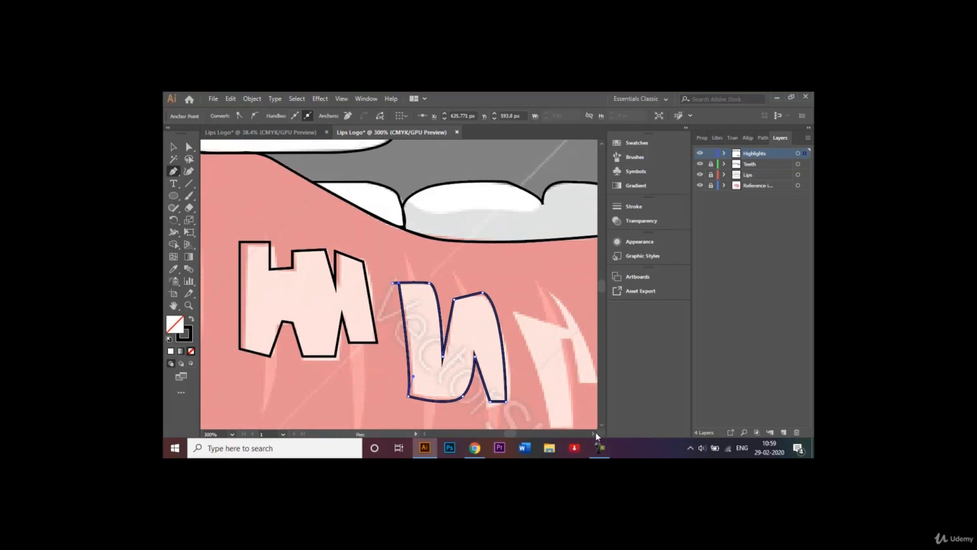
pyautogui.click(594, 432)
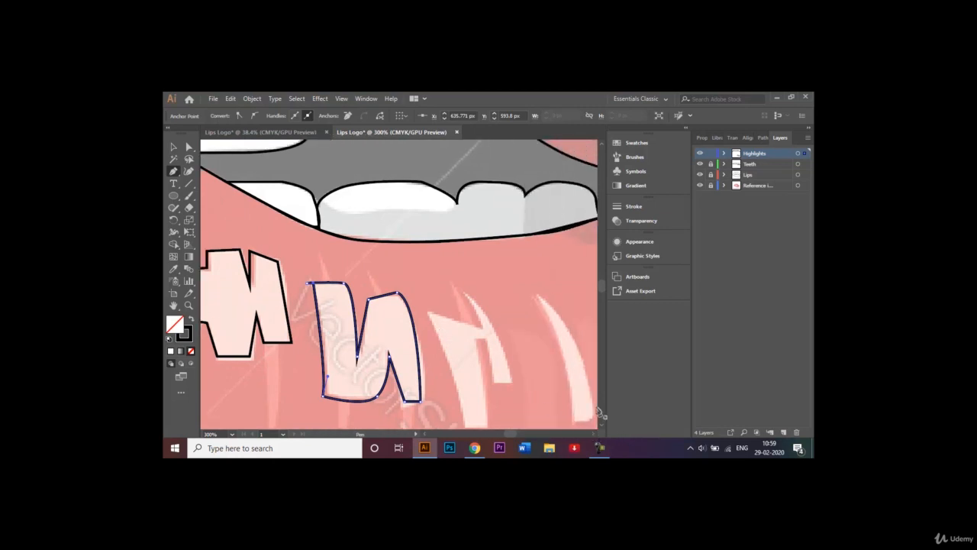
pyautogui.click(600, 422)
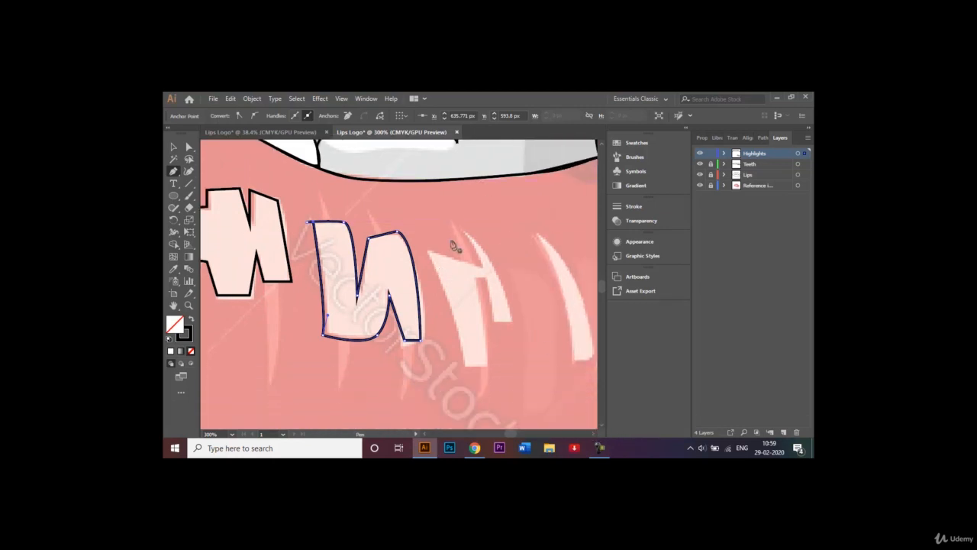
pyautogui.click(428, 249)
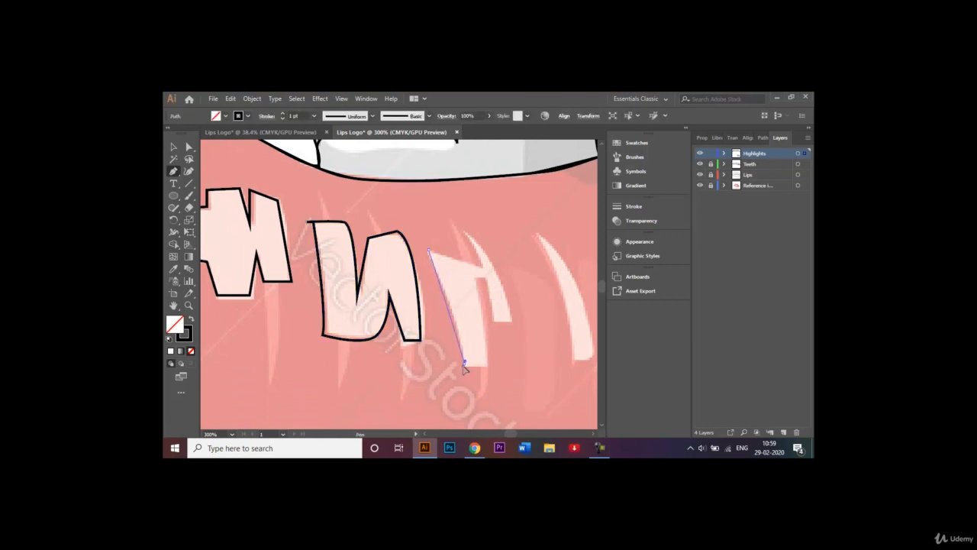
pyautogui.moveTo(463, 377)
pyautogui.mouseDown()
pyautogui.moveTo(483, 372)
pyautogui.moveTo(468, 368)
pyautogui.mouseUp()
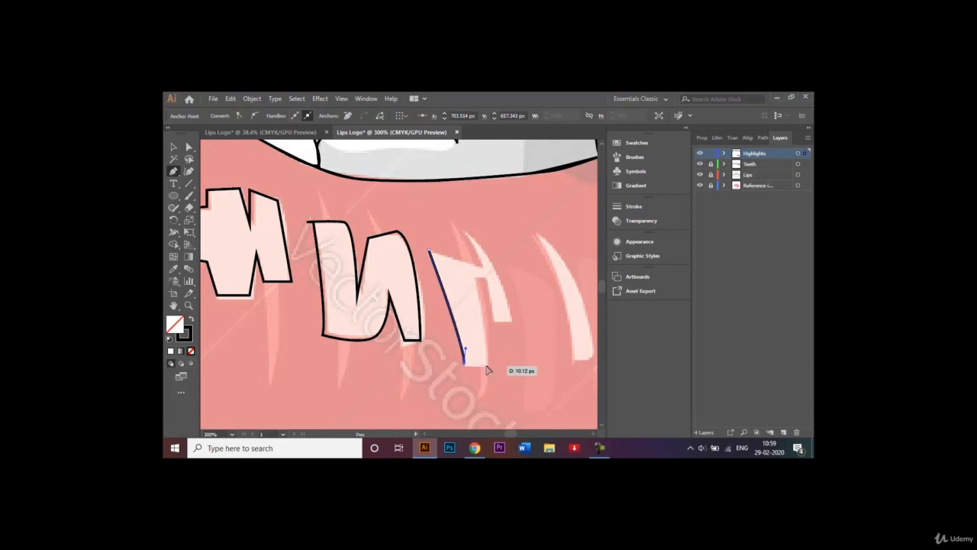
pyautogui.click(485, 365)
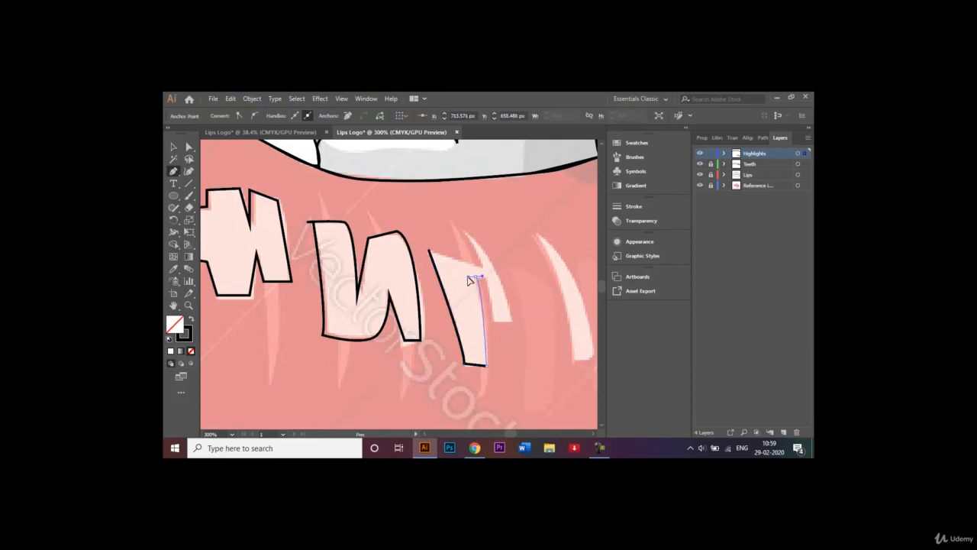
pyautogui.moveTo(478, 278); pyautogui.dragTo(487, 281)
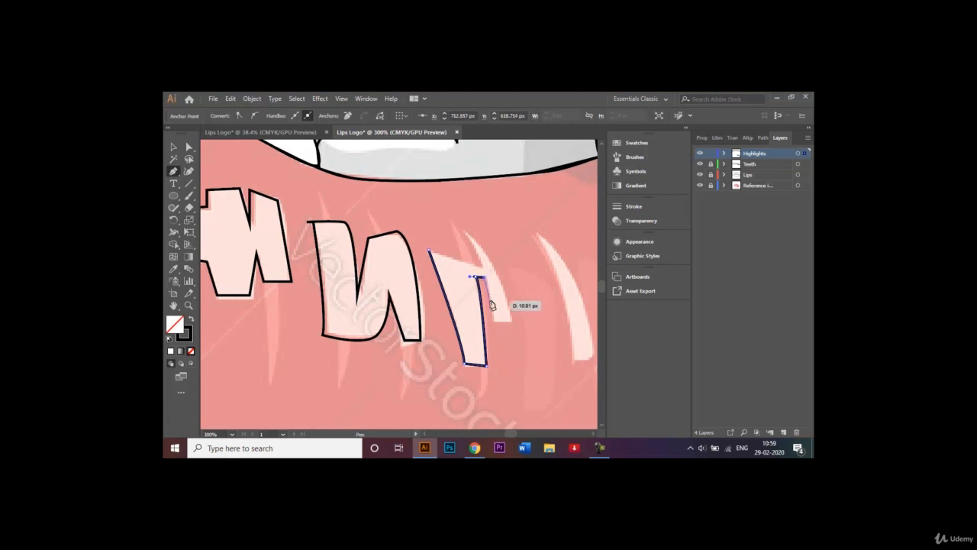
# Step: Trace the forked highlight's short right leg and pointed upper tip, closing the path at its starting point
pyautogui.rightClick(493, 324)
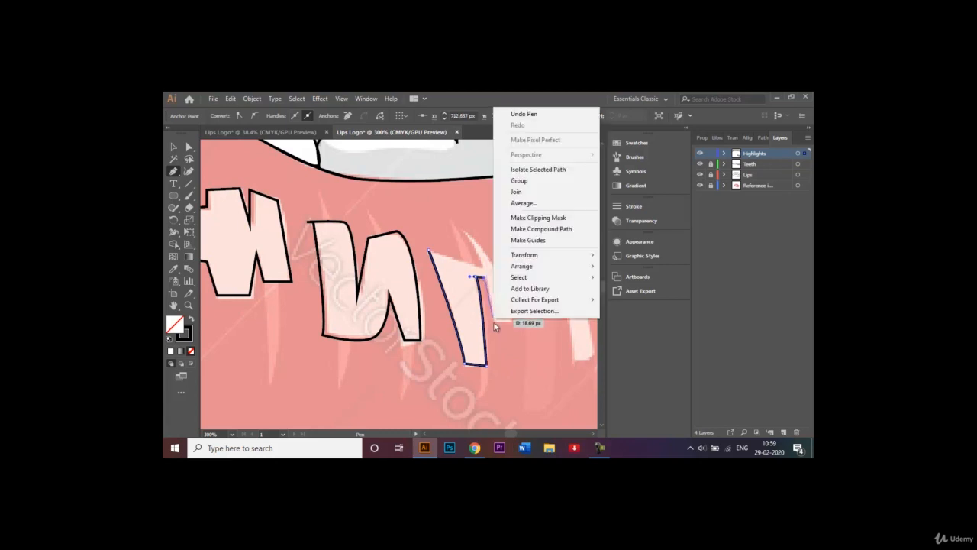
pyautogui.click(494, 321)
pyautogui.click(513, 322)
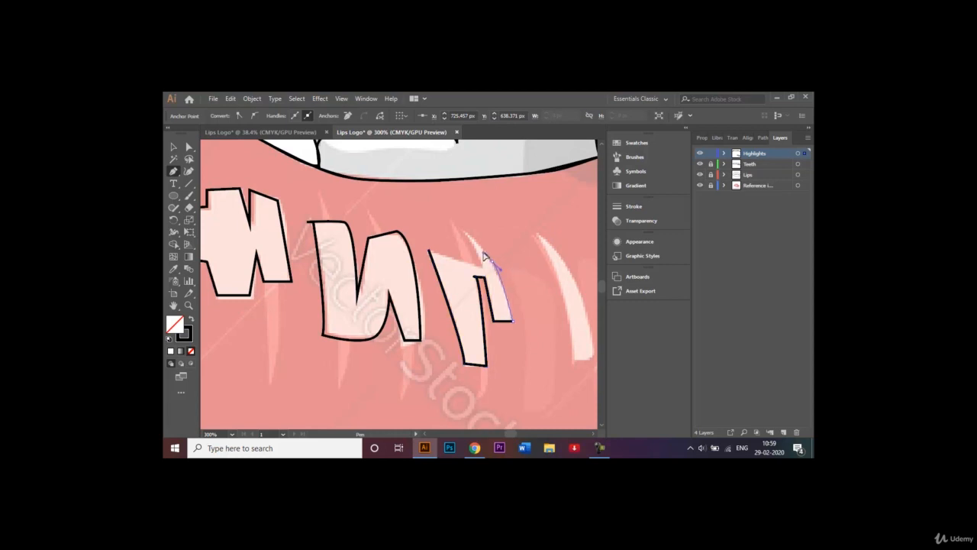
pyautogui.click(499, 271)
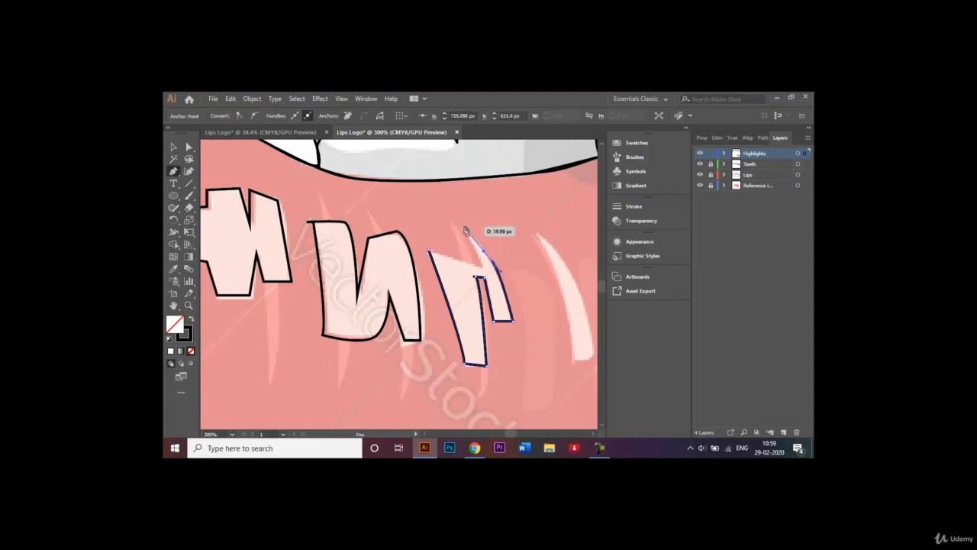
pyautogui.click(462, 227)
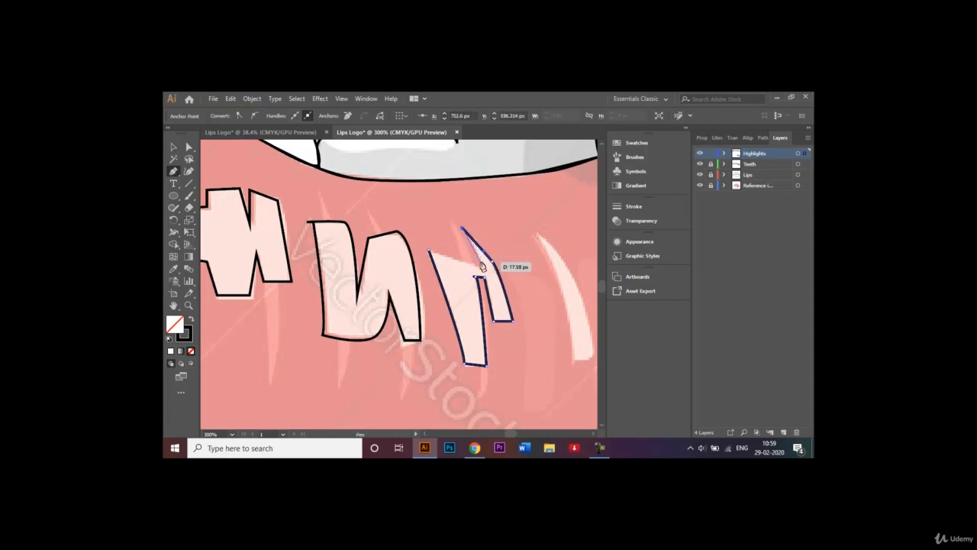
pyautogui.click(482, 264)
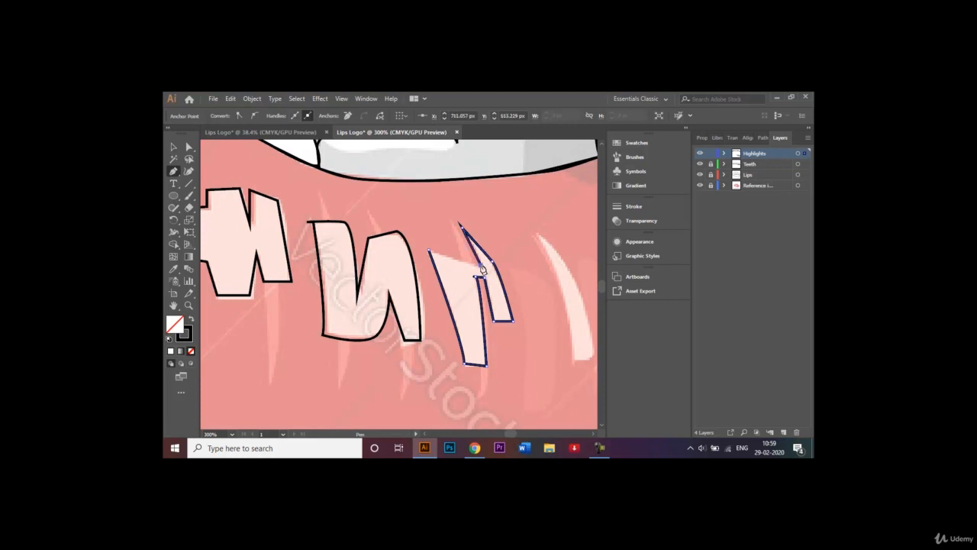
pyautogui.click(429, 251)
# Step: Trace the curved, pointed sliver highlight right of the forked one on the lower lip as a closed path
pyautogui.click(538, 234)
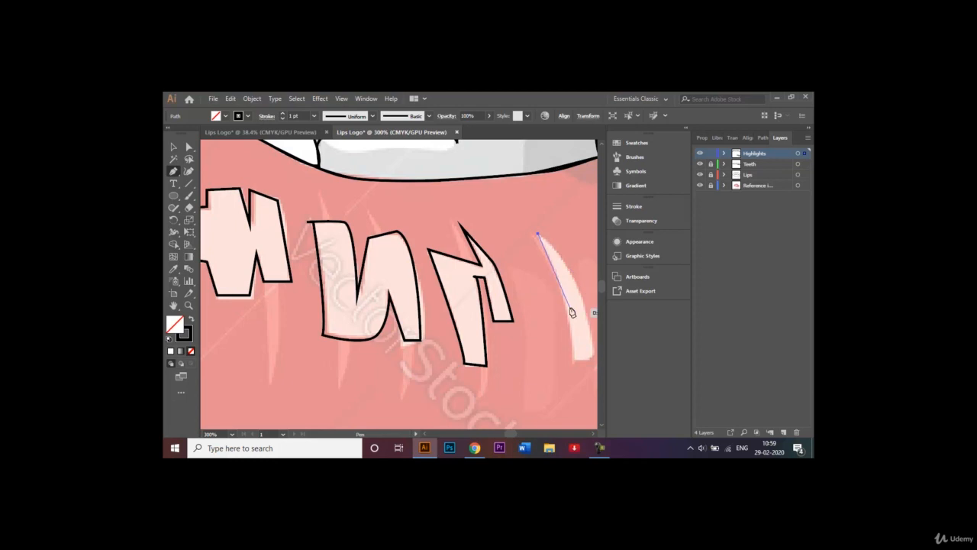
pyautogui.moveTo(569, 296); pyautogui.dragTo(576, 362)
pyautogui.click(574, 364)
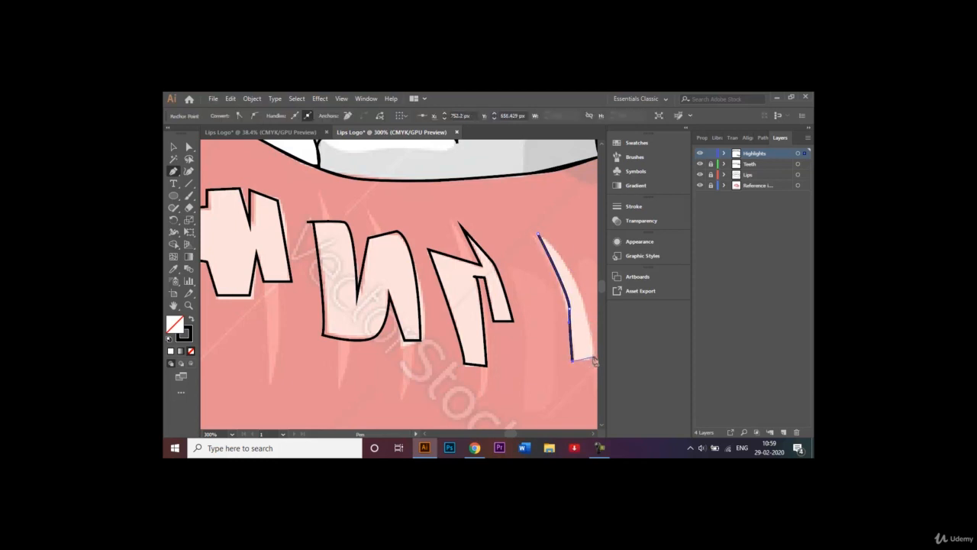
pyautogui.click(594, 360)
pyautogui.moveTo(578, 286); pyautogui.dragTo(569, 273)
pyautogui.click(539, 236)
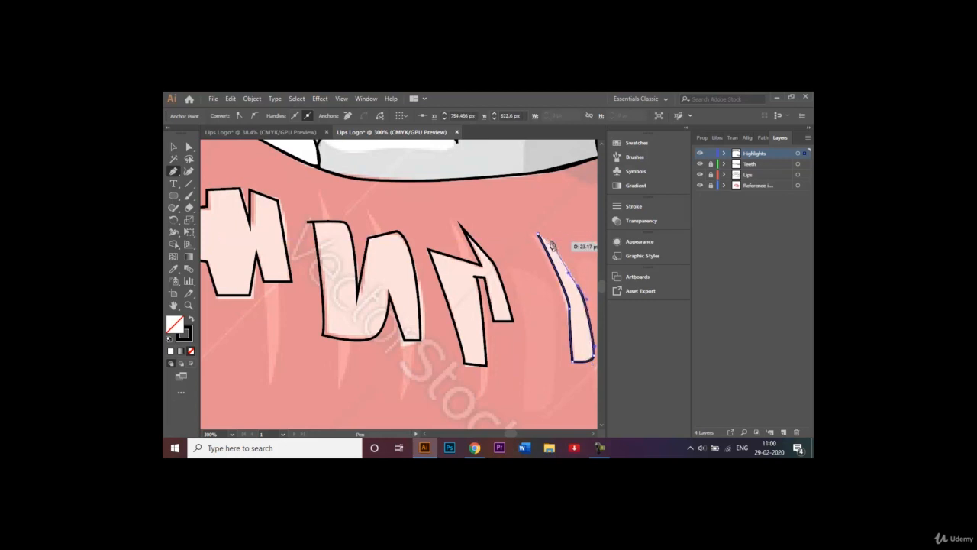
pyautogui.click(578, 287)
pyautogui.click(540, 237)
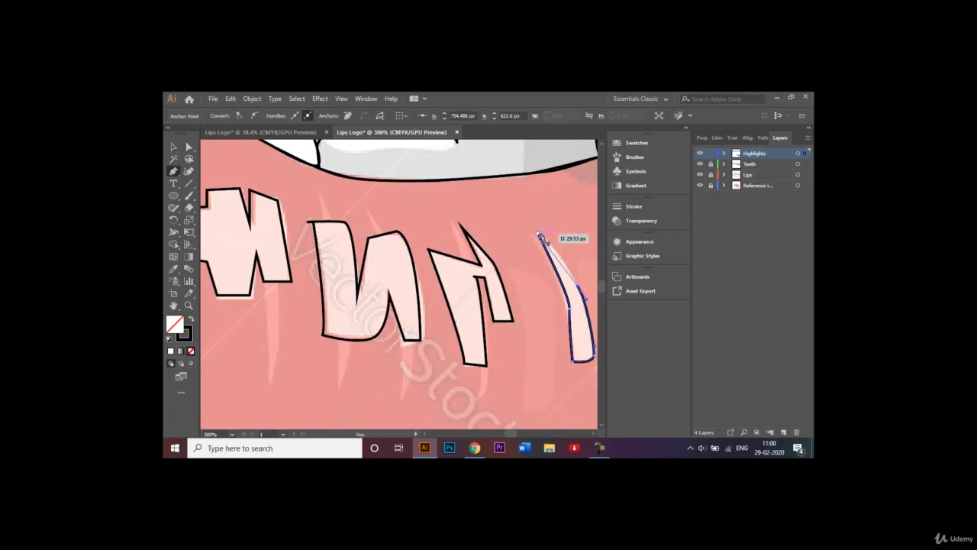
pyautogui.moveTo(539, 236); pyautogui.dragTo(527, 234)
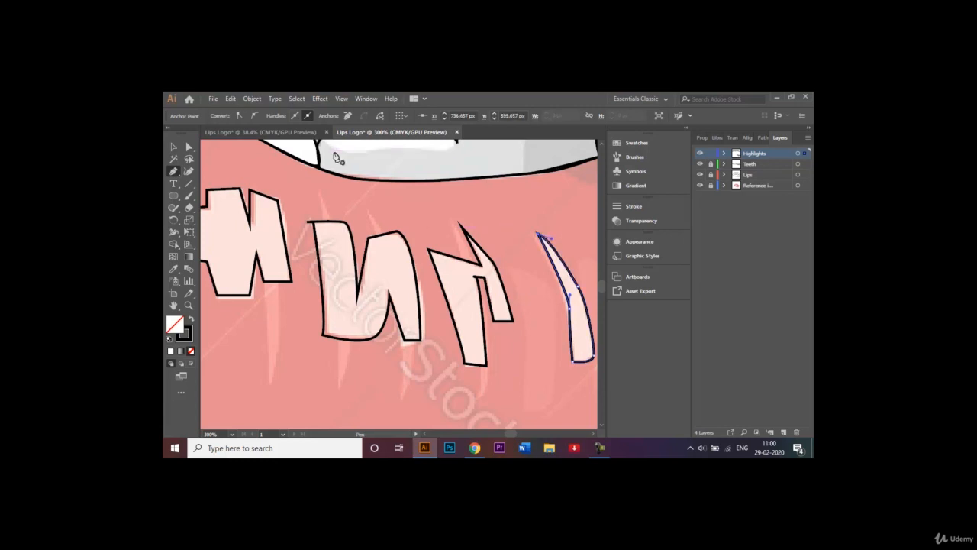
# Step: Round the lower notch and the upper-right corner of the N-shaped lower-lip highlight with Direct Selection
pyautogui.click(189, 148)
pyautogui.click(305, 173)
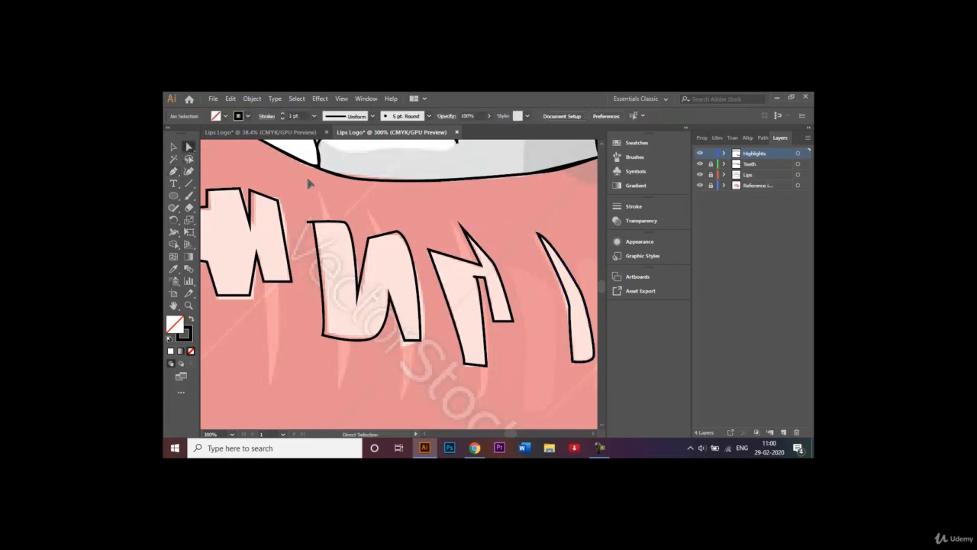
pyautogui.click(388, 298)
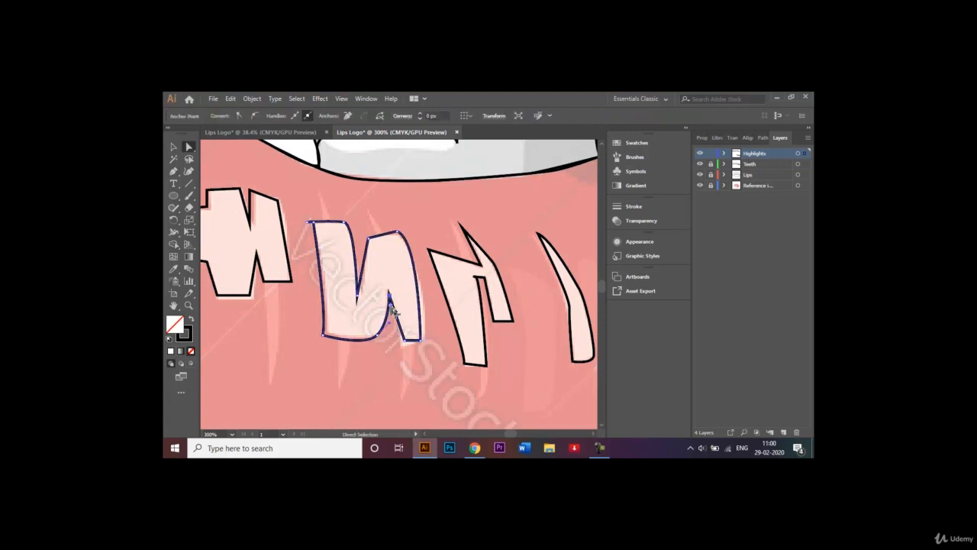
pyautogui.moveTo(392, 311)
pyautogui.mouseDown()
pyautogui.moveTo(404, 320)
pyautogui.moveTo(387, 311)
pyautogui.mouseUp()
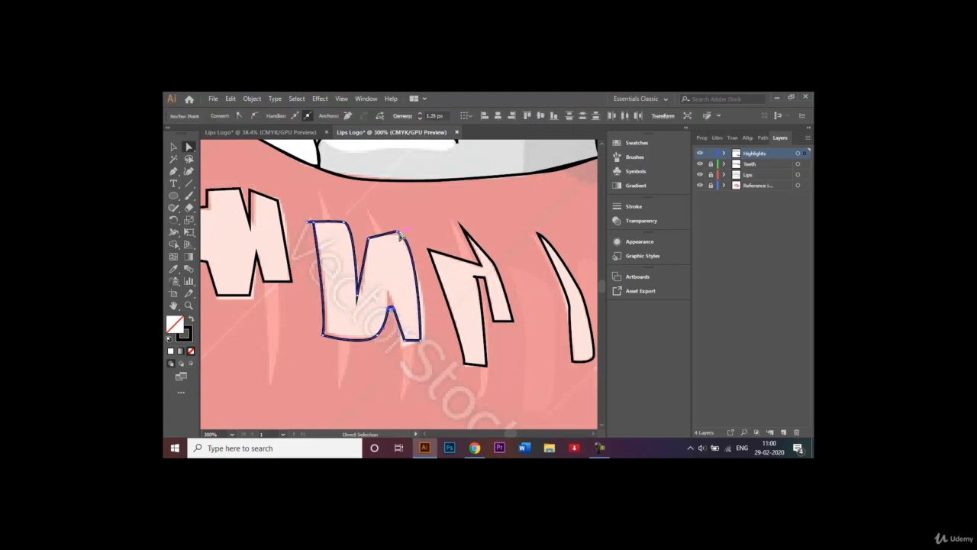
pyautogui.click(397, 232)
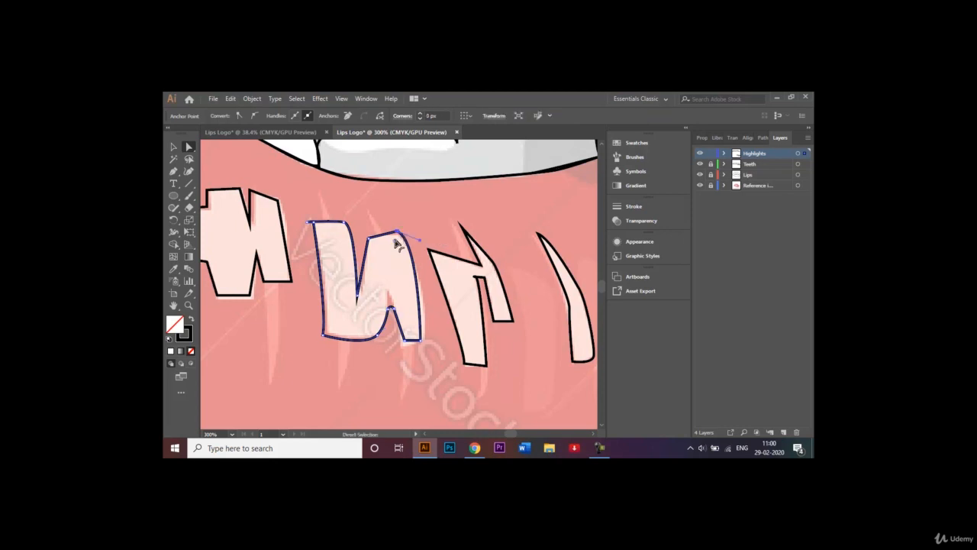
pyautogui.moveTo(397, 243); pyautogui.dragTo(390, 263)
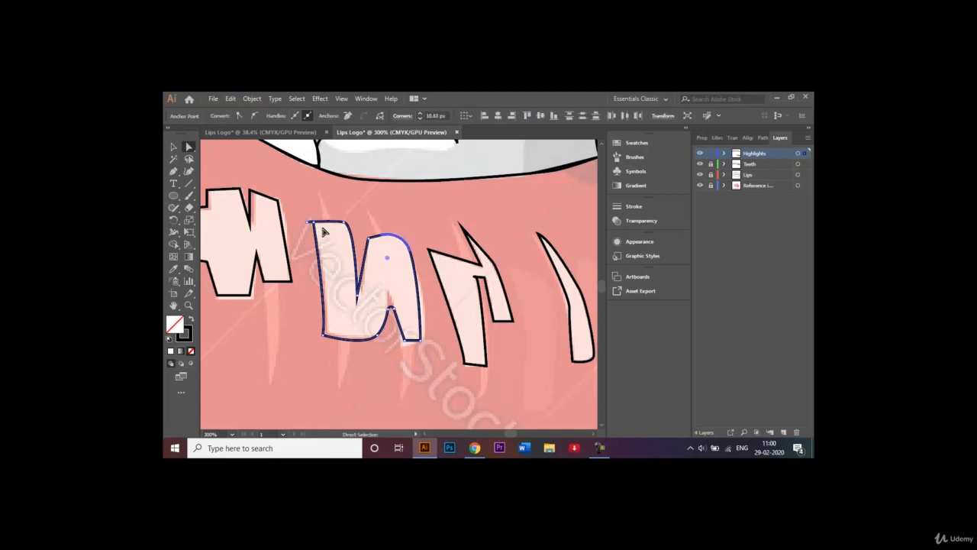
# Step: Round the N-shaped highlight's lower-left corner and shift the two bottom corner points of its right leg outward
pyautogui.click(325, 335)
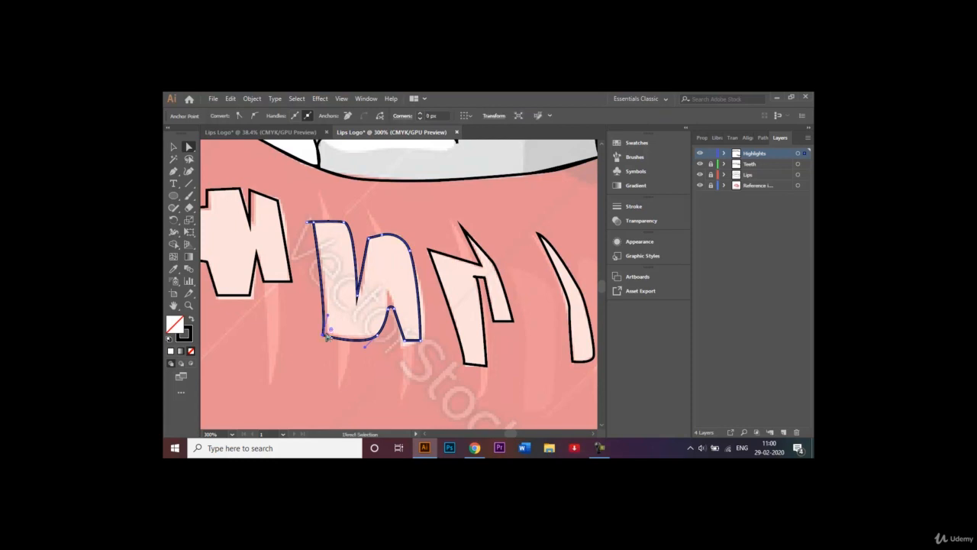
pyautogui.moveTo(331, 330); pyautogui.dragTo(350, 326)
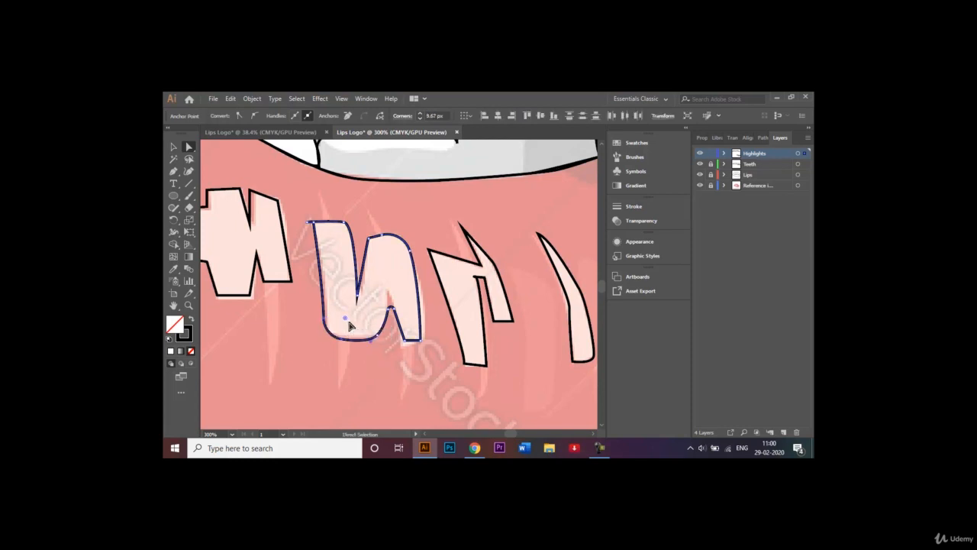
pyautogui.moveTo(407, 342); pyautogui.dragTo(404, 345)
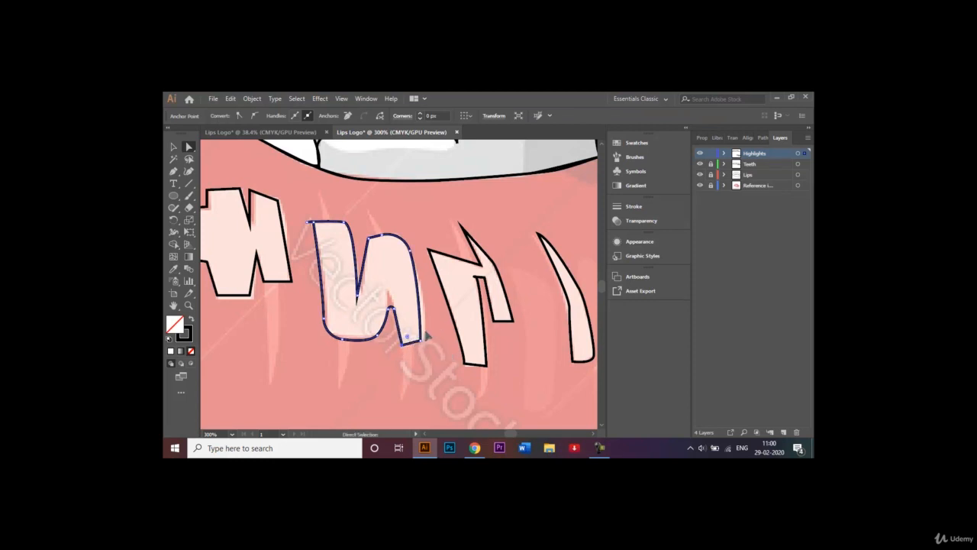
pyautogui.moveTo(422, 344); pyautogui.dragTo(428, 339)
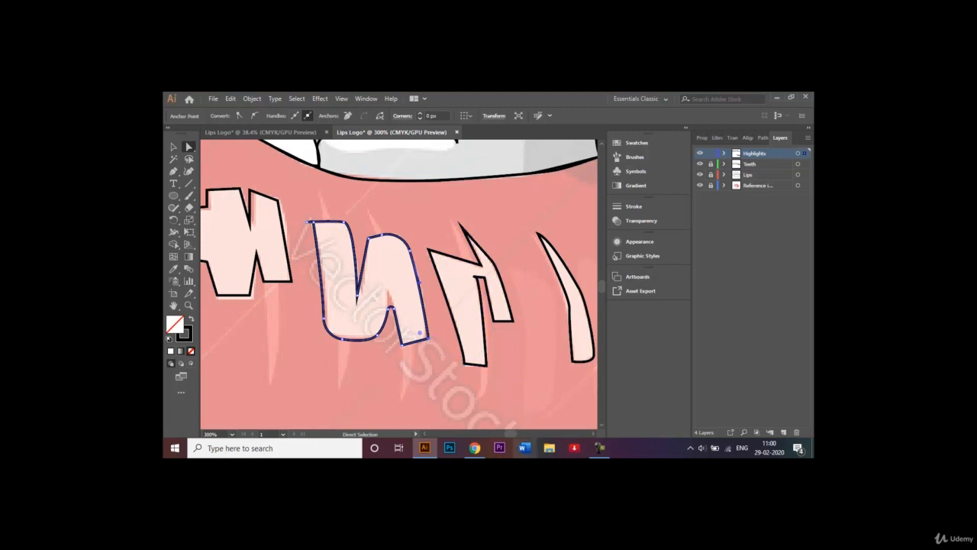
# Step: Move the blocky highlight outline near the lower lip's center slightly down and to the right, and deselect it
pyautogui.hscroll(-5, 425, 431)
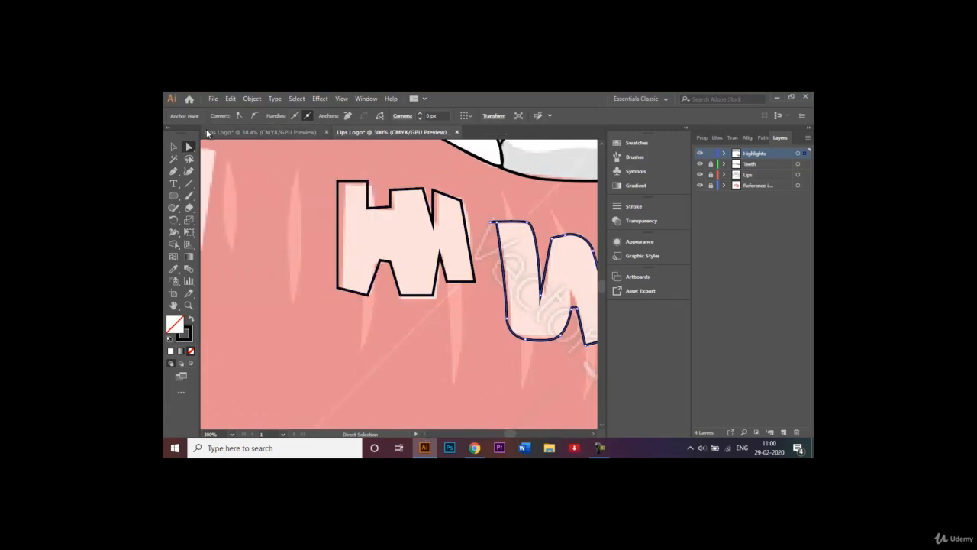
pyautogui.press('v')
pyautogui.moveTo(377, 208); pyautogui.dragTo(386, 217)
pyautogui.click(426, 172)
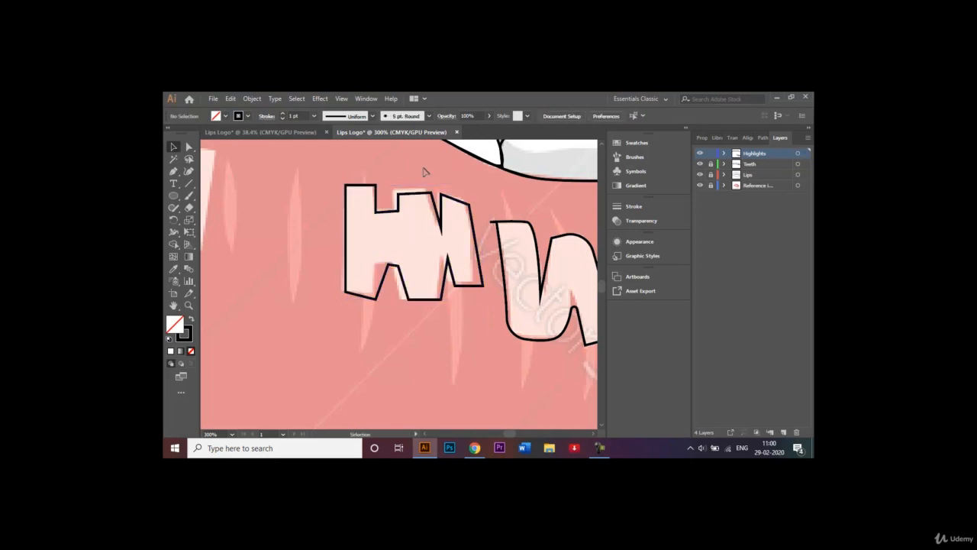
# Step: Trace the left, bottom and right edges of the M-shaped highlight below the upper front teeth with the Pen tool, including its bottom notch
pyautogui.hotkey('ctrl', '1')
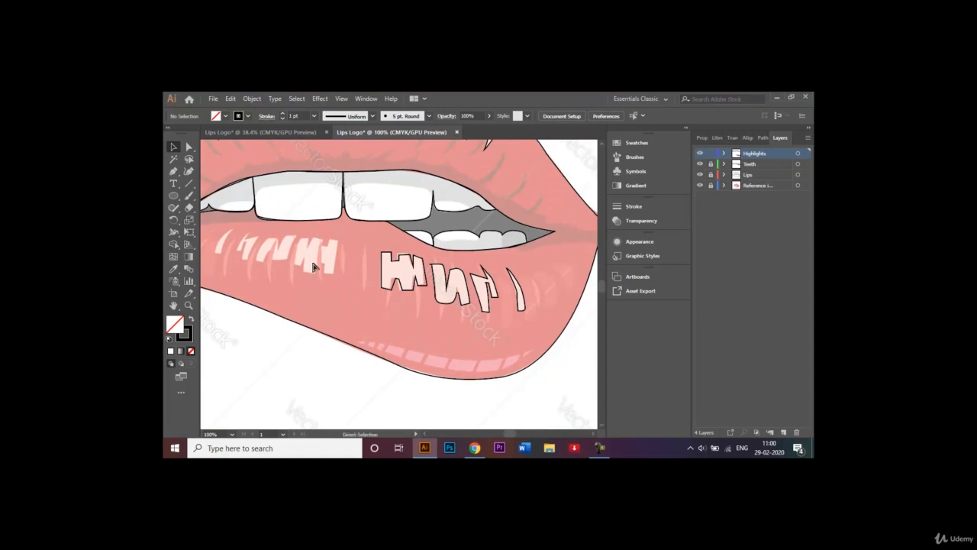
pyautogui.hotkey('ctrl', '+')
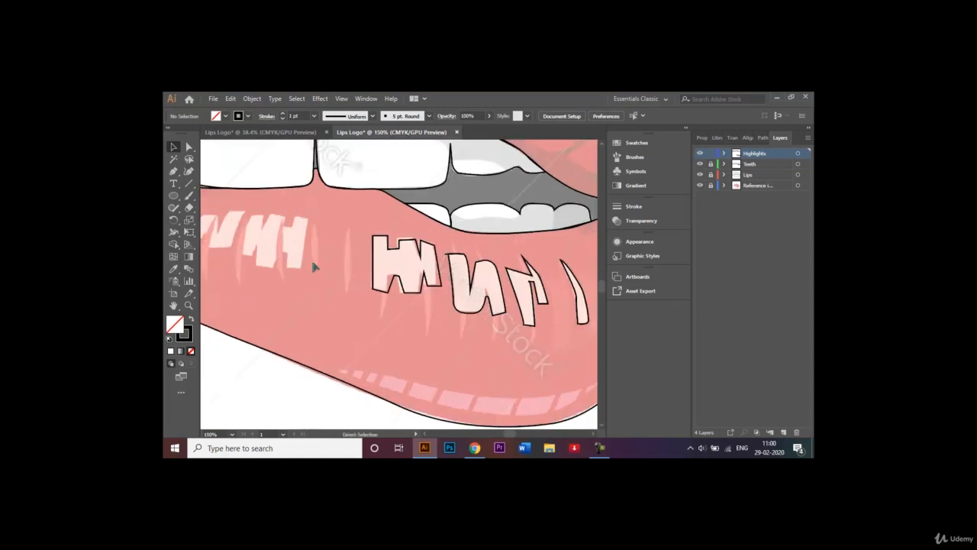
pyautogui.click(426, 434)
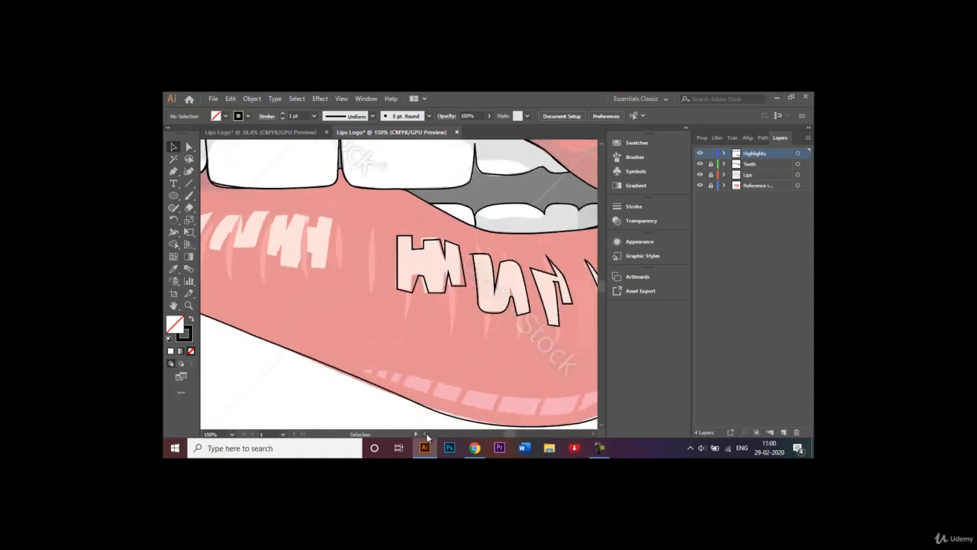
pyautogui.click(175, 172)
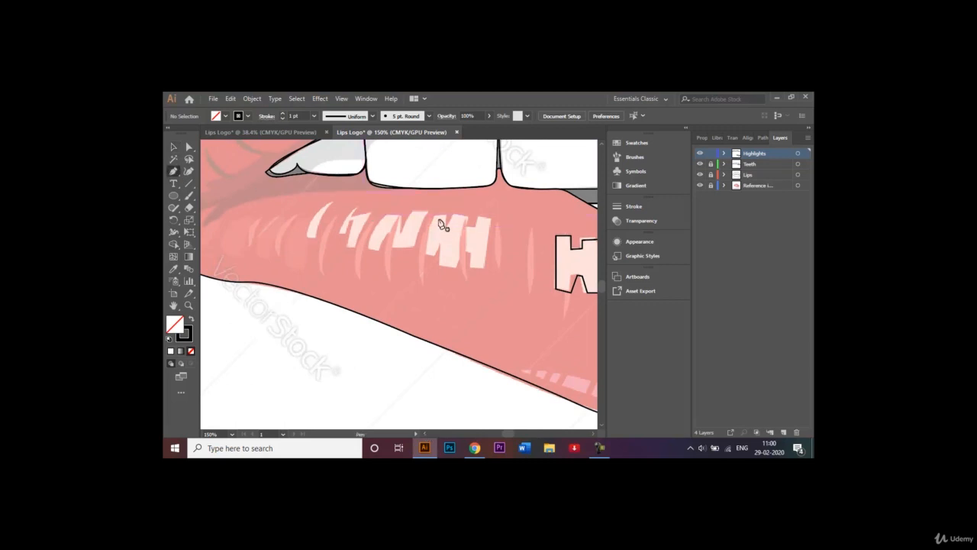
pyautogui.moveTo(436, 218); pyautogui.dragTo(441, 250)
pyautogui.click(425, 251)
pyautogui.click(439, 244)
pyautogui.click(439, 264)
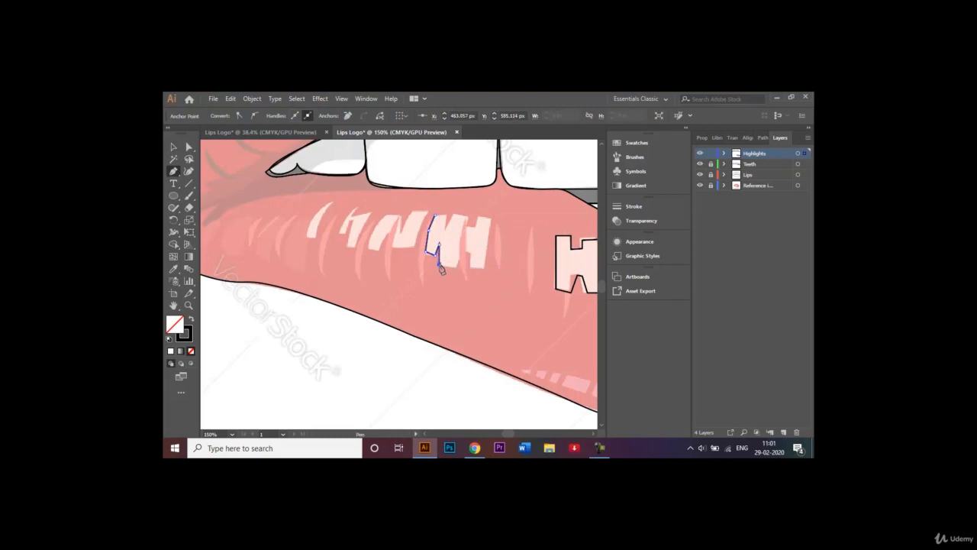
pyautogui.click(462, 265)
pyautogui.click(460, 261)
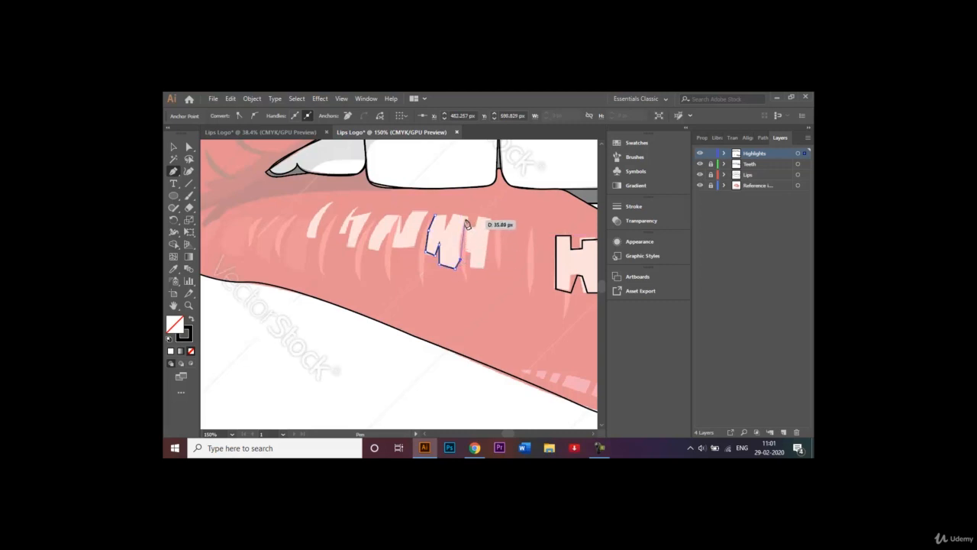
pyautogui.click(463, 220)
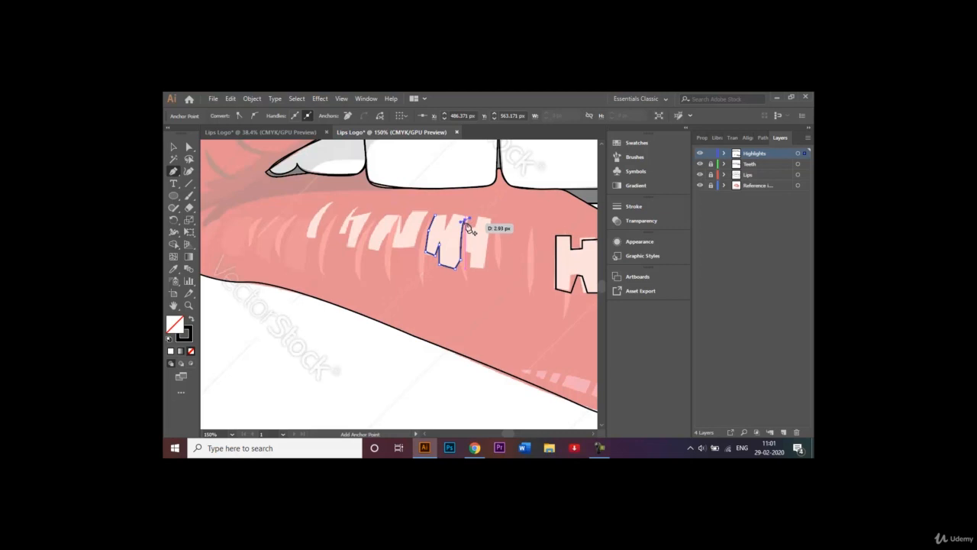
# Step: Resume the M-shaped highlight's path from its open end and carry it around the upper-right corner with a small hook
pyautogui.hotkey('ctrl', '+')
pyautogui.hotkey('ctrl', '+')
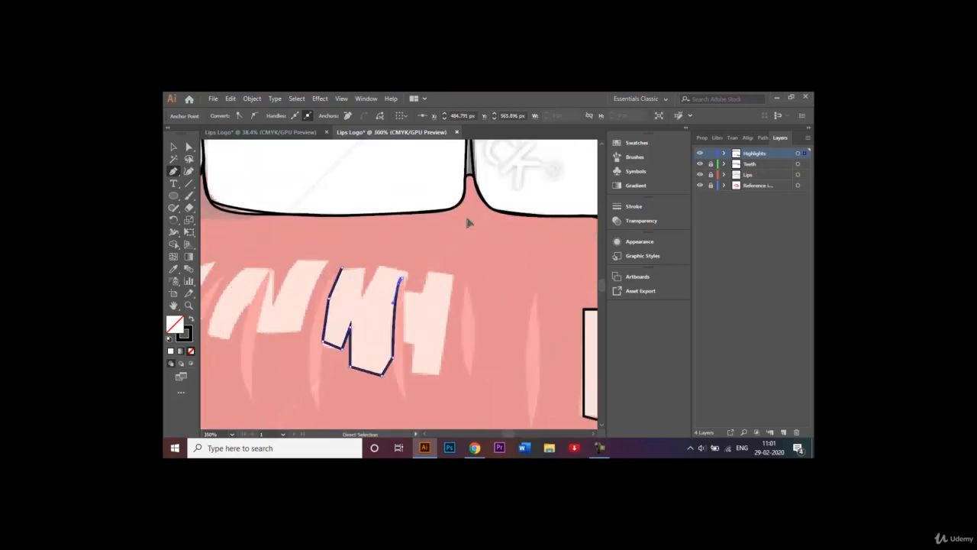
pyautogui.hotkey('ctrl', '+')
pyautogui.hotkey('ctrl', '+')
pyautogui.hotkey('ctrl', '+')
pyautogui.hotkey('ctrl', '+')
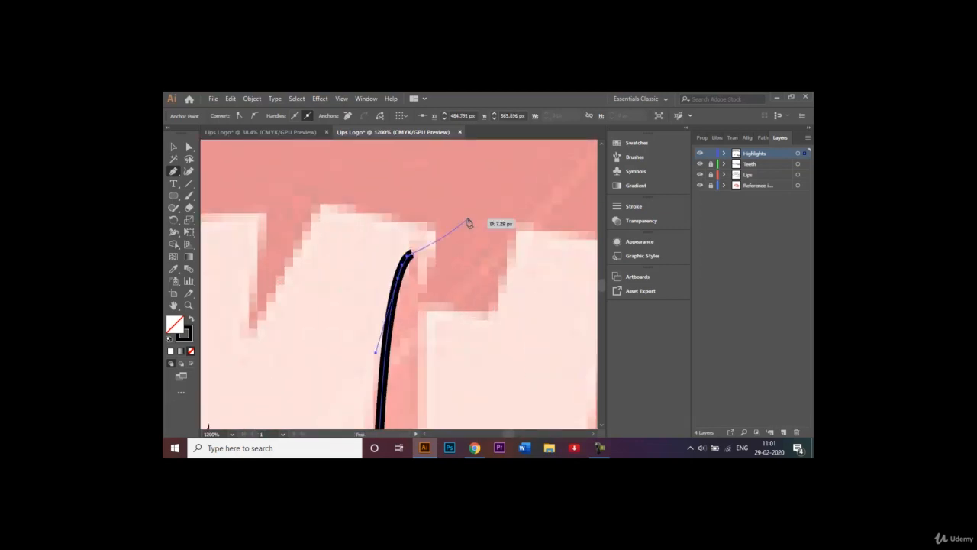
pyautogui.press('Escape')
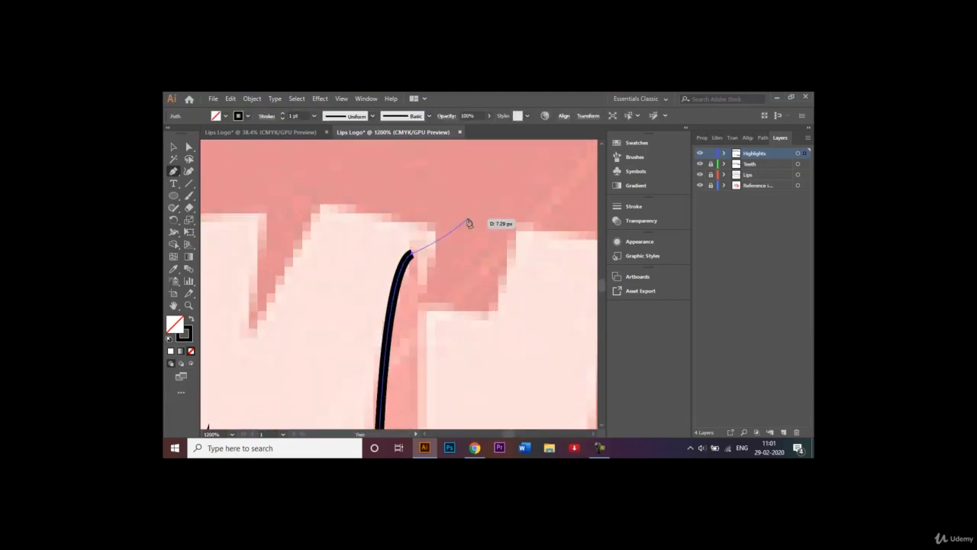
pyautogui.click(412, 256)
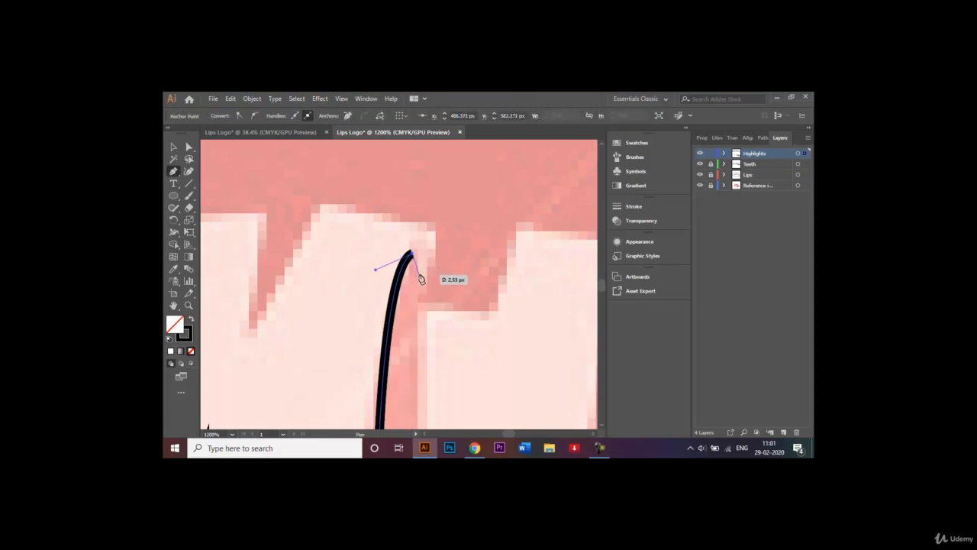
pyautogui.click(419, 271)
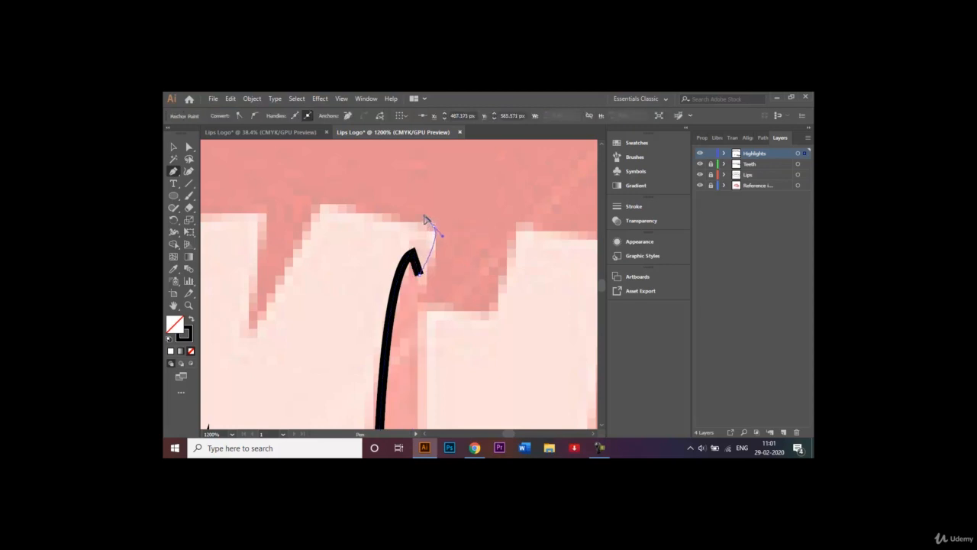
pyautogui.moveTo(425, 219); pyautogui.dragTo(421, 217)
# Step: Trace the M-shaped highlight's top edge with its V-shaped notch and close the path at the starting point
pyautogui.click(319, 205)
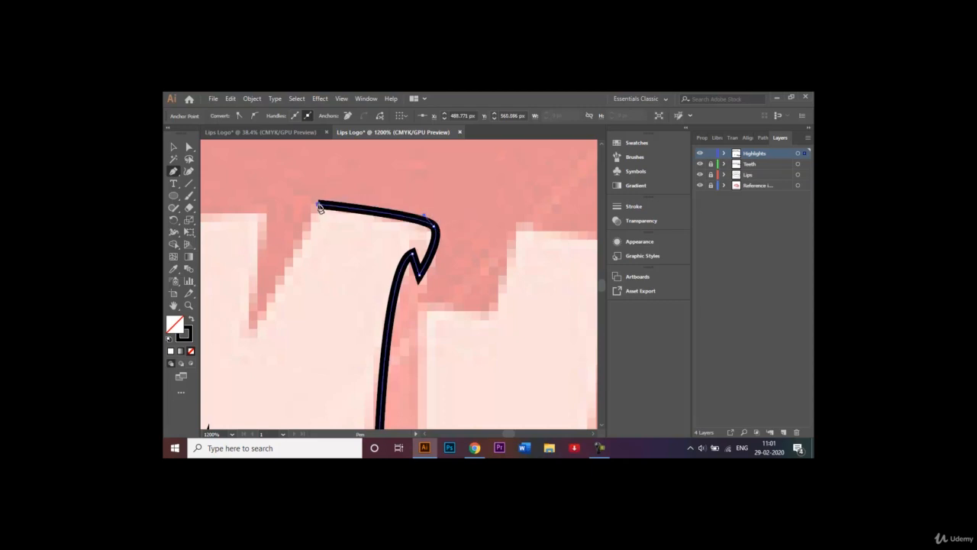
pyautogui.click(251, 329)
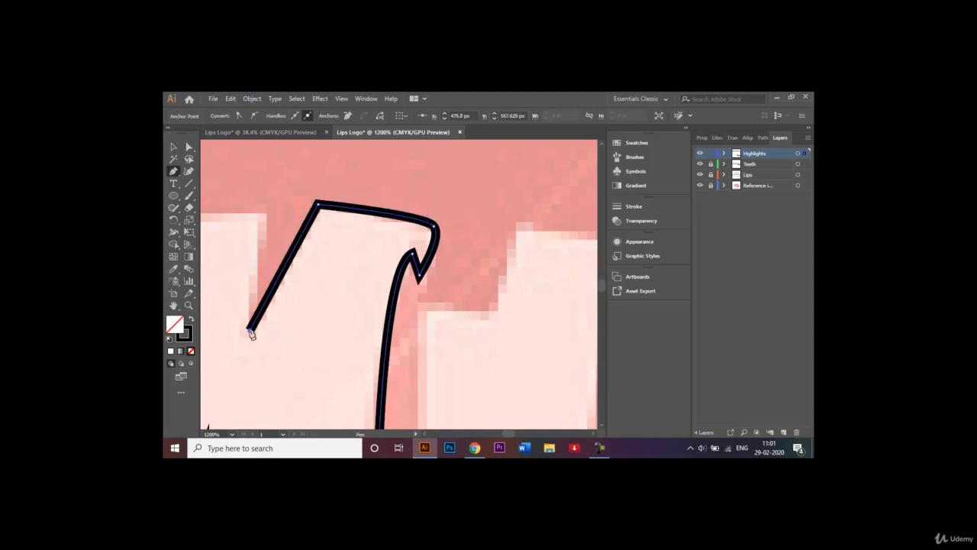
pyautogui.click(259, 221)
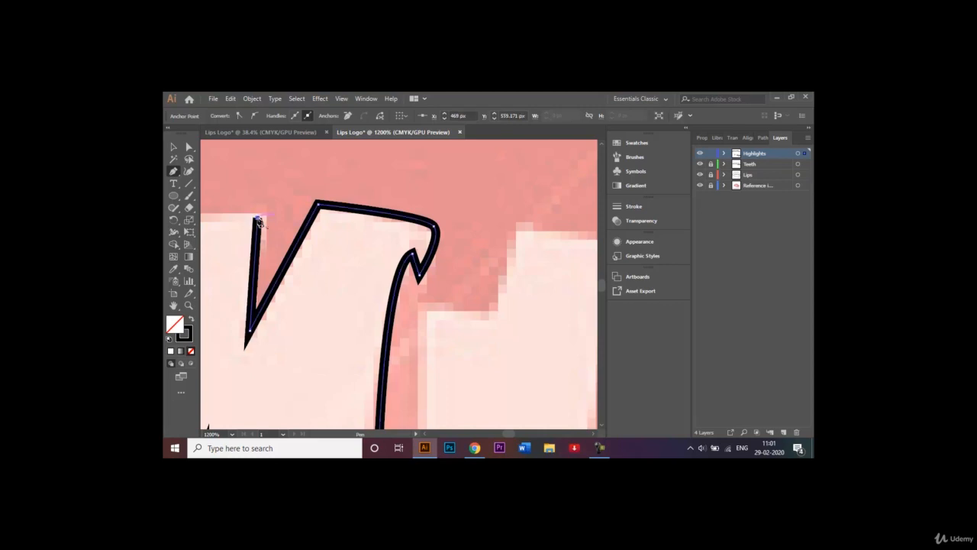
pyautogui.hotkey('ctrl', '-')
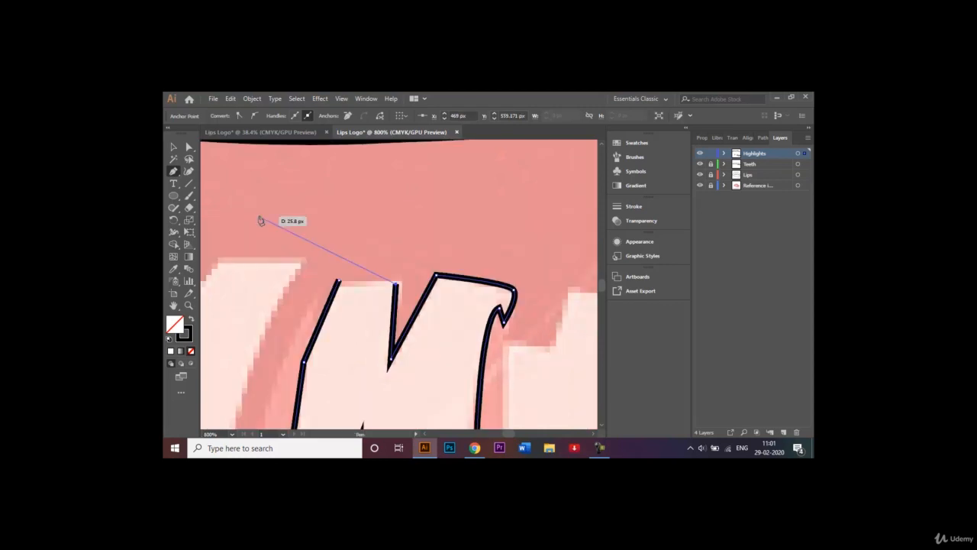
pyautogui.rightClick(340, 284)
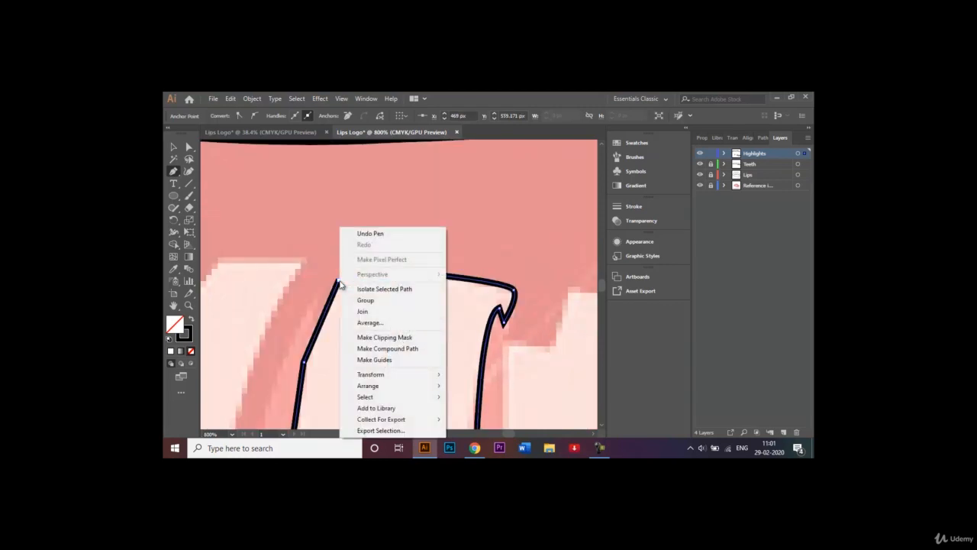
pyautogui.click(338, 281)
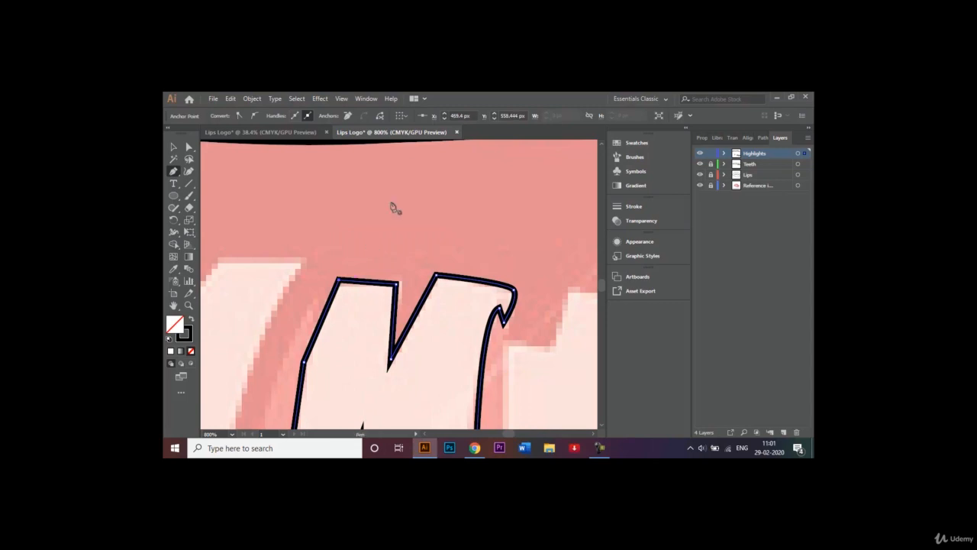
# Step: Trace the slanted left leg of the neighboring N-shaped highlight with a curved outer edge, continuing down the inner edge of its right leg
pyautogui.hotkey('ctrl', '-')
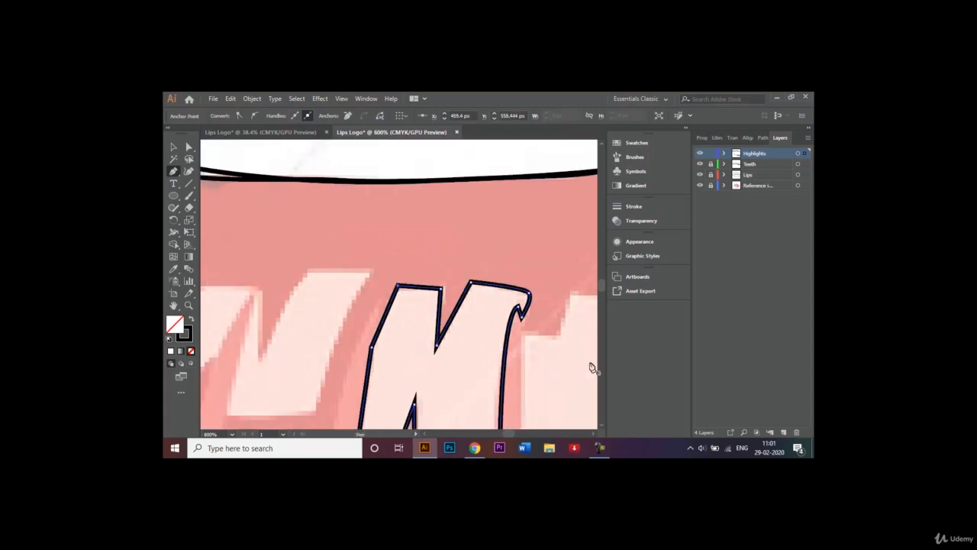
pyautogui.click(425, 433)
pyautogui.click(425, 433)
pyautogui.click(426, 432)
pyautogui.click(425, 433)
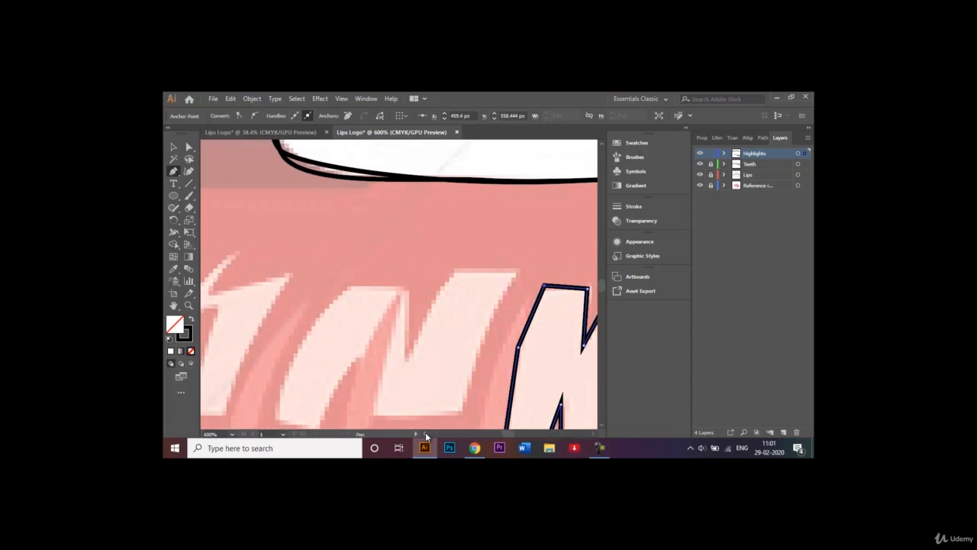
pyautogui.click(348, 285)
pyautogui.moveTo(279, 420)
pyautogui.mouseDown()
pyautogui.moveTo(292, 441)
pyautogui.moveTo(292, 298)
pyautogui.moveTo(290, 306)
pyautogui.moveTo(296, 247)
pyautogui.moveTo(303, 253)
pyautogui.mouseUp()
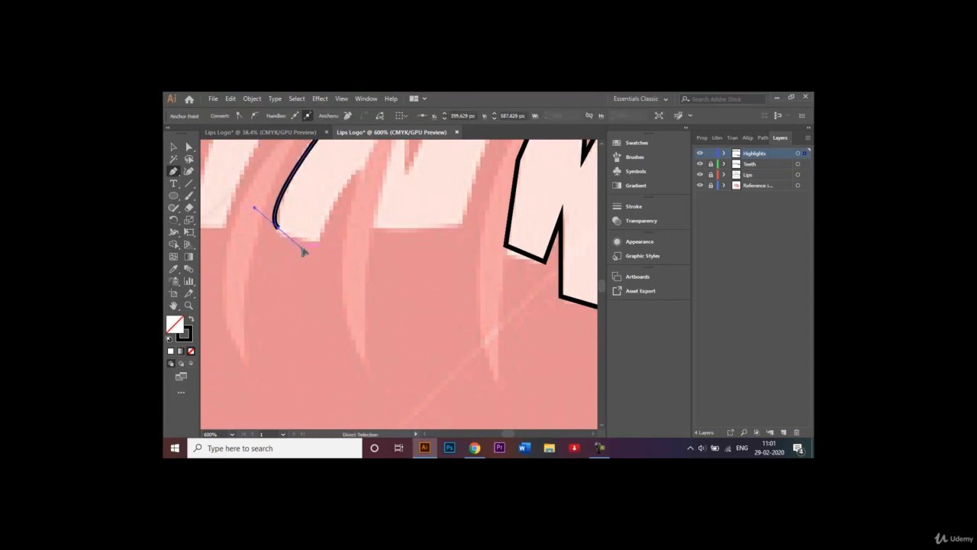
pyautogui.hotkey('ctrl', '-')
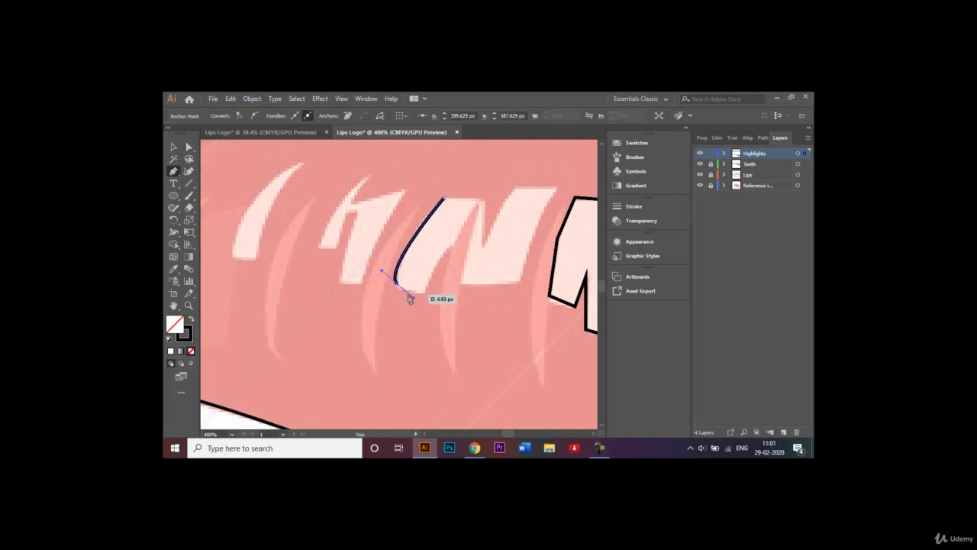
pyautogui.rightClick(400, 289)
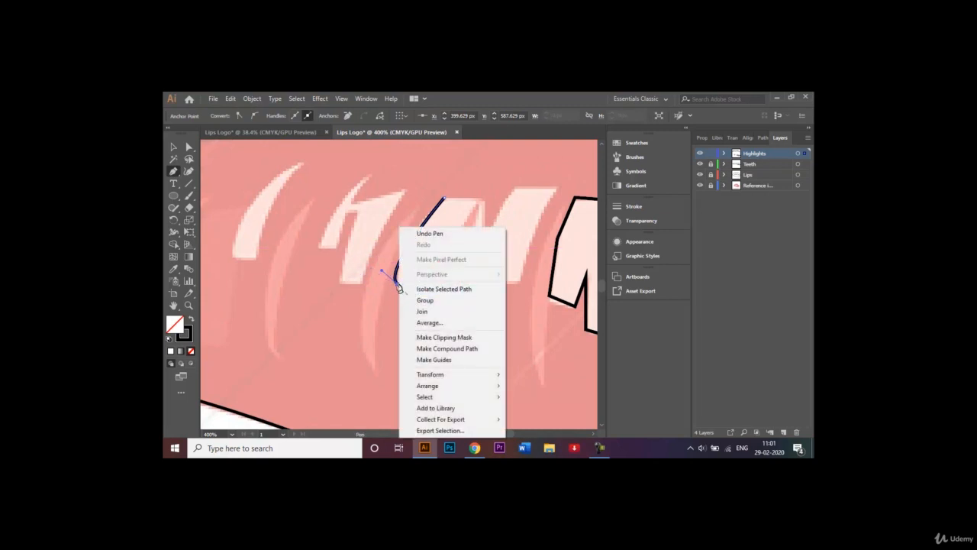
pyautogui.click(397, 285)
pyautogui.click(398, 285)
pyautogui.click(422, 291)
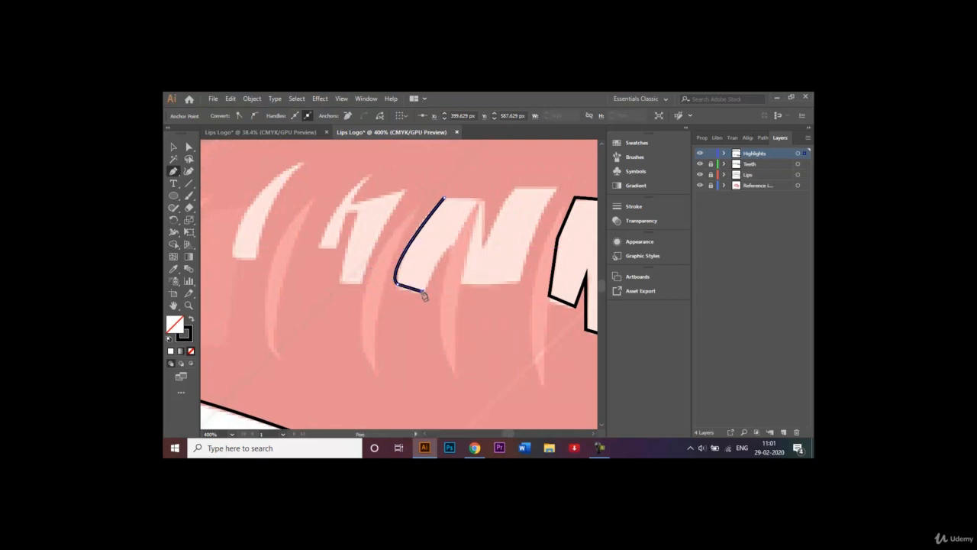
pyautogui.click(475, 204)
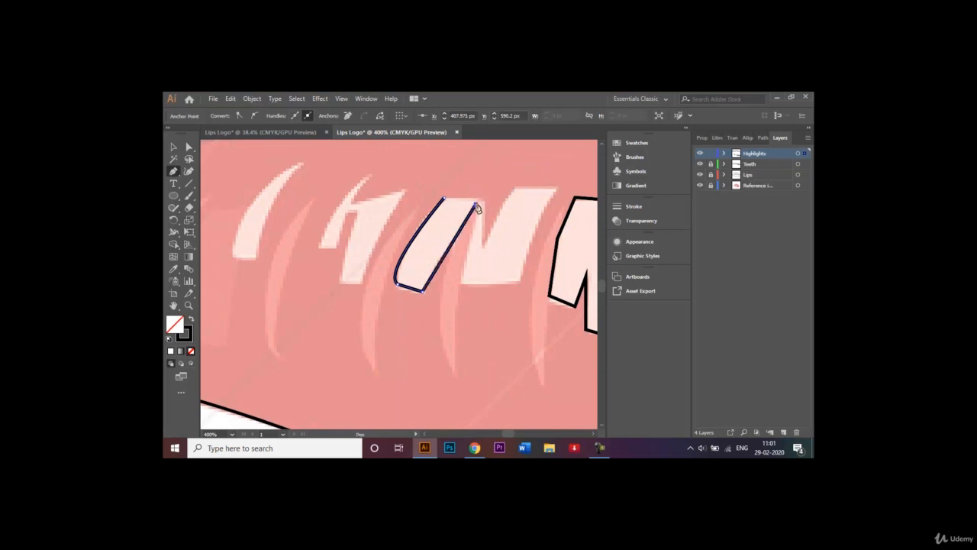
pyautogui.click(462, 283)
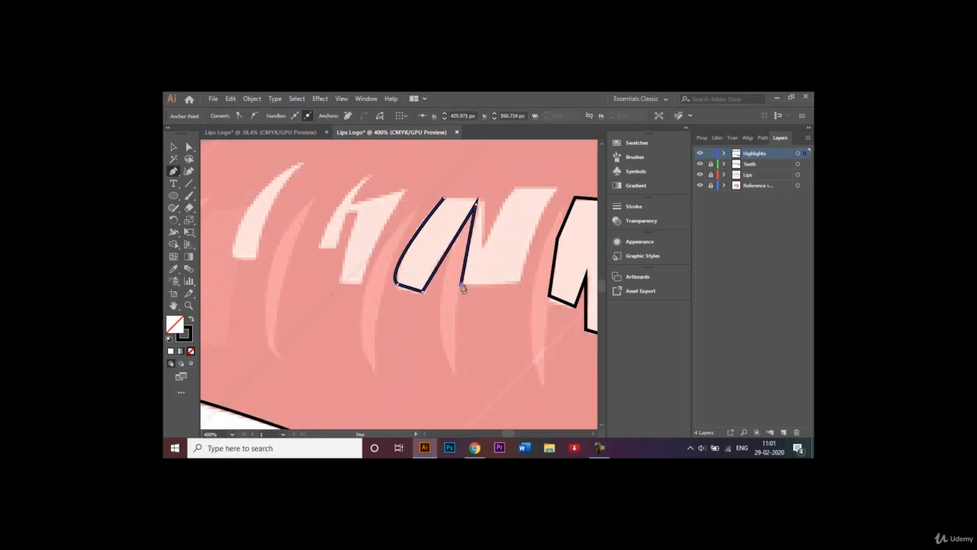
# Step: Trace the right leg and V-shaped top notch of the slanted N-shaped highlight and close its path
pyautogui.rightClick(519, 286)
pyautogui.click(517, 282)
pyautogui.hotkey('ctrl', 'z')
pyautogui.click(522, 285)
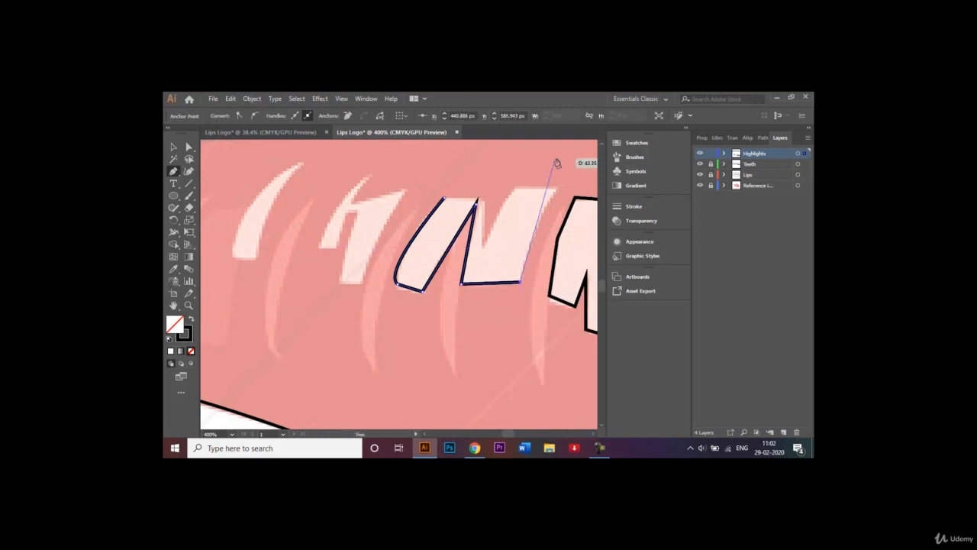
pyautogui.moveTo(544, 183); pyautogui.dragTo(564, 188)
pyautogui.click(512, 189)
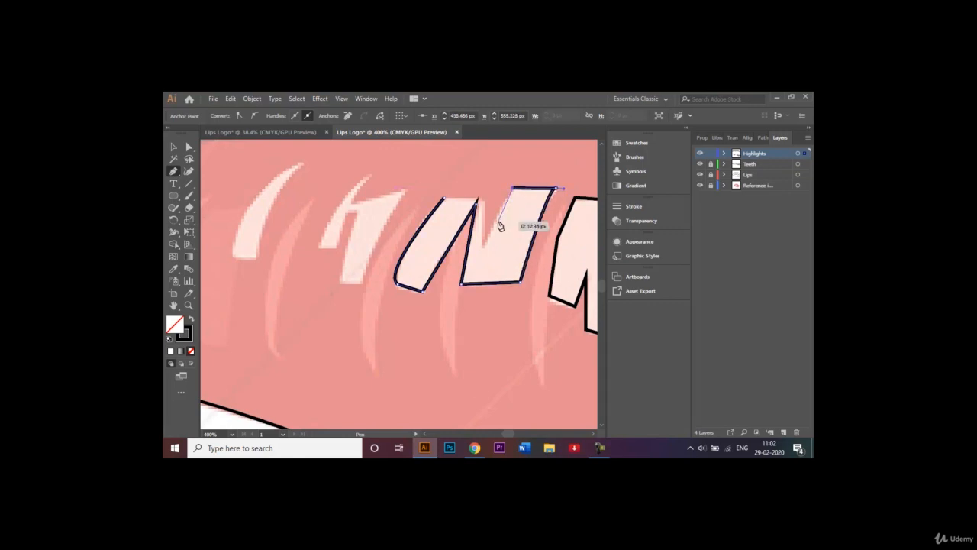
pyautogui.click(484, 245)
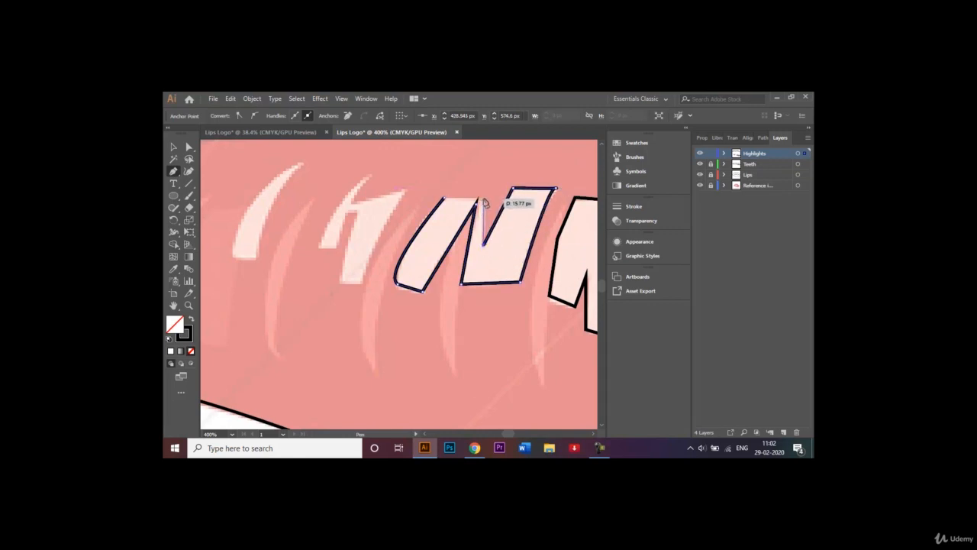
pyautogui.click(483, 199)
pyautogui.click(444, 199)
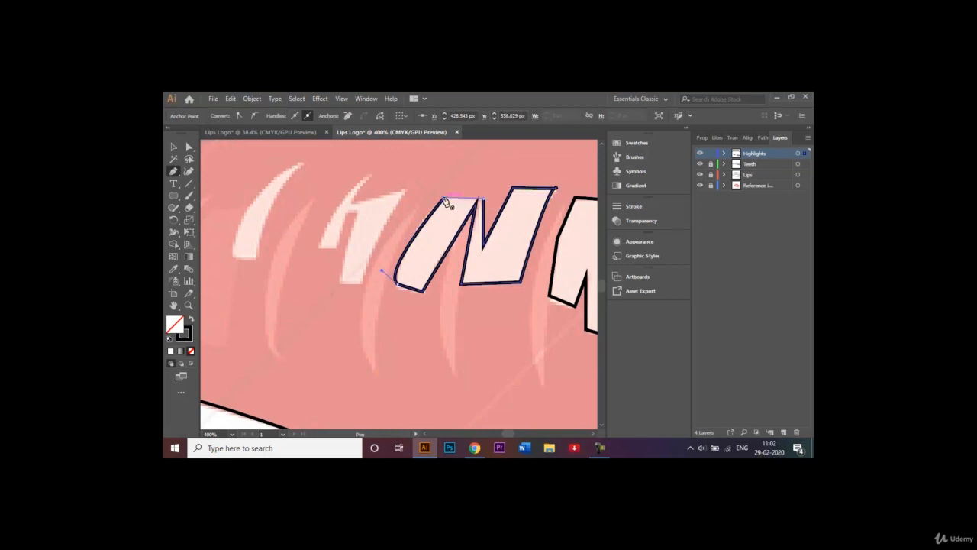
# Step: Trace the left leg of the small h-shaped highlight on the lower lip, with a curved outer edge and squared inner notch
pyautogui.click(367, 175)
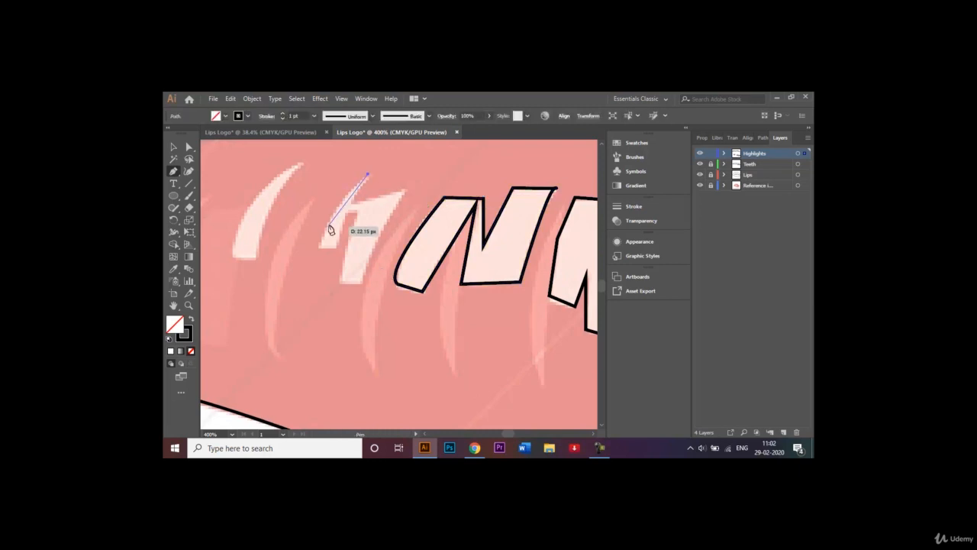
pyautogui.moveTo(322, 247); pyautogui.dragTo(333, 266)
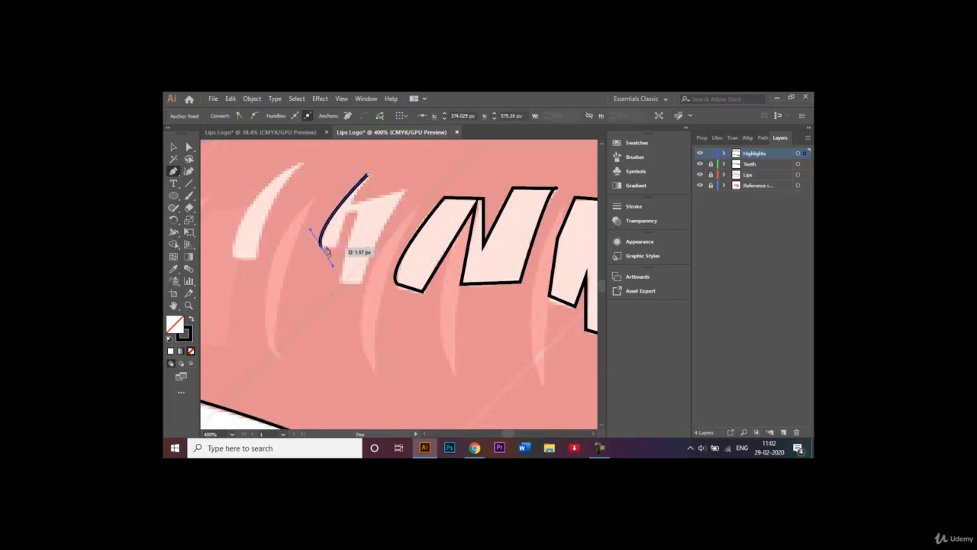
pyautogui.click(321, 247)
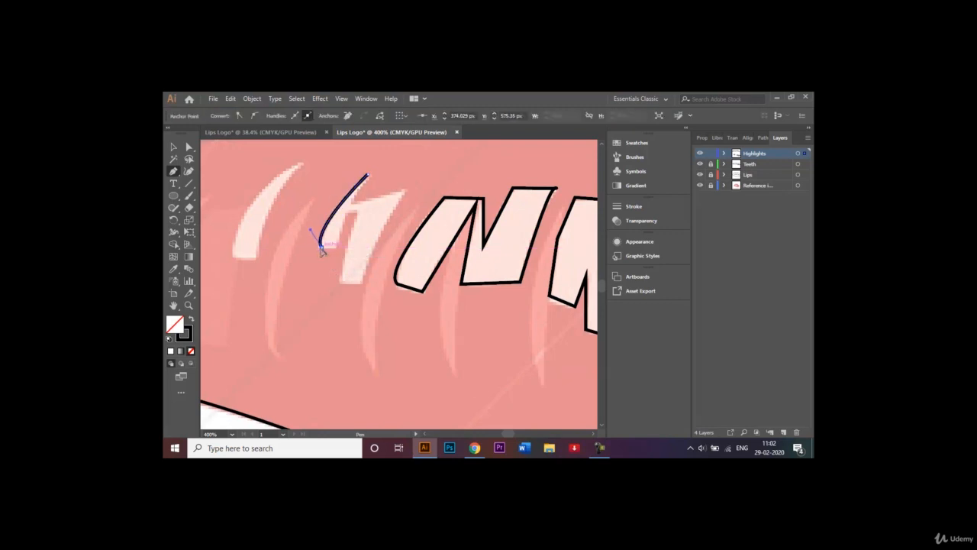
pyautogui.click(348, 211)
pyautogui.click(359, 212)
# Step: Trace the h-shaped highlight's right leg with a rounded foot and its V-notched top edge, closing the path at the starting tip
pyautogui.click(339, 280)
pyautogui.moveTo(349, 292); pyautogui.dragTo(347, 290)
pyautogui.click(362, 284)
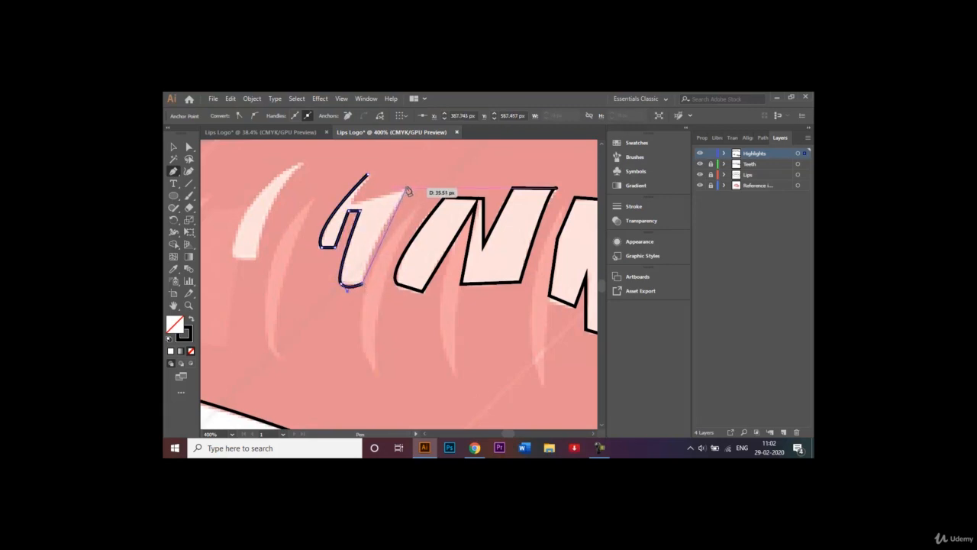
pyautogui.click(407, 190)
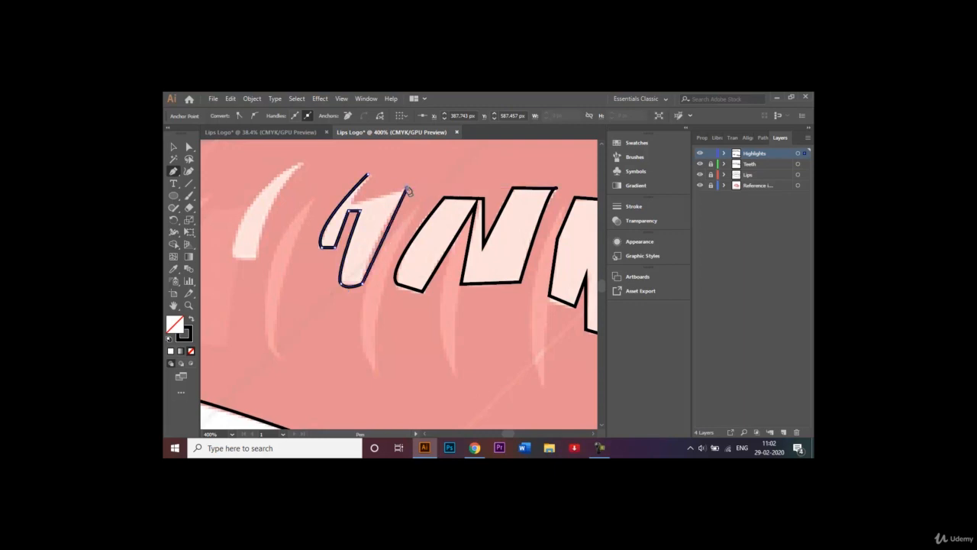
pyautogui.click(358, 206)
pyautogui.moveTo(367, 174); pyautogui.dragTo(371, 177)
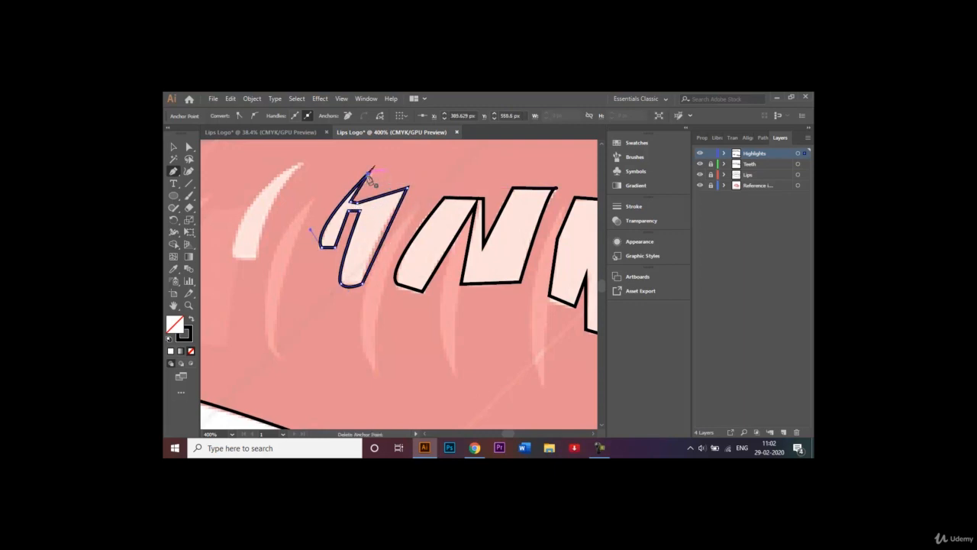
# Step: Trace the leftmost blade-shaped highlight on the lower lip as a closed path with a curved outer edge, and deselect it
pyautogui.click(298, 164)
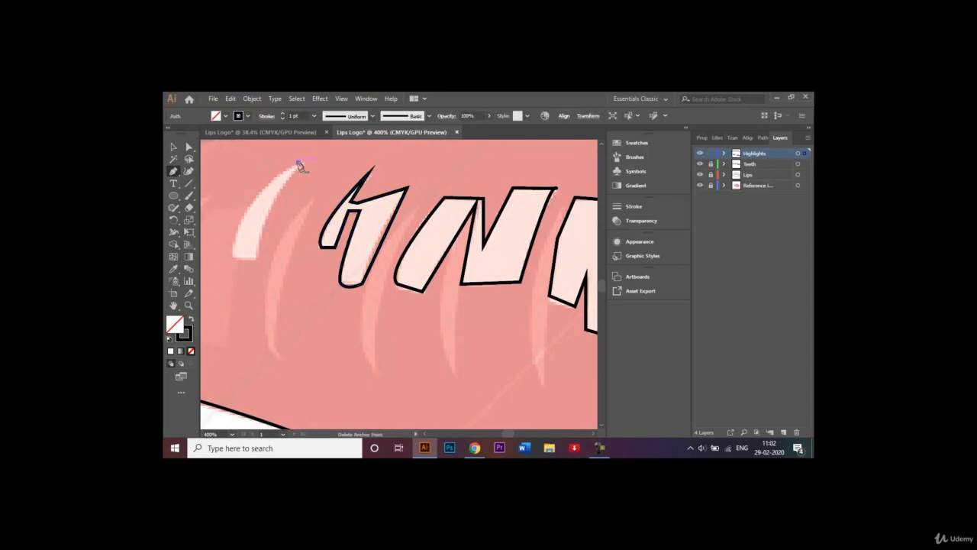
pyautogui.moveTo(235, 256); pyautogui.dragTo(244, 290)
pyautogui.click(235, 258)
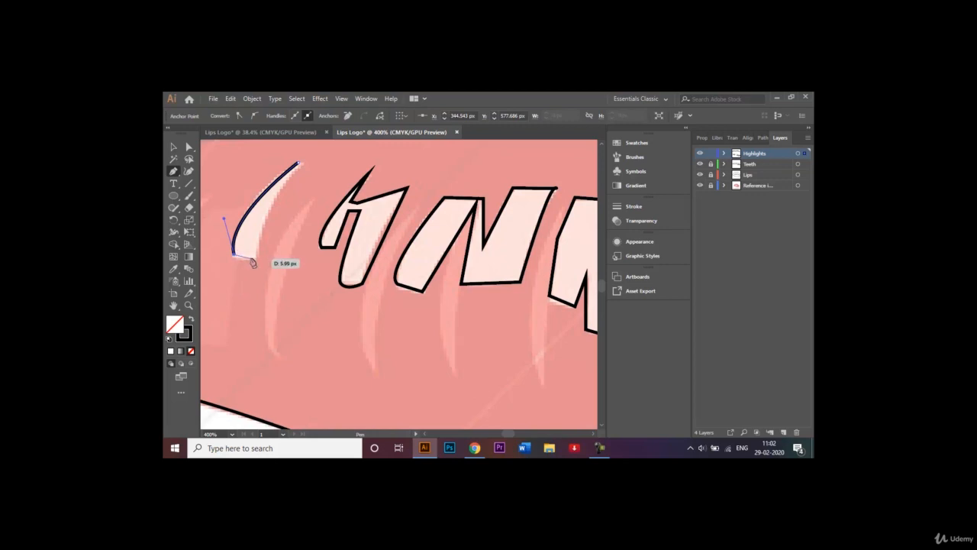
pyautogui.click(255, 255)
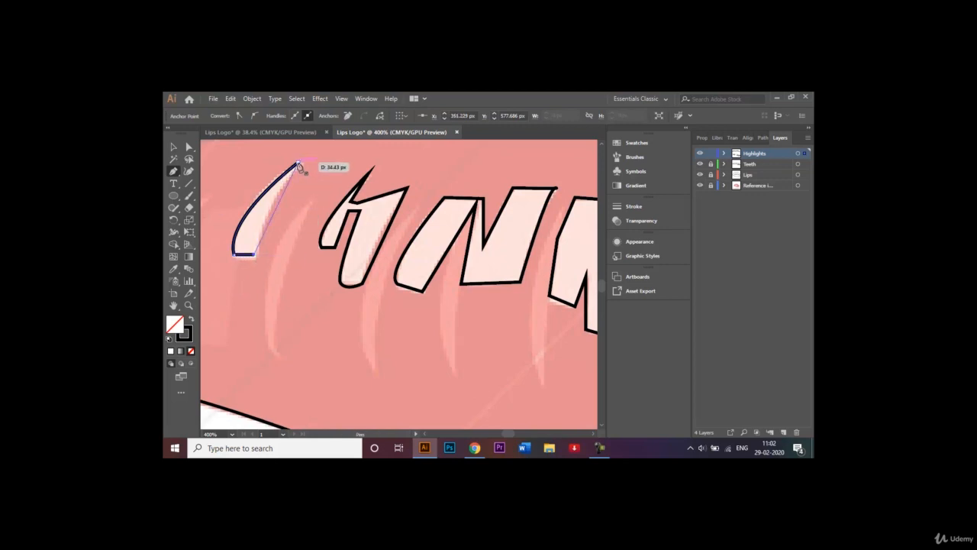
pyautogui.moveTo(298, 167)
pyautogui.mouseDown()
pyautogui.moveTo(315, 168)
pyautogui.moveTo(309, 160)
pyautogui.mouseUp()
pyautogui.click(174, 147)
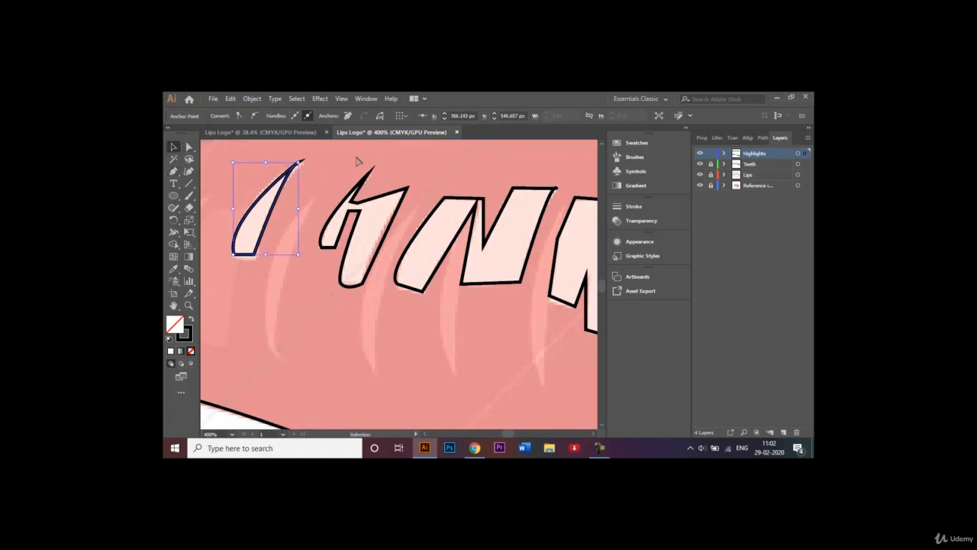
pyautogui.click(357, 161)
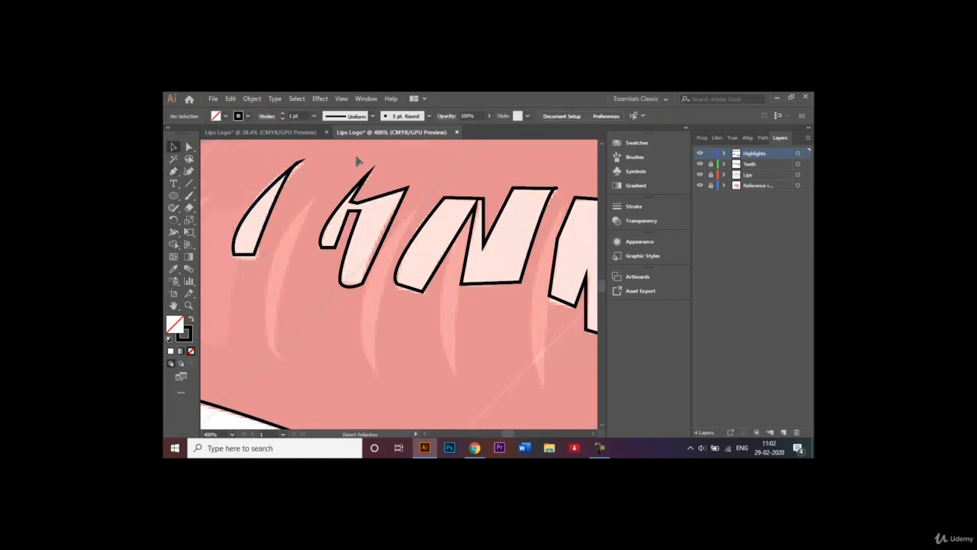
# Step: Trace the stepped left side and flat bottom edge of the untraced blocky highlight beside the M-shaped one
pyautogui.hotkey('ctrl', '0')
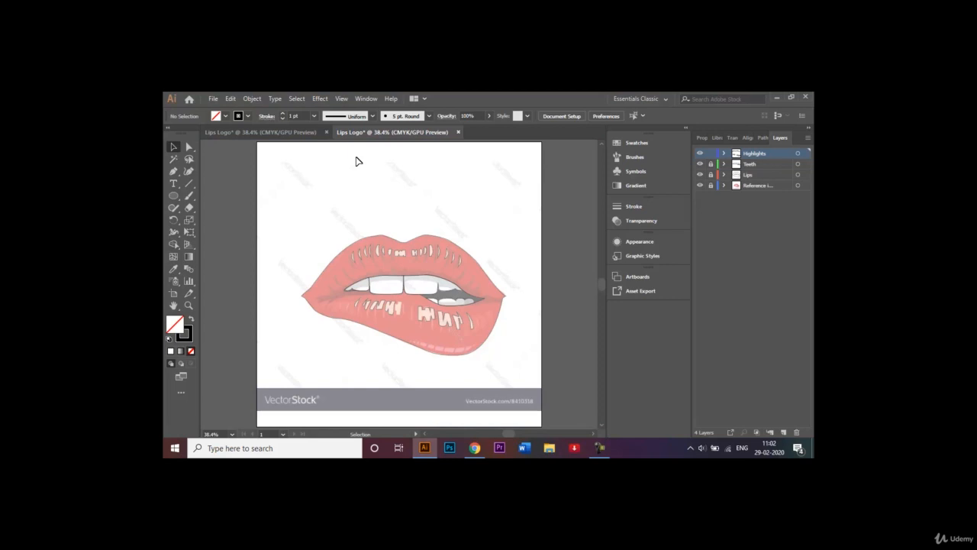
pyautogui.hotkey('ctrl', '+')
pyautogui.hotkey('ctrl', '+')
pyautogui.hotkey('ctrl', '+')
pyautogui.hotkey('ctrl', '+')
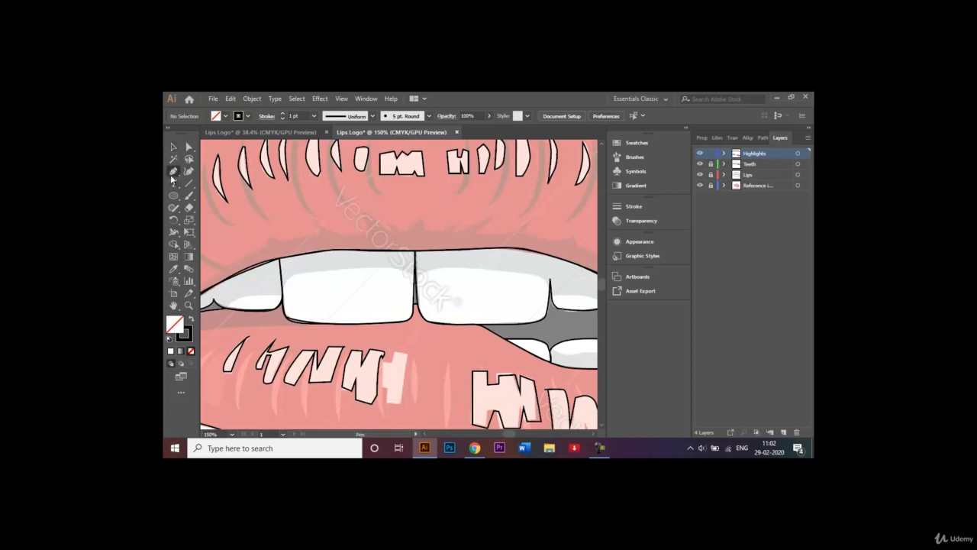
pyautogui.click(384, 365)
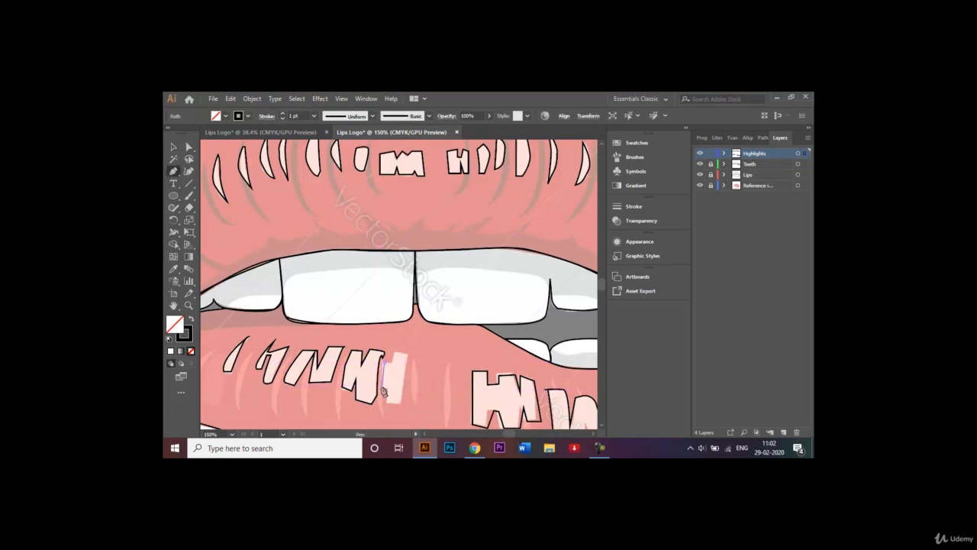
pyautogui.click(385, 391)
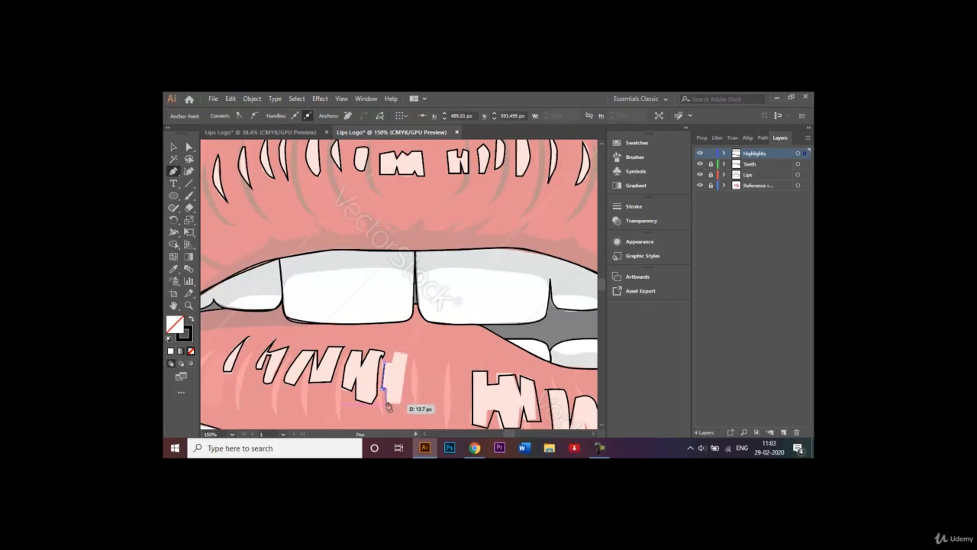
pyautogui.click(385, 403)
pyautogui.click(402, 404)
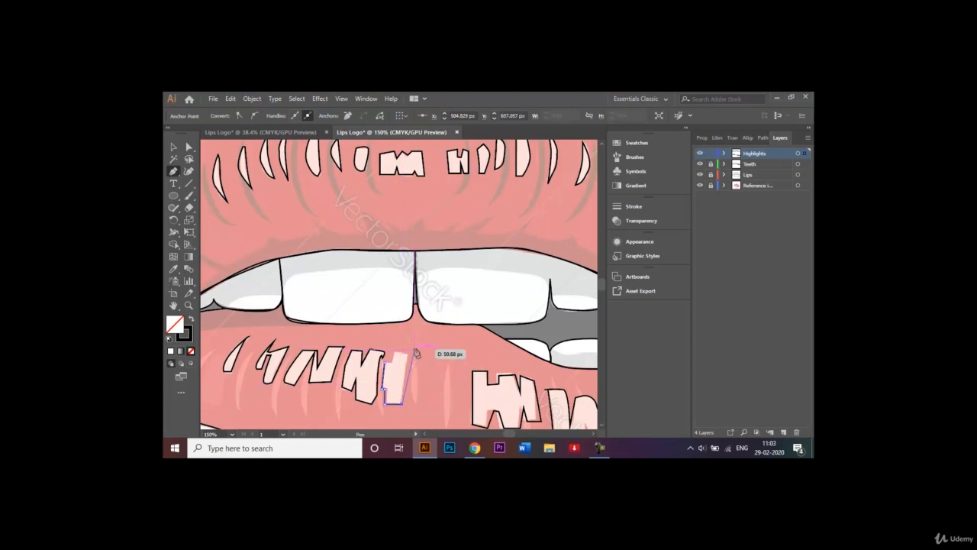
# Step: Finish the blocky highlight's outline along its right side, top edge and upper-left step, and deselect it
pyautogui.click(409, 356)
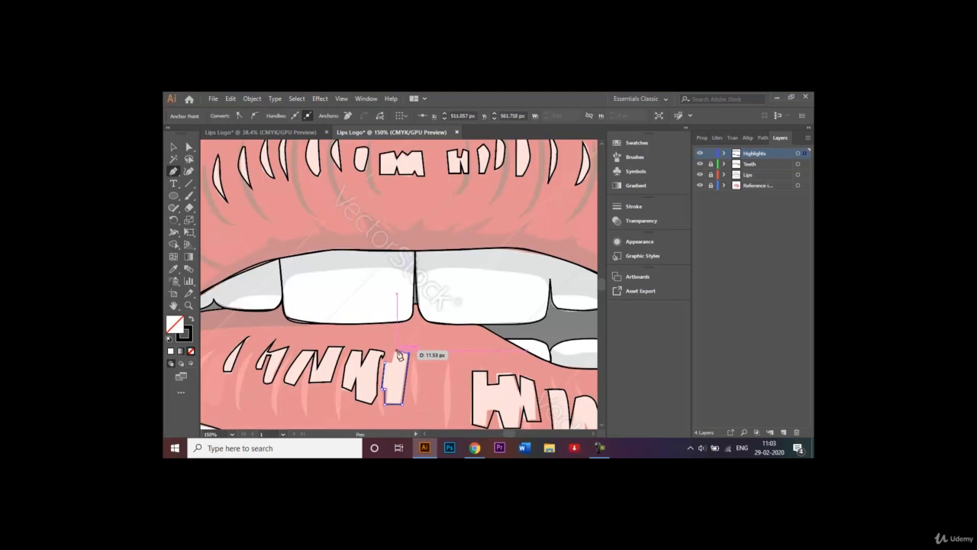
pyautogui.click(395, 353)
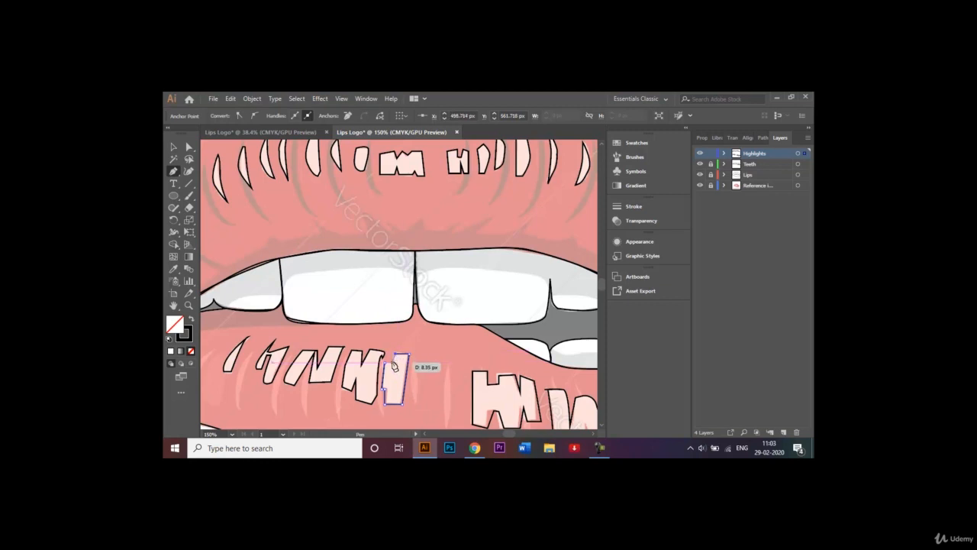
pyautogui.click(392, 363)
pyautogui.click(175, 146)
pyautogui.click(308, 227)
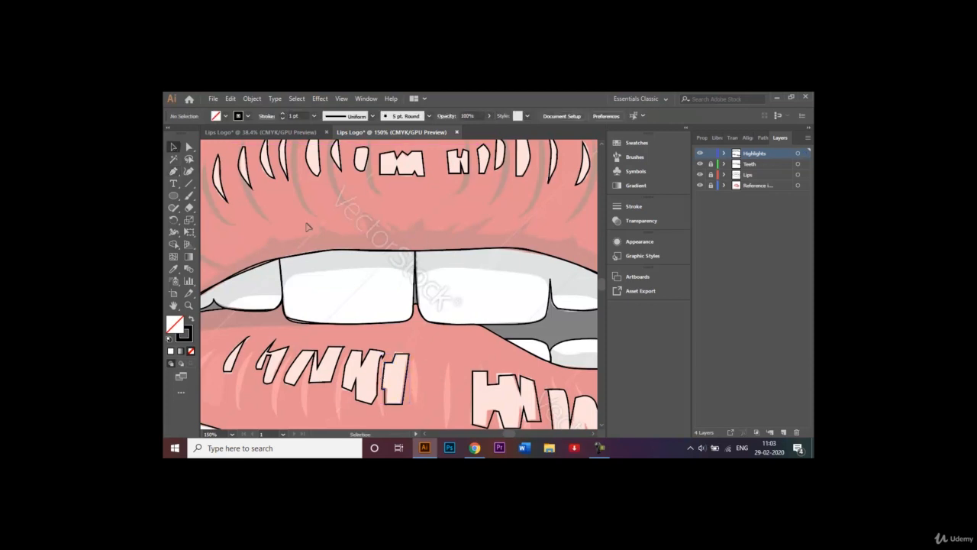
# Step: Trace the upper lip shadow's lower edge from the left mouth corner along the top of the teeth to the center
pyautogui.hotkey('ctrl', '1')
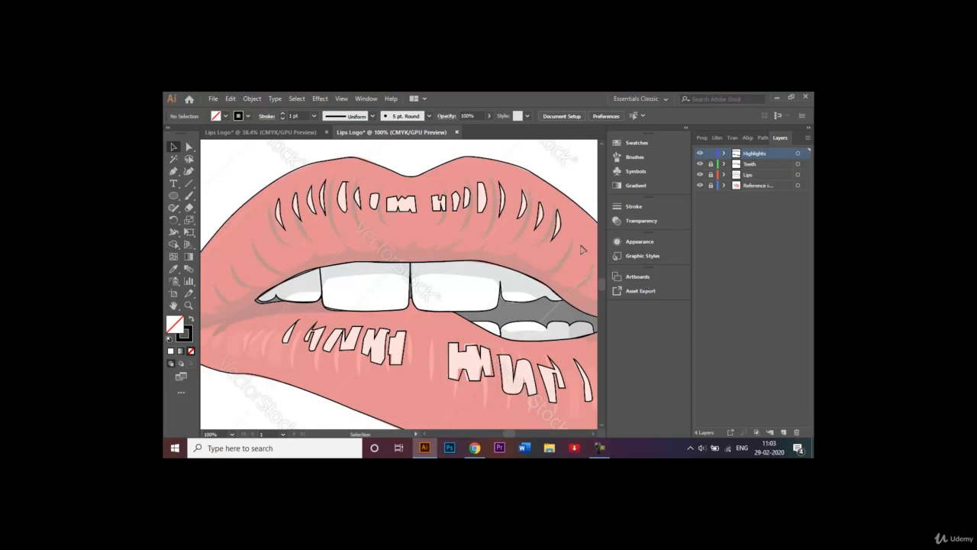
pyautogui.click(427, 433)
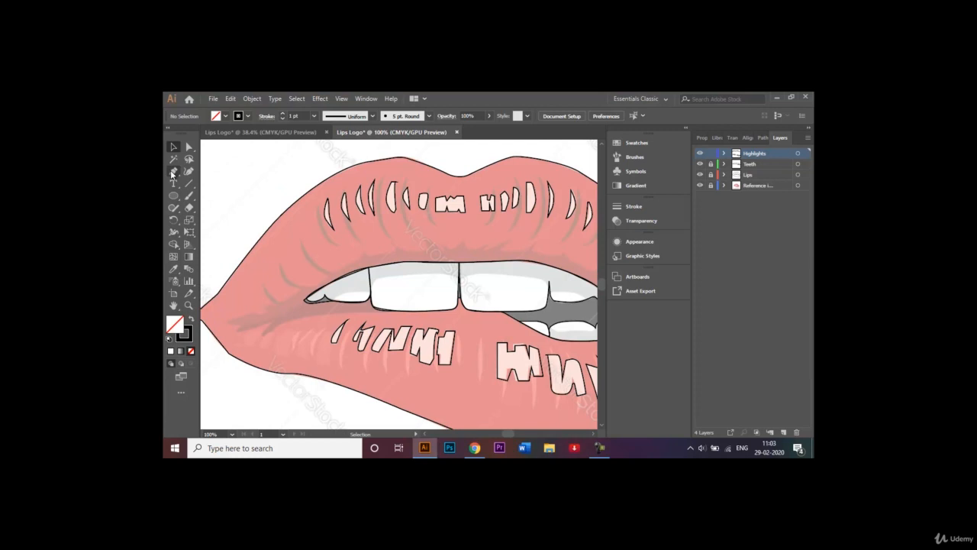
pyautogui.click(228, 322)
pyautogui.click(256, 323)
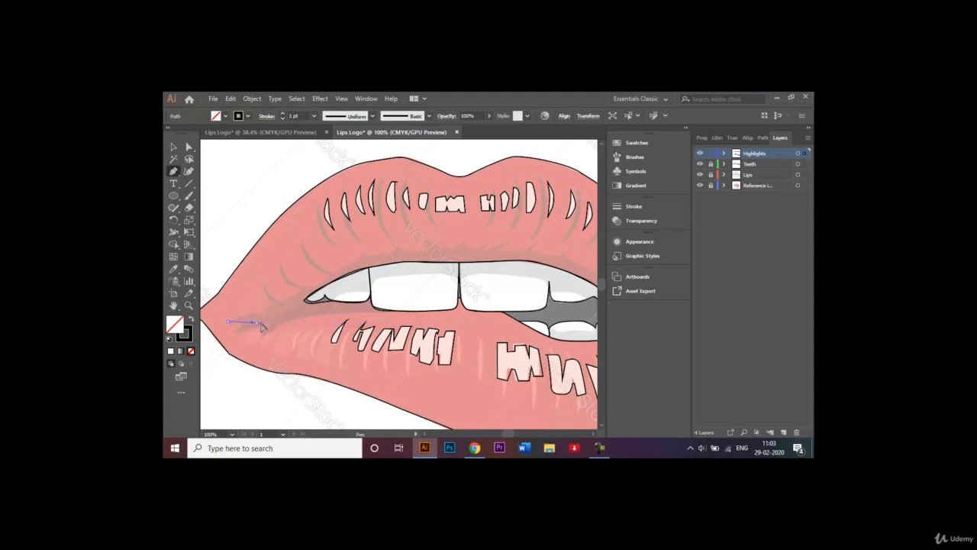
pyautogui.moveTo(272, 320); pyautogui.dragTo(273, 320)
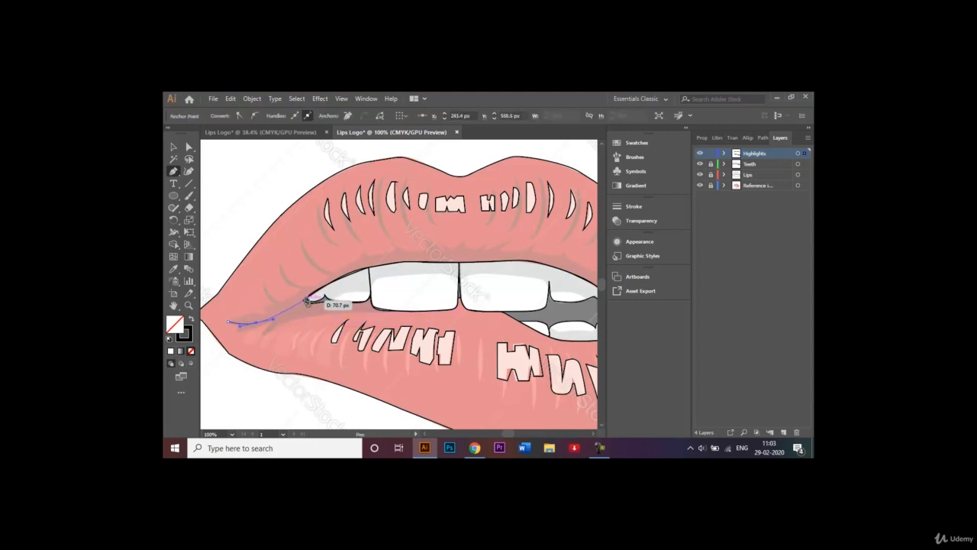
pyautogui.click(309, 300)
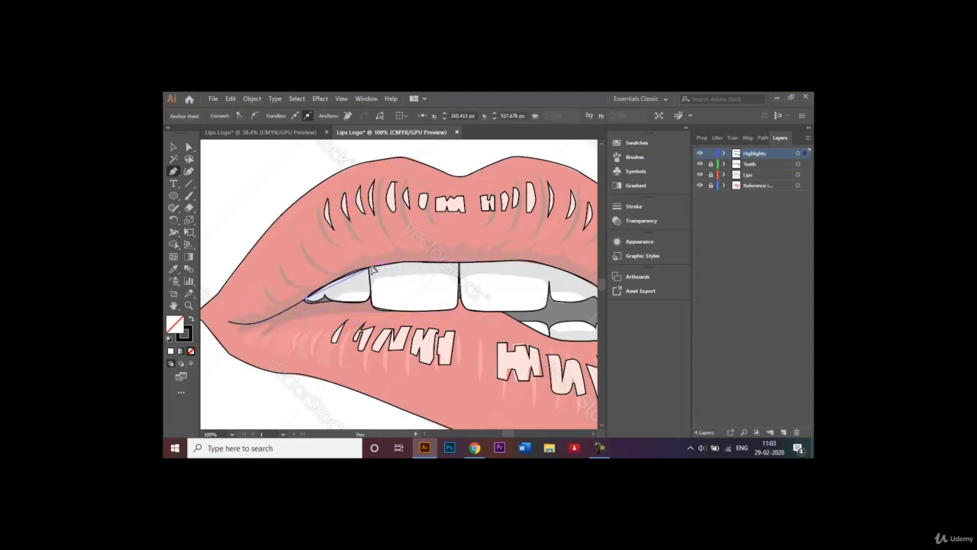
pyautogui.moveTo(394, 265); pyautogui.dragTo(395, 264)
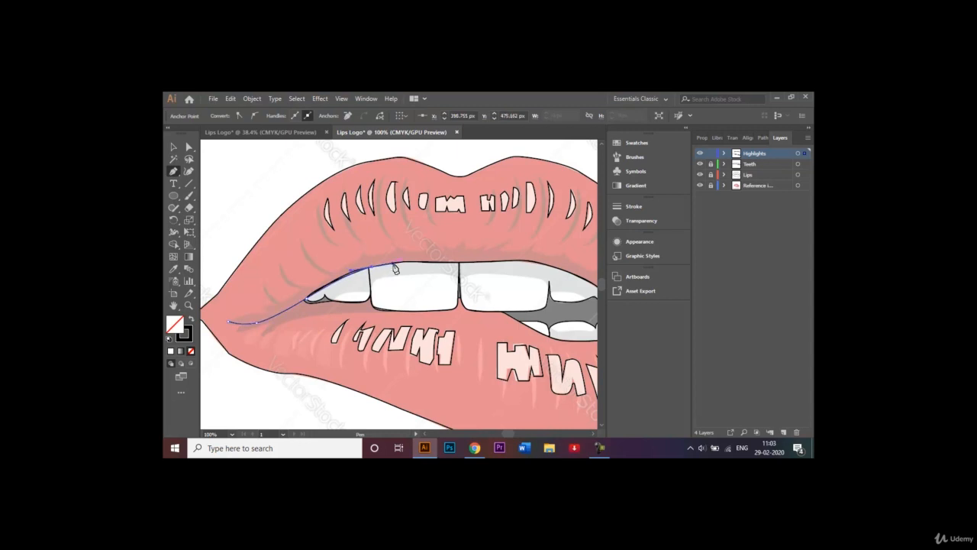
pyautogui.click(451, 263)
# Step: Trace the shadow's spiky upper edge from the center gap between the front teeth back toward the left mouth corner
pyautogui.moveTo(461, 266); pyautogui.dragTo(402, 249)
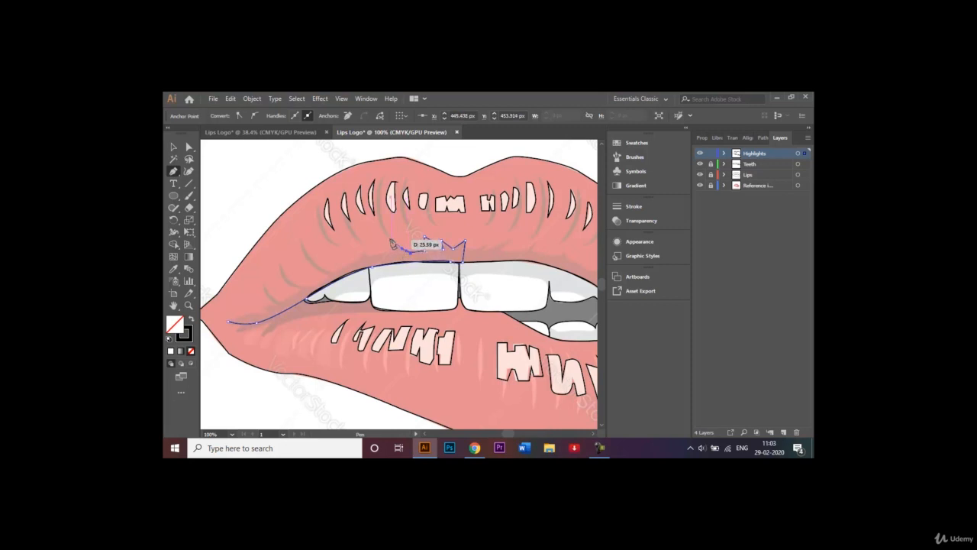
pyautogui.click(390, 240)
pyautogui.click(397, 250)
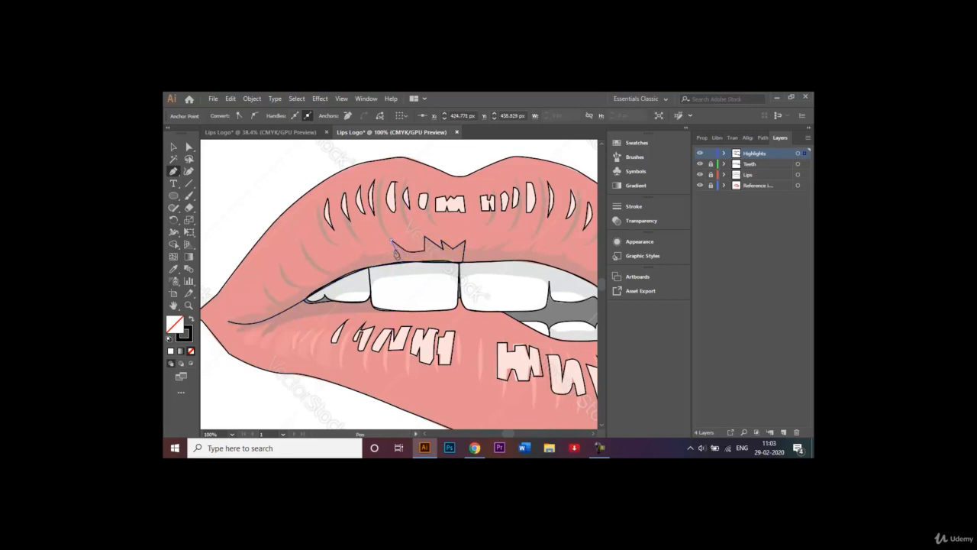
pyautogui.click(372, 256)
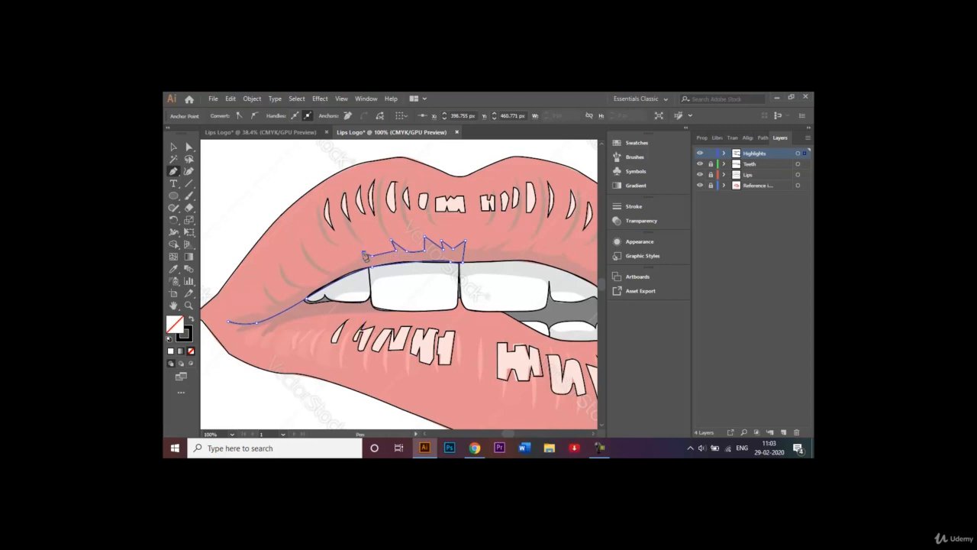
pyautogui.click(356, 262)
pyautogui.click(335, 277)
# Step: Extend the shadow path around the curved pointed crease above the left teeth, up to its tip and back down
pyautogui.moveTo(298, 248); pyautogui.dragTo(300, 227)
pyautogui.click(301, 241)
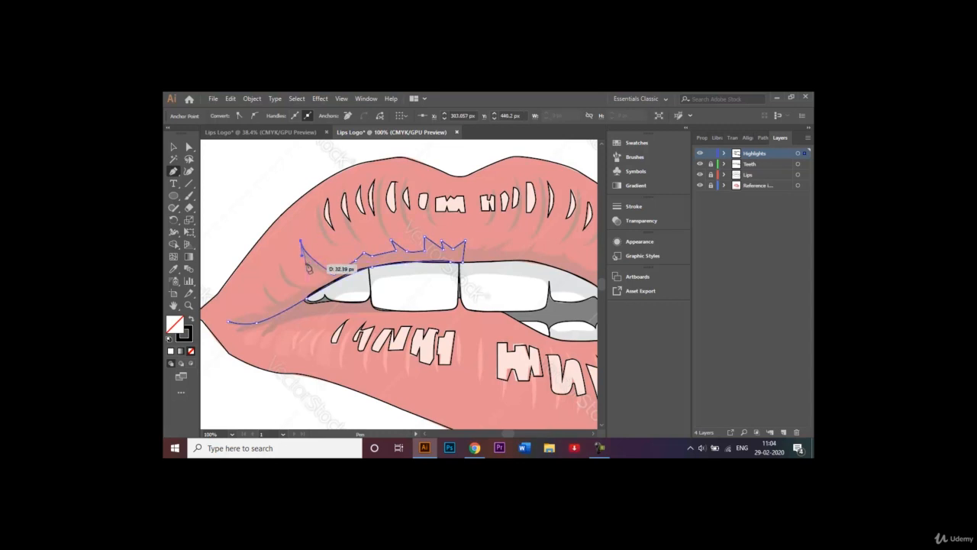
pyautogui.moveTo(306, 264); pyautogui.dragTo(331, 281)
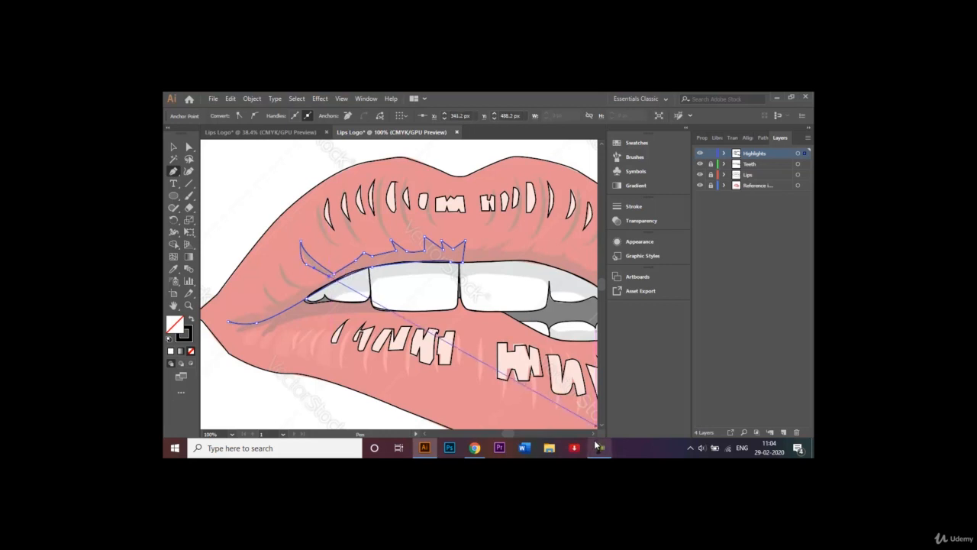
pyautogui.click(766, 399)
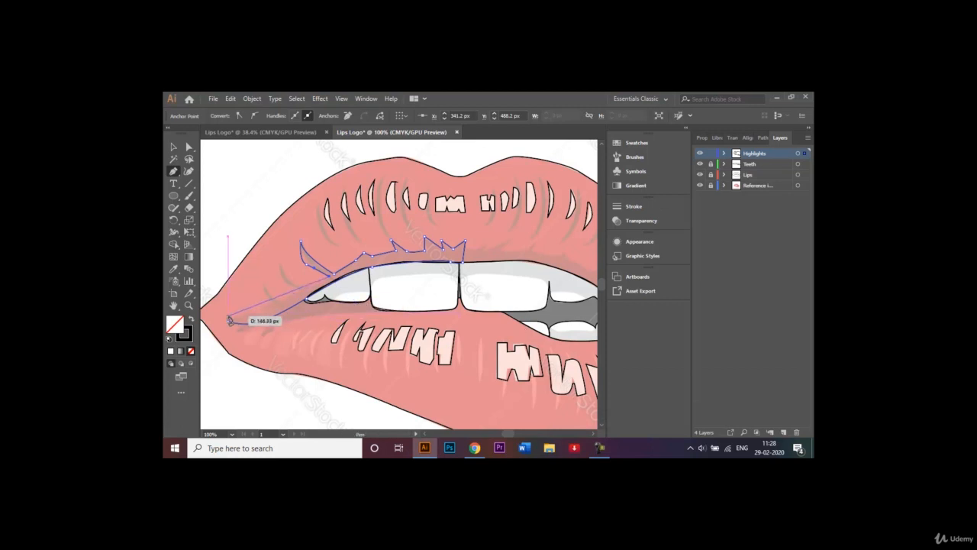
# Step: Extend the shadow path along the next curved crease toward the mouth corner and remove the outgoing handle at its tip
pyautogui.moveTo(229, 320); pyautogui.dragTo(300, 286)
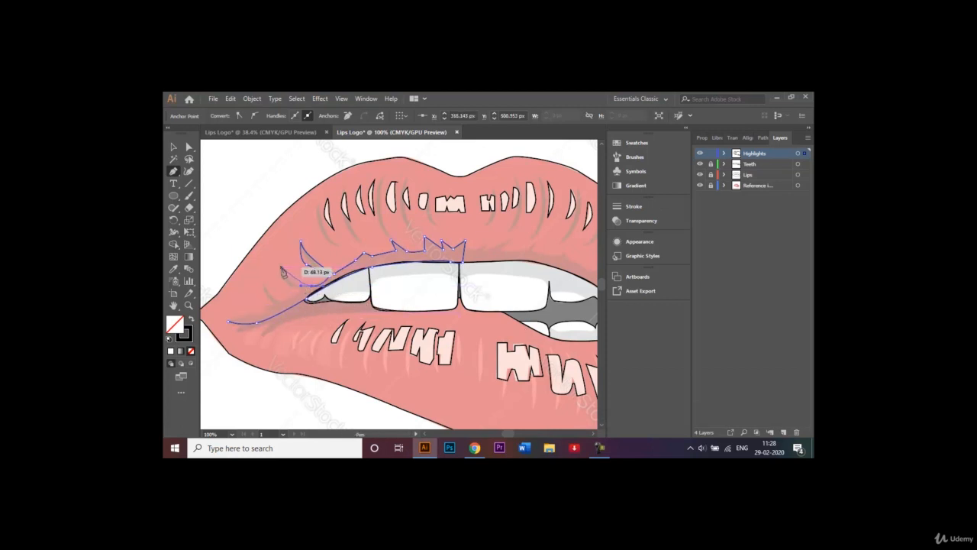
pyautogui.click(281, 262)
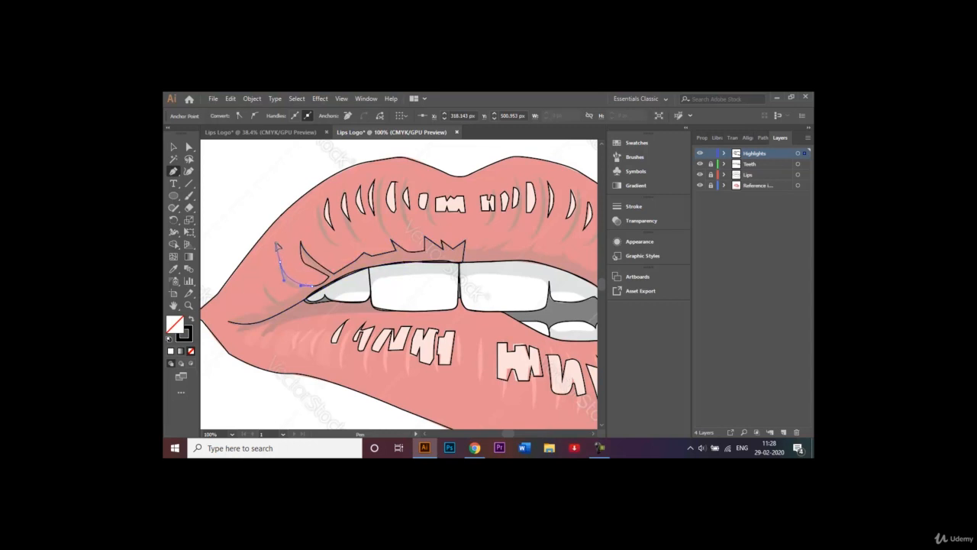
pyautogui.moveTo(277, 238); pyautogui.dragTo(278, 239)
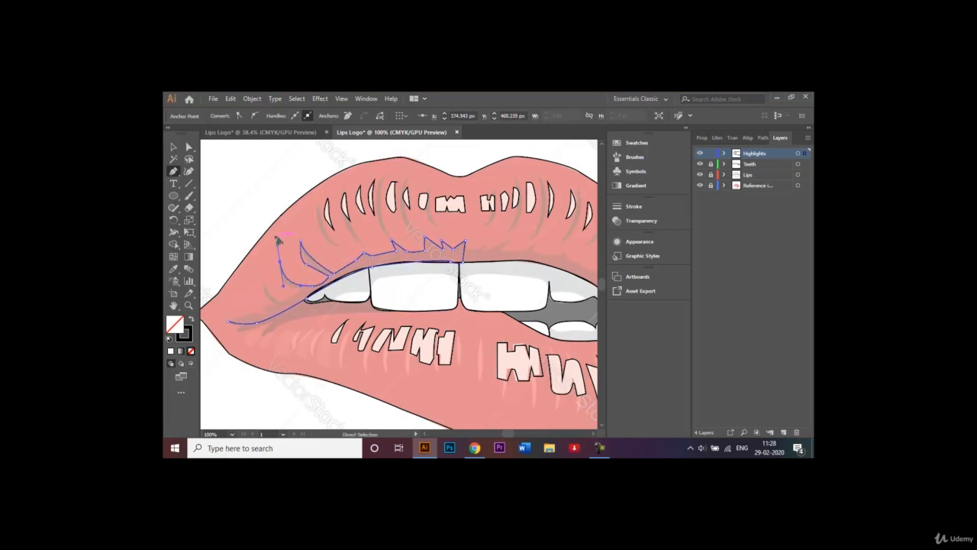
pyautogui.hotkey('ctrl', '+')
pyautogui.hotkey('ctrl', '+')
pyautogui.hotkey('ctrl', '+')
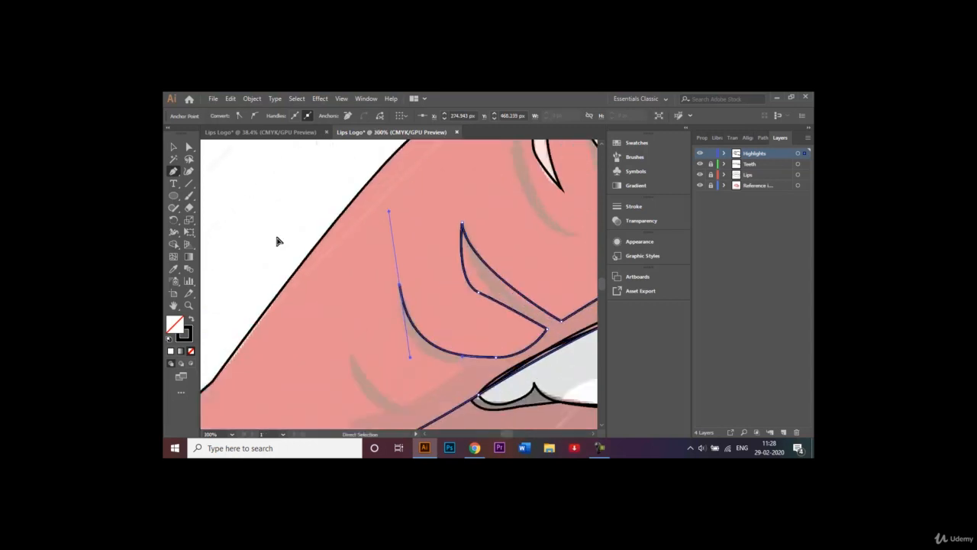
pyautogui.click(399, 286)
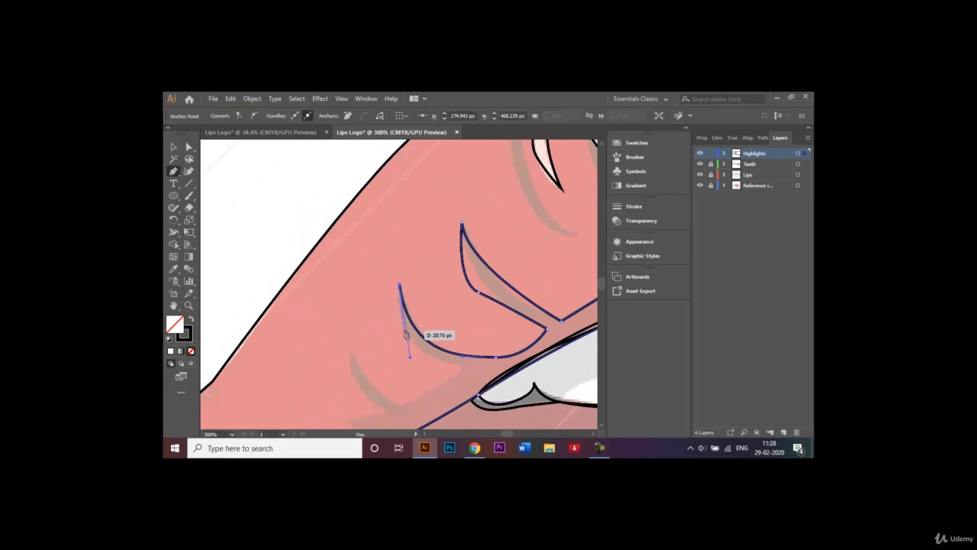
# Step: Trace the lower edge of the middle crescent crease on the upper lip's left side with curved Pen segments, ending in a corner point
pyautogui.moveTo(406, 335); pyautogui.dragTo(415, 345)
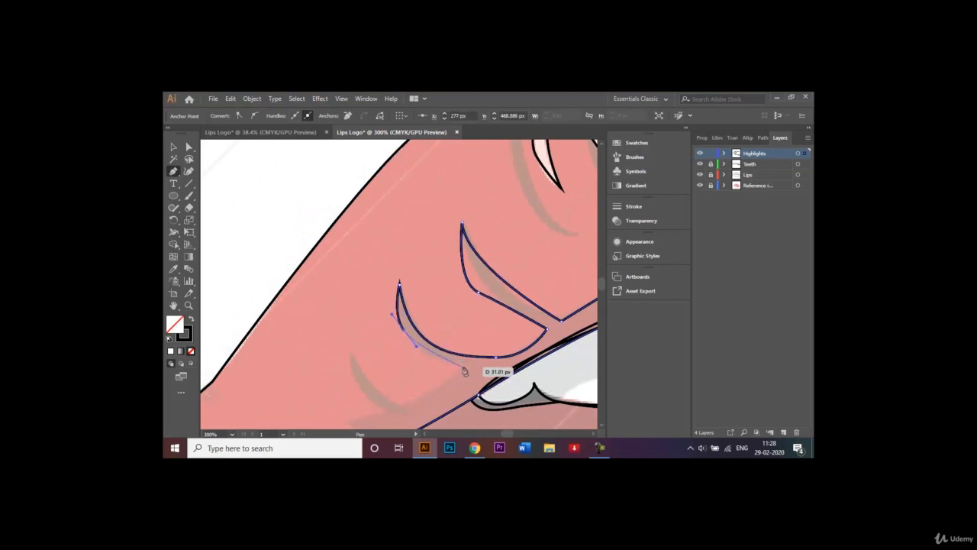
pyautogui.moveTo(462, 366); pyautogui.dragTo(468, 368)
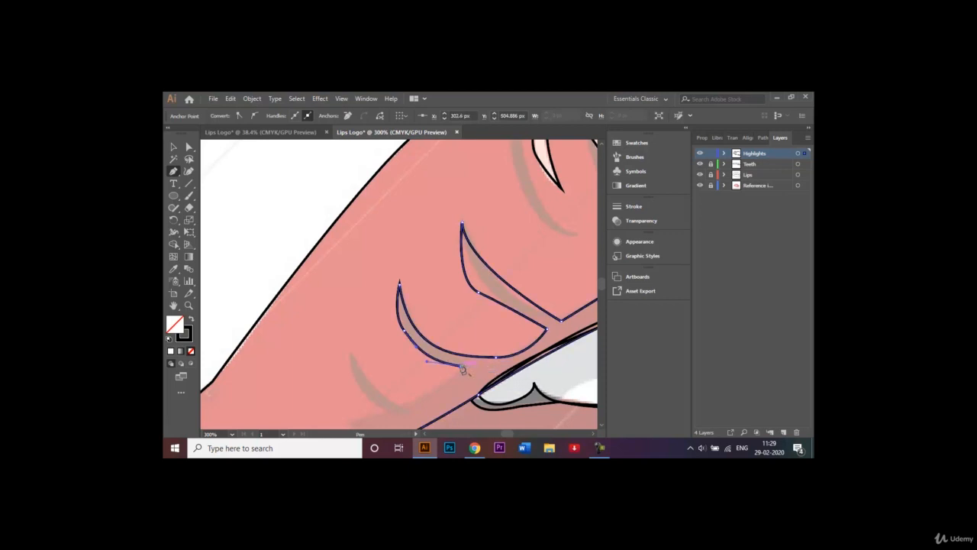
pyautogui.click(462, 368)
# Step: Continue the shadow path around the third, lowest crescent crease on the upper lip's left side, following the grey reference shape
pyautogui.click(400, 406)
pyautogui.moveTo(345, 358); pyautogui.dragTo(341, 324)
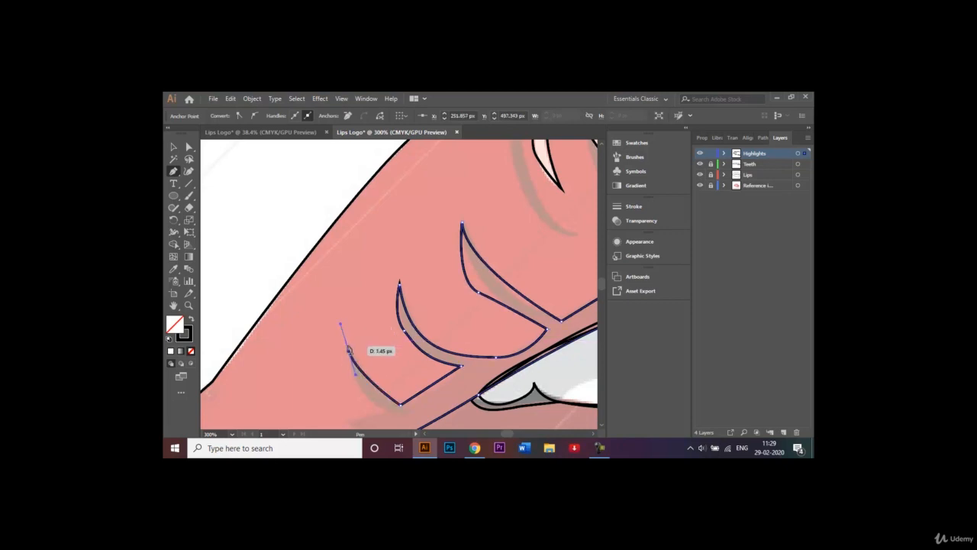
pyautogui.click(348, 351)
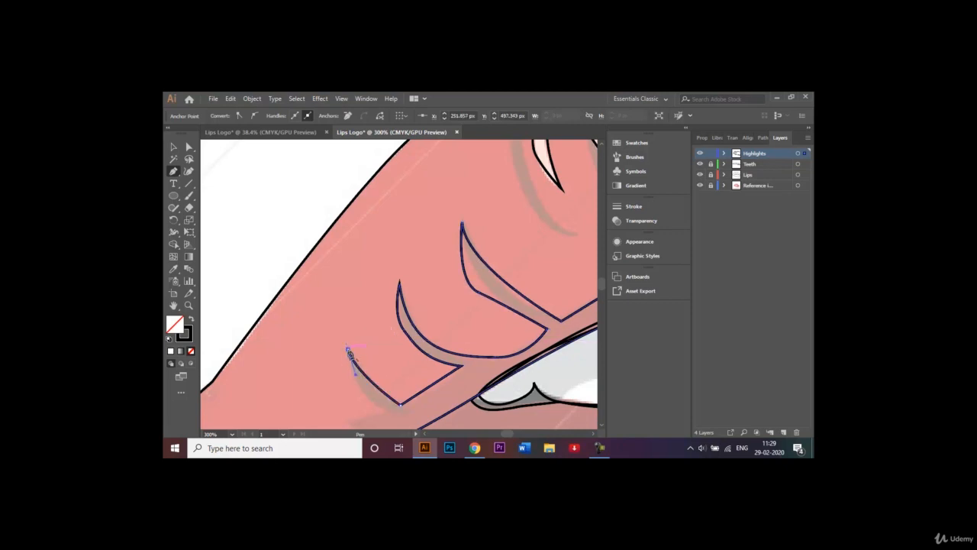
pyautogui.moveTo(367, 399); pyautogui.dragTo(379, 410)
pyautogui.click(387, 413)
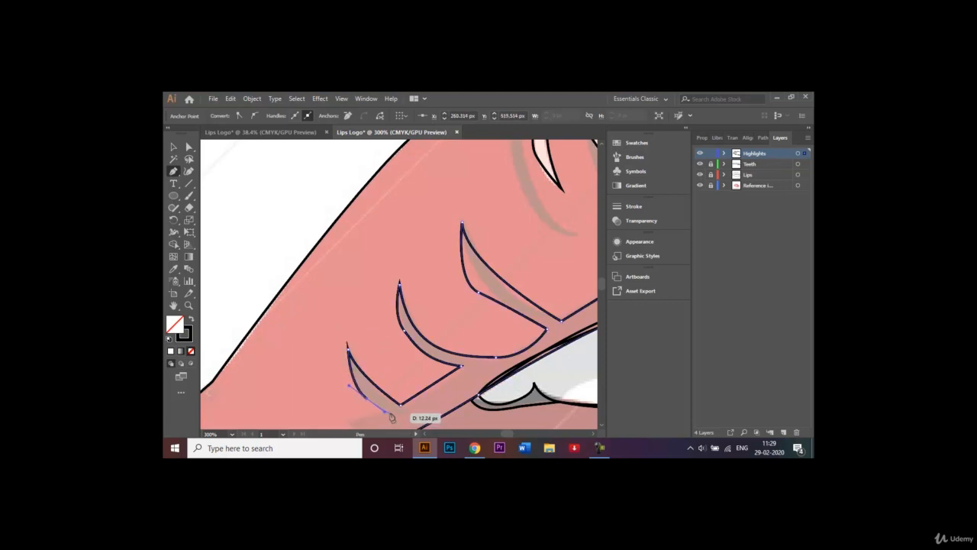
# Step: Complete the upper-lip shadow outline down to the left mouth corner, close it at its starting point and deselect it
pyautogui.hotkey('ctrl', '-')
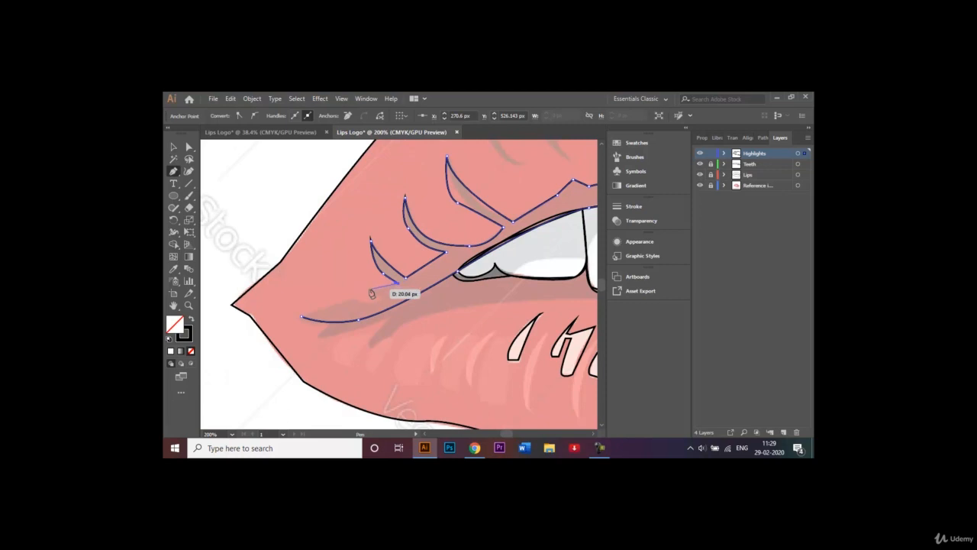
pyautogui.click(370, 289)
pyautogui.click(379, 302)
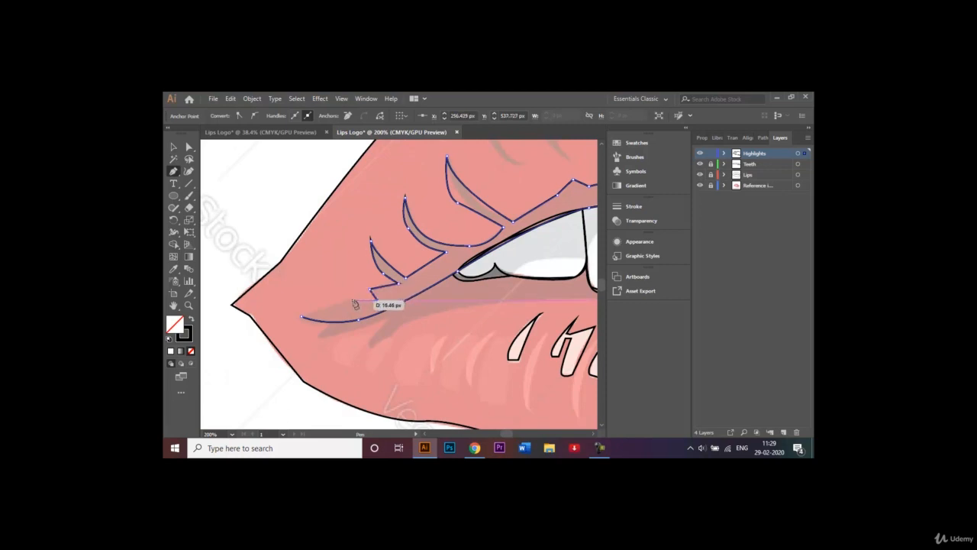
pyautogui.keyDown('ctrl'); pyautogui.click(354, 303); pyautogui.keyUp('ctrl')
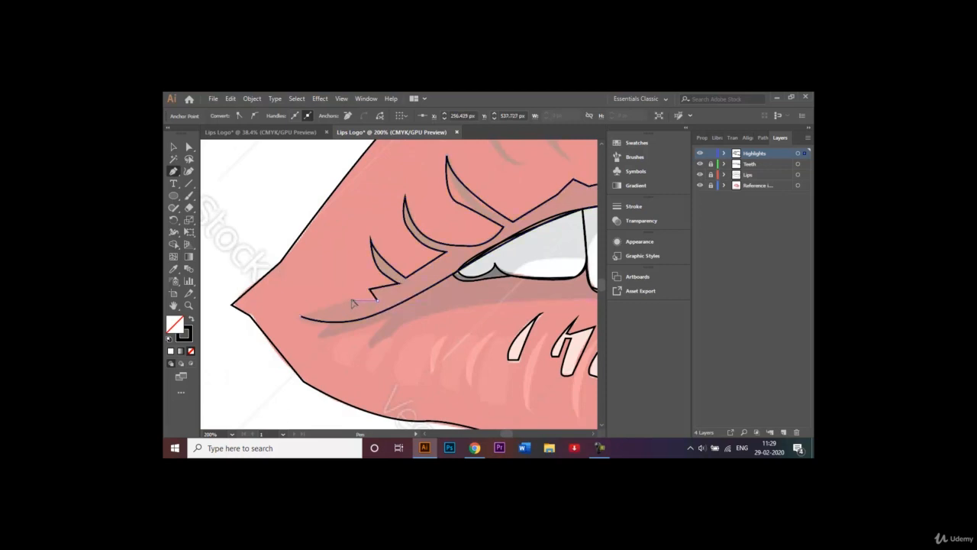
pyautogui.click(302, 317)
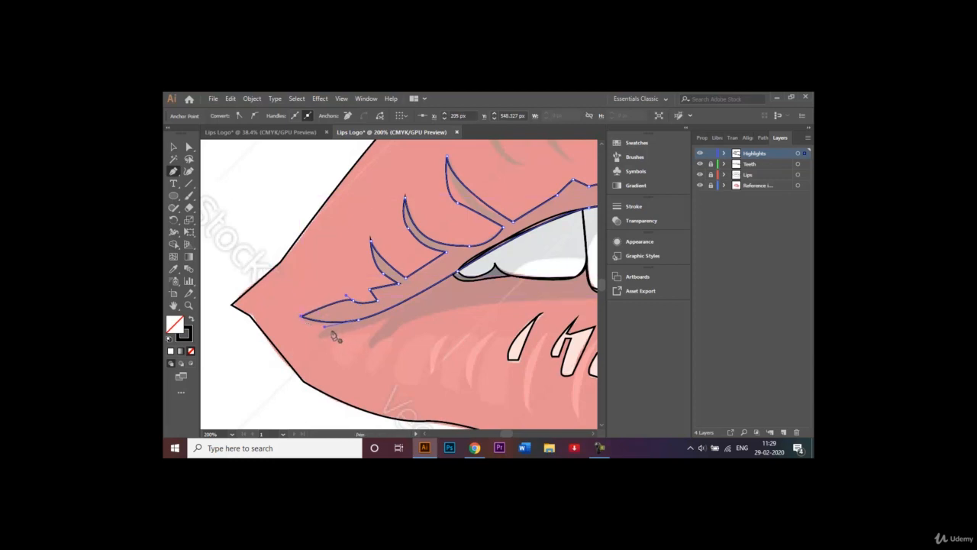
pyautogui.click(174, 147)
pyautogui.click(248, 177)
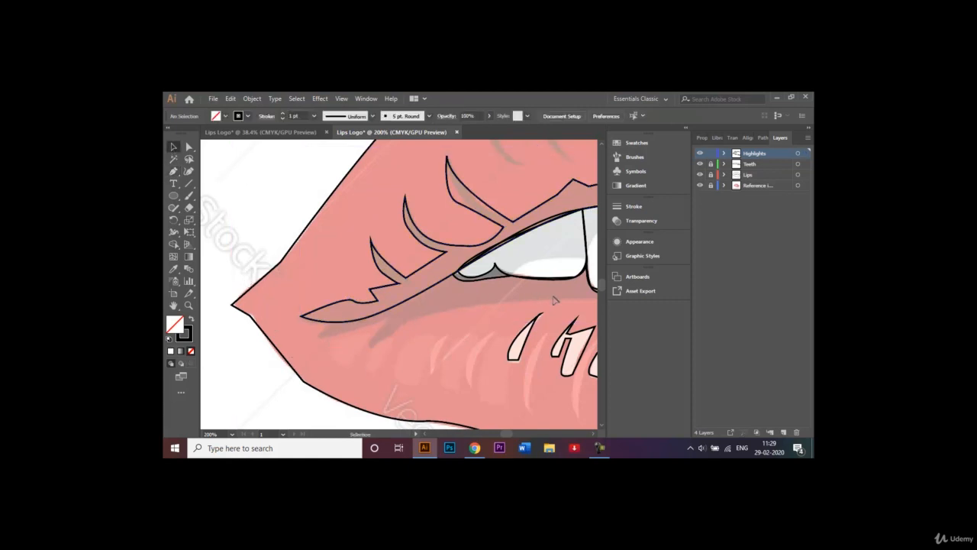
# Step: Draw the lower edge of the lower-lip shadow with the Pen tool, from the left mouth corner to beneath the large front tooth
pyautogui.click(174, 171)
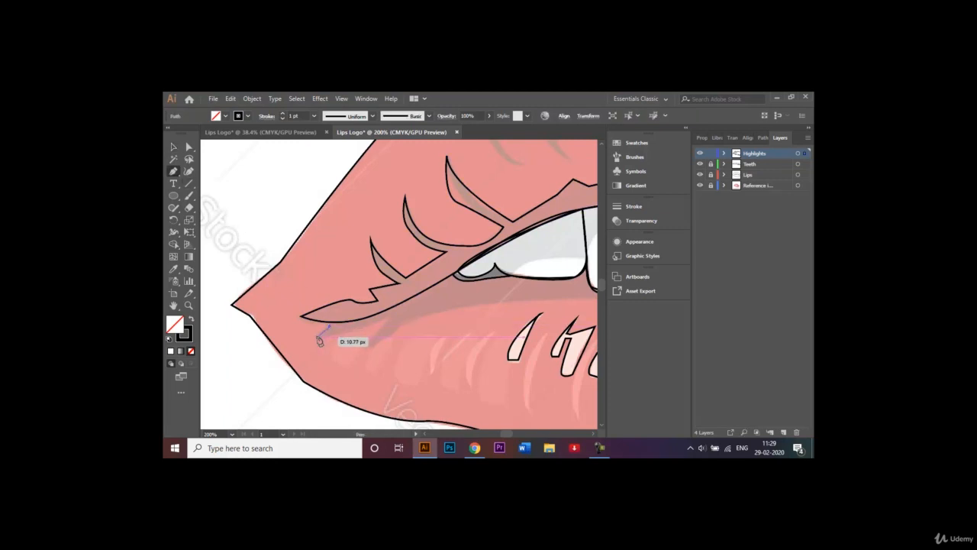
pyautogui.moveTo(318, 336); pyautogui.dragTo(539, 307)
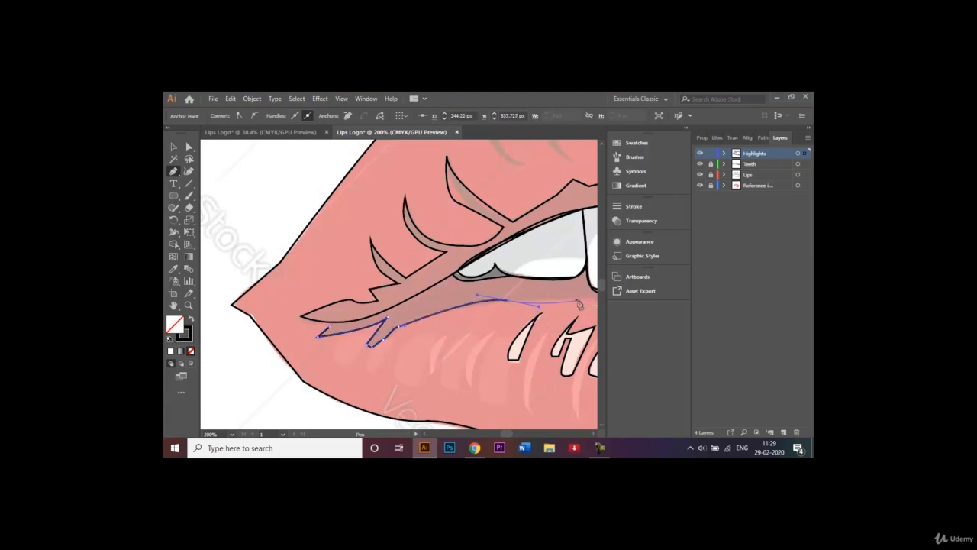
pyautogui.click(508, 300)
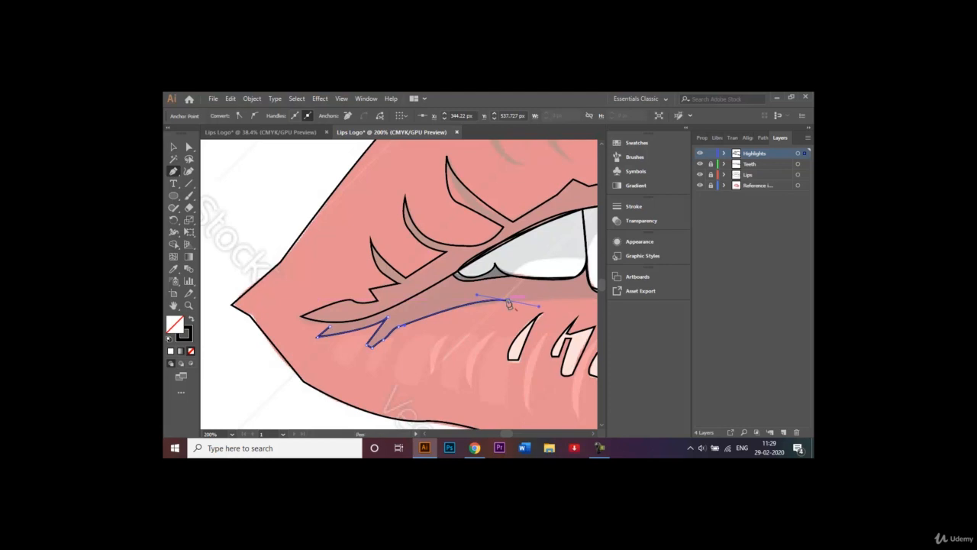
pyautogui.click(581, 300)
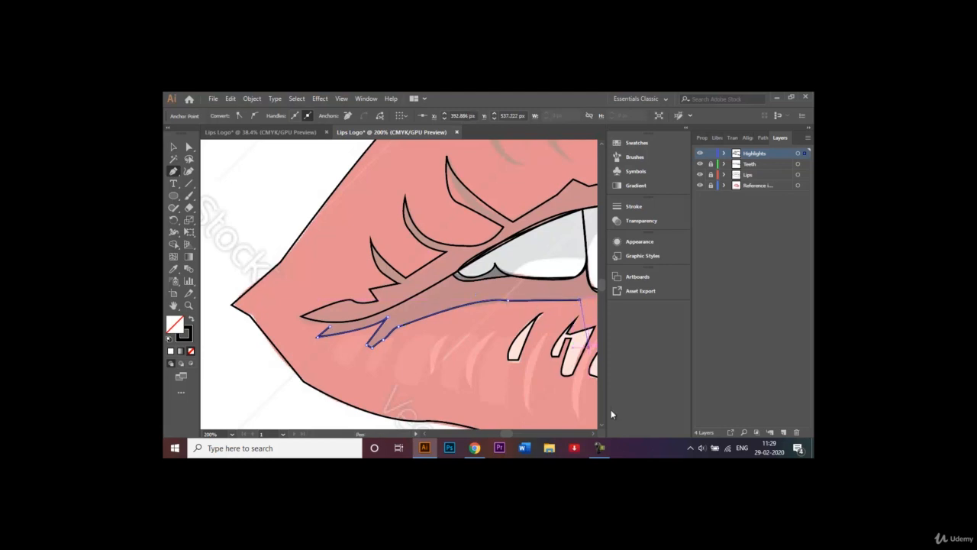
pyautogui.click(592, 433)
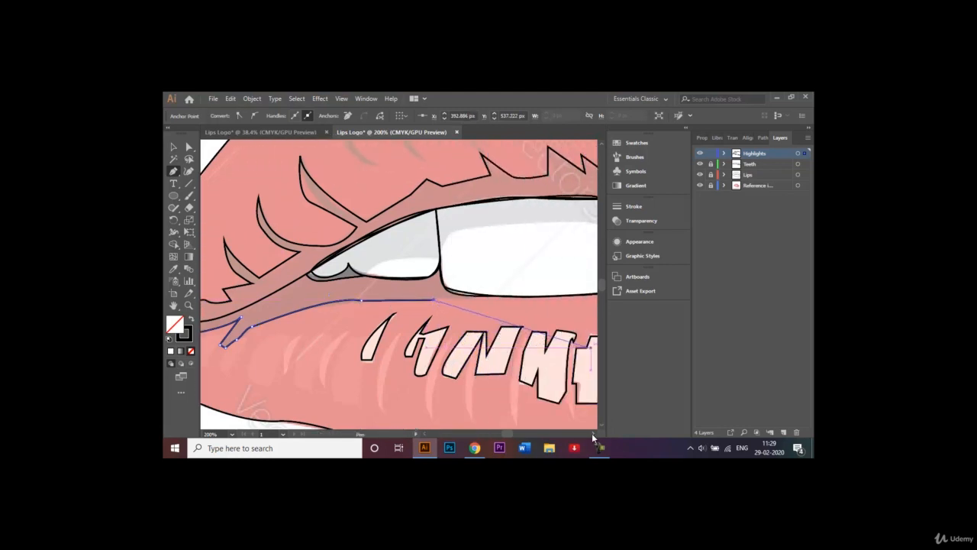
pyautogui.click(474, 296)
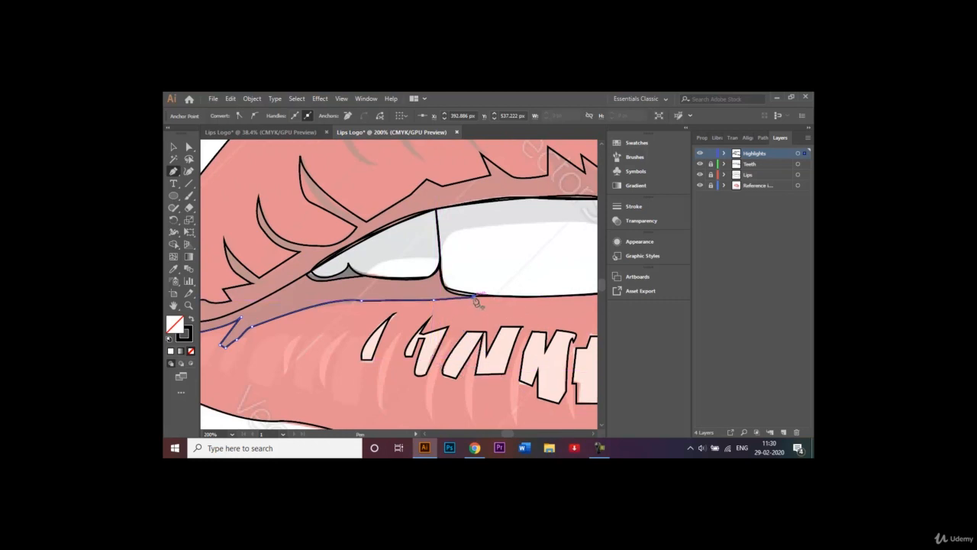
# Step: Continue the lower-lip shadow path back along the bottom edges of the teeth to the left end of the mouth opening
pyautogui.click(441, 280)
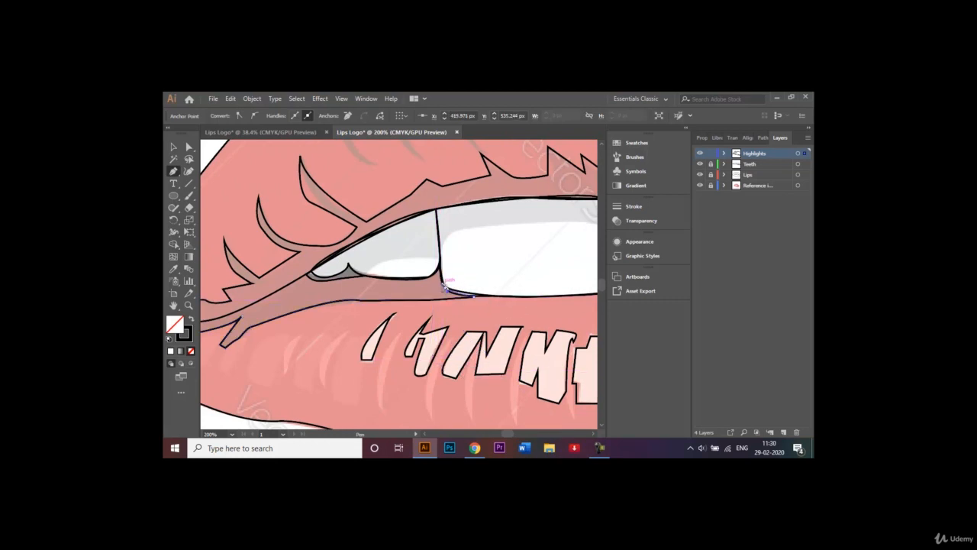
pyautogui.moveTo(441, 281); pyautogui.dragTo(440, 278)
pyautogui.click(440, 265)
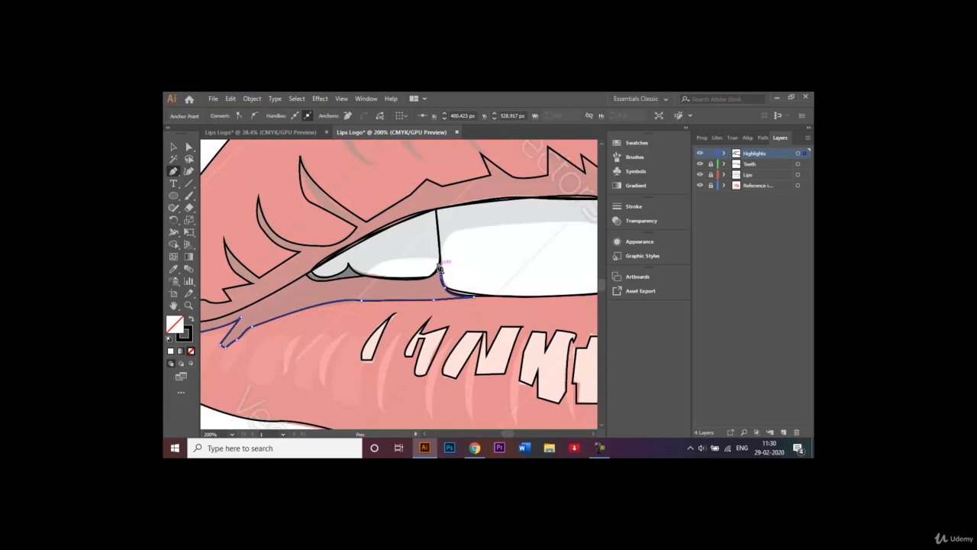
pyautogui.moveTo(406, 280); pyautogui.dragTo(331, 282)
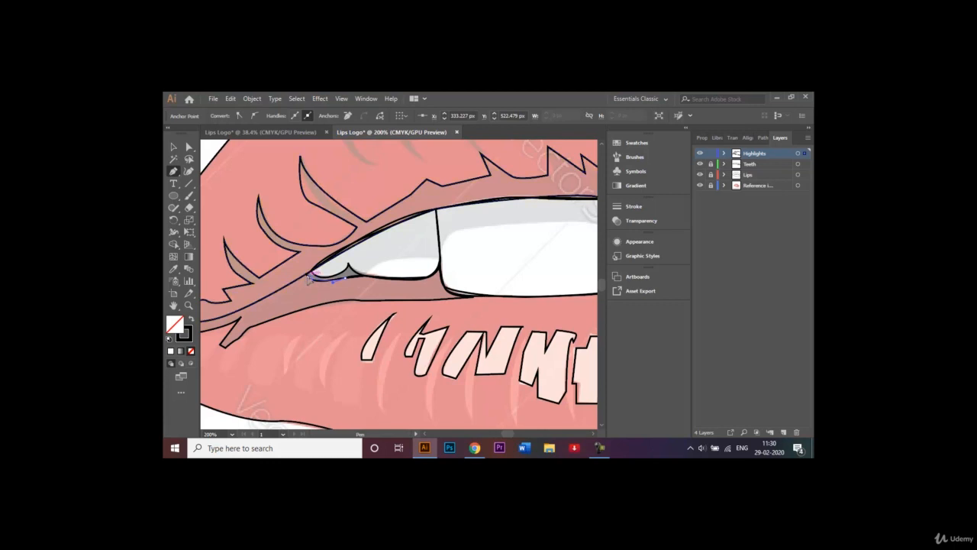
pyautogui.click(310, 277)
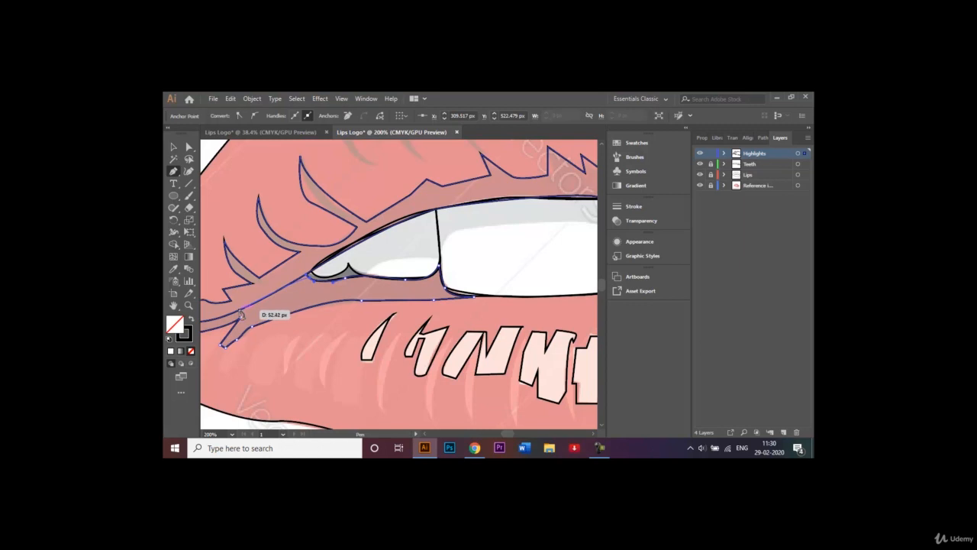
# Step: Follow the upper-lip shadow's edge toward the left mouth corner, close the lower-lip shadow path there and deselect it
pyautogui.click(238, 310)
pyautogui.click(229, 317)
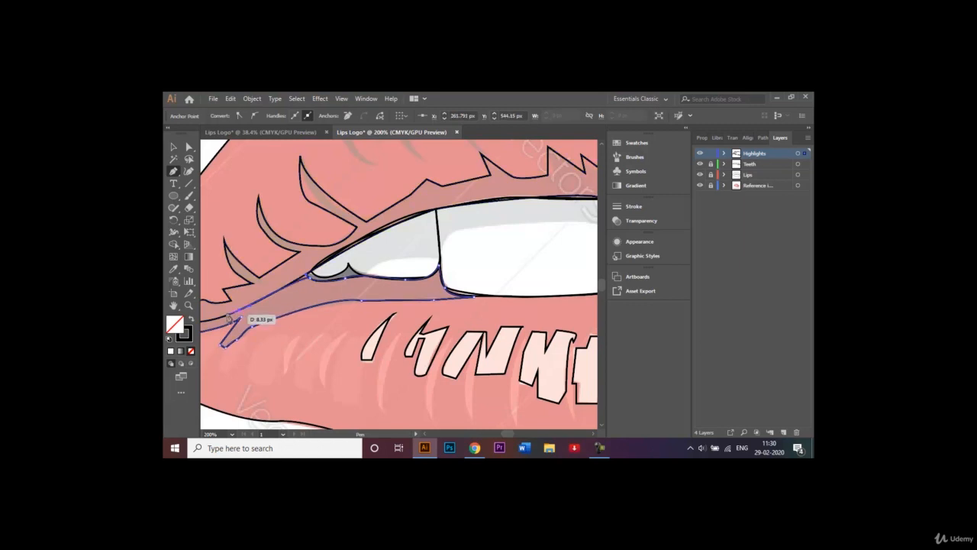
pyautogui.click(426, 433)
pyautogui.click(426, 433)
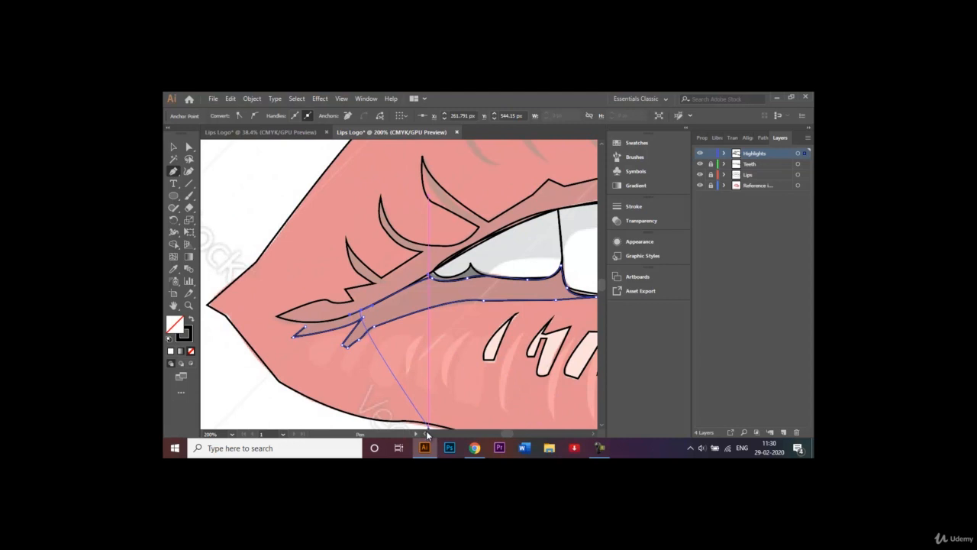
pyautogui.click(310, 326)
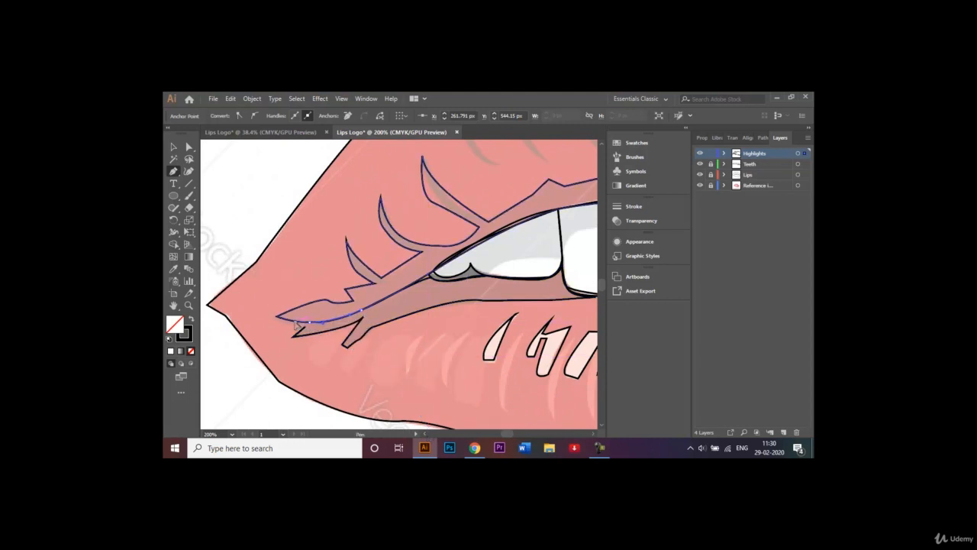
pyautogui.click(309, 326)
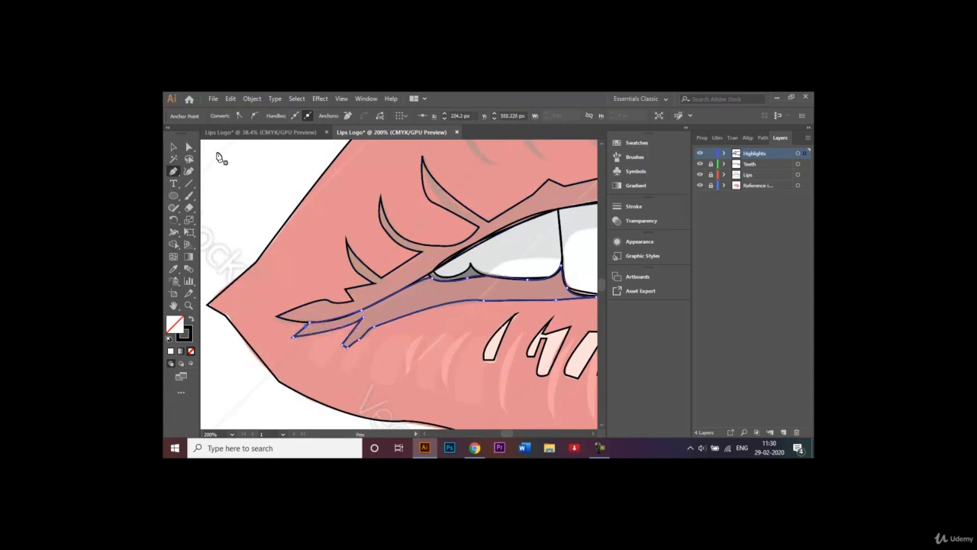
pyautogui.click(173, 147)
pyautogui.click(304, 194)
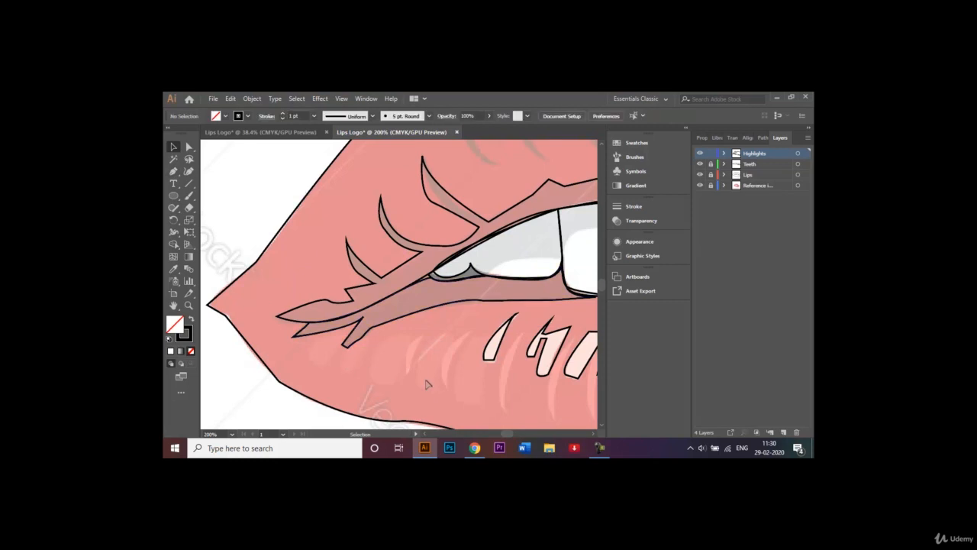
# Step: Create a mirrored copy of the upper-lip shadow shape by reflecting it across the vertical axis
pyautogui.hotkey('ctrl', '-')
pyautogui.hotkey('ctrl', '-')
pyautogui.hotkey('ctrl', '-')
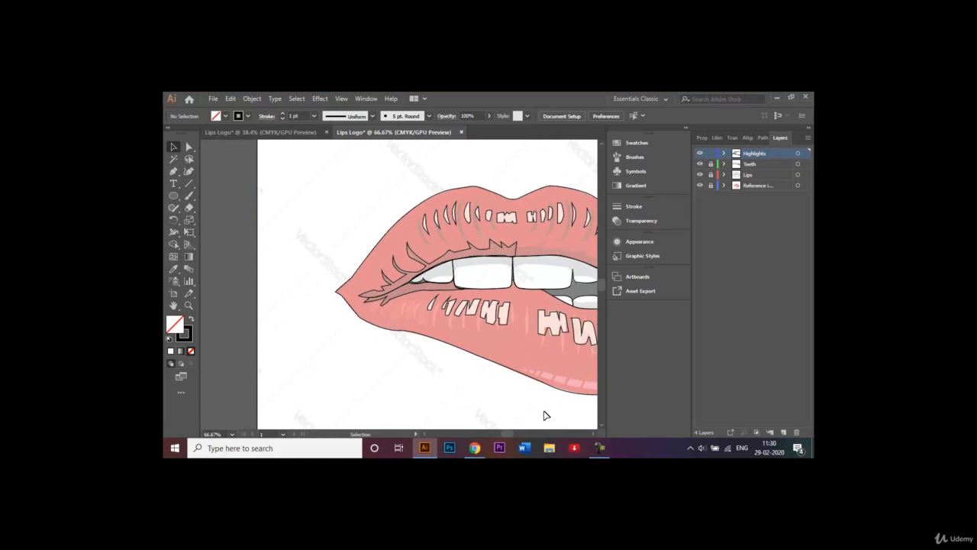
pyautogui.hscroll(5, 593, 432)
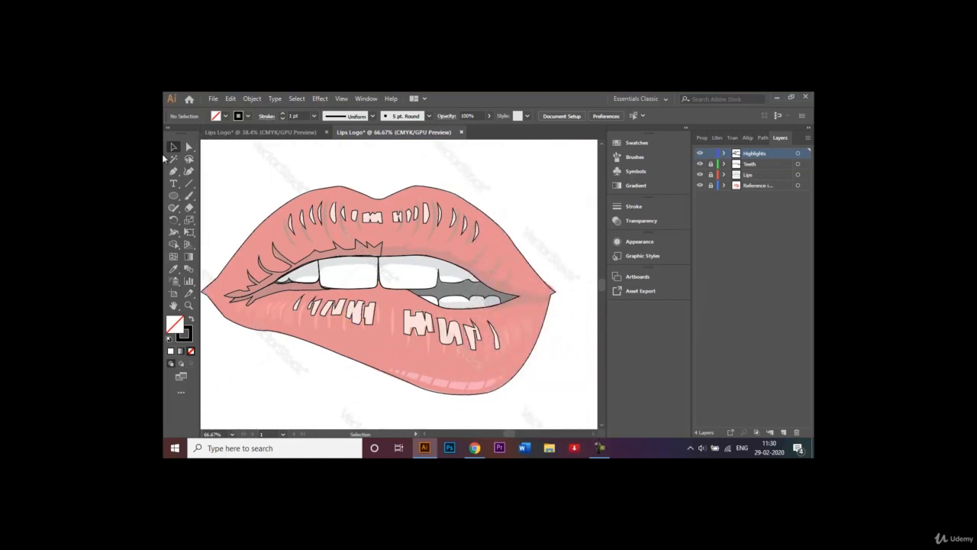
pyautogui.click(338, 256)
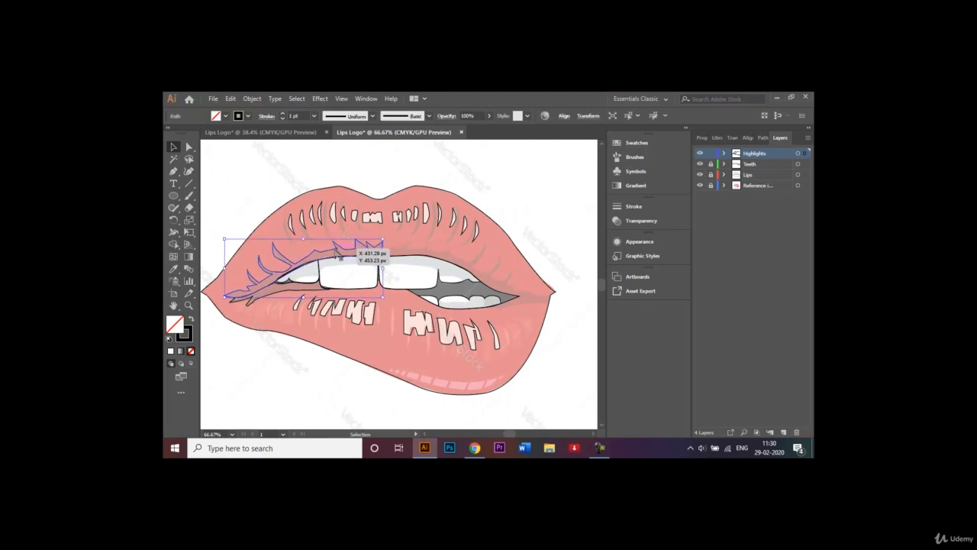
pyautogui.rightClick(307, 257)
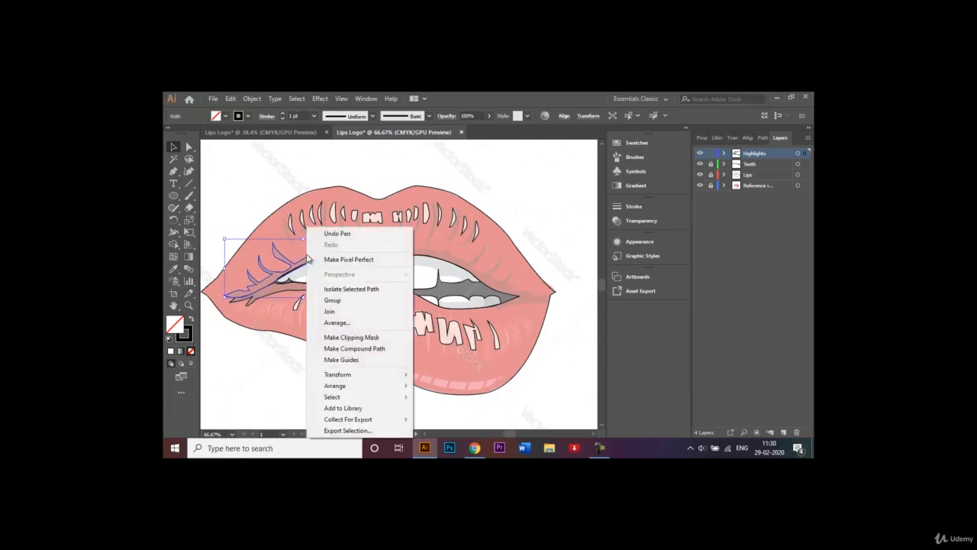
pyautogui.moveTo(393, 374)
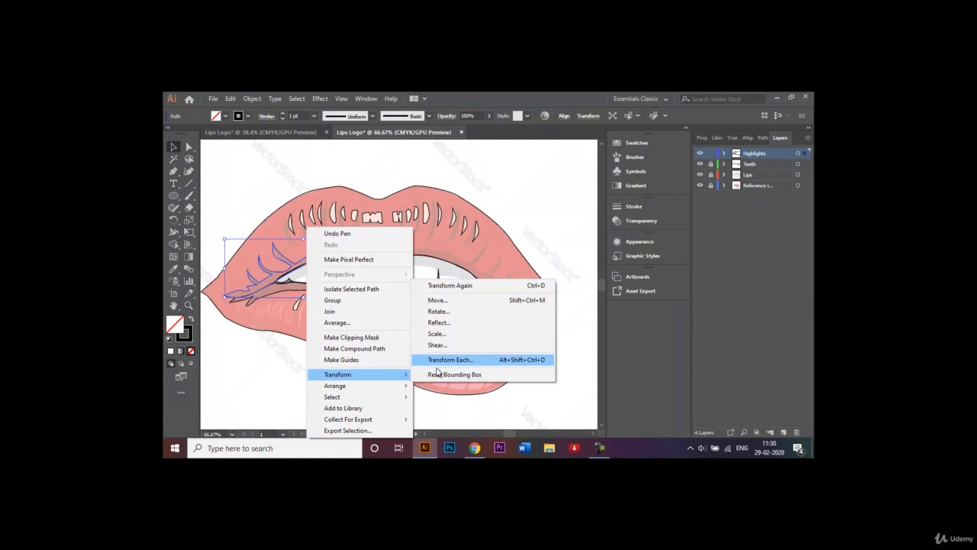
pyautogui.click(481, 323)
pyautogui.click(539, 361)
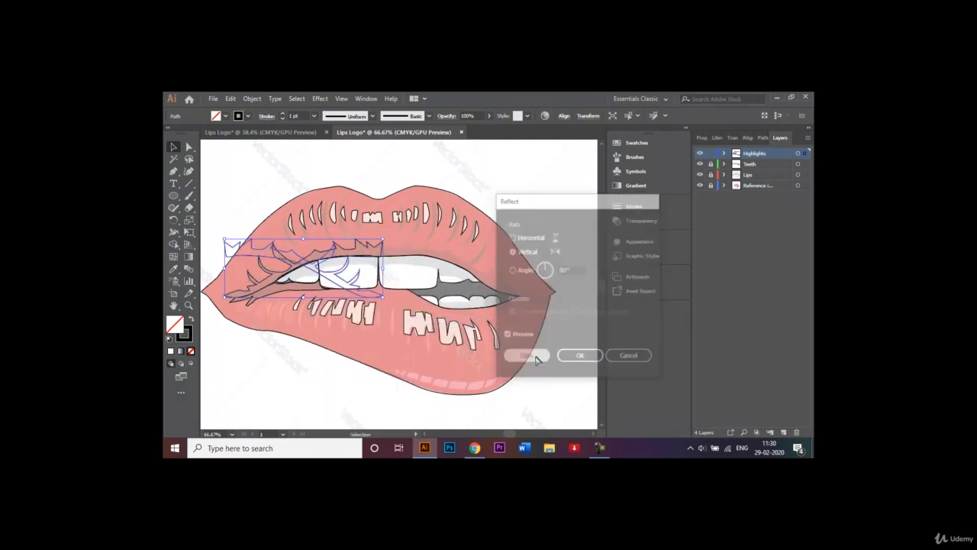
# Step: Move the mirrored shadow copy horizontally onto the right half of the upper lip so it meets the original at the center, and deselect it
pyautogui.hotkey('shift', 'Right')
pyautogui.hotkey('shift', 'Right')
pyautogui.hotkey('shift', 'Right')
pyautogui.hotkey('shift', 'Right')
pyautogui.hotkey('shift', 'Right')
pyautogui.hotkey('shift', 'Right')
pyautogui.hotkey('shift', 'Right')
pyautogui.hotkey('shift', 'Right')
pyautogui.hotkey('shift', 'Right')
pyautogui.hotkey('shift', 'Right')
pyautogui.hotkey('shift', 'Right')
pyautogui.hotkey('shift', 'Right')
pyautogui.hotkey('shift', 'Right')
pyautogui.hotkey('shift', 'Right')
pyautogui.hotkey('shift', 'Right')
pyautogui.hotkey('shift', 'Right')
pyautogui.hotkey('shift', 'Right')
pyautogui.hotkey('shift', 'Right')
pyautogui.hotkey('shift', 'Right')
pyautogui.hotkey('shift', 'Right')
pyautogui.hotkey('shift', 'Right')
pyautogui.hotkey('shift', 'Right')
pyautogui.hotkey('shift', 'Right')
pyautogui.hotkey('shift', 'Right')
pyautogui.hotkey('shift', 'Right')
pyautogui.hotkey('shift', 'Right')
pyautogui.hotkey('shift', 'Right')
pyautogui.hotkey('shift', 'Right')
pyautogui.hotkey('shift', 'Right')
pyautogui.hotkey('shift', 'Right')
pyautogui.hotkey('shift', 'Right')
pyautogui.hotkey('shift', 'Right')
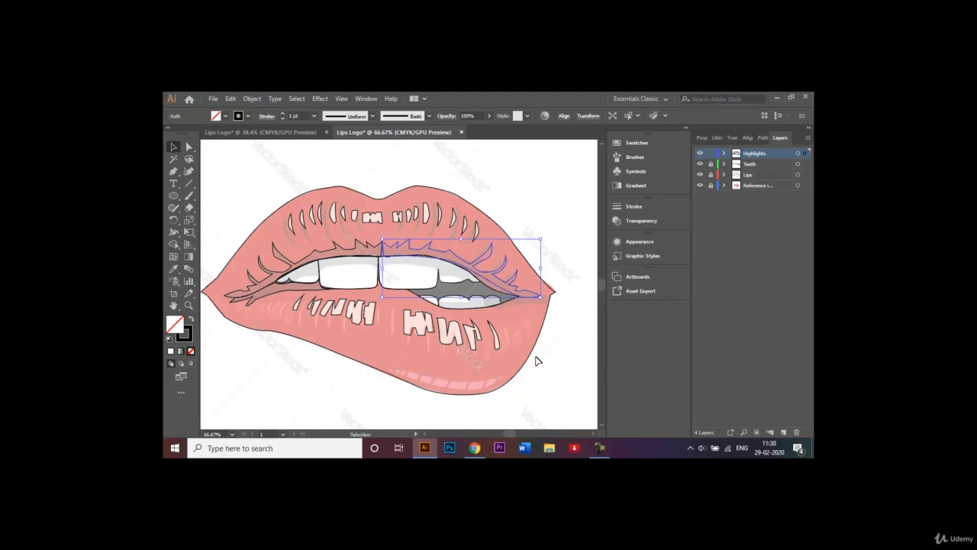
pyautogui.click(560, 305)
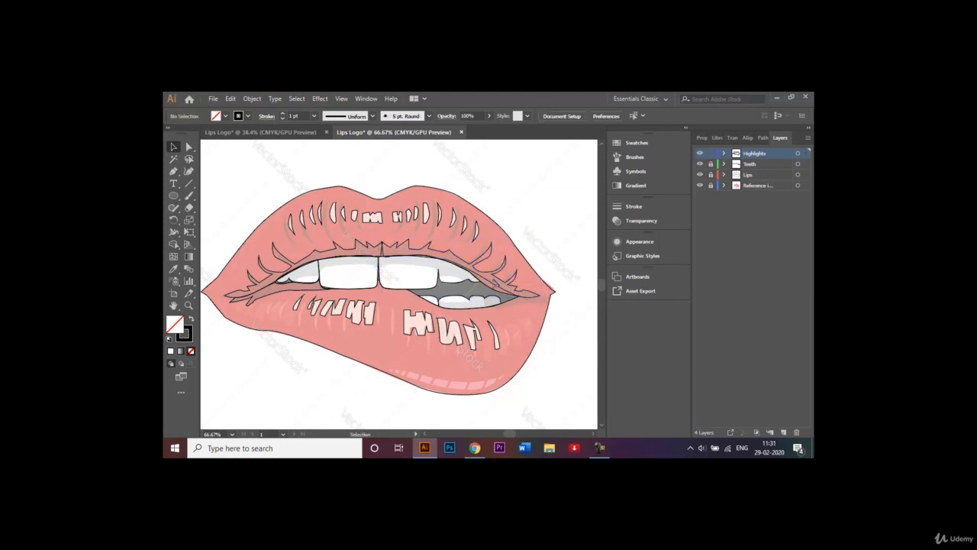
# Step: Reposition the mirrored upper-lip shadow's lower-edge anchor points onto the mouth outline along the teeth and at the right mouth corner
pyautogui.click(494, 285)
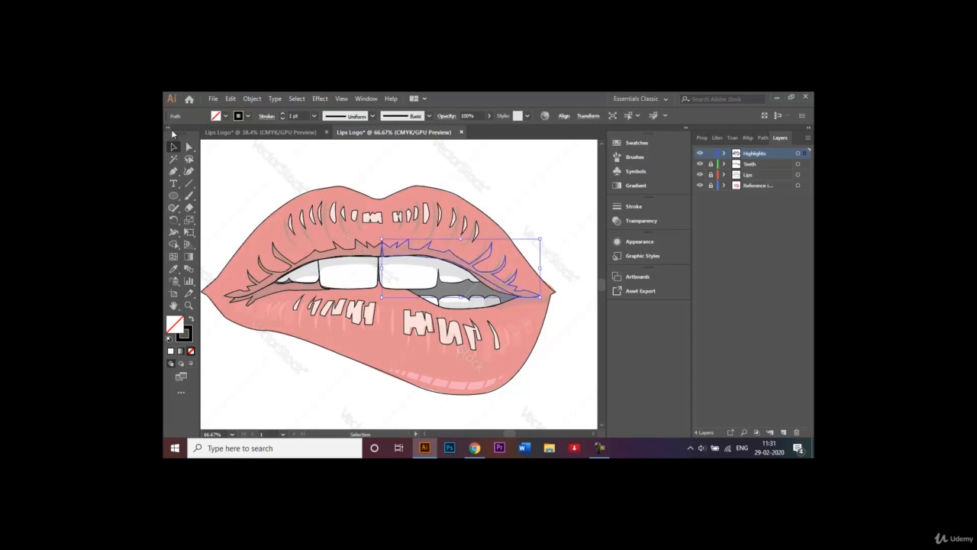
pyautogui.click(188, 147)
pyautogui.hotkey('ctrl', '+')
pyautogui.hotkey('ctrl', '+')
pyautogui.hotkey('ctrl', '+')
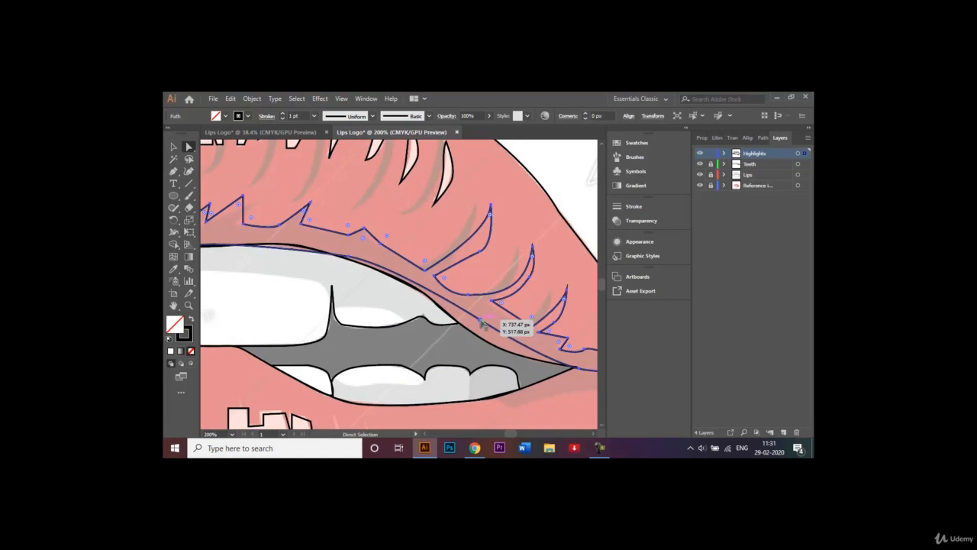
pyautogui.moveTo(482, 325); pyautogui.dragTo(463, 324)
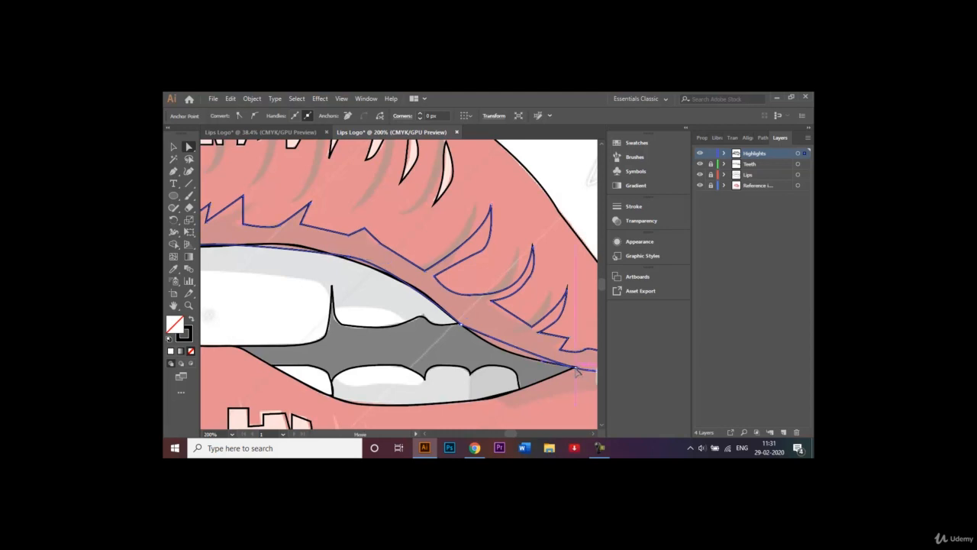
pyautogui.click(576, 369)
pyautogui.click(576, 369)
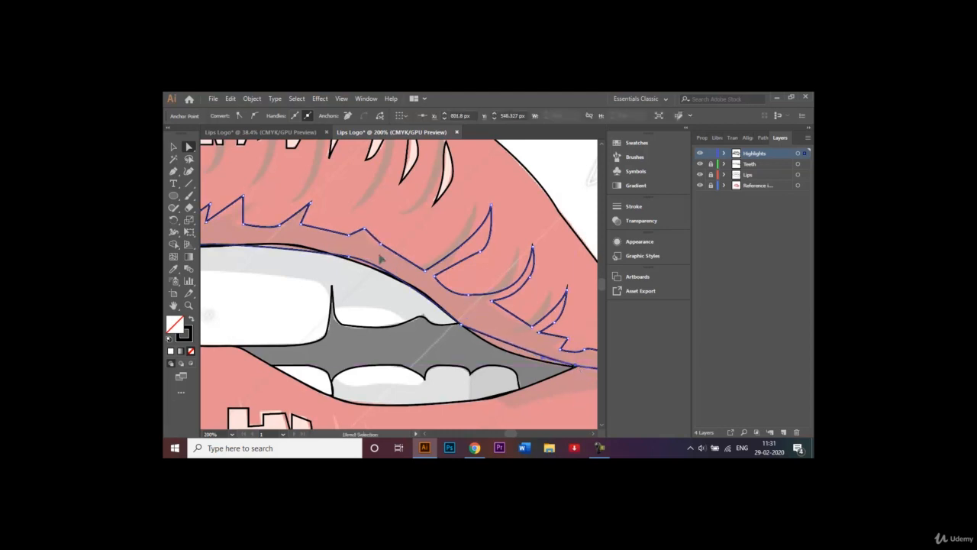
pyautogui.click(340, 257)
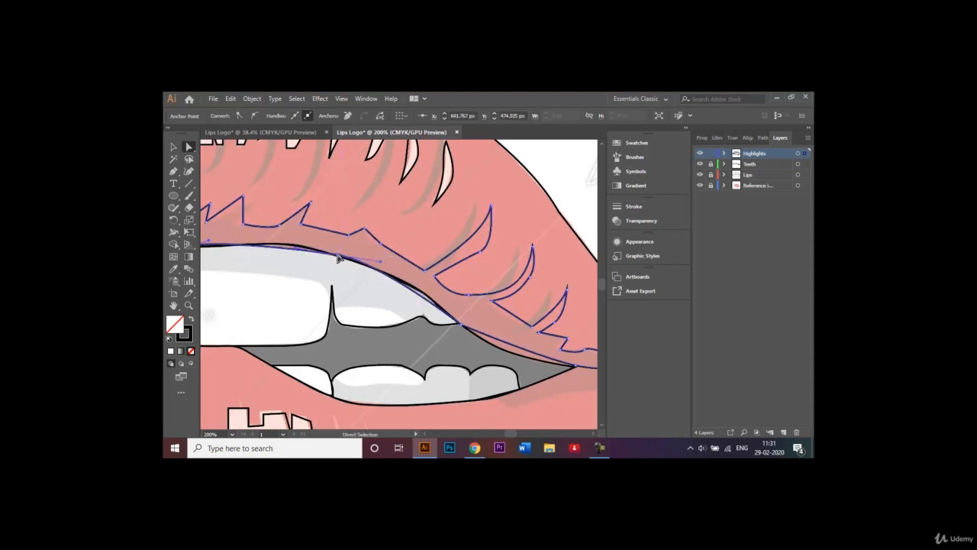
# Step: Bend the mirrored shadow's lower-edge segments with the Anchor Point tool to follow the upper mouth line over the right teeth
pyautogui.click(175, 171)
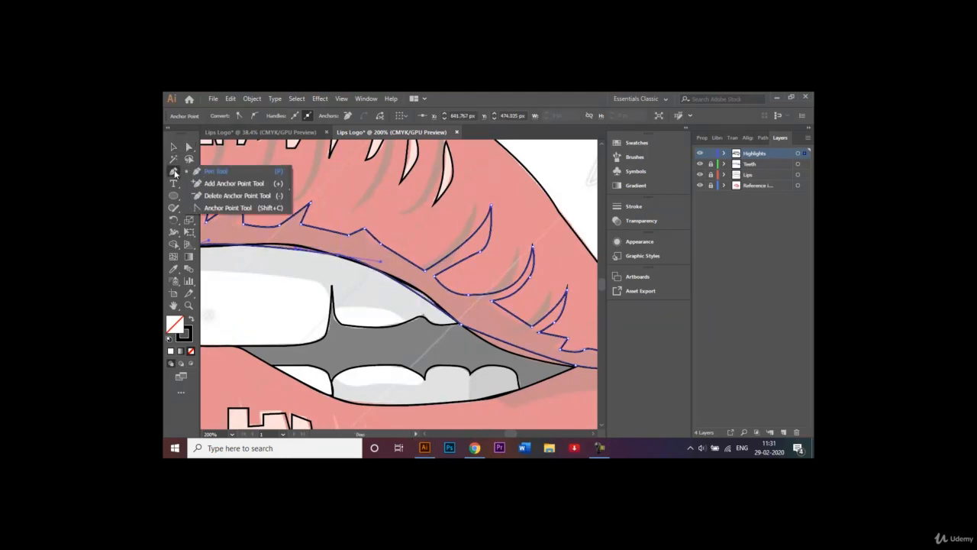
pyautogui.click(219, 207)
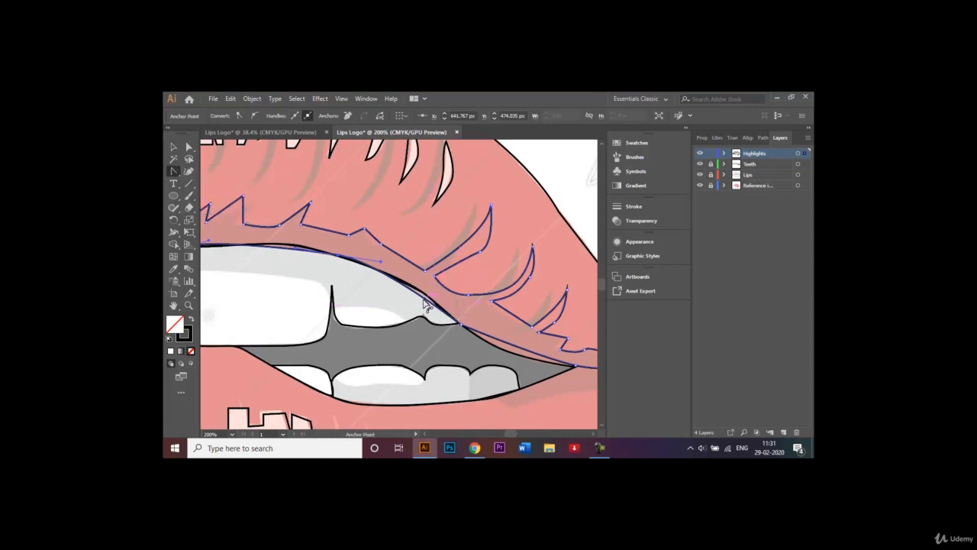
pyautogui.moveTo(424, 297); pyautogui.dragTo(431, 293)
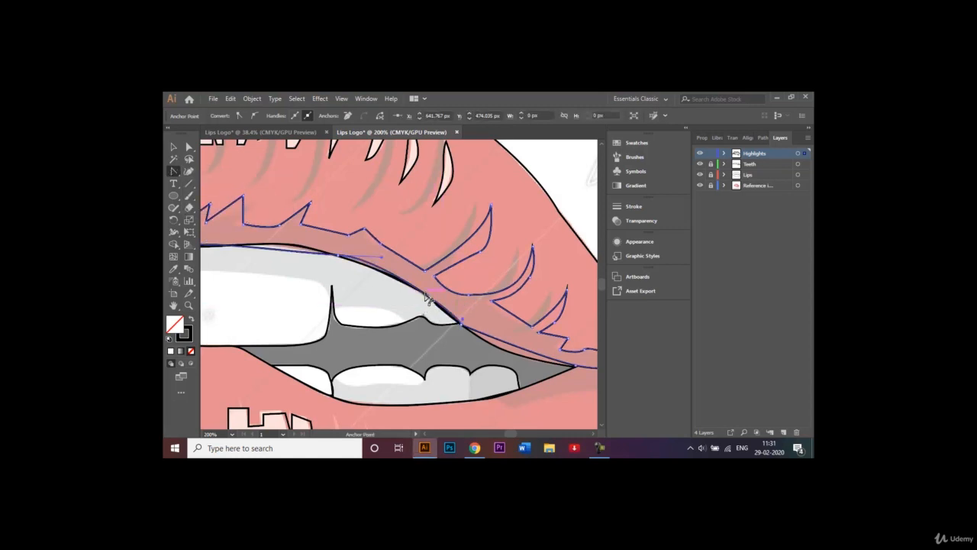
pyautogui.moveTo(514, 346); pyautogui.dragTo(518, 353)
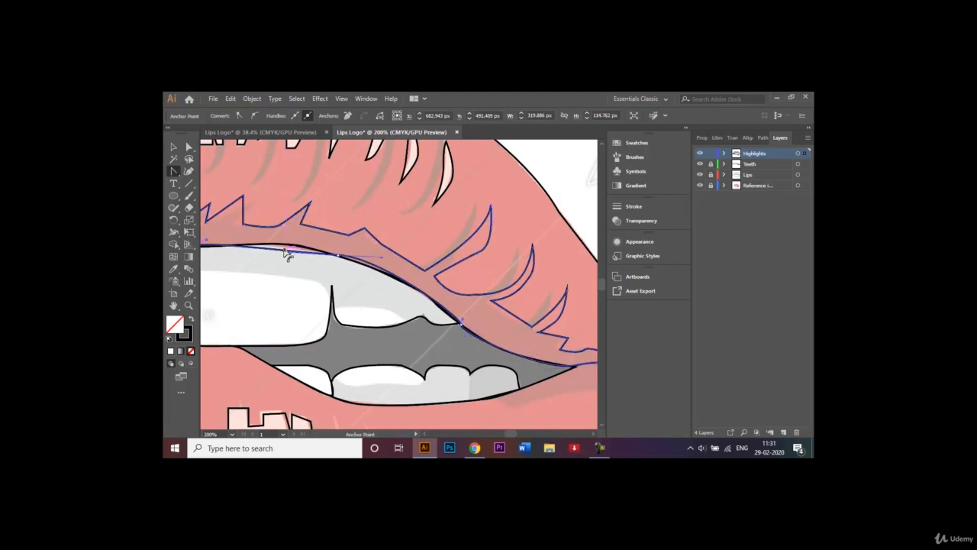
pyautogui.moveTo(284, 253); pyautogui.dragTo(288, 250)
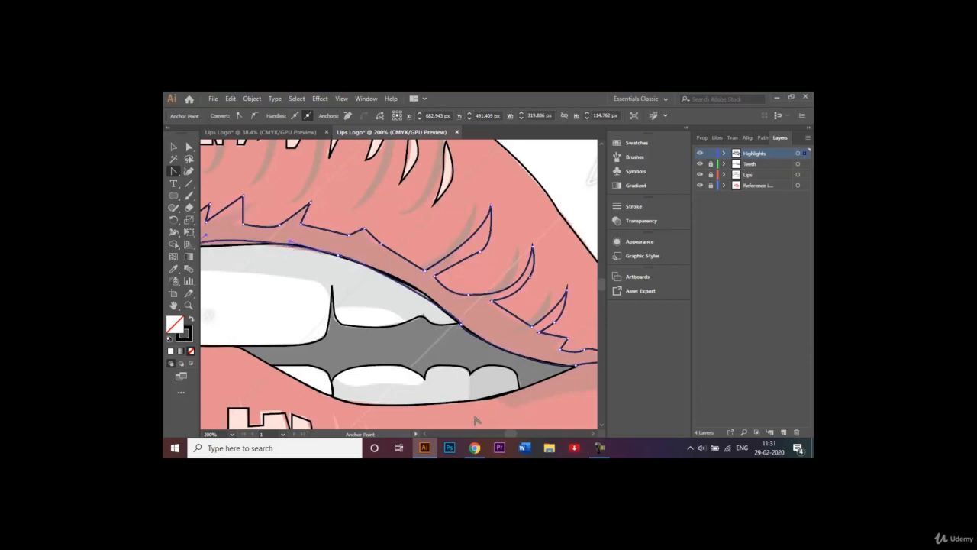
# Step: Straighten the mirrored shadow's lower edge above the right front tooth by adjusting its curve handle and reshaping the segment
pyautogui.click(423, 434)
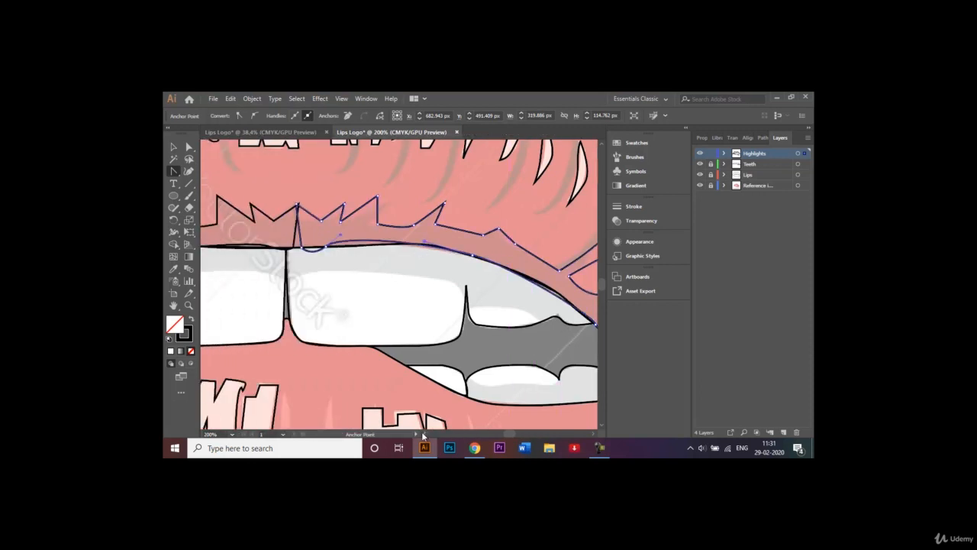
pyautogui.click(189, 147)
pyautogui.moveTo(305, 251); pyautogui.dragTo(347, 243)
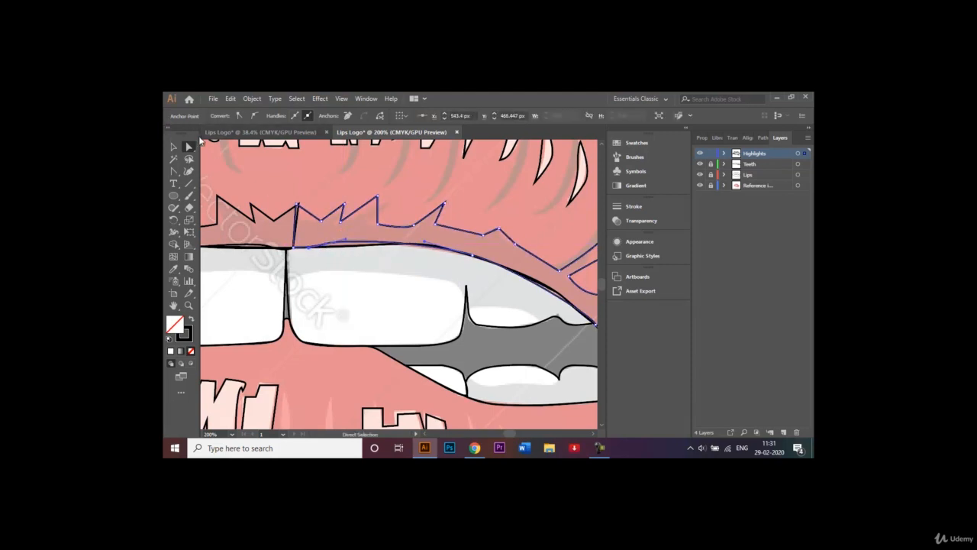
pyautogui.click(176, 170)
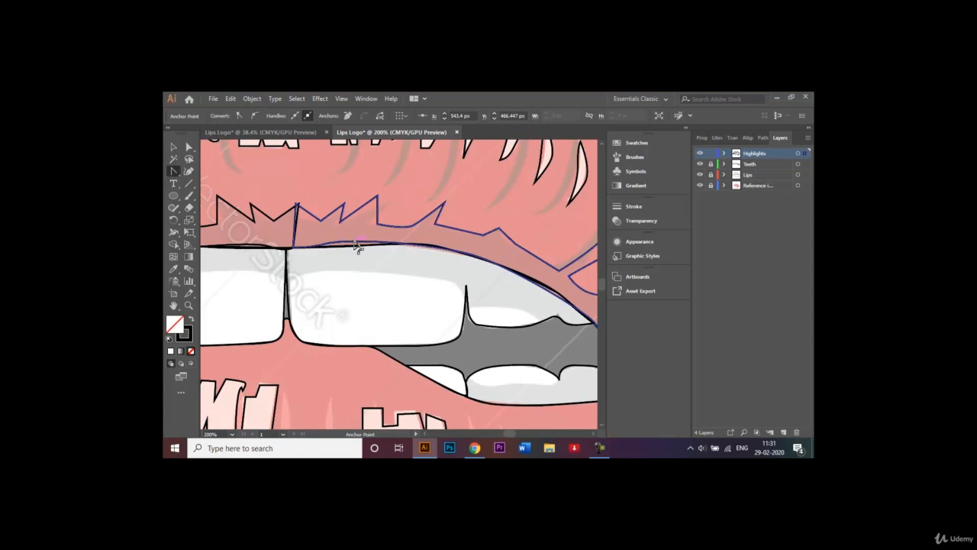
pyautogui.click(357, 247)
pyautogui.click(320, 235)
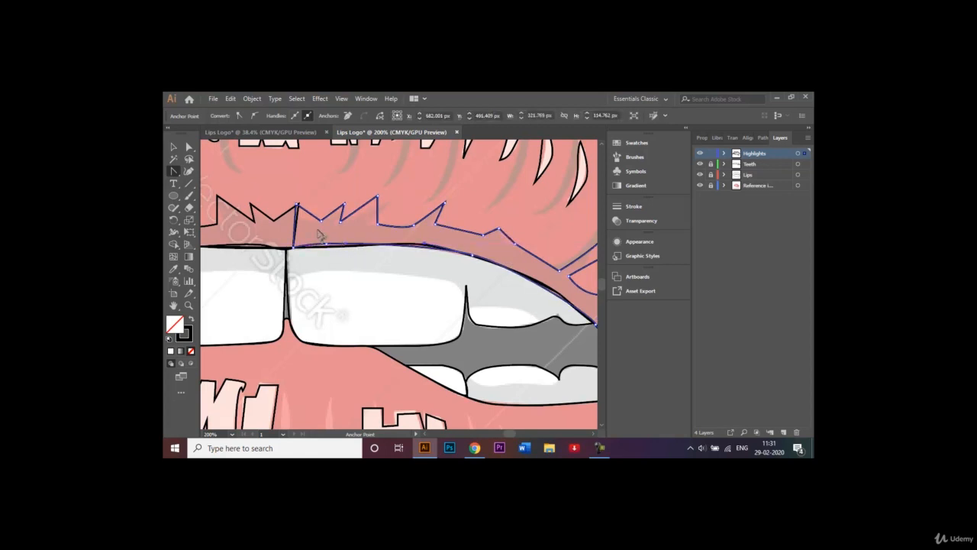
# Step: Nudge the mirrored shadow's lower-edge anchor near the center down 1 px, align its top center point with the left half, and deselect
pyautogui.click(189, 147)
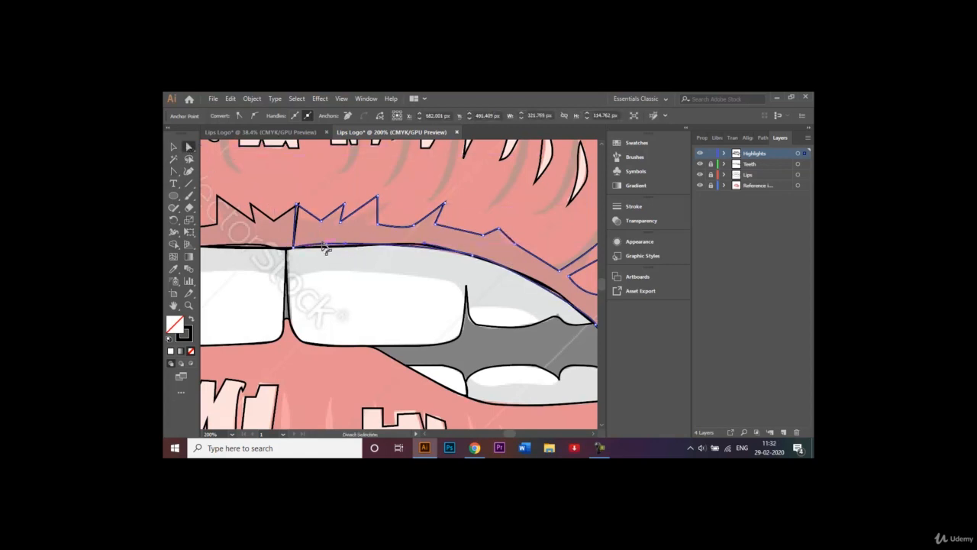
pyautogui.click(348, 245)
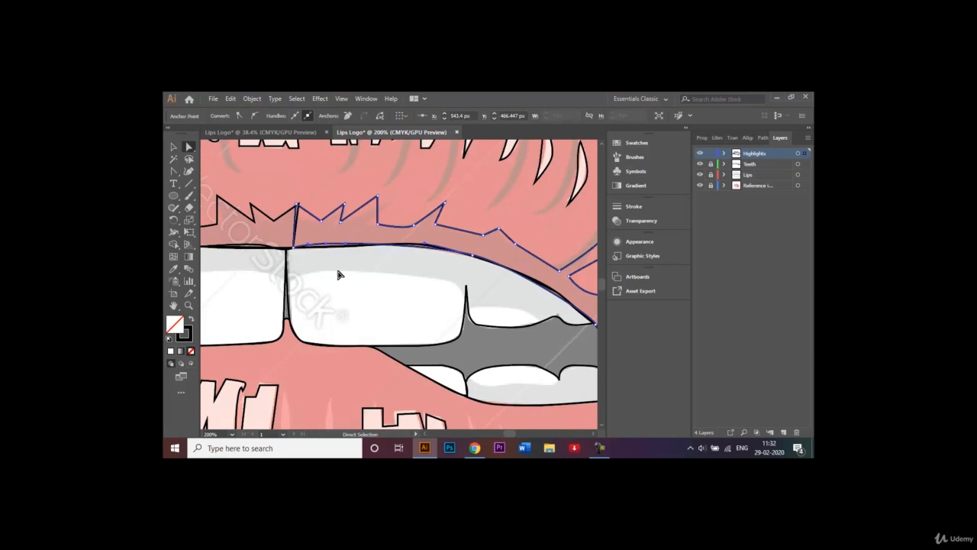
pyautogui.press('Down')
pyautogui.click(297, 205)
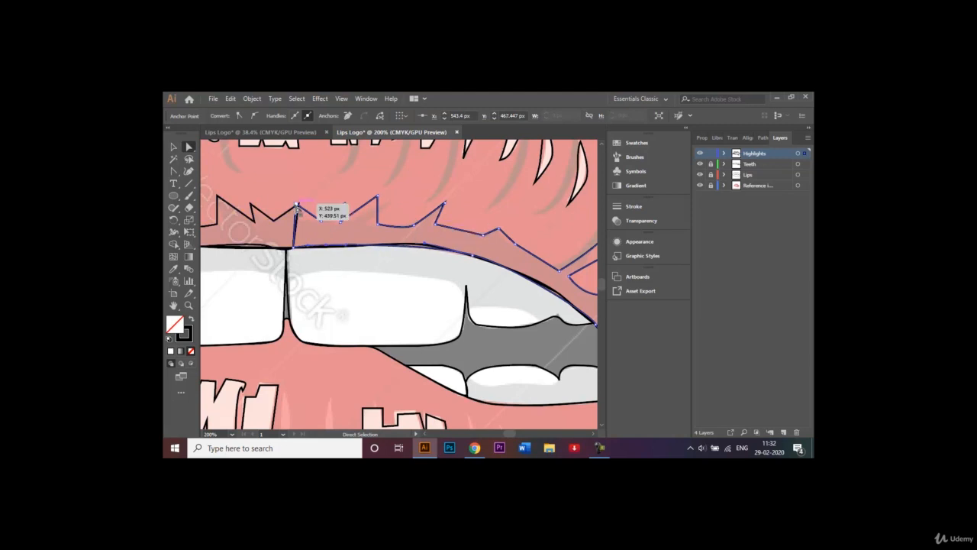
pyautogui.moveTo(297, 207); pyautogui.dragTo(300, 207)
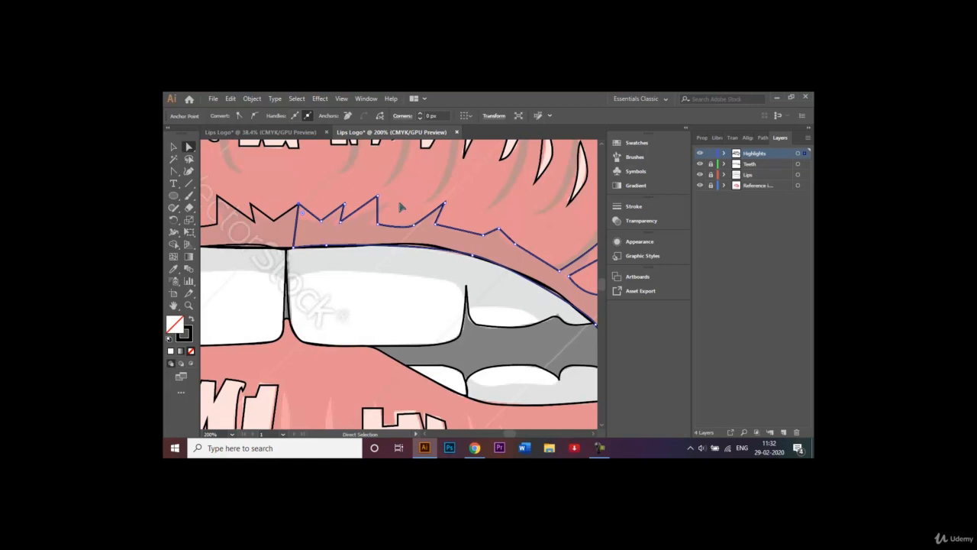
pyautogui.hotkey('ctrl', '0')
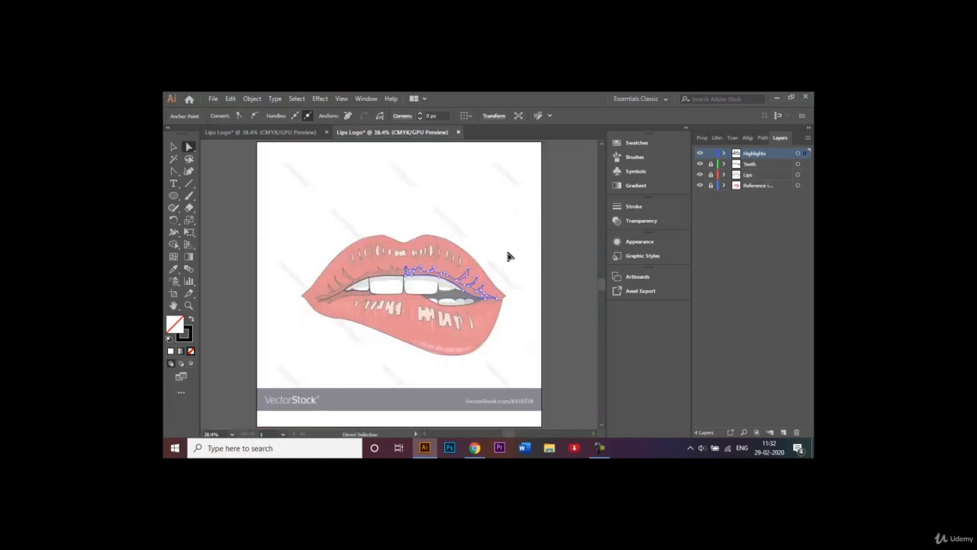
pyautogui.click(173, 147)
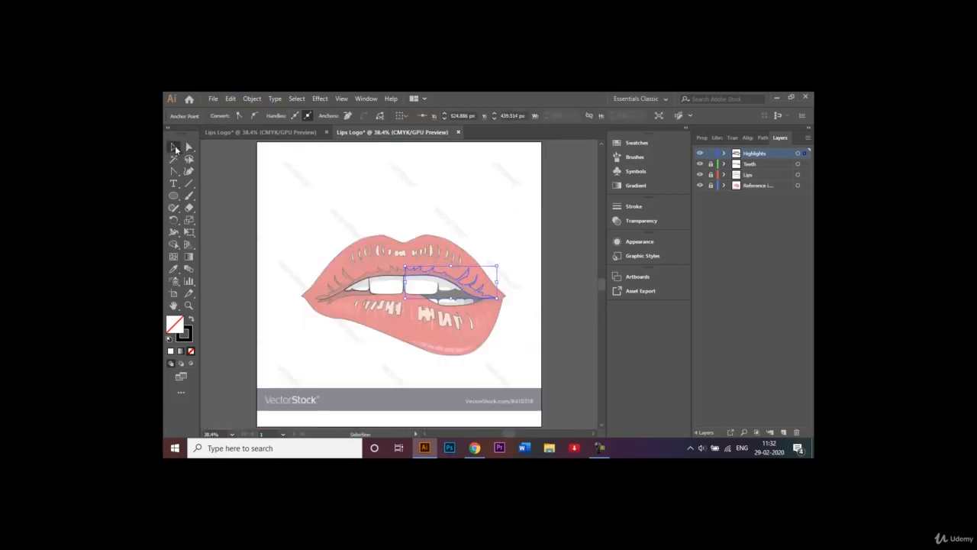
pyautogui.click(250, 218)
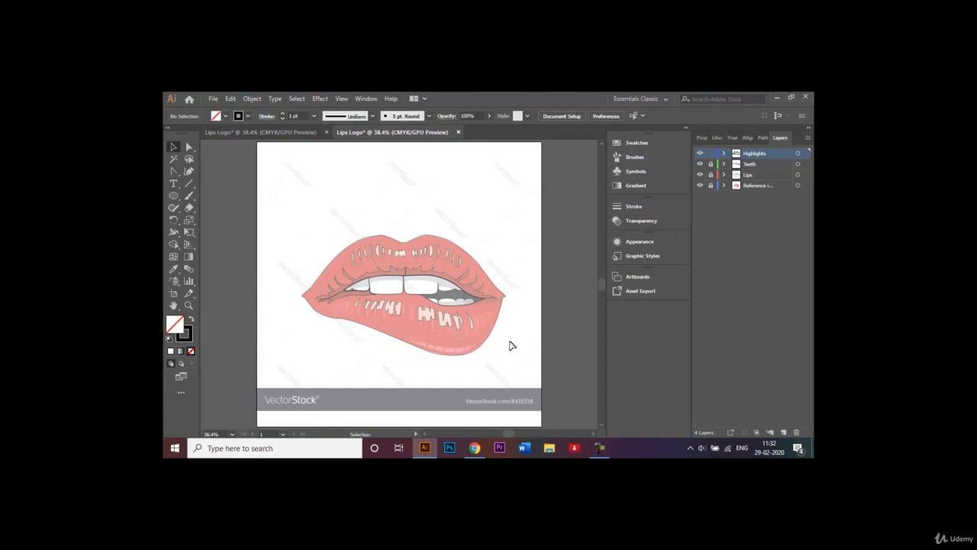
# Step: Begin the right lower-lip shadow path below the last lower tooth and trace its bottom edge to the lip's right outline with the Pen tool
pyautogui.hotkey('ctrl', '1')
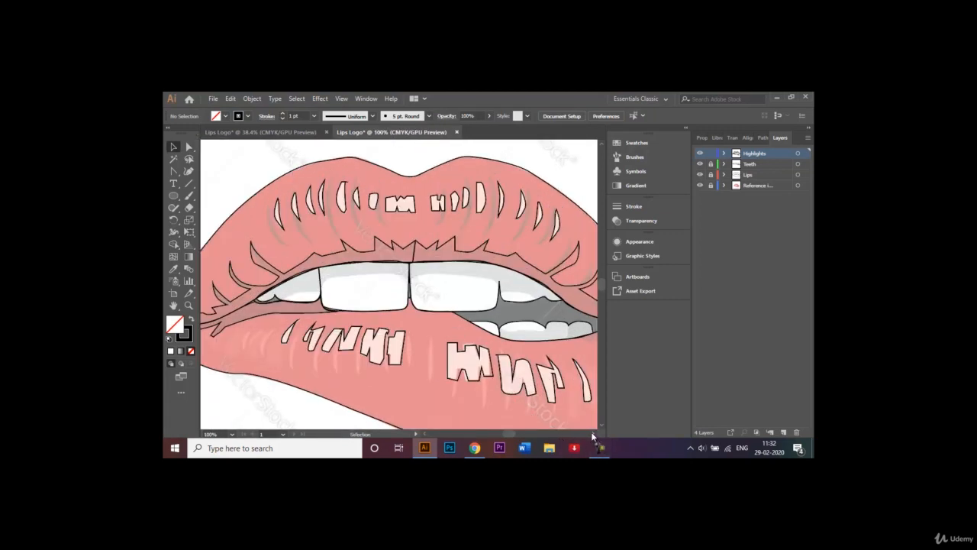
pyautogui.hscroll(5, 591, 431)
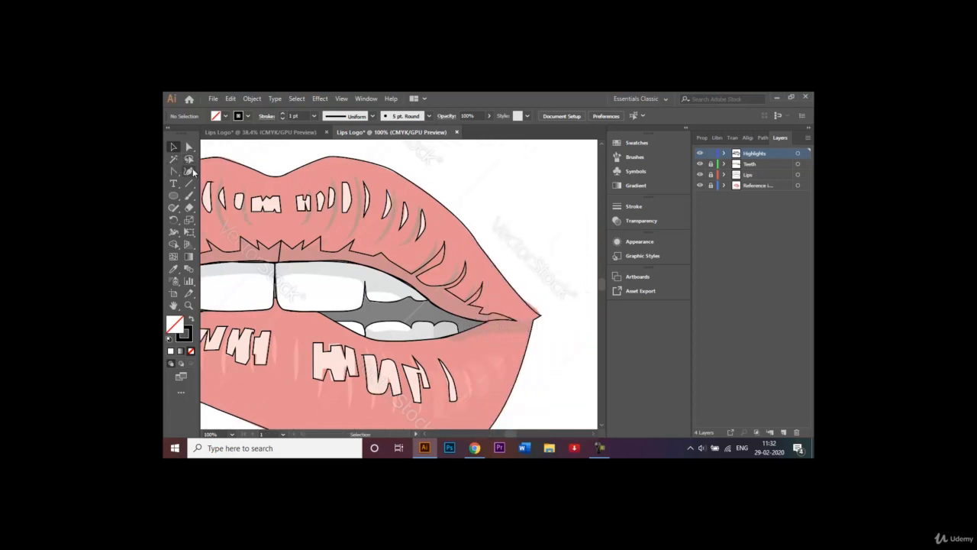
pyautogui.moveTo(174, 171); pyautogui.dragTo(208, 169)
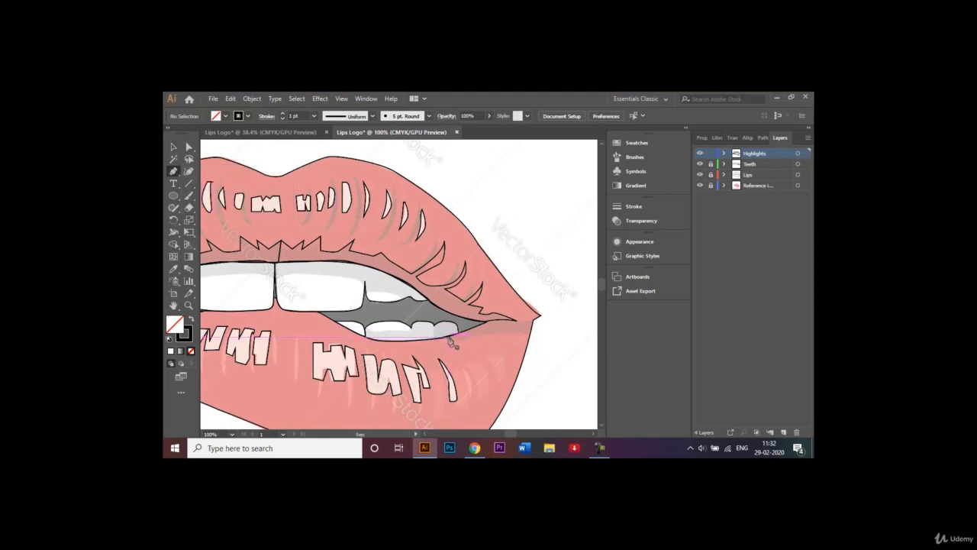
pyautogui.click(448, 337)
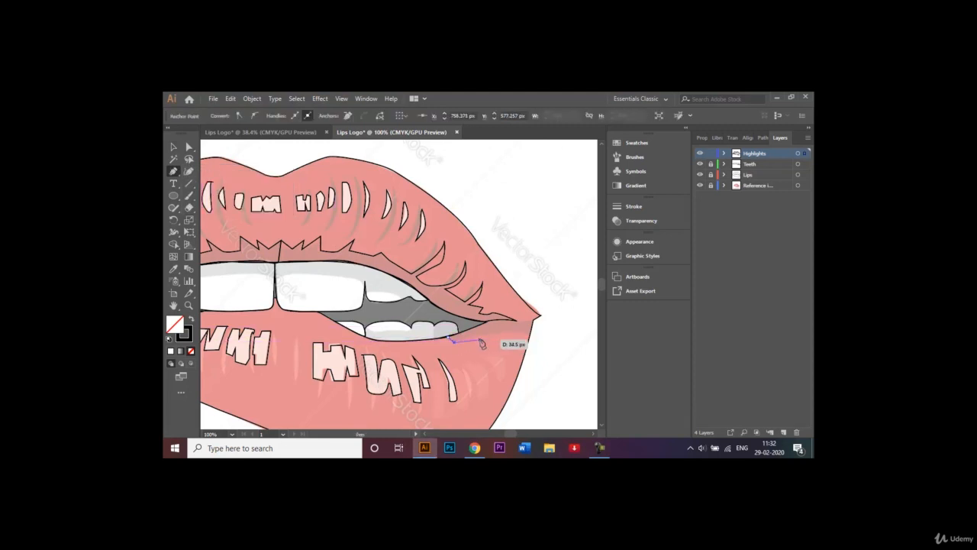
pyautogui.moveTo(493, 333); pyautogui.dragTo(507, 334)
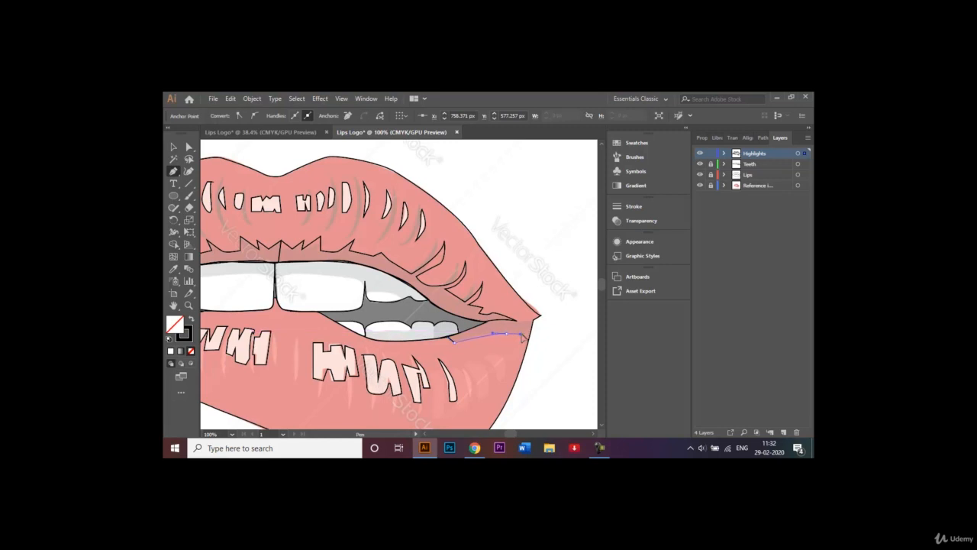
pyautogui.click(530, 336)
pyautogui.click(531, 332)
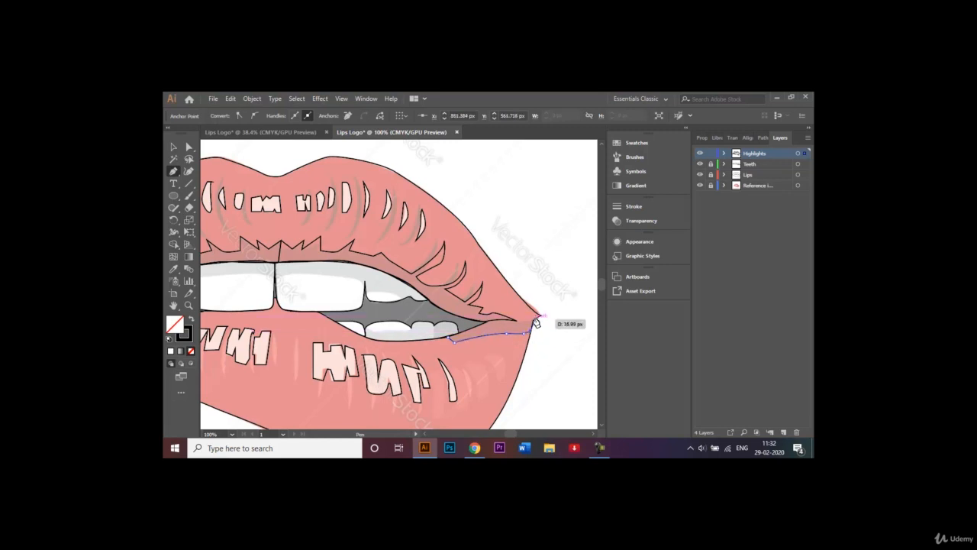
# Step: Continue the right lower-lip shadow path along the mouth corner and back beneath the teeth, close it and deselect it
pyautogui.click(534, 321)
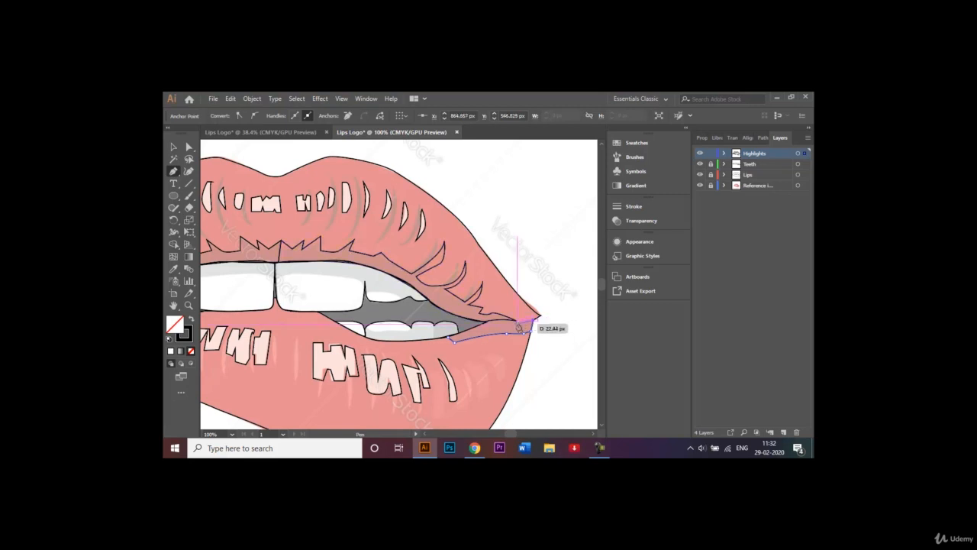
pyautogui.click(518, 326)
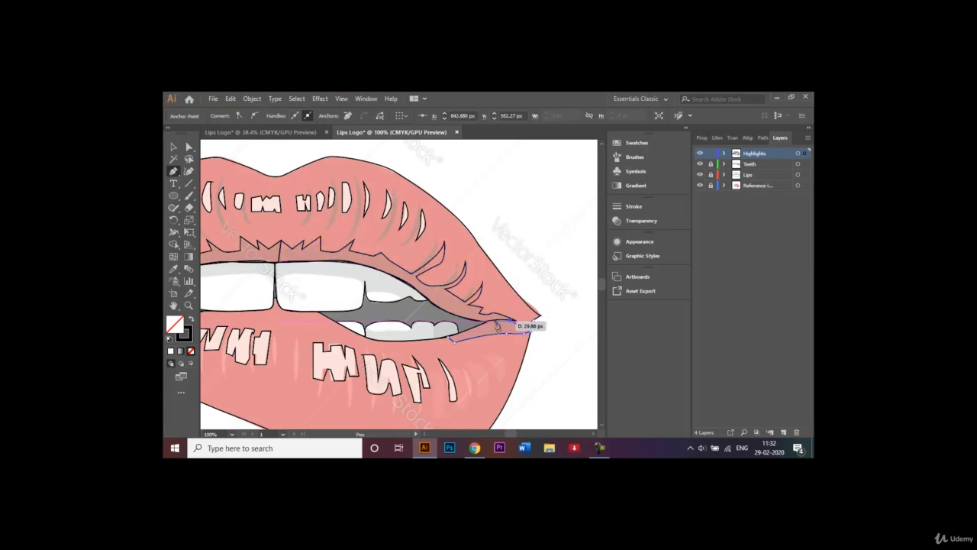
pyautogui.moveTo(490, 326); pyautogui.dragTo(453, 341)
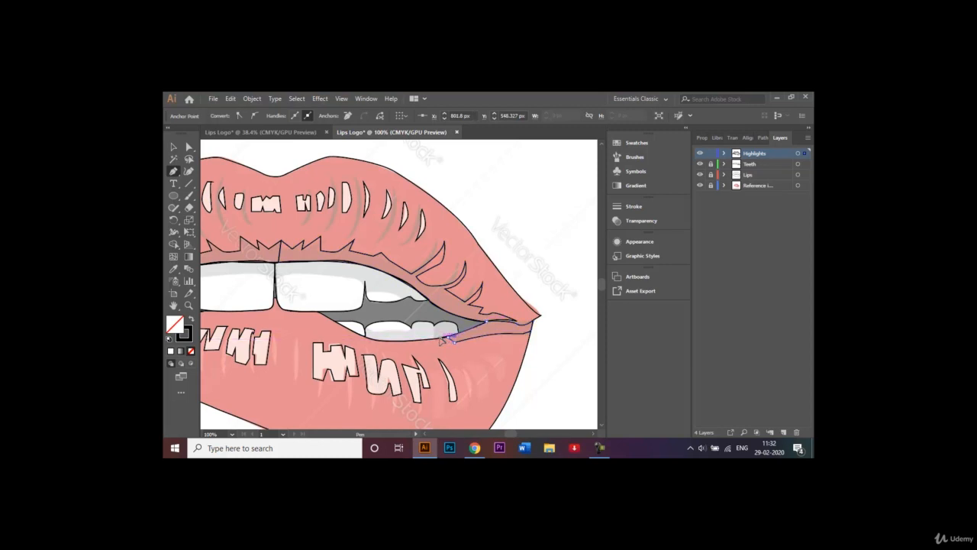
pyautogui.click(173, 147)
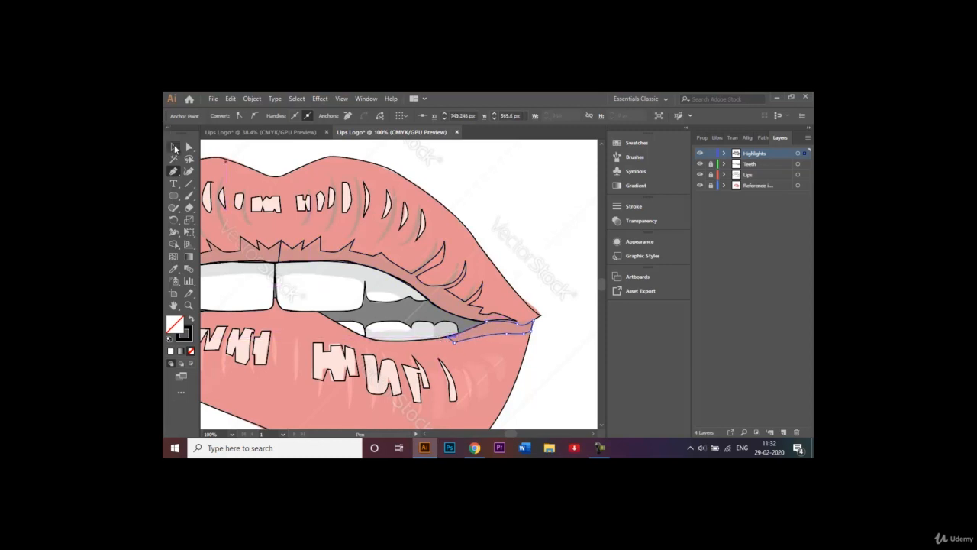
pyautogui.click(300, 151)
pyautogui.hotkey('ctrl', '-')
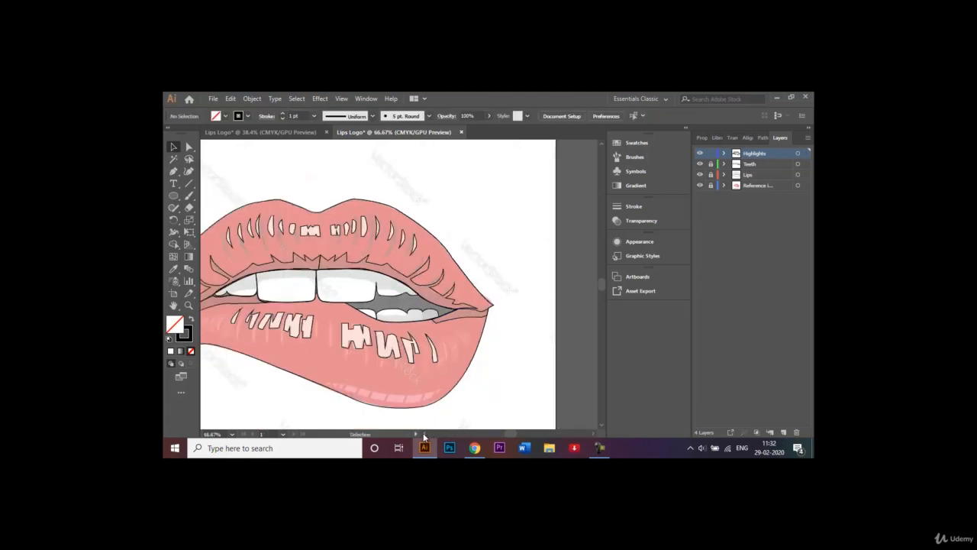
pyautogui.hscroll(-3, 424, 437)
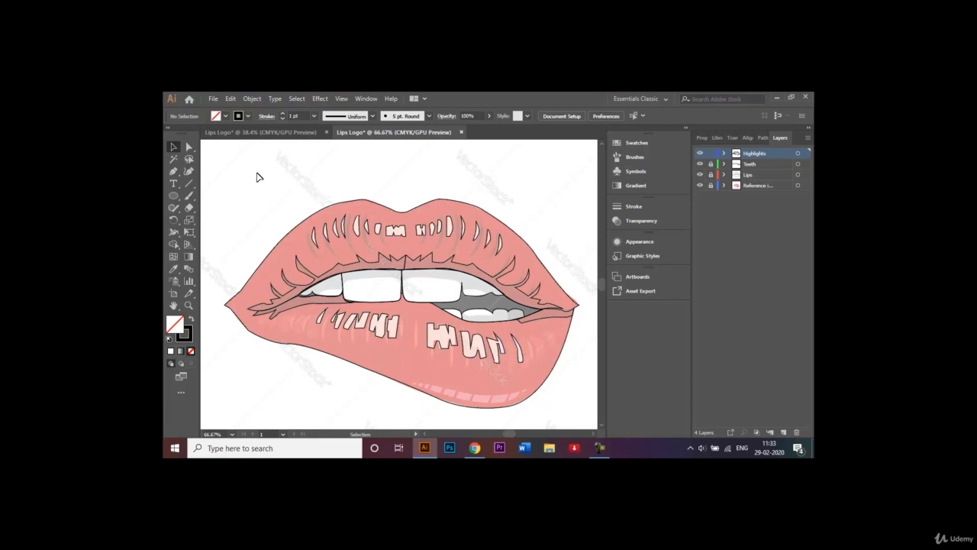
# Step: Trace the long curved crease beside the wide highlight on the upper lip's left half as a closed crescent shadow with the Pen tool
pyautogui.click(173, 171)
pyautogui.hotkey('ctrl', '+')
pyautogui.hotkey('ctrl', '+')
pyautogui.hotkey('ctrl', '+')
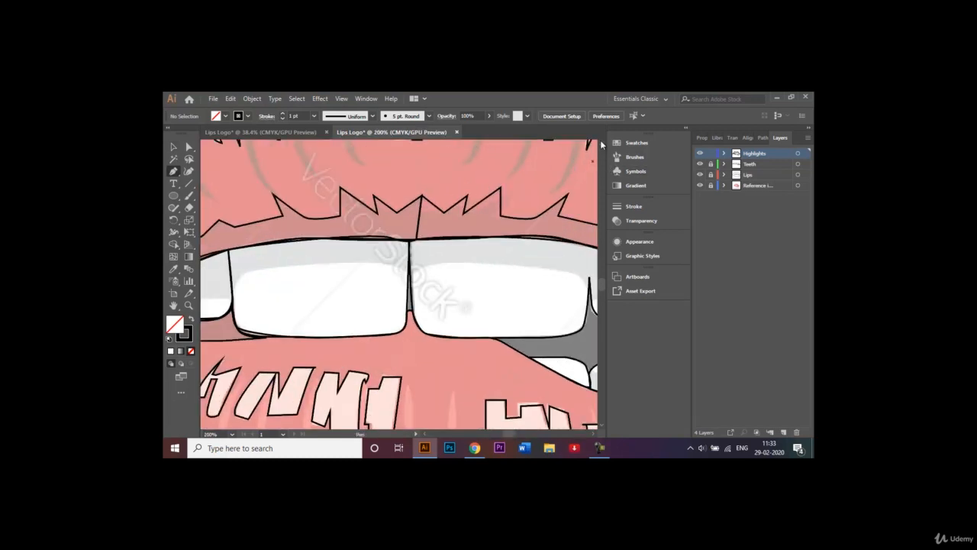
pyautogui.scroll(5, 600, 140)
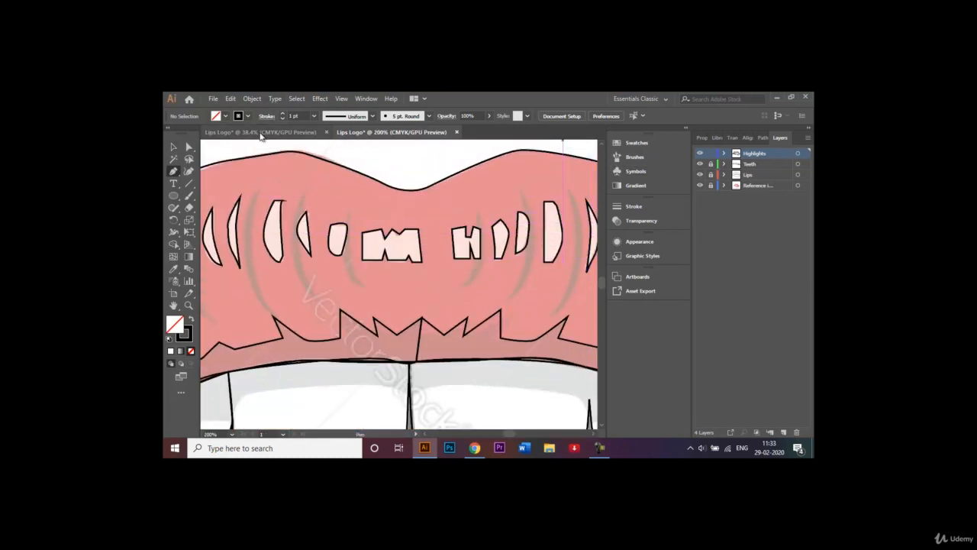
pyautogui.click(260, 133)
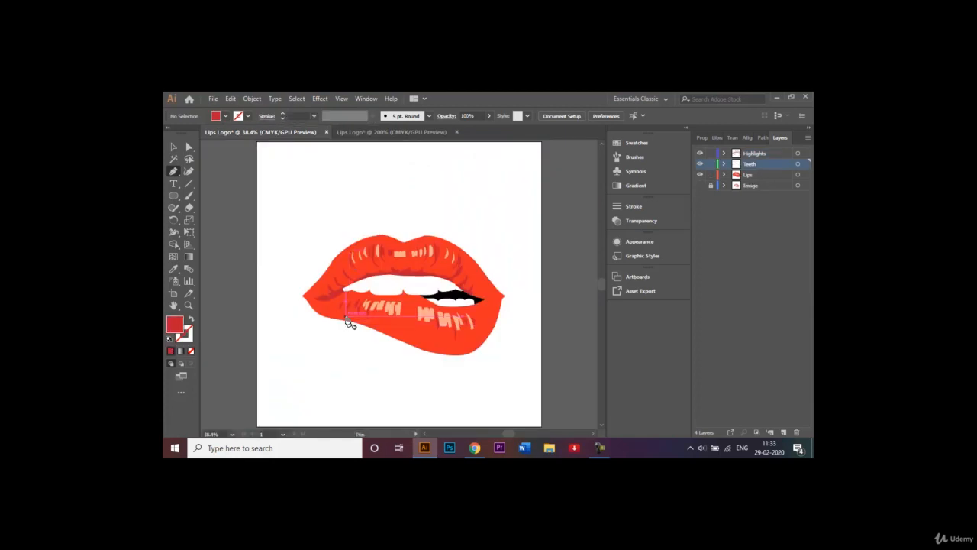
pyautogui.click(379, 133)
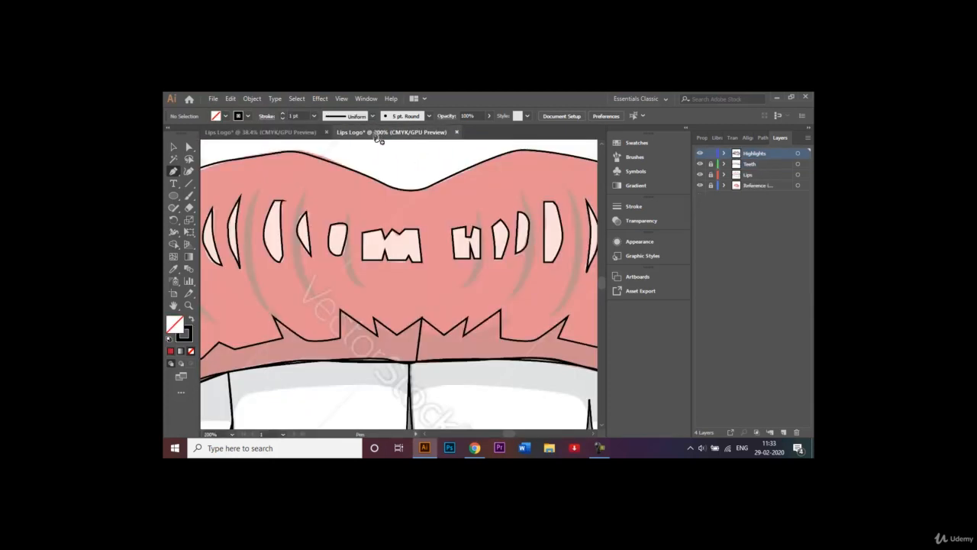
pyautogui.click(258, 190)
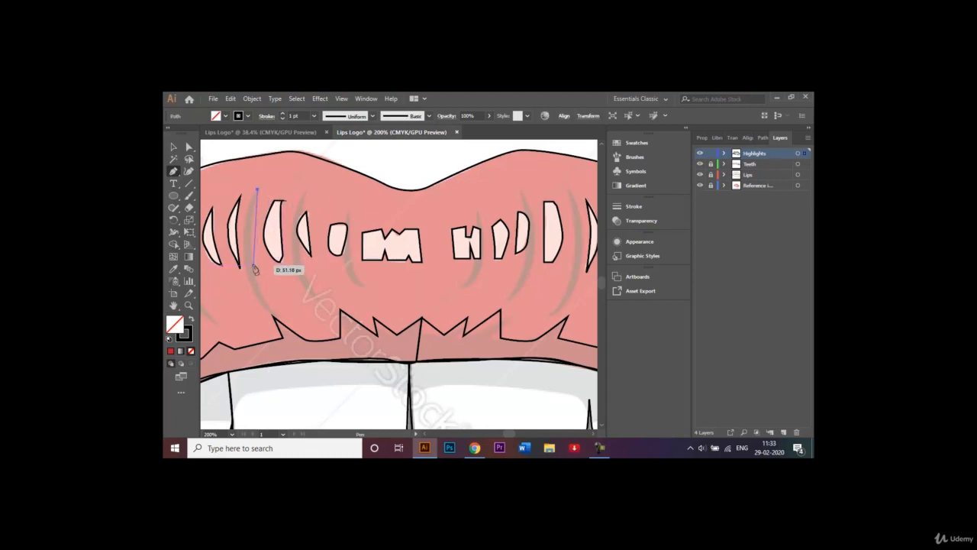
pyautogui.moveTo(253, 267)
pyautogui.mouseDown()
pyautogui.moveTo(294, 330)
pyautogui.moveTo(255, 302)
pyautogui.moveTo(251, 283)
pyautogui.mouseUp()
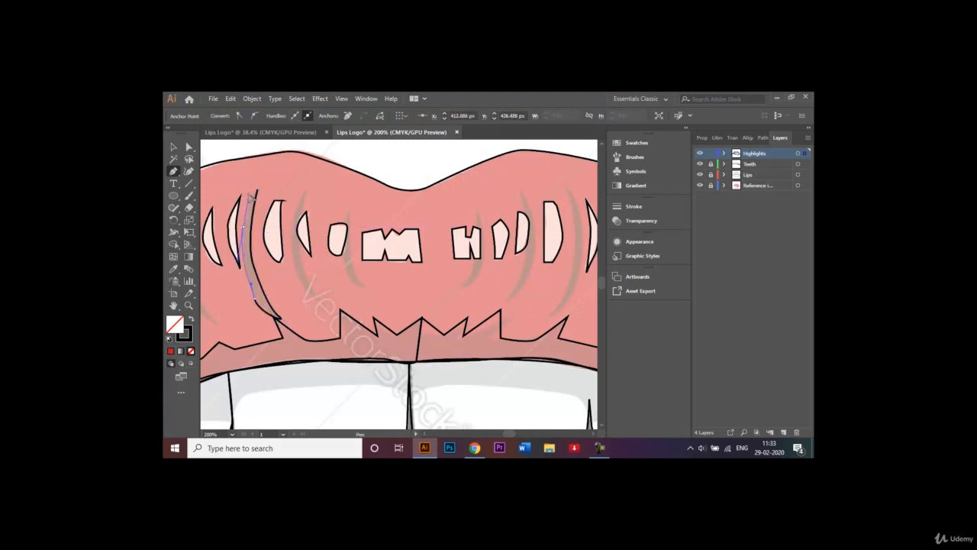
pyautogui.moveTo(256, 192); pyautogui.dragTo(258, 191)
pyautogui.click(174, 146)
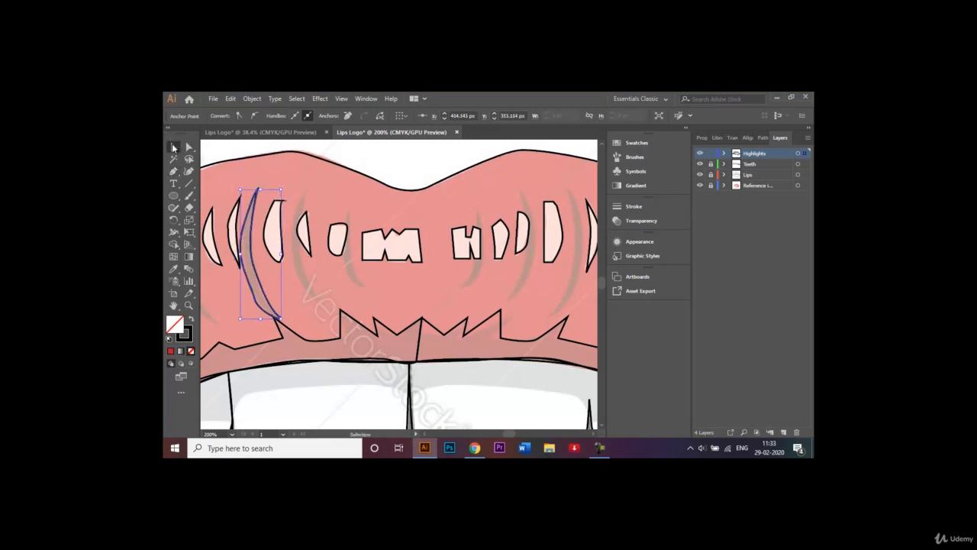
pyautogui.click(292, 268)
pyautogui.click(260, 280)
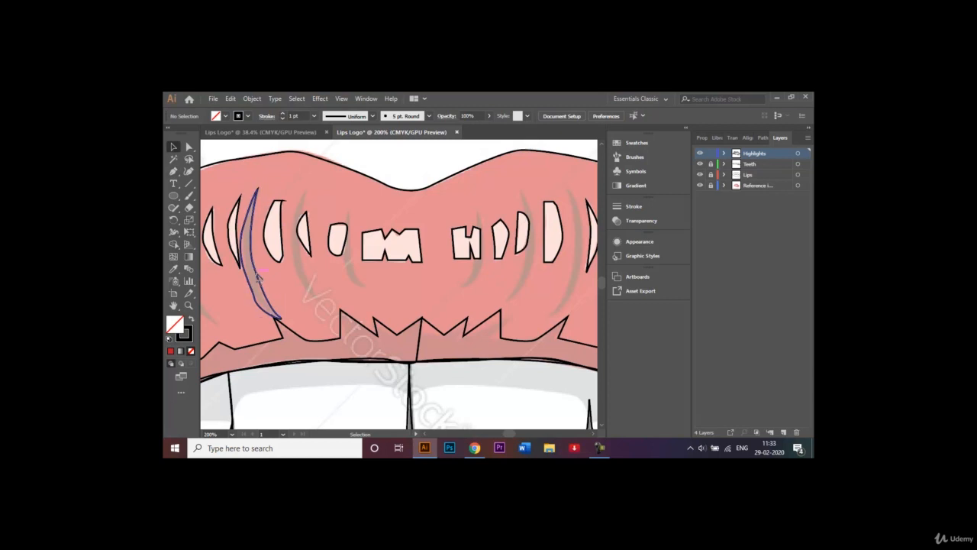
pyautogui.moveTo(260, 278); pyautogui.dragTo(303, 276)
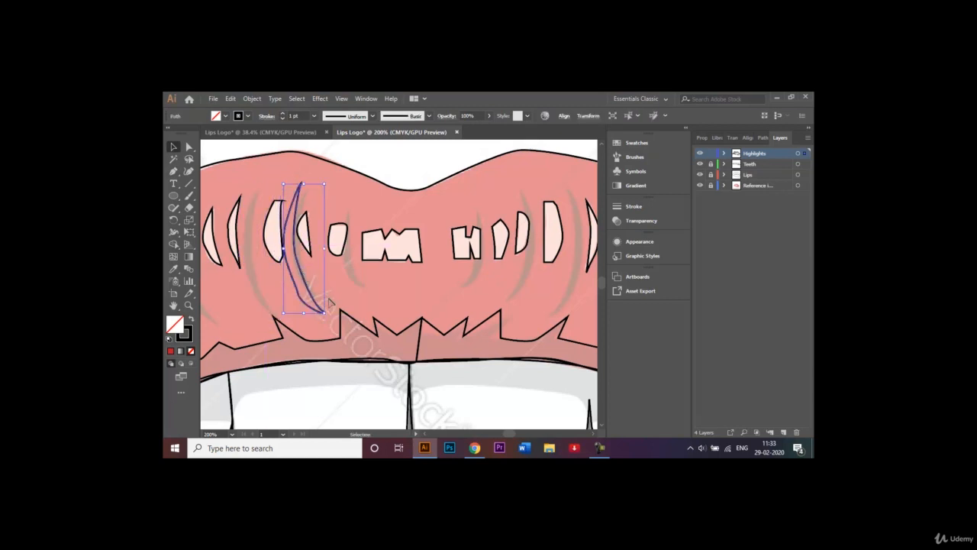
pyautogui.hotkey('ctrl', 'z')
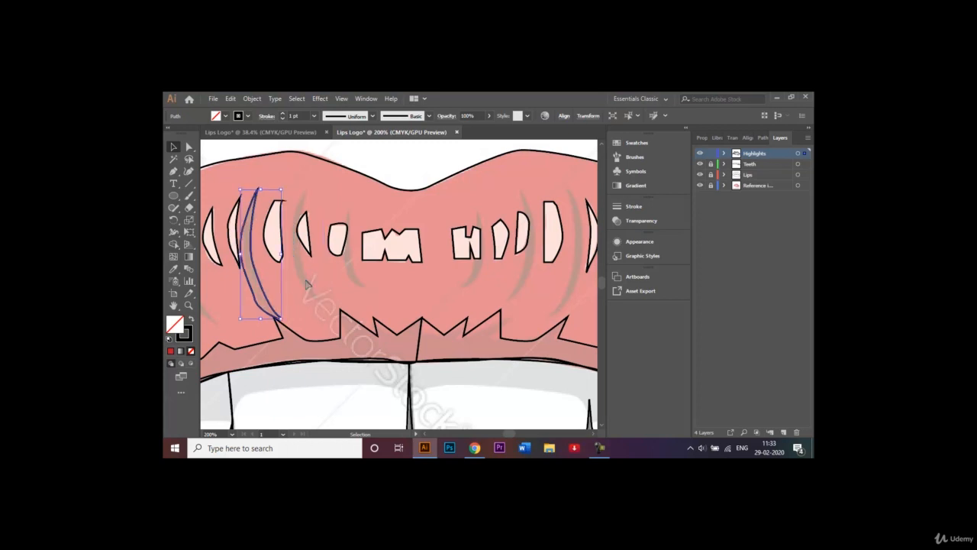
# Step: Copy and paste the crescent shadow, then shrink the copy and nudge it left over the next crease toward the lip's center
pyautogui.press('a')
pyautogui.hotkey('ctrl', 'c')
pyautogui.hotkey('ctrl', 'v')
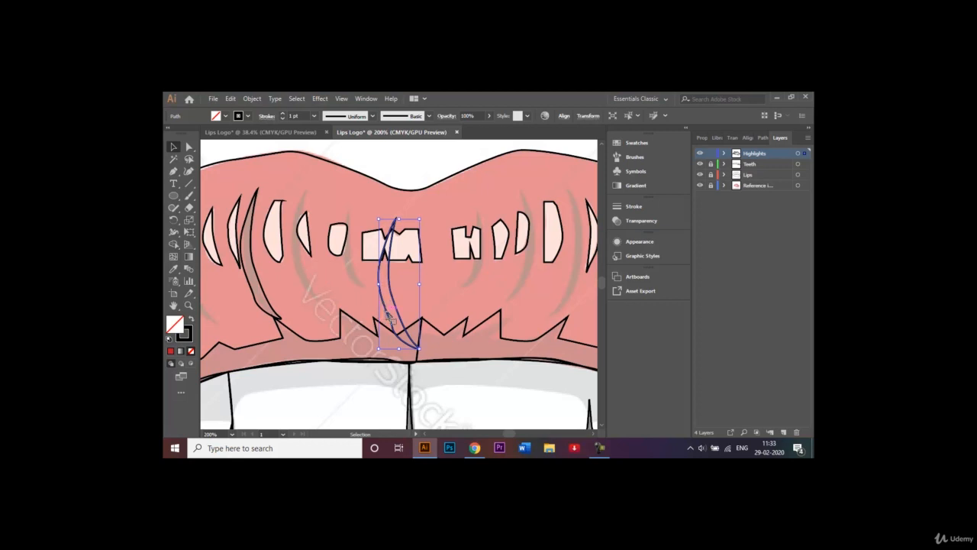
pyautogui.moveTo(387, 313); pyautogui.dragTo(325, 297)
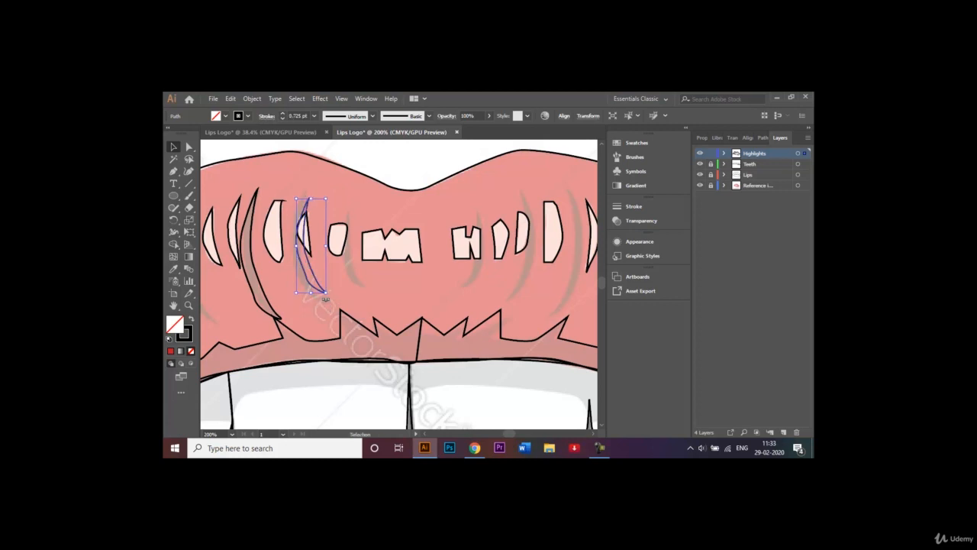
pyautogui.press('Left')
pyautogui.press('Left')
pyautogui.press('Left')
pyautogui.press('Left')
pyautogui.press('Left')
pyautogui.press('Left')
pyautogui.press('Left')
pyautogui.press('Left')
pyautogui.press('Left')
pyautogui.press('Left')
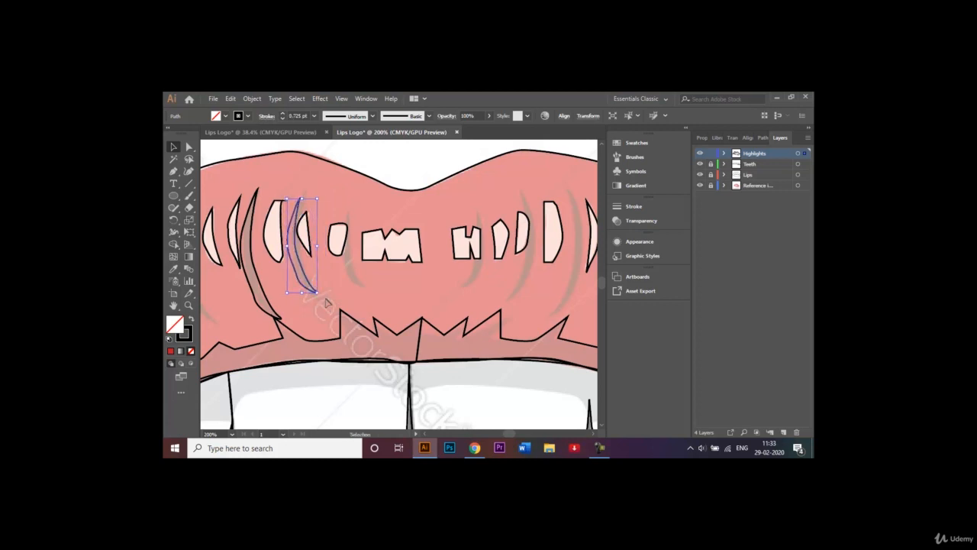
pyautogui.click(343, 303)
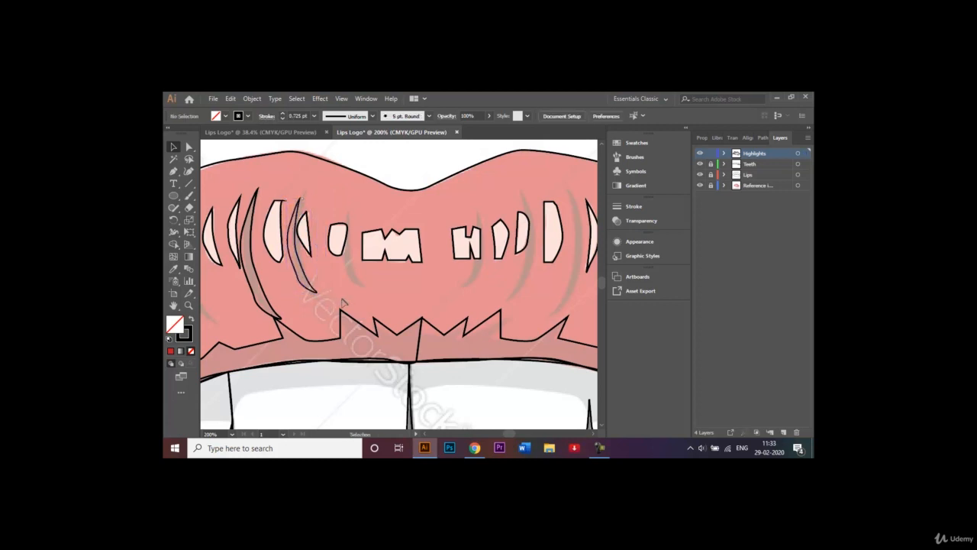
# Step: Duplicate the smaller crescent onto the crease beside the central left highlight, shrink it further and nudge it left into place
pyautogui.click(261, 280)
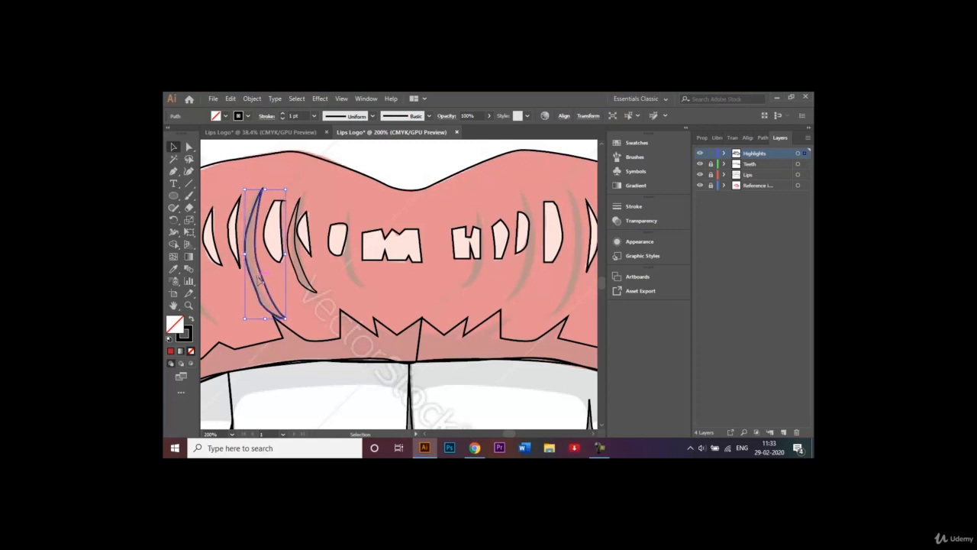
pyautogui.click(302, 283)
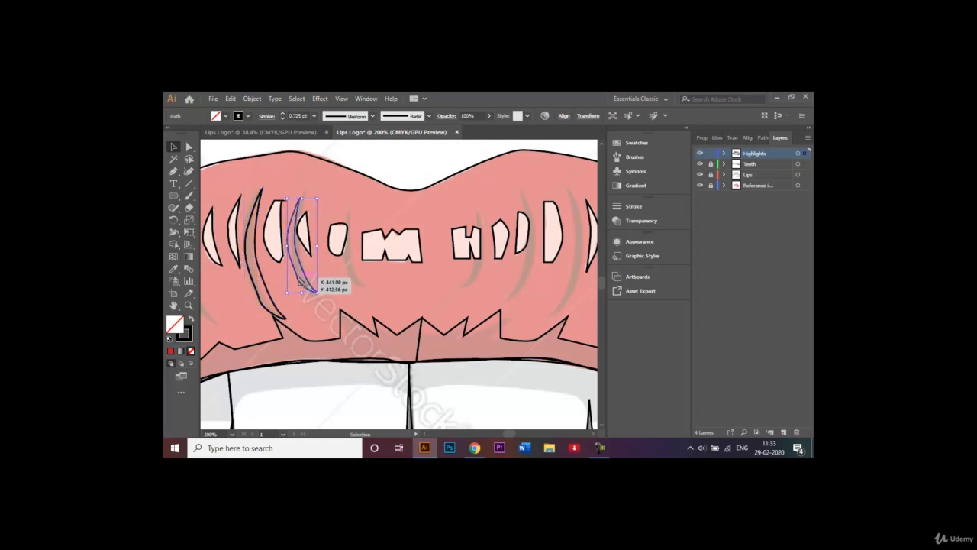
pyautogui.moveTo(300, 283)
pyautogui.mouseDown()
pyautogui.moveTo(382, 277)
pyautogui.moveTo(339, 282)
pyautogui.moveTo(376, 296)
pyautogui.moveTo(374, 282)
pyautogui.mouseUp()
pyautogui.press('Left')
pyautogui.press('Left')
pyautogui.press('Left')
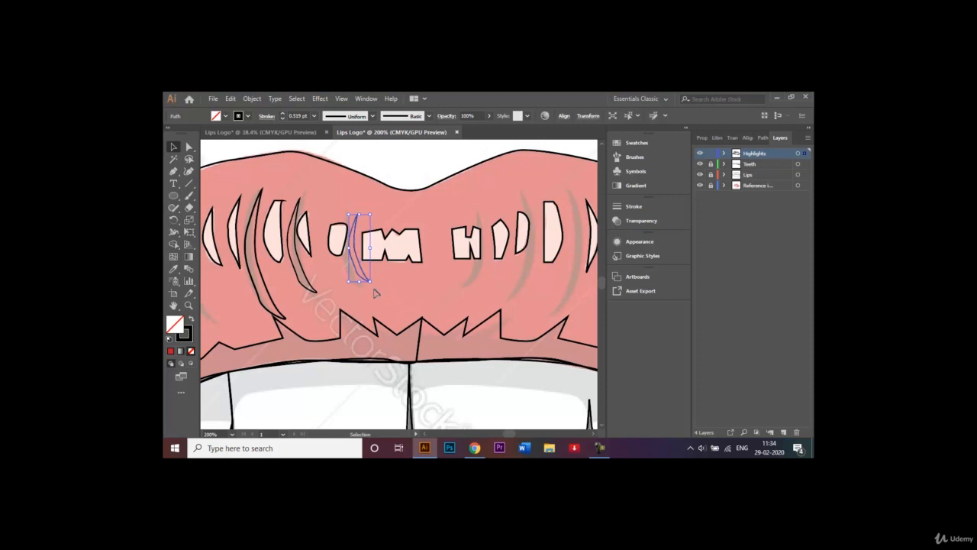
pyautogui.click(393, 295)
# Step: Nudge the first, largest crescent shadow up and slightly left, then deselect it
pyautogui.click(259, 220)
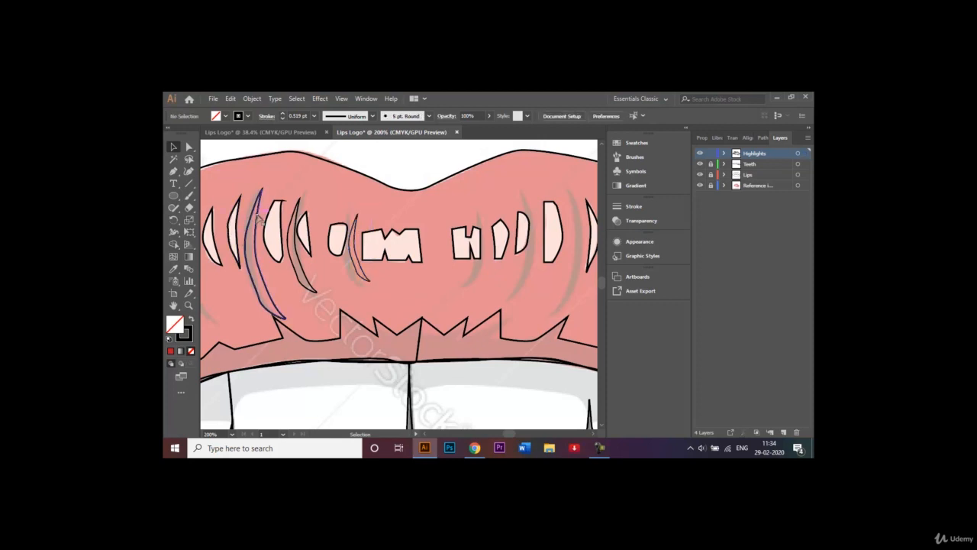
pyautogui.press('Up')
pyautogui.press('Up')
pyautogui.press('Up')
pyautogui.press('Up')
pyautogui.press('Up')
pyautogui.press('Up')
pyautogui.press('Up')
pyautogui.press('Up')
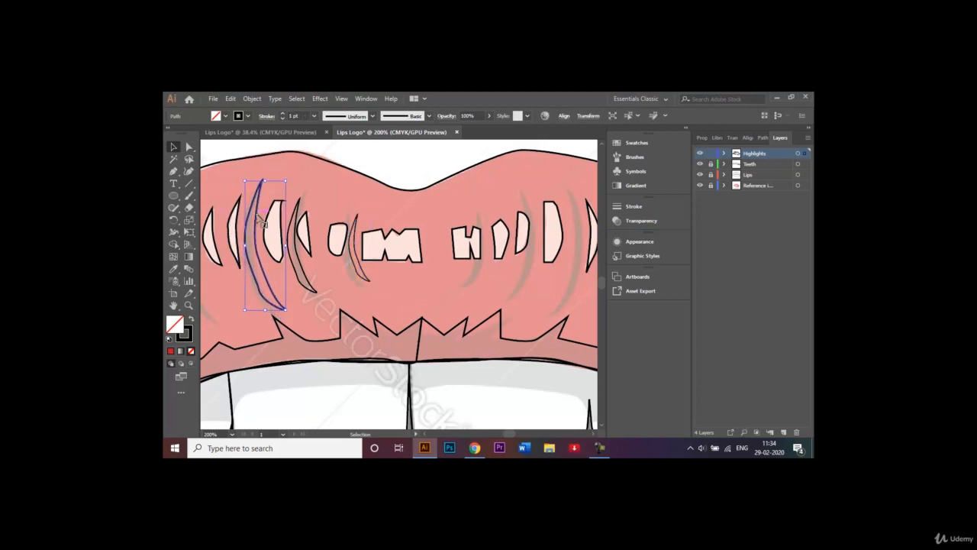
pyautogui.press('Left')
pyautogui.click(339, 287)
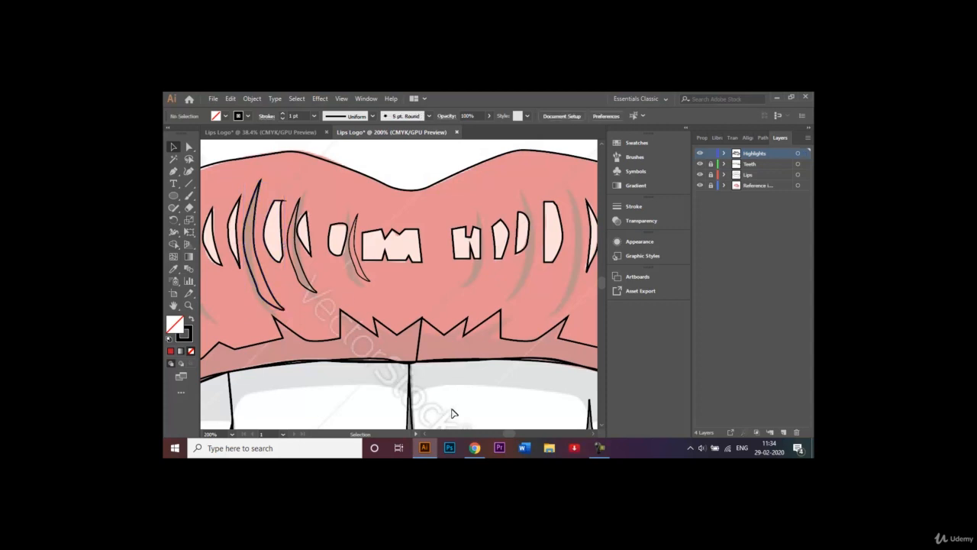
# Step: Duplicate the largest crescent onto the crease outside the leftmost upper-lip highlight, rotate it counterclockwise and scale it down to fit
pyautogui.hscroll(-5, 425, 437)
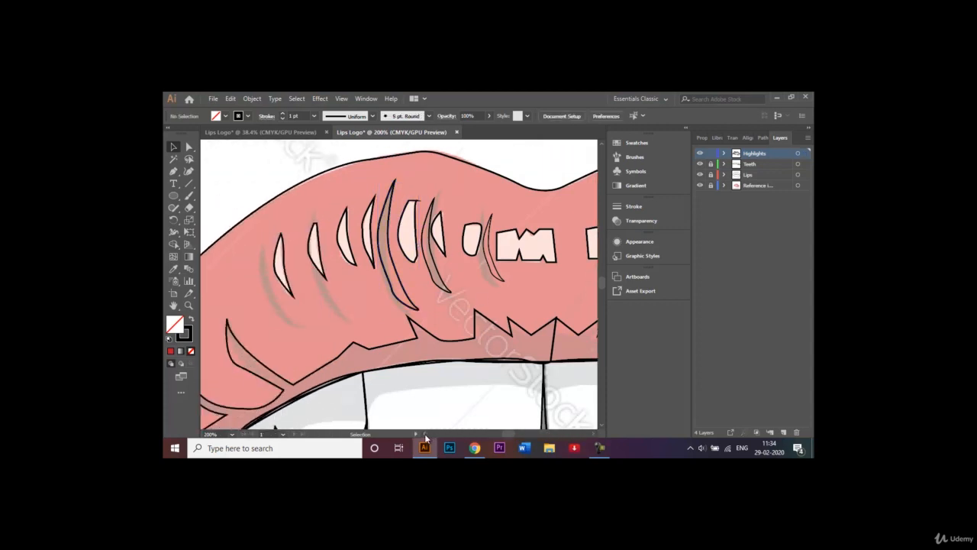
pyautogui.click(405, 284)
pyautogui.moveTo(403, 283); pyautogui.dragTo(281, 316)
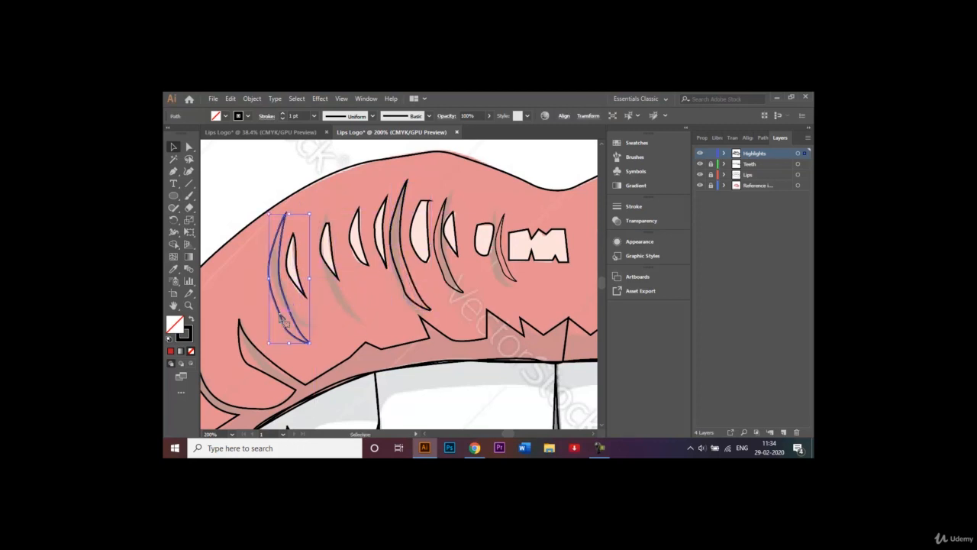
pyautogui.moveTo(308, 209); pyautogui.dragTo(297, 203)
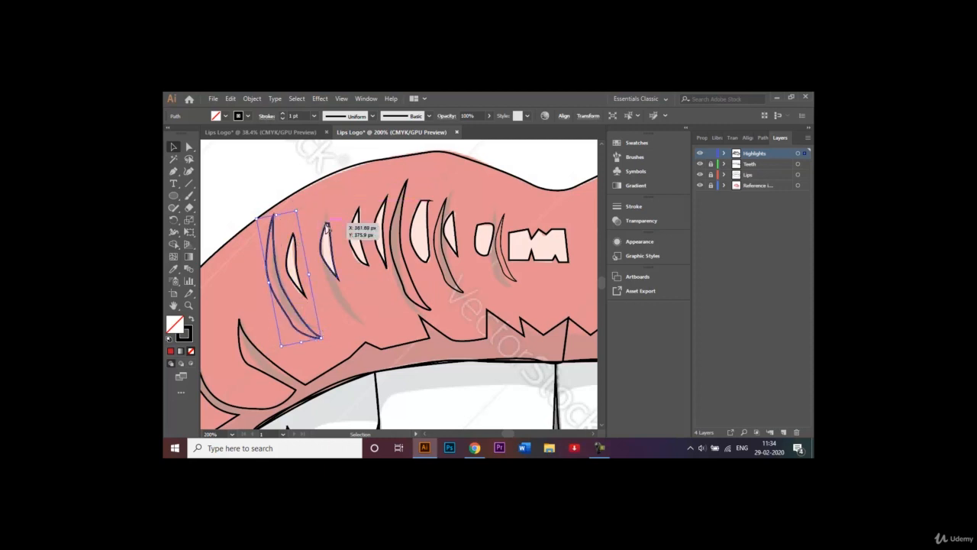
pyautogui.moveTo(297, 208); pyautogui.dragTo(294, 212)
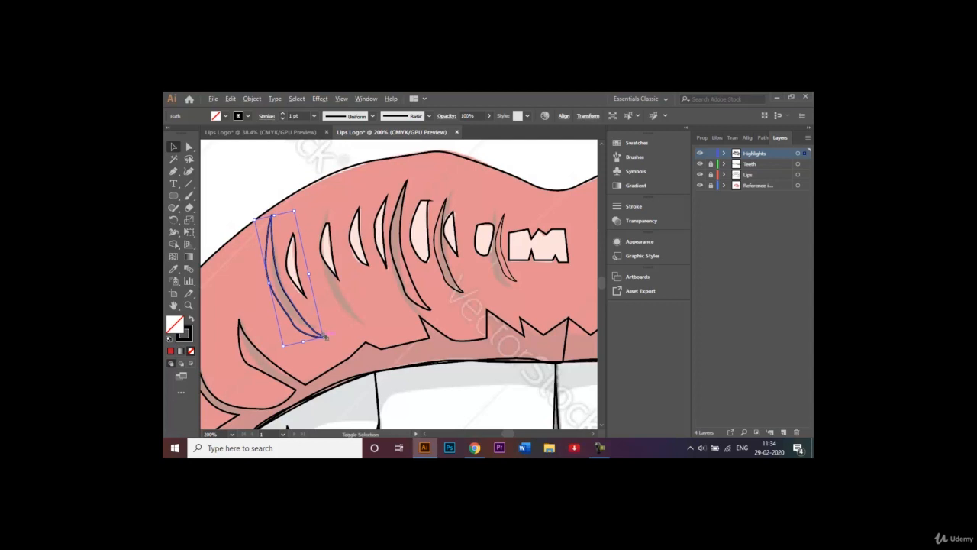
pyautogui.moveTo(324, 335); pyautogui.dragTo(312, 318)
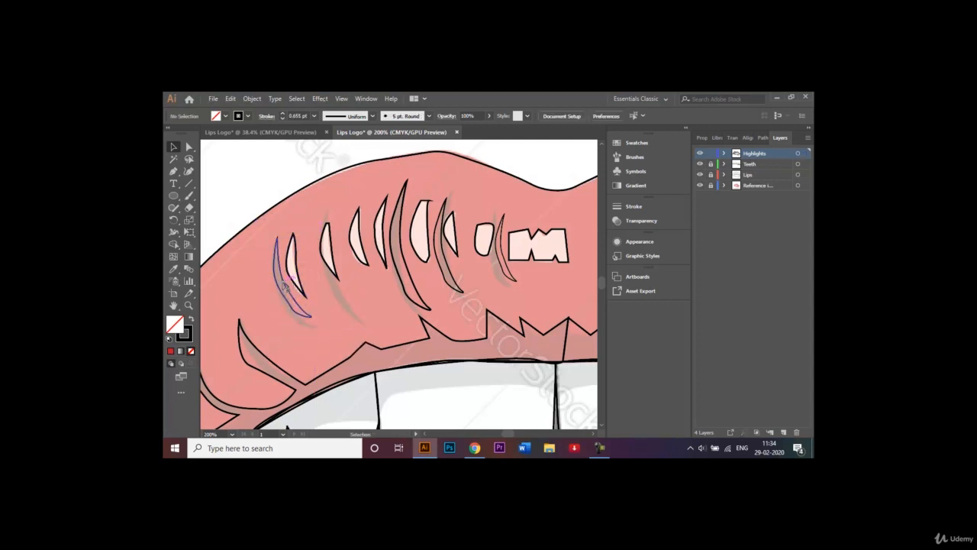
# Step: Copy and paste the rotated crescent and place the copy between the two leftmost upper-lip highlights
pyautogui.moveTo(284, 284); pyautogui.dragTo(315, 263)
pyautogui.hotkey('ctrl', 'z')
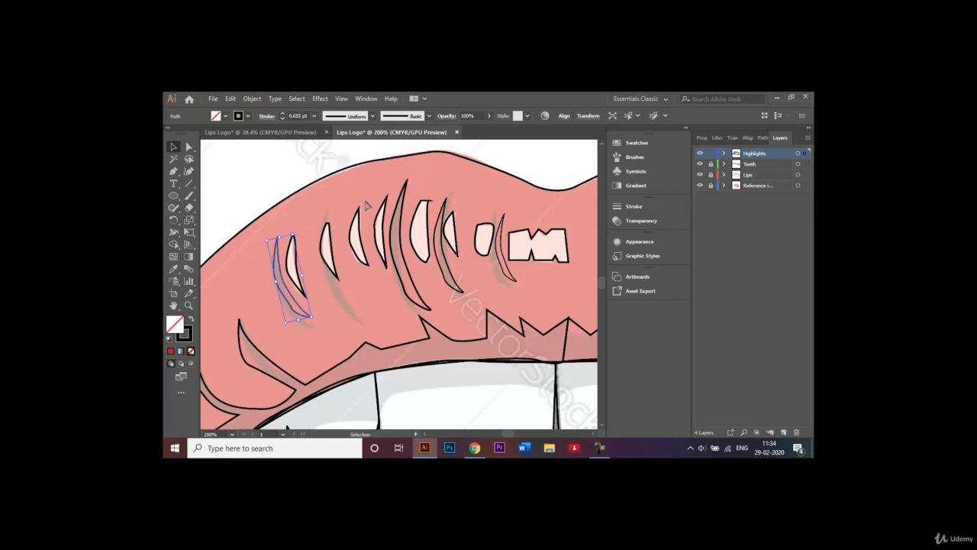
pyautogui.hotkey('ctrl', 'c')
pyautogui.hotkey('ctrl', 'v')
pyautogui.click(367, 206)
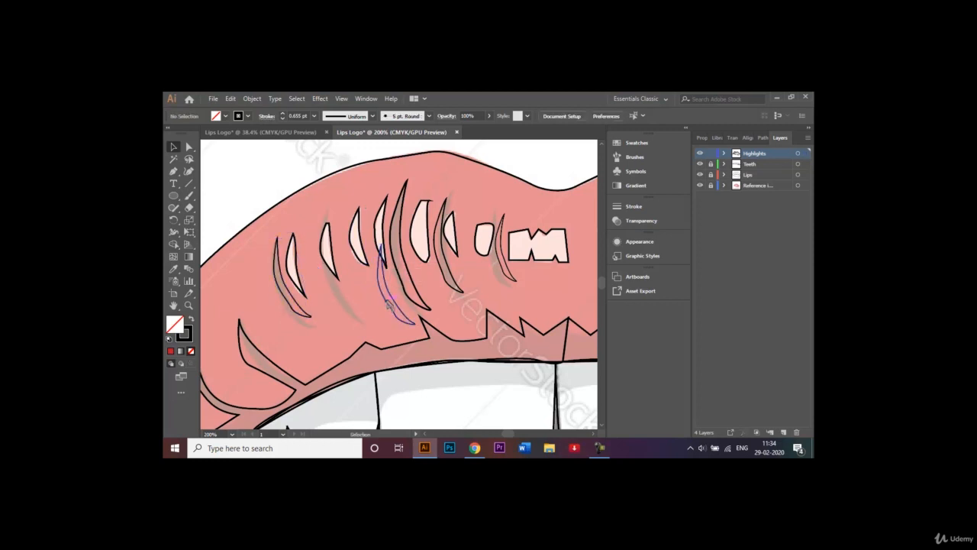
pyautogui.moveTo(388, 304); pyautogui.dragTo(313, 281)
pyautogui.click(387, 323)
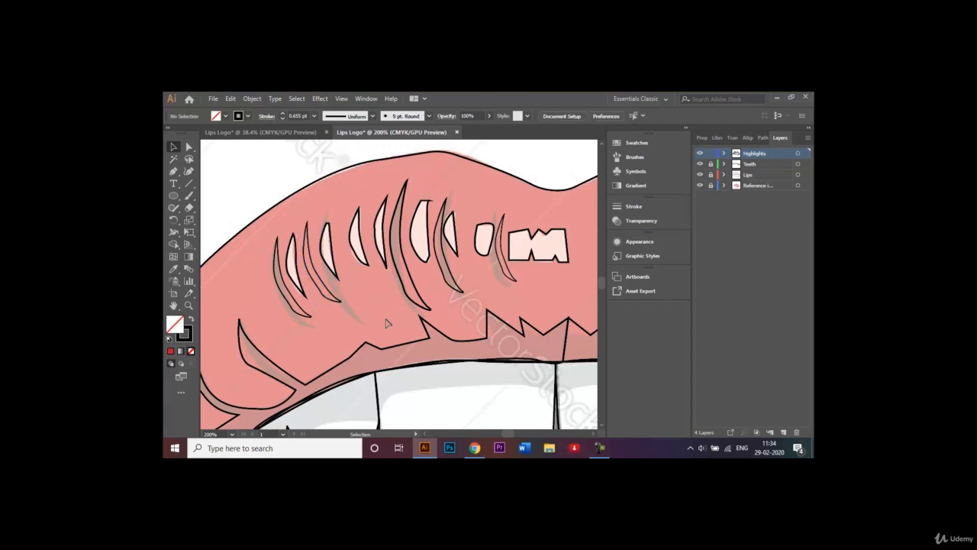
# Step: Set the stroke of all five new crescent shadows on the upper lip's left half to 1 pt, then select only the leftmost one
pyautogui.scroll(-2, 387, 323)
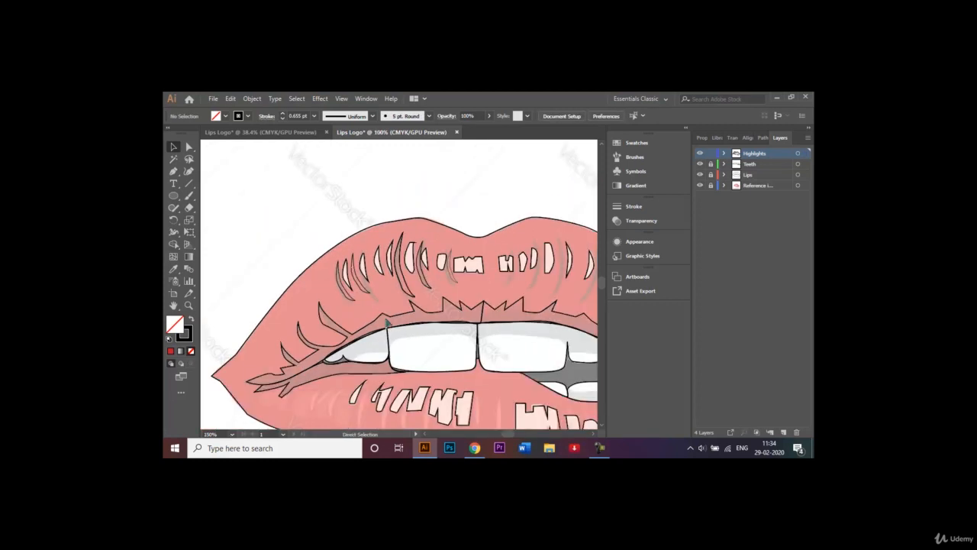
pyautogui.click(458, 285)
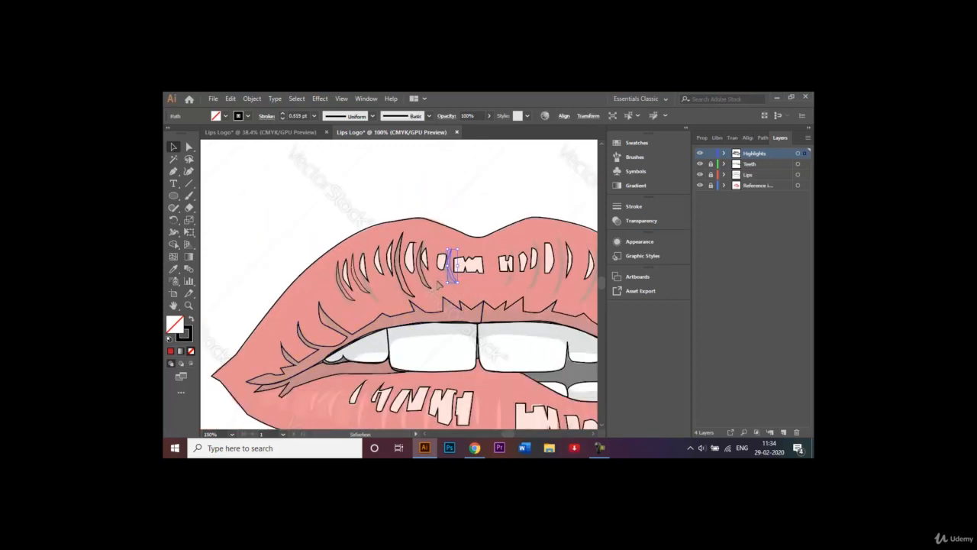
pyautogui.keyDown('shift'); pyautogui.click(425, 284); pyautogui.keyUp('shift')
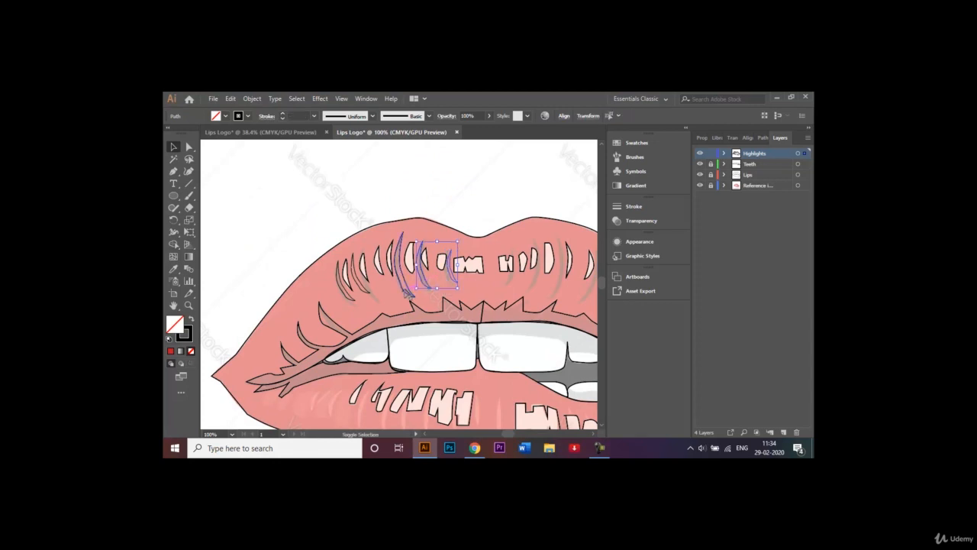
pyautogui.keyDown('shift'); pyautogui.click(406, 292); pyautogui.keyUp('shift')
pyautogui.keyDown('shift'); pyautogui.click(362, 294); pyautogui.keyUp('shift')
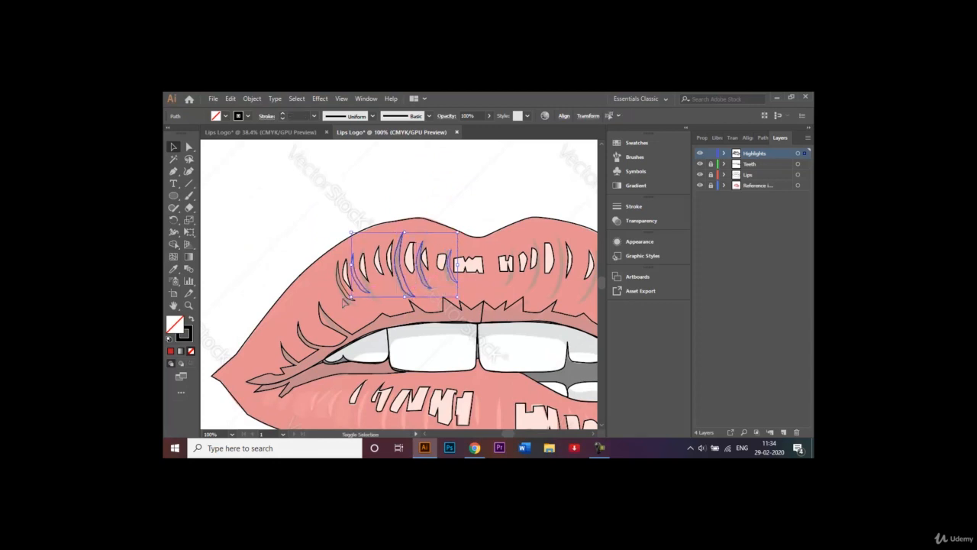
pyautogui.keyDown('shift'); pyautogui.click(345, 298); pyautogui.keyUp('shift')
pyautogui.click(314, 116)
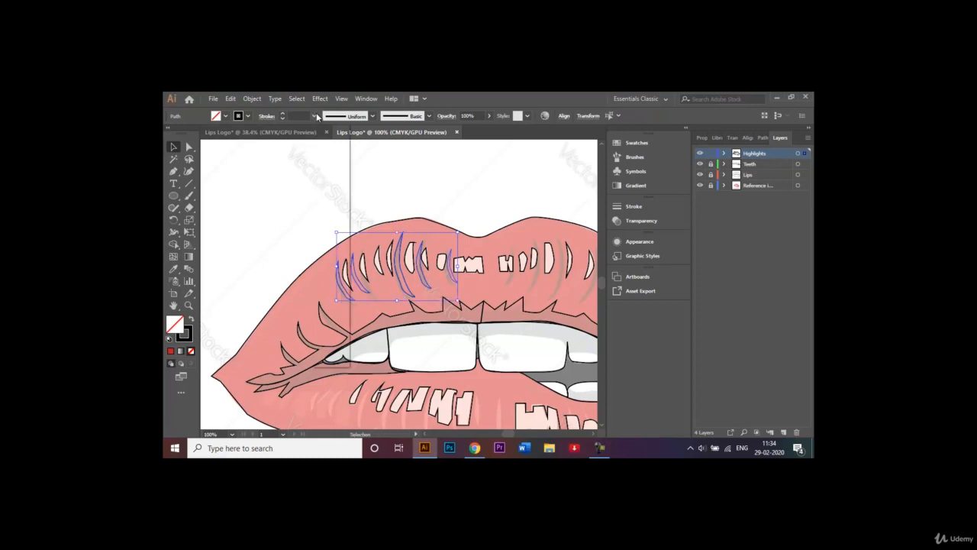
pyautogui.click(326, 162)
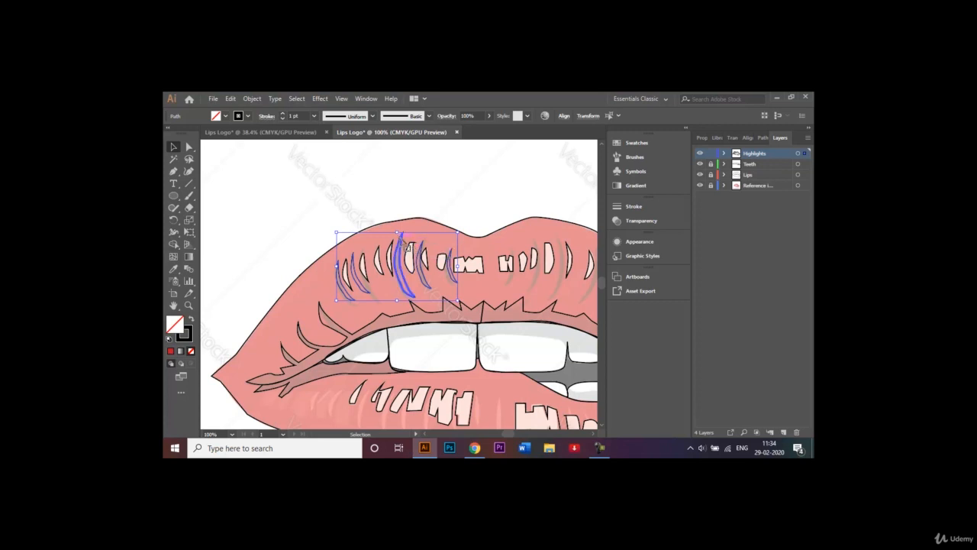
pyautogui.click(383, 304)
pyautogui.click(346, 294)
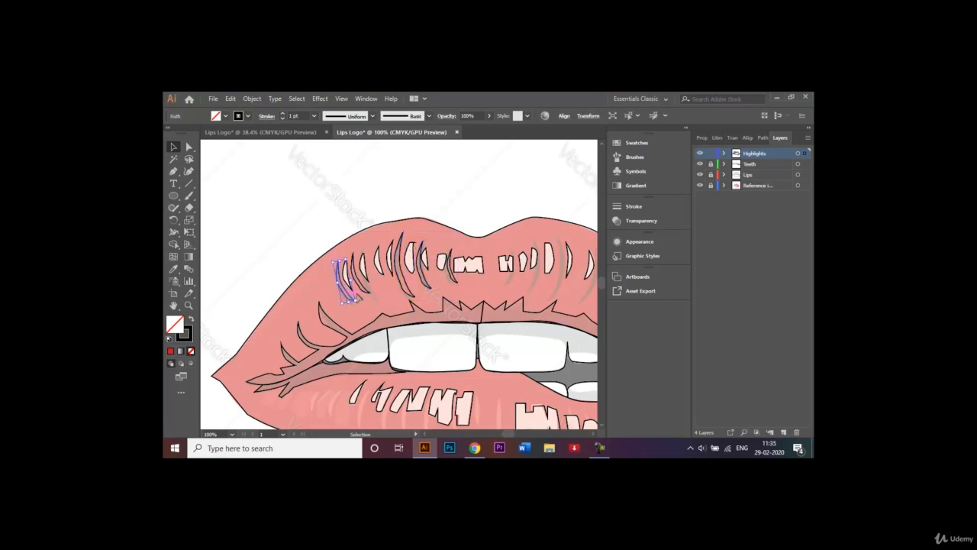
# Step: Select all five crescent shadows on the upper lip's left half and make a copy reflected across the vertical axis
pyautogui.keyDown('shift'); pyautogui.click(360, 296); pyautogui.keyUp('shift')
pyautogui.keyDown('shift'); pyautogui.click(405, 294); pyautogui.keyUp('shift')
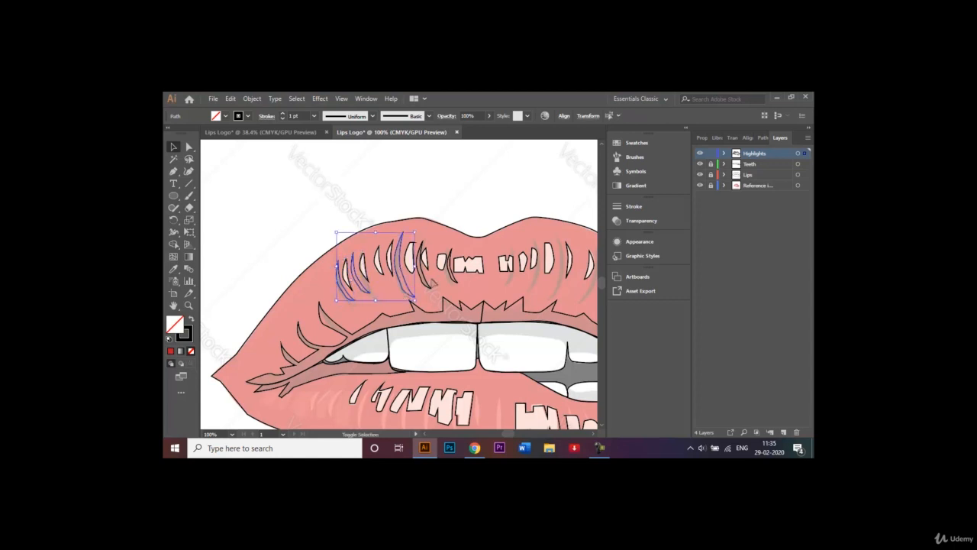
pyautogui.keyDown('shift'); pyautogui.click(426, 287); pyautogui.keyUp('shift')
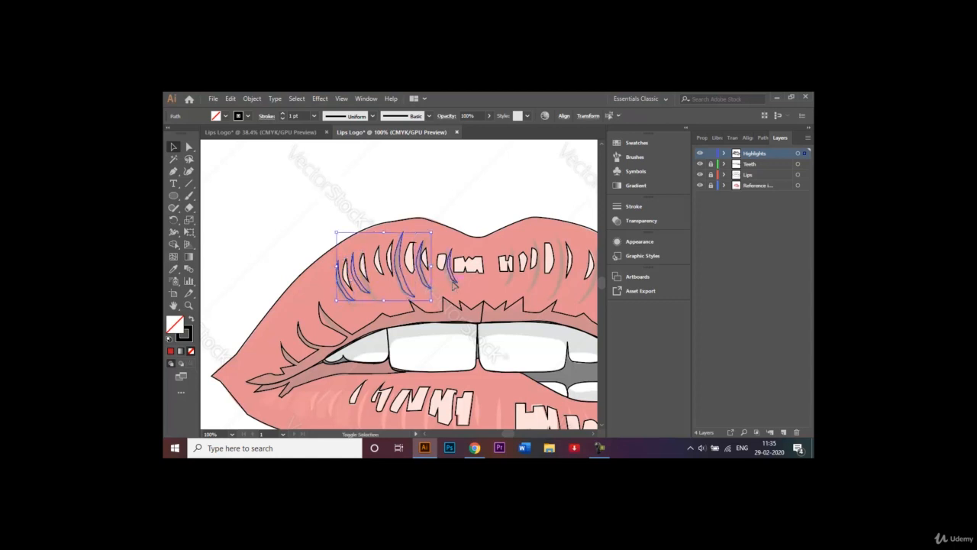
pyautogui.keyDown('shift'); pyautogui.click(454, 288); pyautogui.keyUp('shift')
pyautogui.rightClick(455, 287)
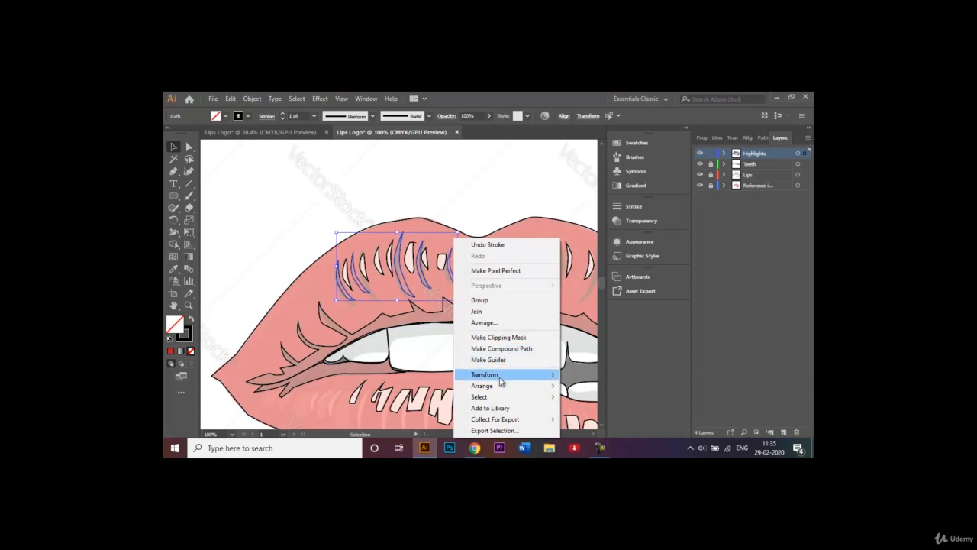
pyautogui.moveTo(546, 374)
pyautogui.click(634, 324)
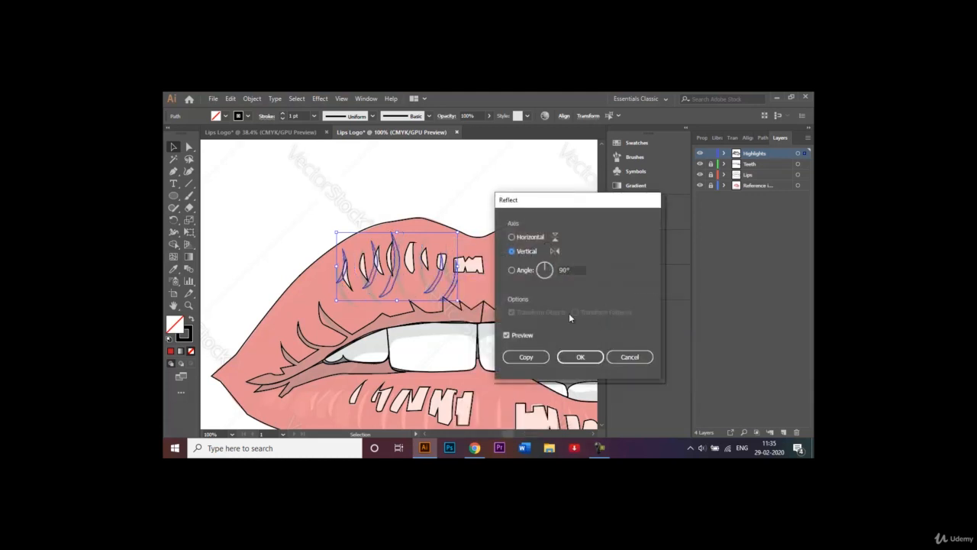
pyautogui.click(526, 358)
# Step: Move the mirrored crescents horizontally onto the upper lip's right half, then deselect them
pyautogui.hotkey('shift', 'Right')
pyautogui.hotkey('shift', 'Right')
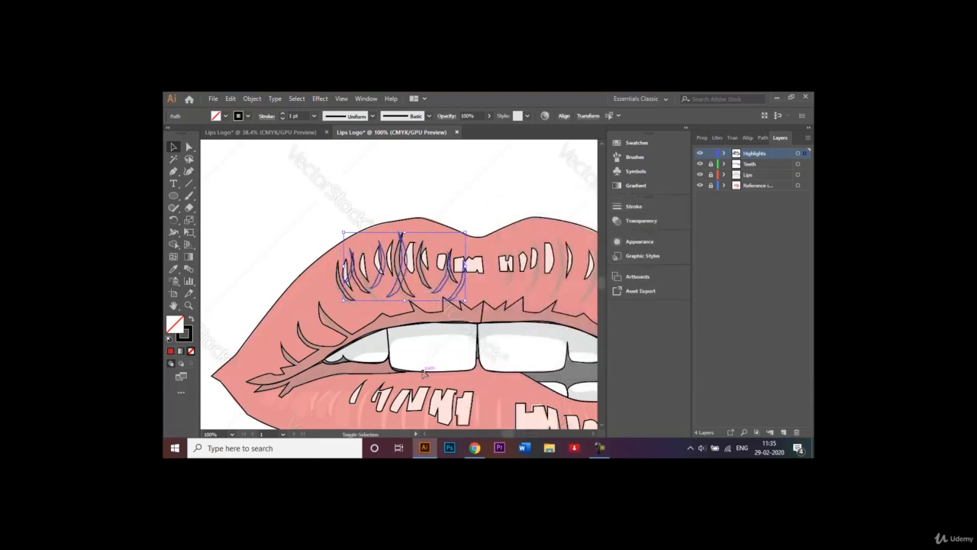
pyautogui.hotkey('shift', 'Right')
pyautogui.hotkey('shift', 'Right')
pyautogui.hotkey('shift', 'Right')
pyautogui.hotkey('shift', 'Right')
pyautogui.hotkey('shift', 'Right')
pyautogui.hotkey('shift', 'Right')
pyautogui.hotkey('shift', 'Right')
pyautogui.hotkey('shift', 'Right')
pyautogui.hotkey('shift', 'Right')
pyautogui.hotkey('shift', 'Right')
pyautogui.hotkey('shift', 'Right')
pyautogui.hotkey('shift', 'Right')
pyautogui.hotkey('shift', 'Right')
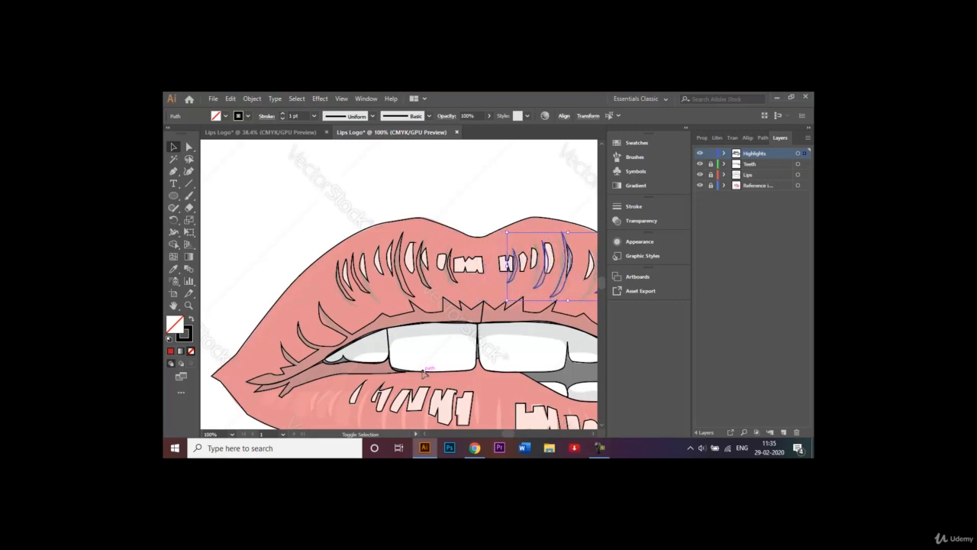
pyautogui.press('Right')
pyautogui.press('Right')
pyautogui.press('Right')
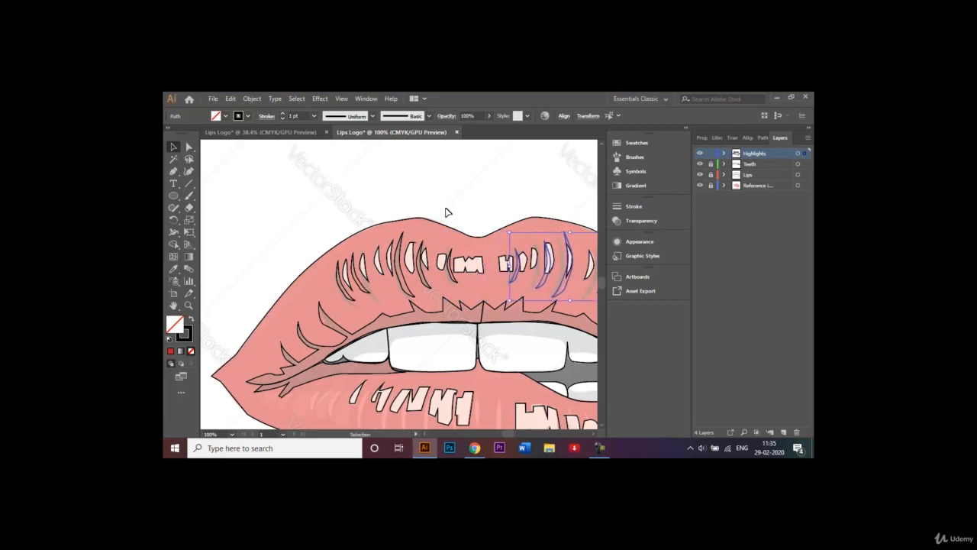
pyautogui.click(484, 207)
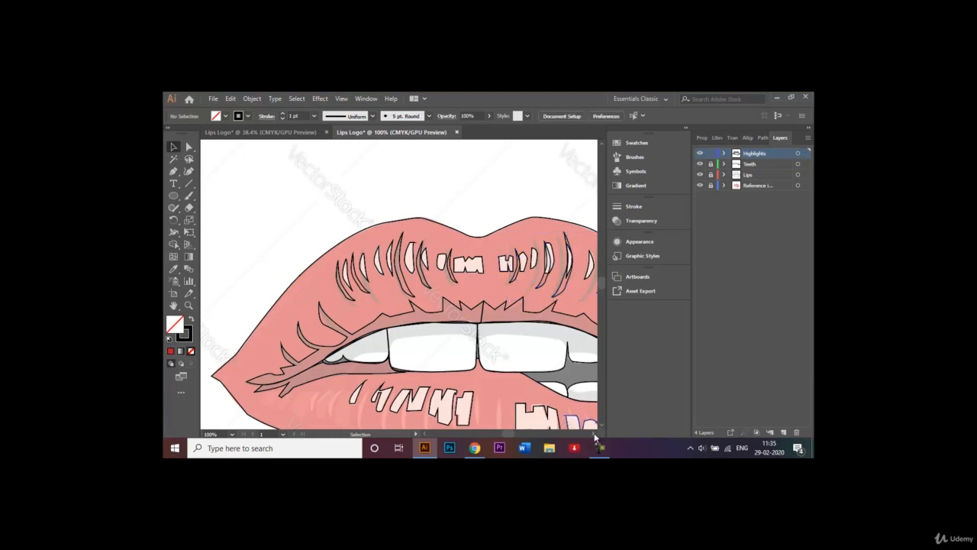
# Step: Reposition individual mirrored crescents to fit the creases beside the highlights on the upper lip's right half, then deselect
pyautogui.hscroll(4, 594, 436)
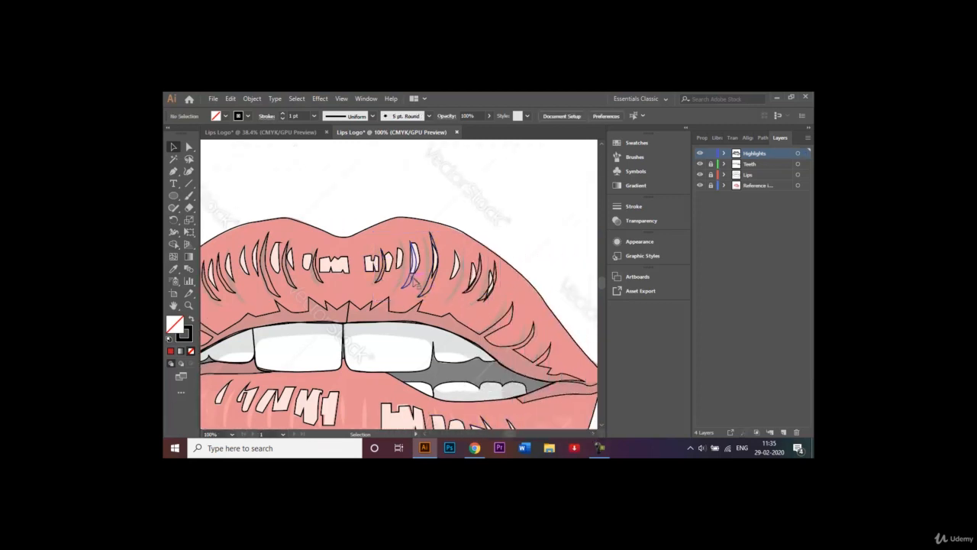
pyautogui.moveTo(413, 280)
pyautogui.mouseDown()
pyautogui.moveTo(408, 274)
pyautogui.moveTo(452, 281)
pyautogui.moveTo(422, 281)
pyautogui.mouseUp()
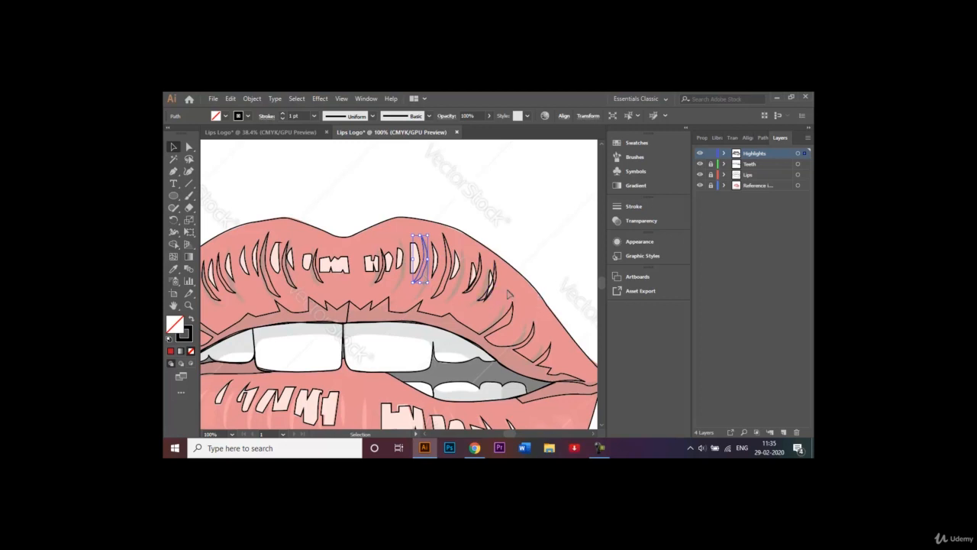
pyautogui.moveTo(497, 272)
pyautogui.mouseDown()
pyautogui.moveTo(510, 275)
pyautogui.moveTo(504, 283)
pyautogui.moveTo(486, 272)
pyautogui.mouseUp()
pyautogui.click(513, 227)
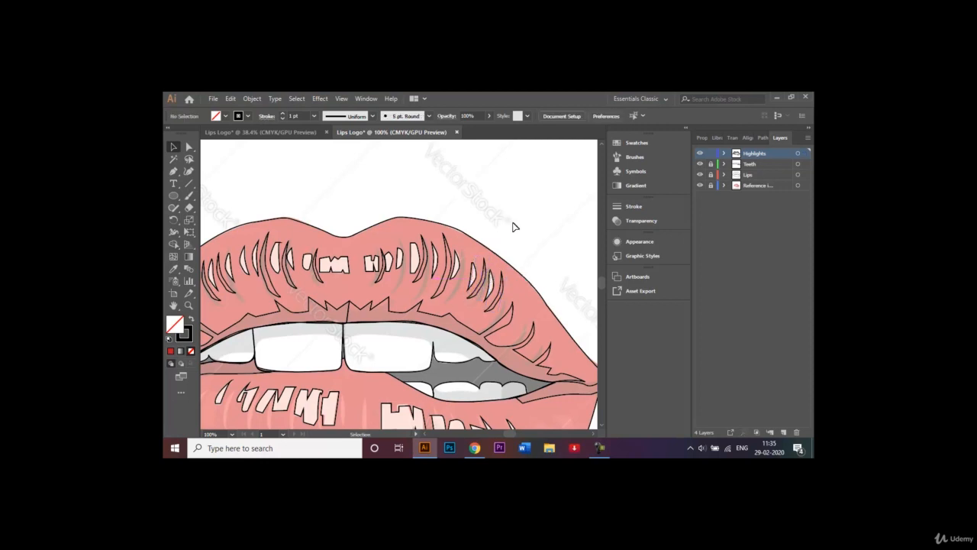
pyautogui.hotkey('ctrl', '-')
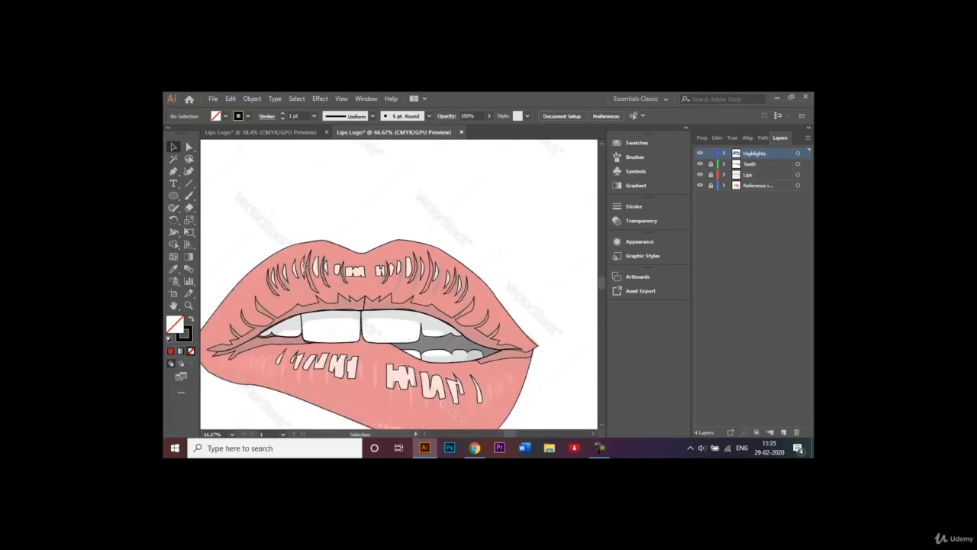
pyautogui.click(283, 300)
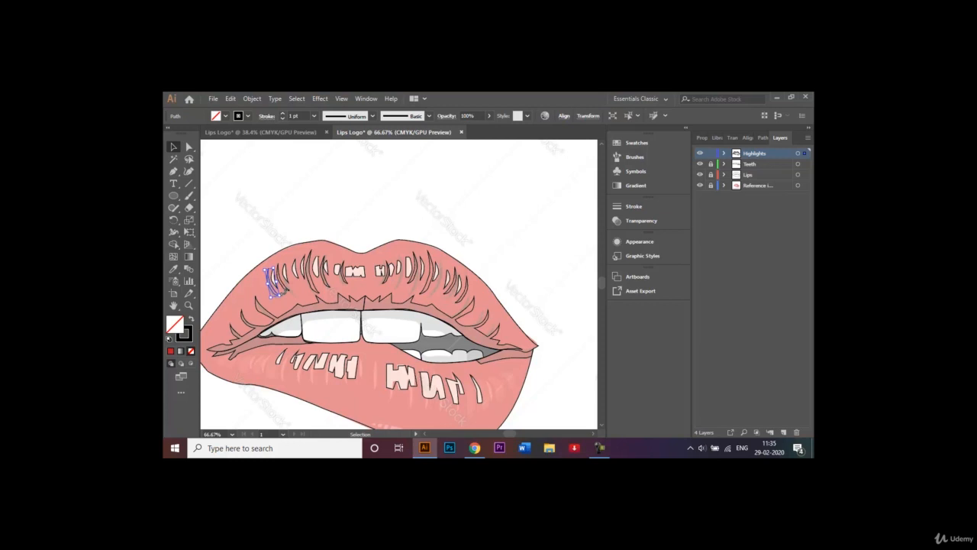
pyautogui.keyDown('shift'); pyautogui.click(287, 293); pyautogui.keyUp('shift')
pyautogui.keyDown('shift'); pyautogui.click(315, 281); pyautogui.keyUp('shift')
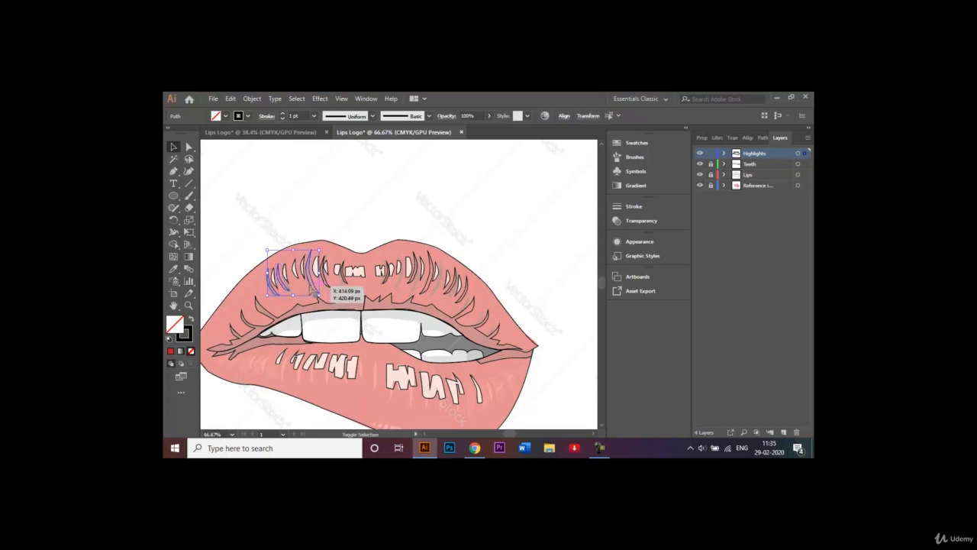
pyautogui.keyDown('shift'); pyautogui.click(326, 285); pyautogui.keyUp('shift')
pyautogui.keyDown('shift'); pyautogui.click(345, 284); pyautogui.keyUp('shift')
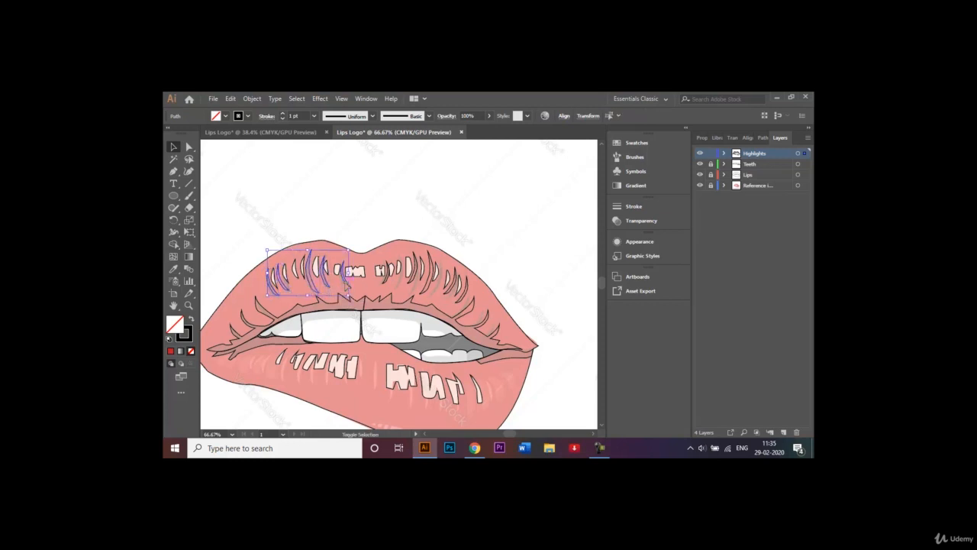
pyautogui.keyDown('shift'); pyautogui.click(386, 283); pyautogui.keyUp('shift')
pyautogui.keyDown('shift'); pyautogui.click(409, 288); pyautogui.keyUp('shift')
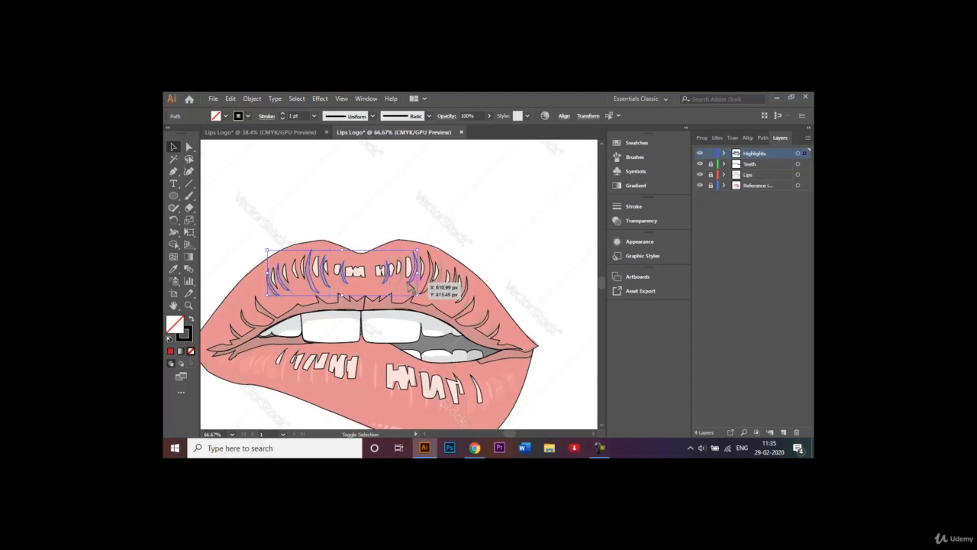
pyautogui.keyDown('shift'); pyautogui.click(425, 289); pyautogui.keyUp('shift')
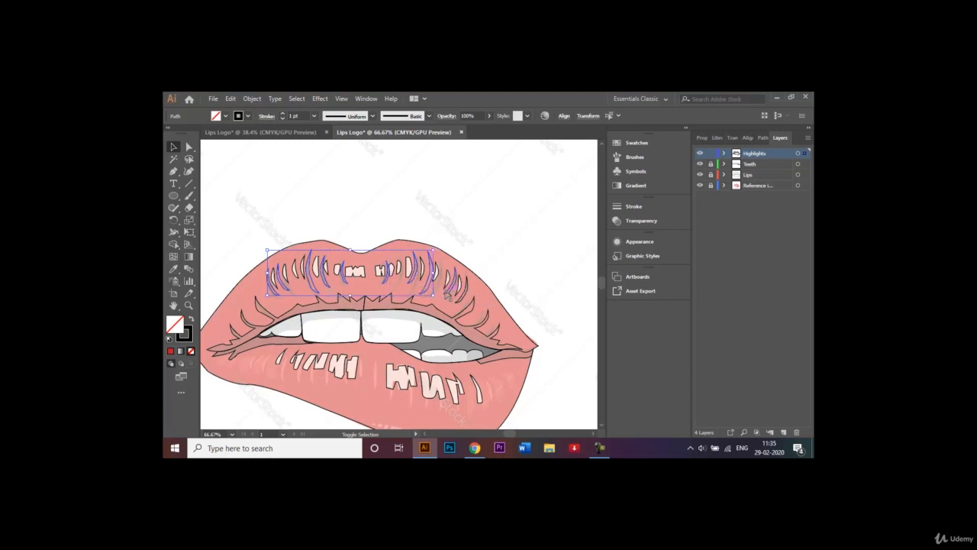
pyautogui.keyDown('shift'); pyautogui.click(447, 291); pyautogui.keyUp('shift')
pyautogui.keyDown('shift'); pyautogui.click(464, 299); pyautogui.keyUp('shift')
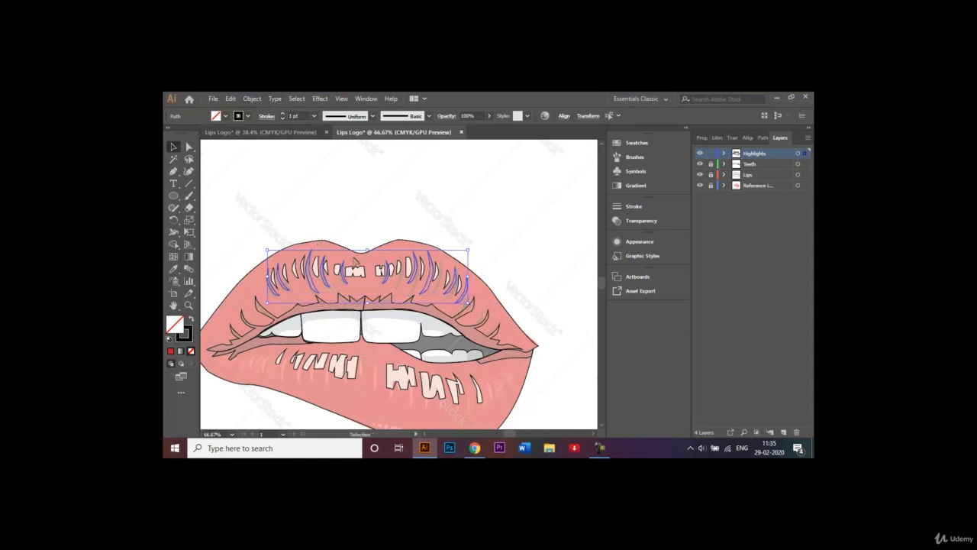
pyautogui.click(357, 255)
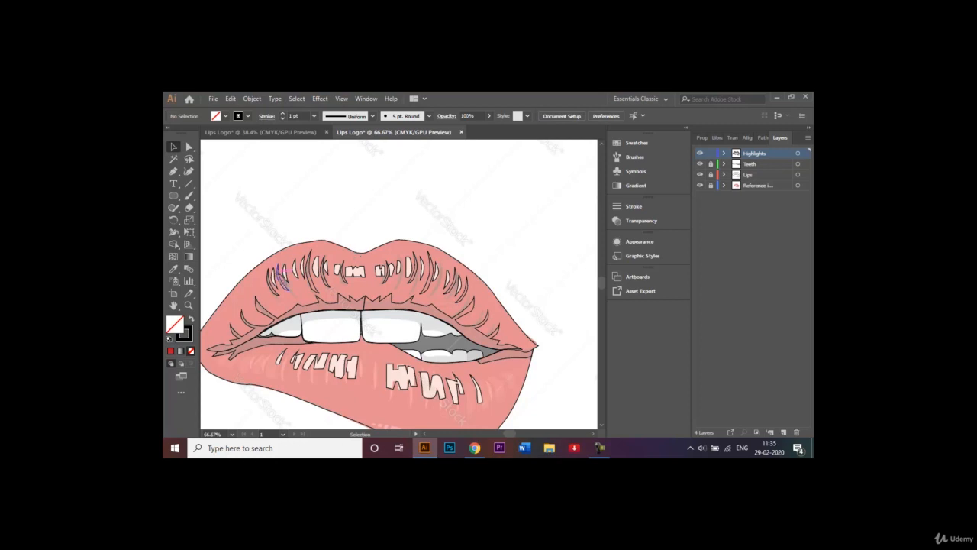
pyautogui.click(278, 293)
pyautogui.keyDown('shift'); pyautogui.click(285, 289); pyautogui.keyUp('shift')
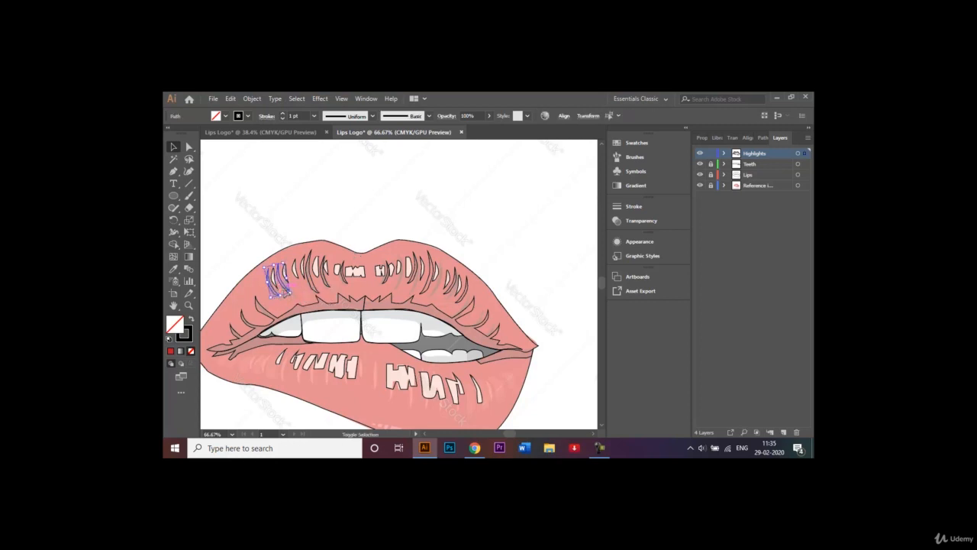
pyautogui.keyDown('shift'); pyautogui.click(285, 289); pyautogui.keyUp('shift')
pyautogui.keyDown('shift'); pyautogui.click(313, 288); pyautogui.keyUp('shift')
pyautogui.keyDown('shift'); pyautogui.click(328, 287); pyautogui.keyUp('shift')
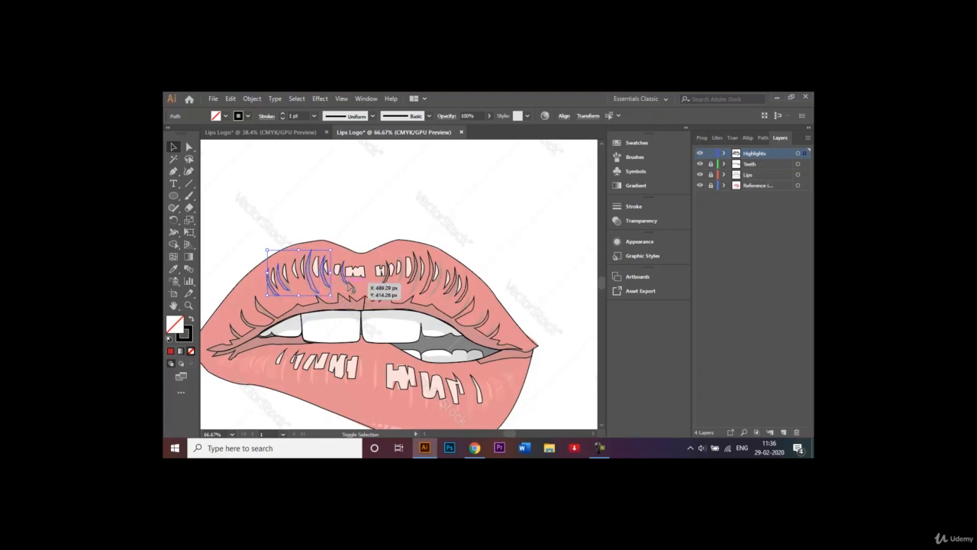
pyautogui.keyDown('shift'); pyautogui.click(350, 287); pyautogui.keyUp('shift')
pyautogui.keyDown('shift'); pyautogui.click(384, 284); pyautogui.keyUp('shift')
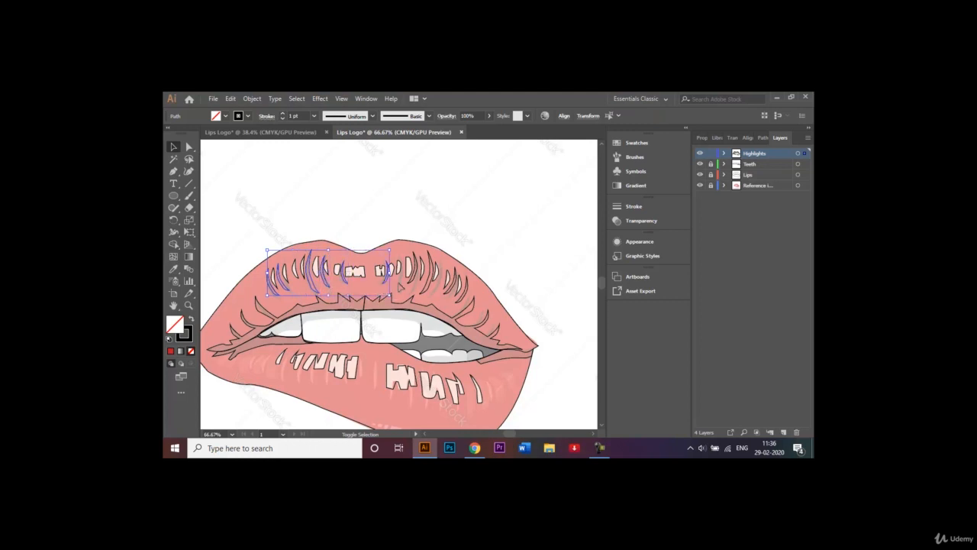
pyautogui.keyDown('shift'); pyautogui.click(407, 283); pyautogui.keyUp('shift')
pyautogui.keyDown('shift'); pyautogui.click(423, 290); pyautogui.keyUp('shift')
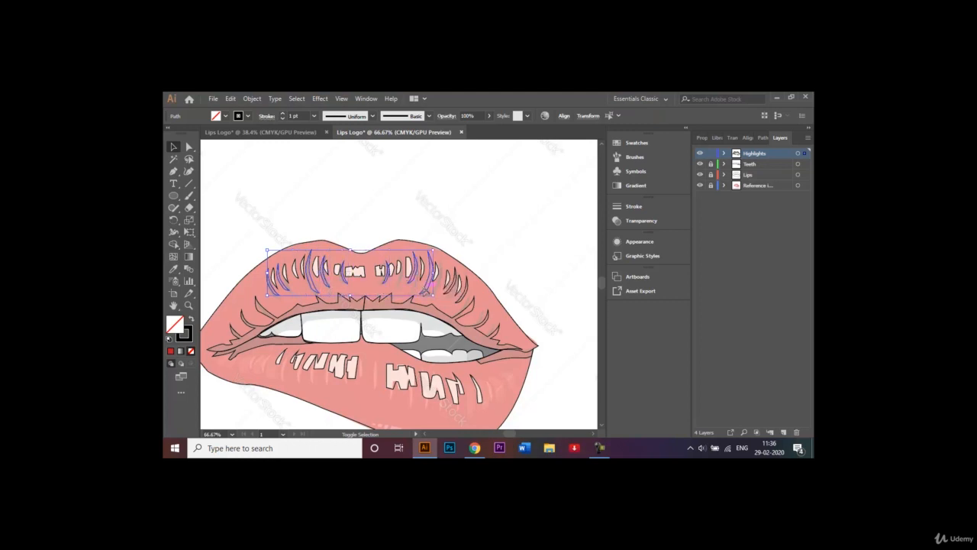
pyautogui.keyDown('shift'); pyautogui.click(447, 284); pyautogui.keyUp('shift')
pyautogui.click(464, 259)
# Step: Select all the crescent shadows across both halves of the upper lip and make a copy reflected across the horizontal axis
pyautogui.click(456, 278)
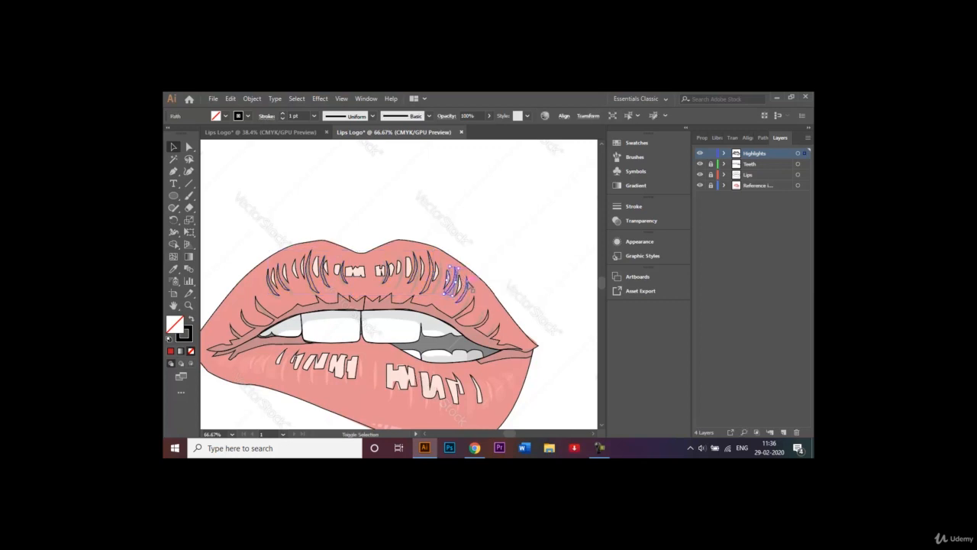
pyautogui.keyDown('shift'); pyautogui.click(467, 283); pyautogui.keyUp('shift')
pyautogui.keyDown('shift'); pyautogui.click(431, 260); pyautogui.keyUp('shift')
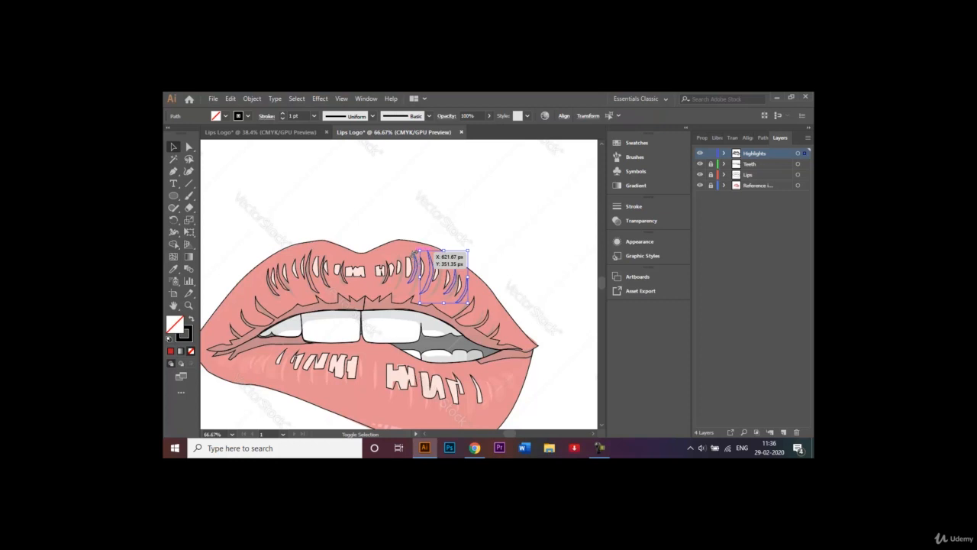
pyautogui.keyDown('shift'); pyautogui.click(410, 283); pyautogui.keyUp('shift')
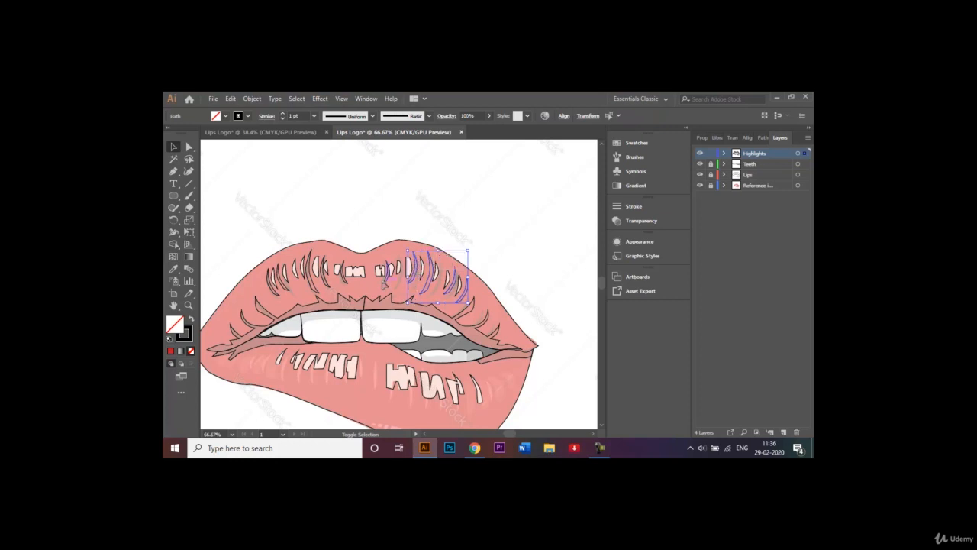
pyautogui.keyDown('shift'); pyautogui.click(386, 281); pyautogui.keyUp('shift')
pyautogui.keyDown('shift'); pyautogui.click(346, 284); pyautogui.keyUp('shift')
pyautogui.keyDown('shift'); pyautogui.click(311, 291); pyautogui.keyUp('shift')
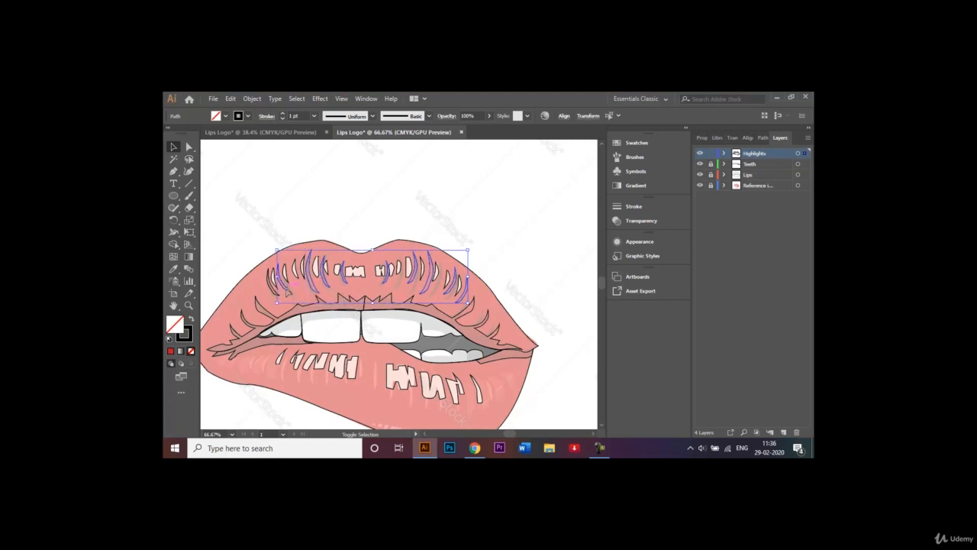
pyautogui.keyDown('shift'); pyautogui.click(273, 291); pyautogui.keyUp('shift')
pyautogui.click(252, 98)
pyautogui.moveTo(299, 109)
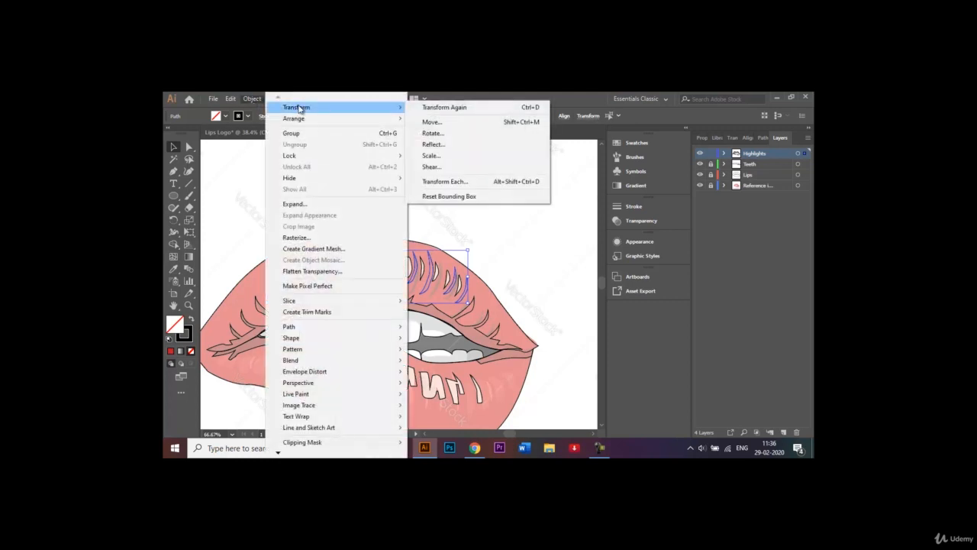
pyautogui.click(434, 143)
pyautogui.click(512, 237)
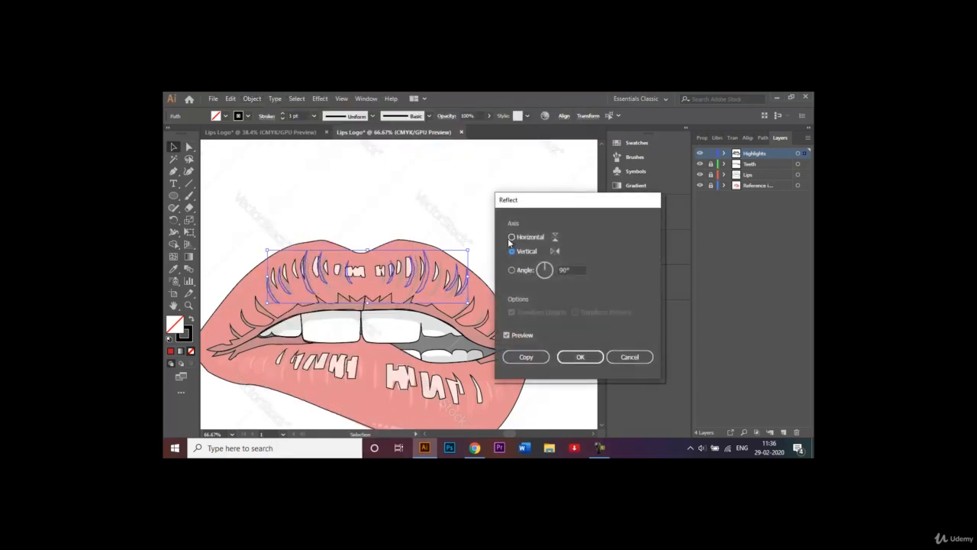
pyautogui.click(539, 363)
# Step: Move the flipped crescents straight down onto the lower lip's highlights, then deselect them
pyautogui.hotkey('shift', 'Down')
pyautogui.hotkey('shift', 'Down')
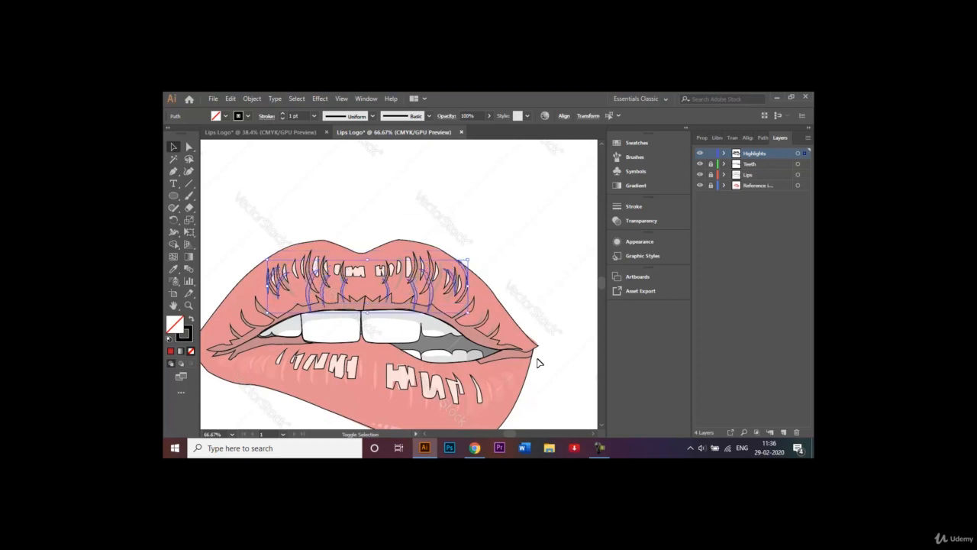
pyautogui.hotkey('shift', 'Down')
pyautogui.hotkey('shift', 'Down')
pyautogui.hotkey('shift', 'Down')
pyautogui.hotkey('shift', 'Down')
pyautogui.hotkey('shift', 'Down')
pyautogui.hotkey('shift', 'Down')
pyautogui.hotkey('shift', 'Down')
pyautogui.hotkey('shift', 'Down')
pyautogui.hotkey('shift', 'Down')
pyautogui.hotkey('shift', 'Down')
pyautogui.hotkey('shift', 'Down')
pyautogui.hotkey('shift', 'Down')
pyautogui.hotkey('shift', 'Down')
pyautogui.hotkey('shift', 'Down')
pyautogui.hotkey('shift', 'Down')
pyautogui.hotkey('shift', 'Down')
pyautogui.hotkey('shift', 'Down')
pyautogui.hotkey('shift', 'Down')
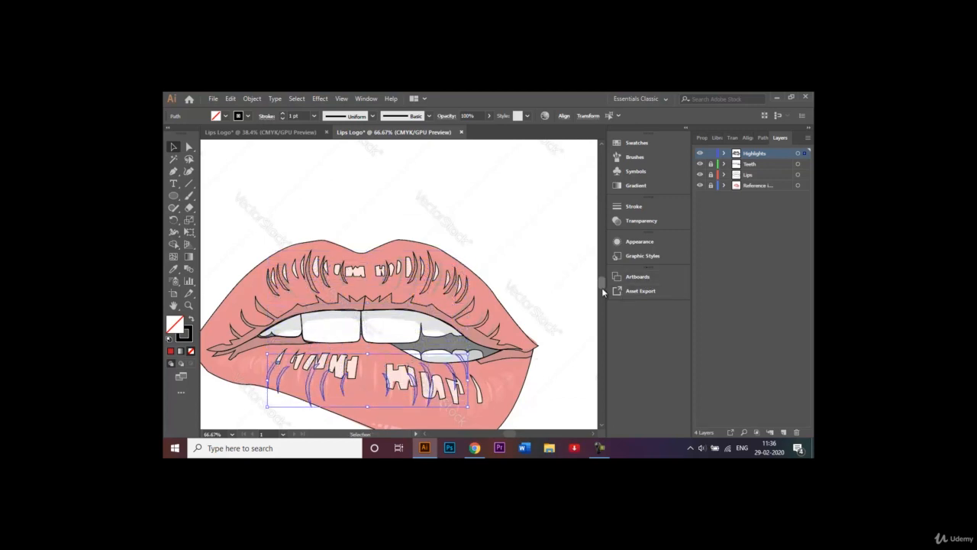
pyautogui.click(574, 283)
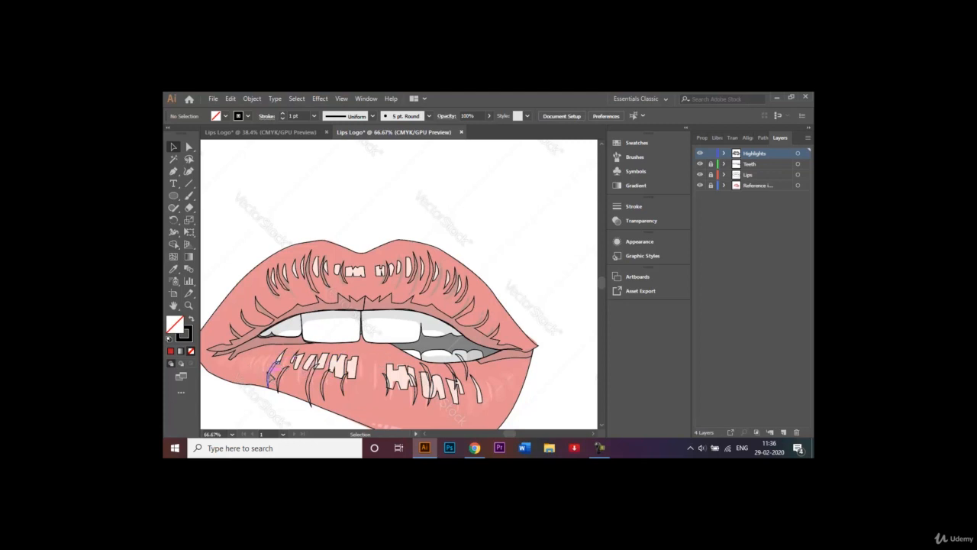
# Step: Fit a small crescent among the lower lip's left-half highlights and rotate the crescent below the central left highlights slightly counter-clockwise
pyautogui.click(271, 367)
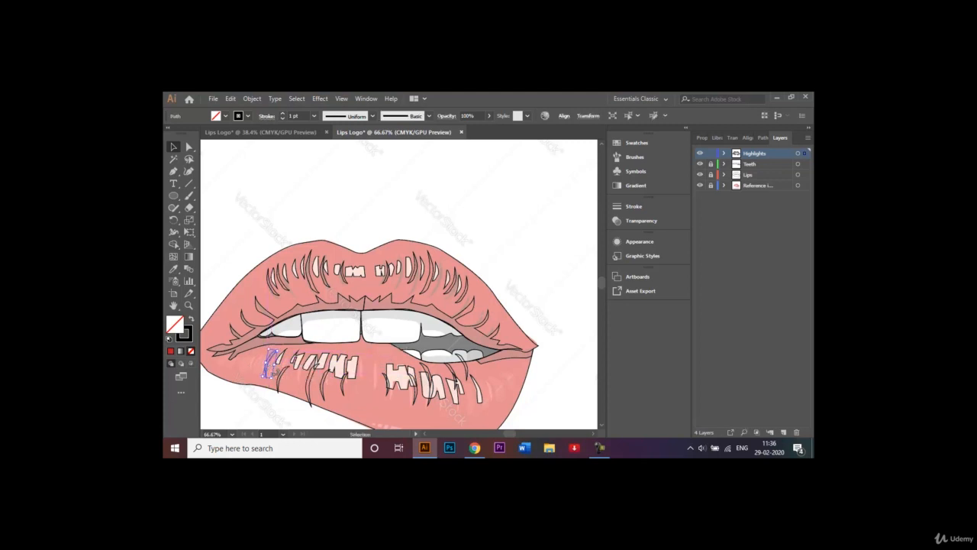
pyautogui.moveTo(271, 367)
pyautogui.mouseDown()
pyautogui.moveTo(301, 373)
pyautogui.moveTo(299, 358)
pyautogui.moveTo(312, 357)
pyautogui.moveTo(321, 385)
pyautogui.moveTo(315, 375)
pyautogui.mouseUp()
pyautogui.hotkey('ctrl', '+')
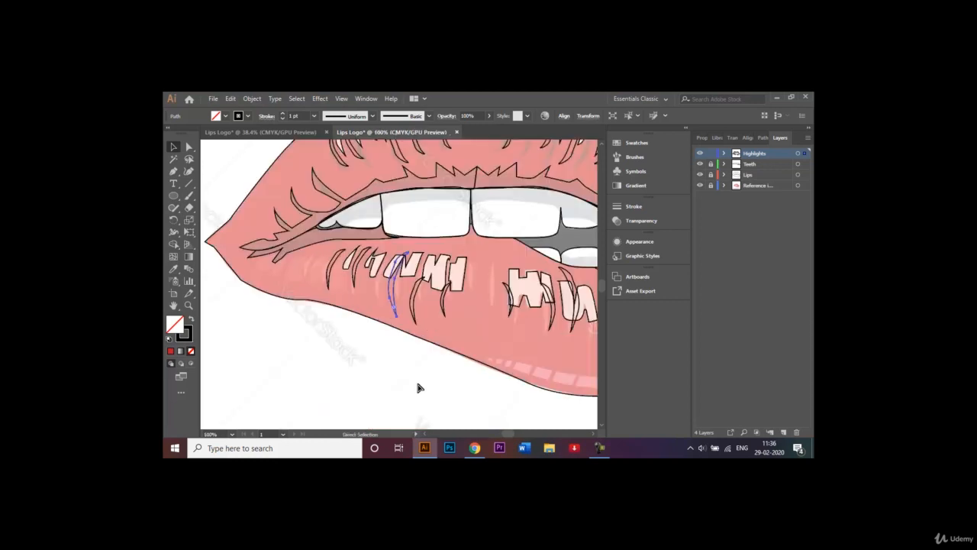
pyautogui.hotkey('ctrl', '+')
pyautogui.hotkey('ctrl', '+')
pyautogui.press('v')
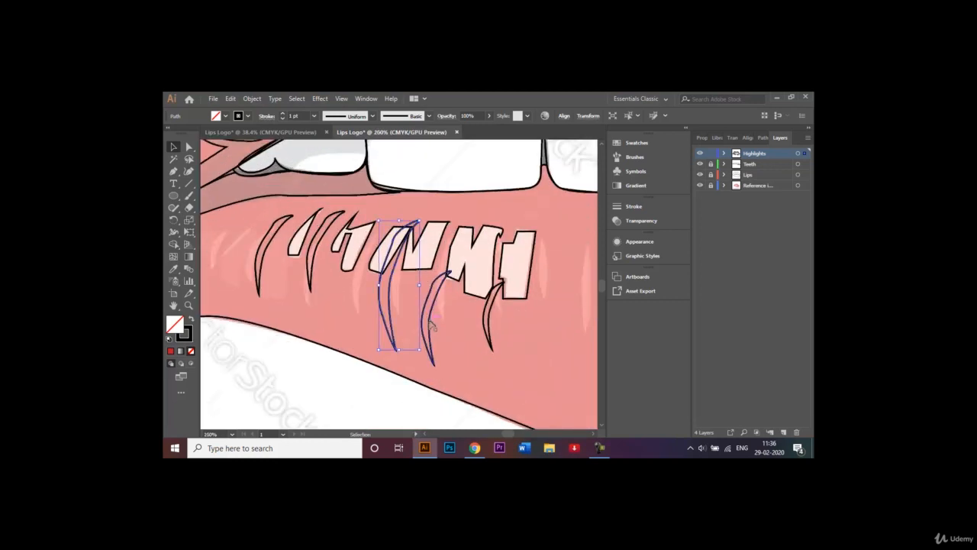
pyautogui.moveTo(429, 320); pyautogui.dragTo(429, 323)
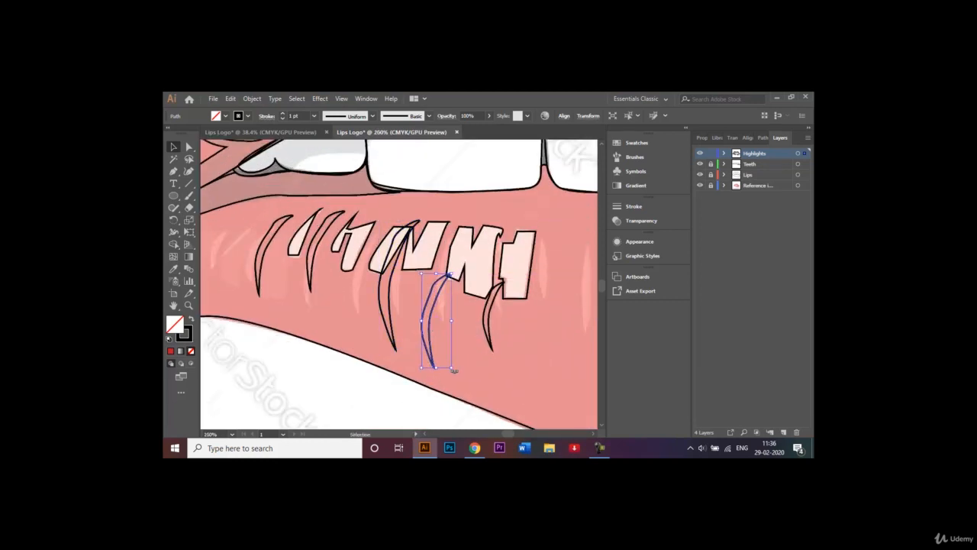
pyautogui.moveTo(454, 370); pyautogui.dragTo(489, 373)
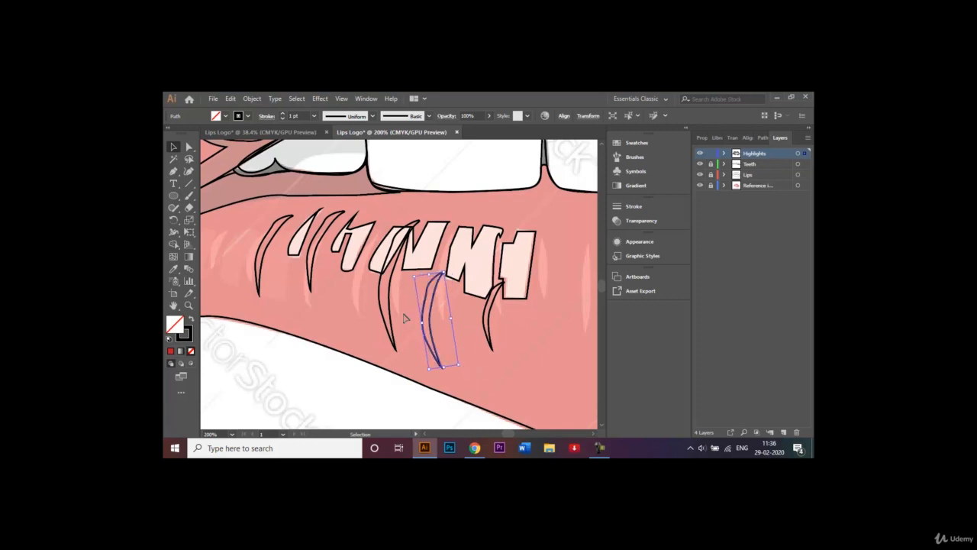
# Step: Rotate the long crescent on the lower lip's left half counter-clockwise, move it below the highlights along the lip edge, and deselect it
pyautogui.click(382, 300)
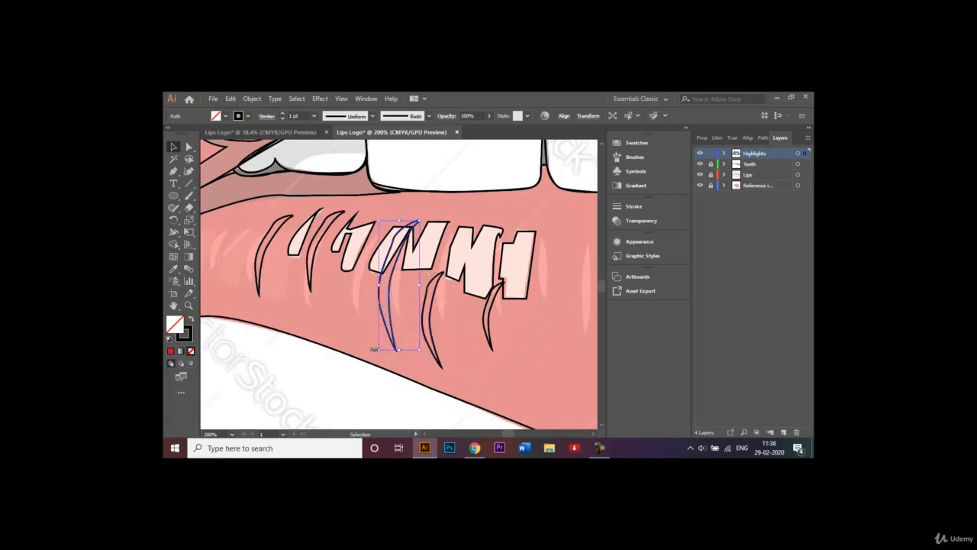
pyautogui.moveTo(375, 349); pyautogui.dragTo(395, 367)
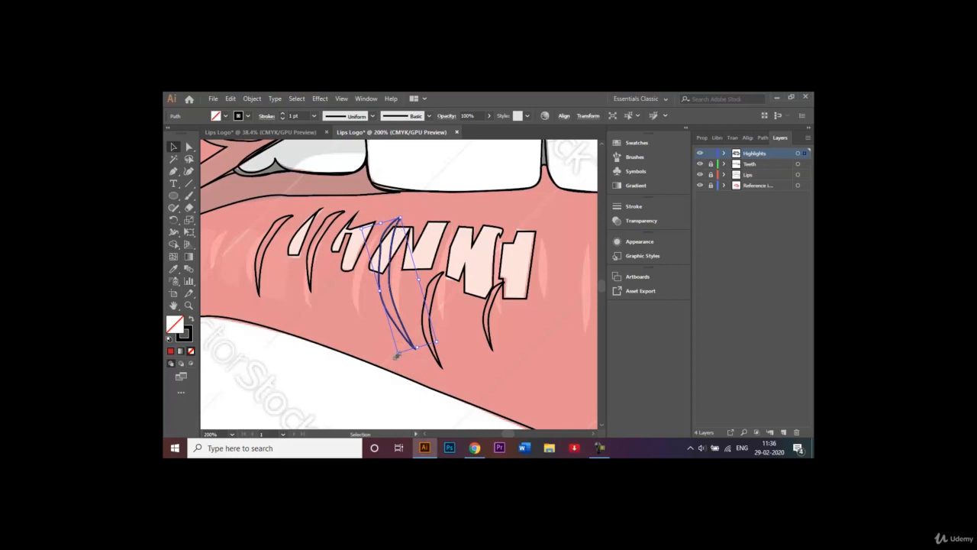
pyautogui.moveTo(395, 356); pyautogui.dragTo(452, 369)
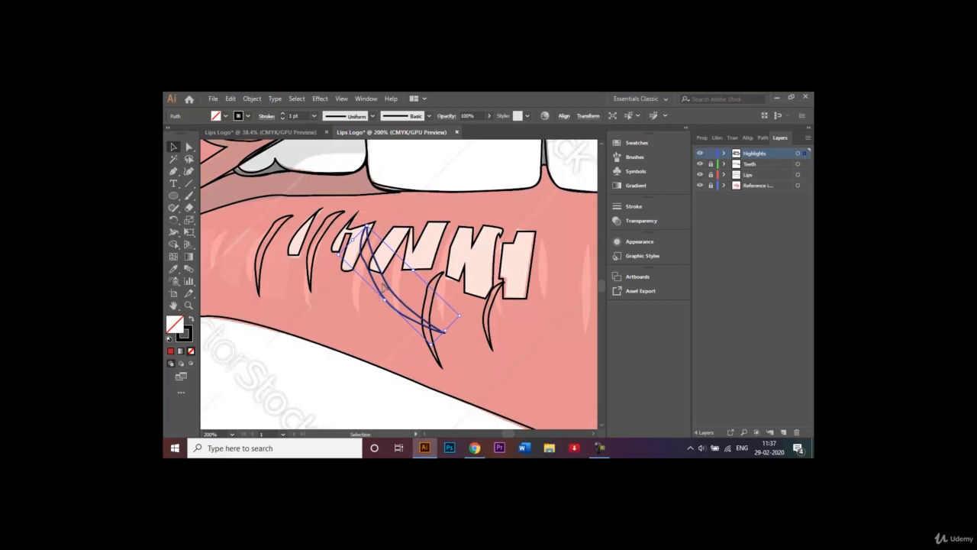
pyautogui.moveTo(373, 301); pyautogui.dragTo(345, 324)
pyautogui.click(489, 356)
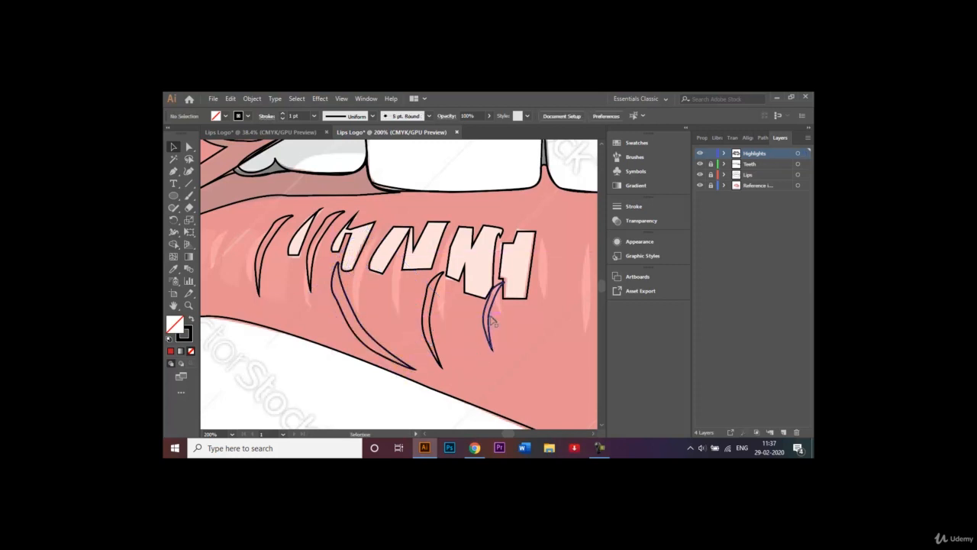
# Step: Move the two innermost small crescents of the lower lip into the gap between the left and right highlight groups
pyautogui.moveTo(491, 321)
pyautogui.mouseDown()
pyautogui.moveTo(562, 284)
pyautogui.moveTo(553, 276)
pyautogui.mouseUp()
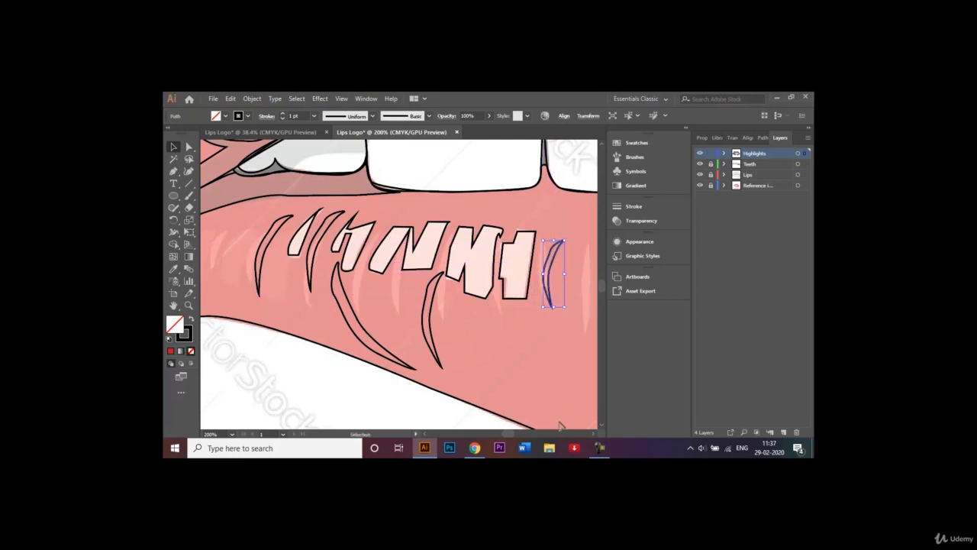
pyautogui.hscroll(5, 591, 432)
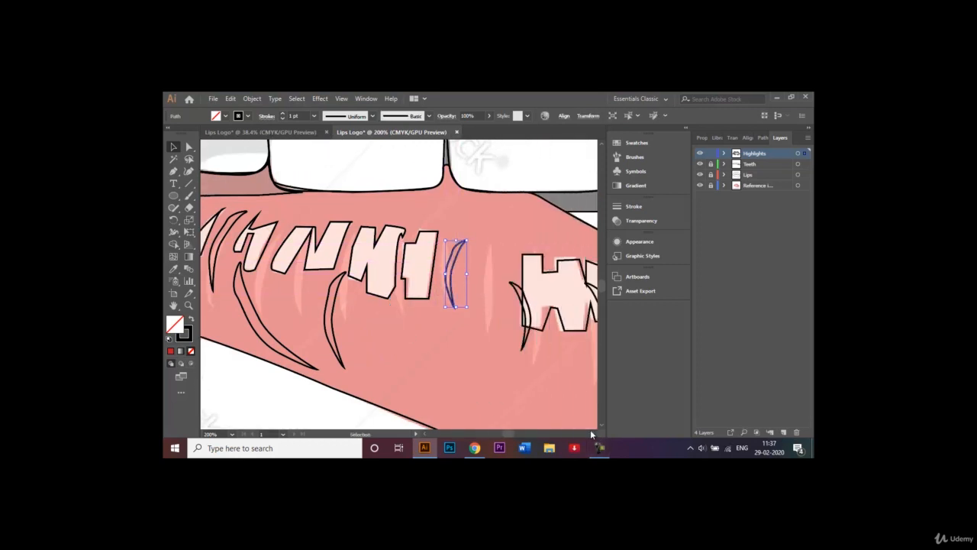
pyautogui.click(451, 392)
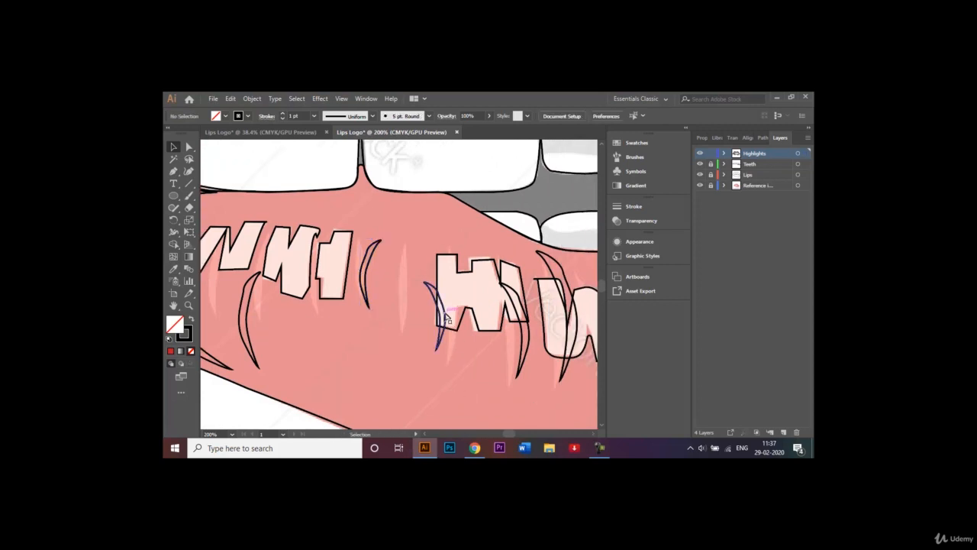
pyautogui.moveTo(444, 317)
pyautogui.mouseDown()
pyautogui.moveTo(481, 349)
pyautogui.moveTo(452, 325)
pyautogui.moveTo(431, 286)
pyautogui.moveTo(441, 303)
pyautogui.moveTo(425, 291)
pyautogui.mouseUp()
# Step: Move the next crescent below the lower lip's right-half highlights and rotate it clockwise to follow the lip's curve
pyautogui.moveTo(518, 344); pyautogui.dragTo(520, 391)
pyautogui.moveTo(532, 327); pyautogui.dragTo(574, 345)
pyautogui.hotkey('ctrl', '-')
pyautogui.hotkey('ctrl', '-')
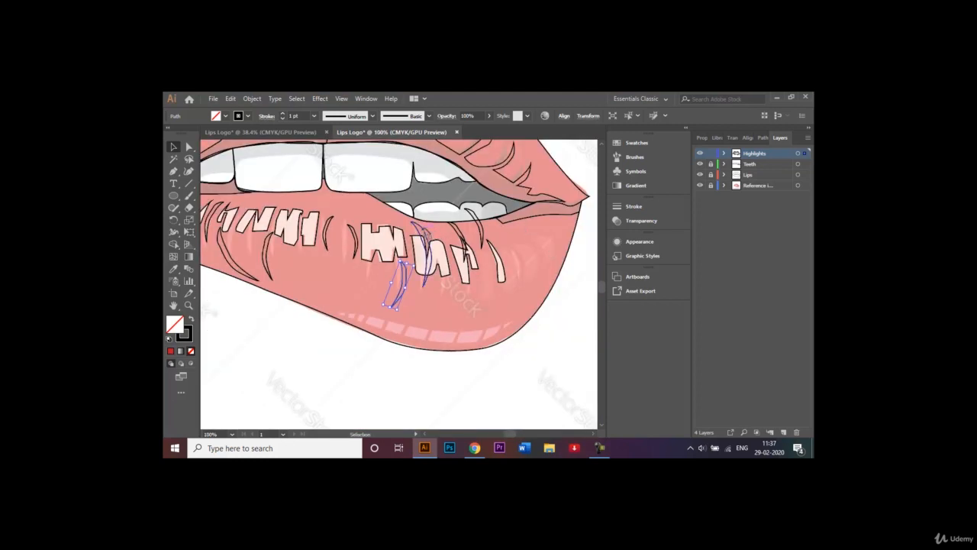
# Step: Move the long right-half crescent below the highlights and rotate it clockwise until it lies almost horizontal
pyautogui.moveTo(432, 223); pyautogui.dragTo(457, 266)
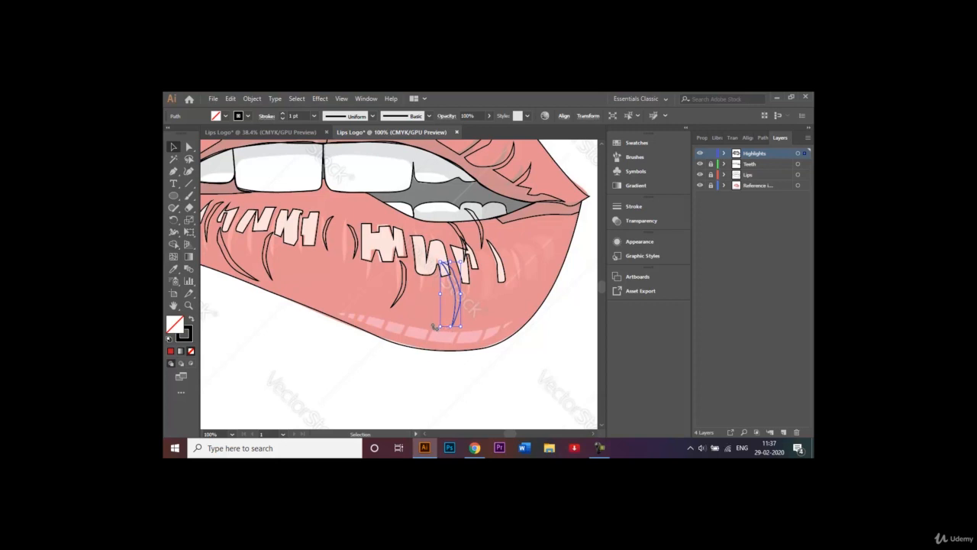
pyautogui.moveTo(434, 326); pyautogui.dragTo(391, 280)
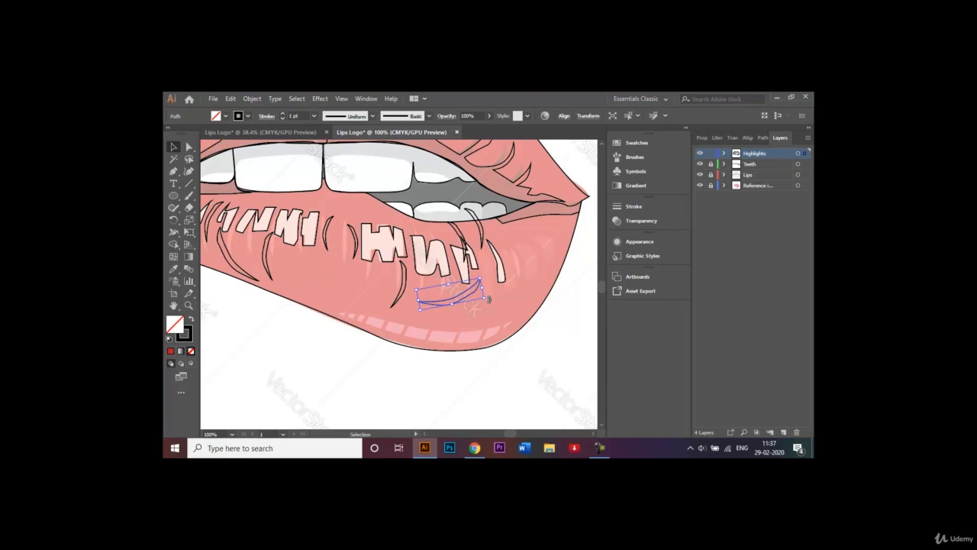
pyautogui.moveTo(488, 299); pyautogui.dragTo(516, 317)
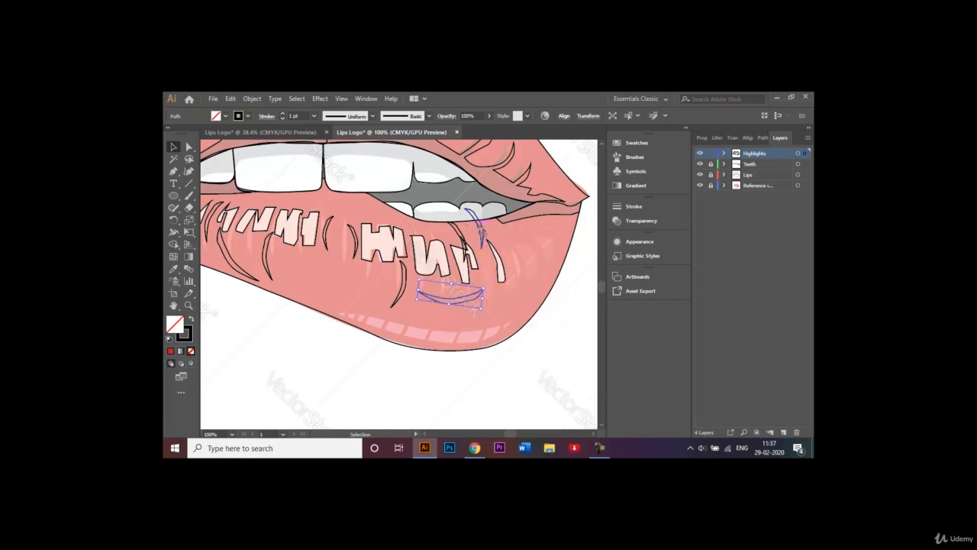
# Step: Place the two remaining crescents on either side of the lower lip's outermost right highlight, then deselect
pyautogui.click(518, 260)
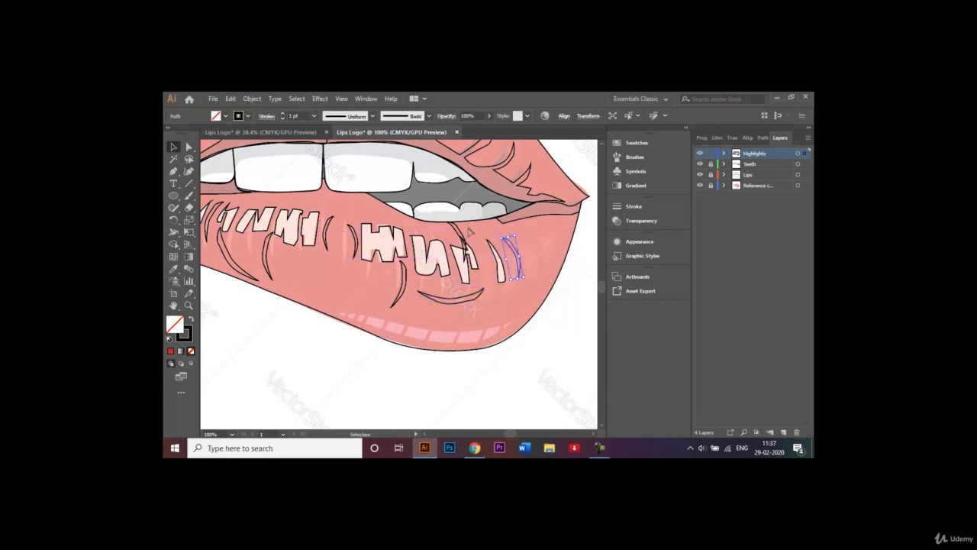
pyautogui.moveTo(507, 240); pyautogui.dragTo(486, 252)
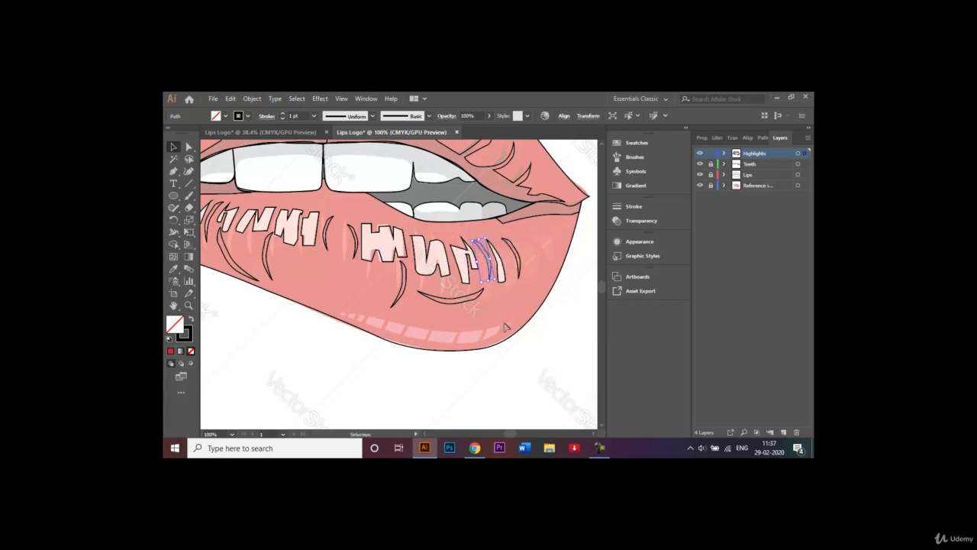
pyautogui.click(565, 348)
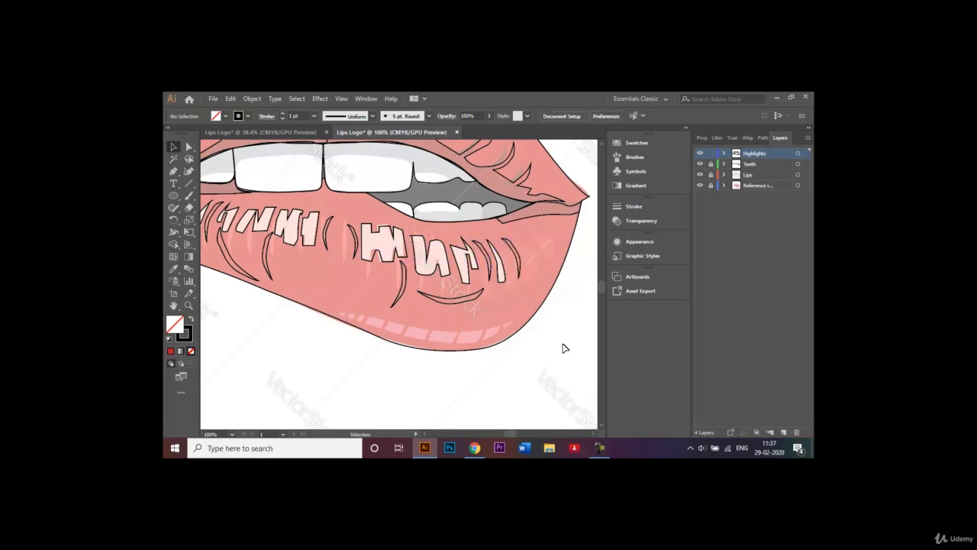
# Step: Hide the reference image layer, lock the Highlights layer, and make the unlocked Lips layer active
pyautogui.hotkey('ctrl', '0')
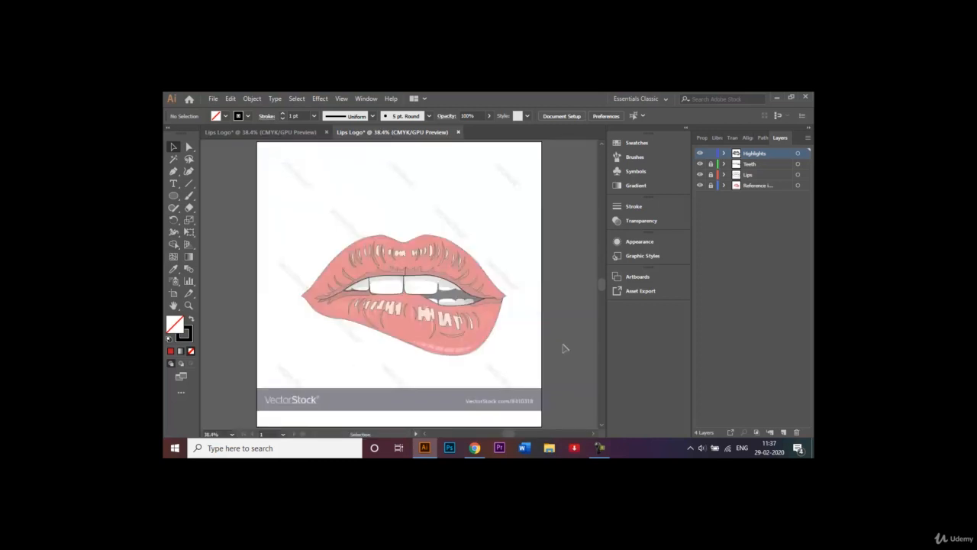
pyautogui.click(700, 186)
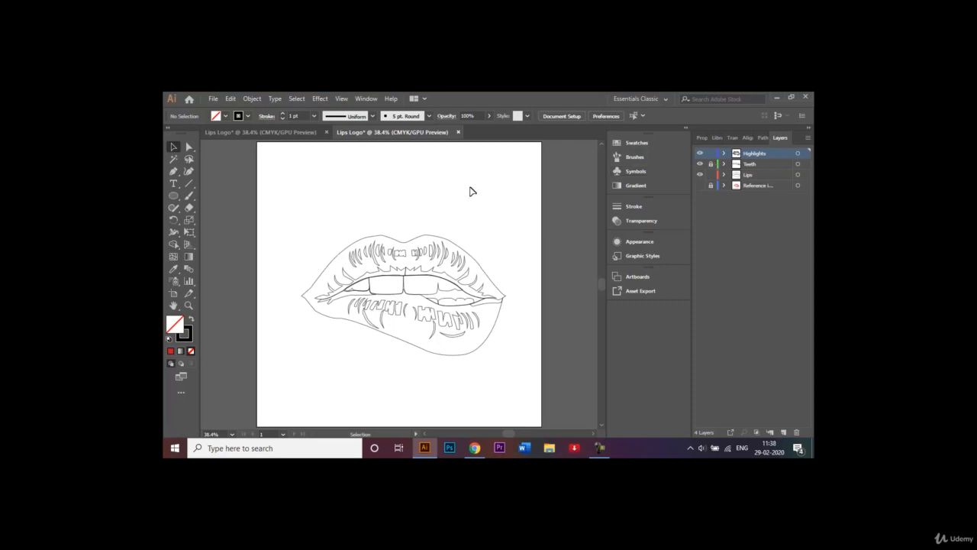
pyautogui.click(711, 153)
pyautogui.click(758, 176)
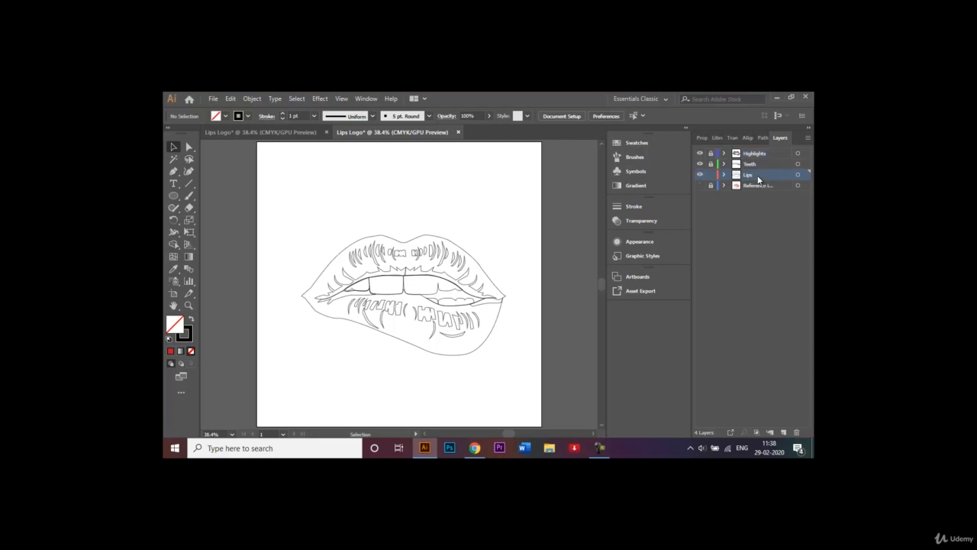
pyautogui.click(711, 185)
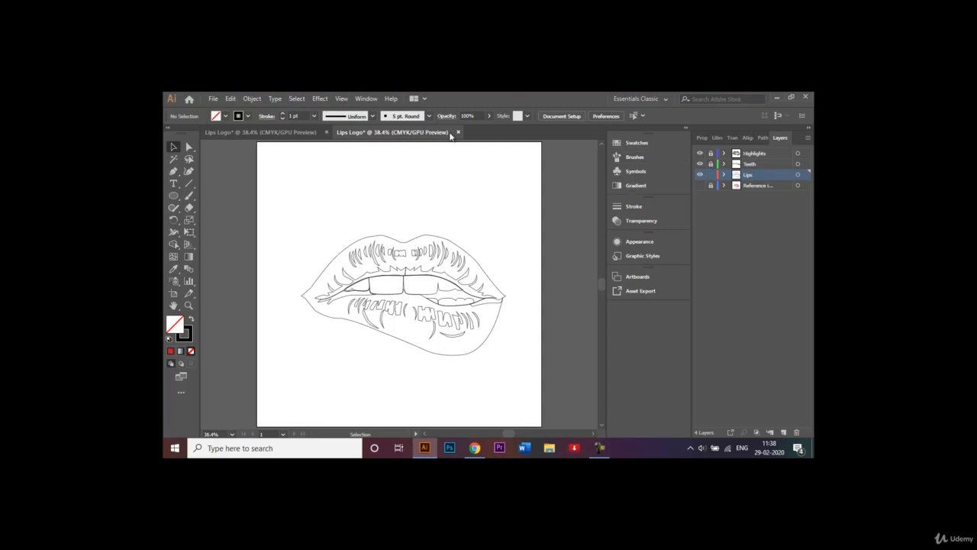
# Step: Fill the outer lip outline with a bright orange-red using the Color Picker, then deselect it
pyautogui.click(390, 241)
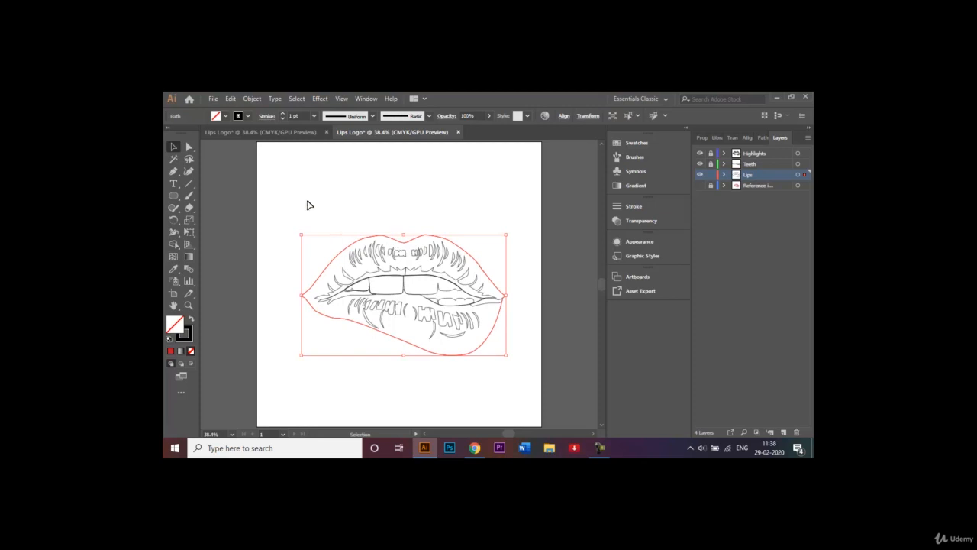
pyautogui.click(226, 116)
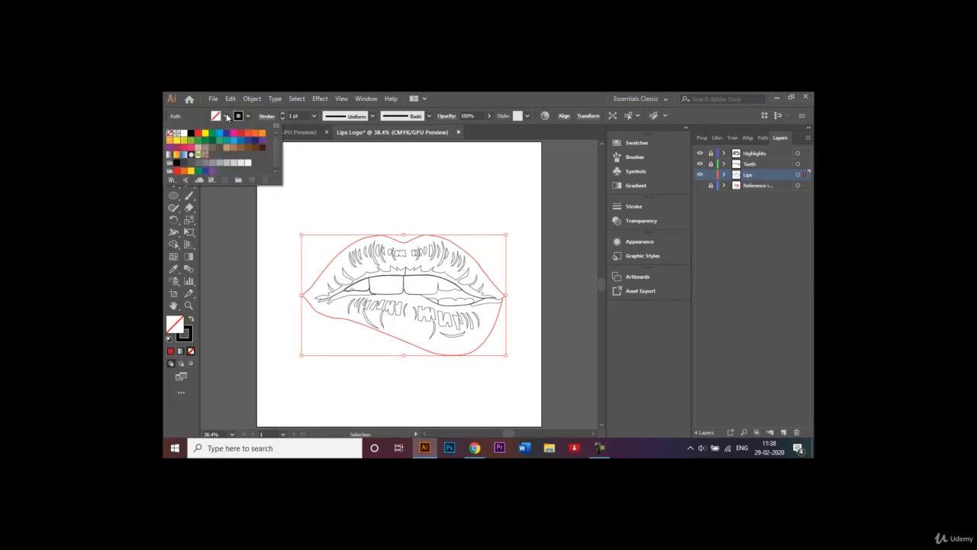
pyautogui.doubleClick(175, 325)
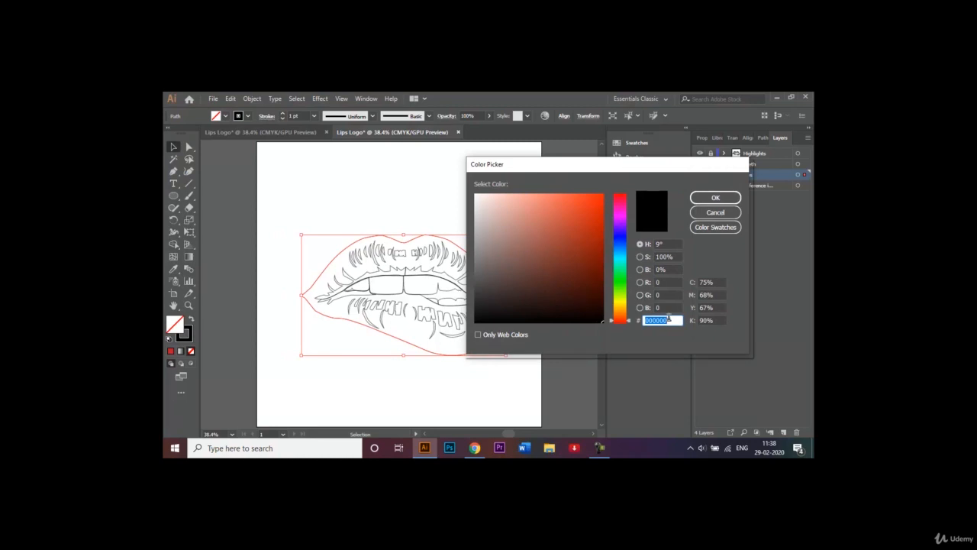
pyautogui.press('BackSpace')
pyautogui.press('Return')
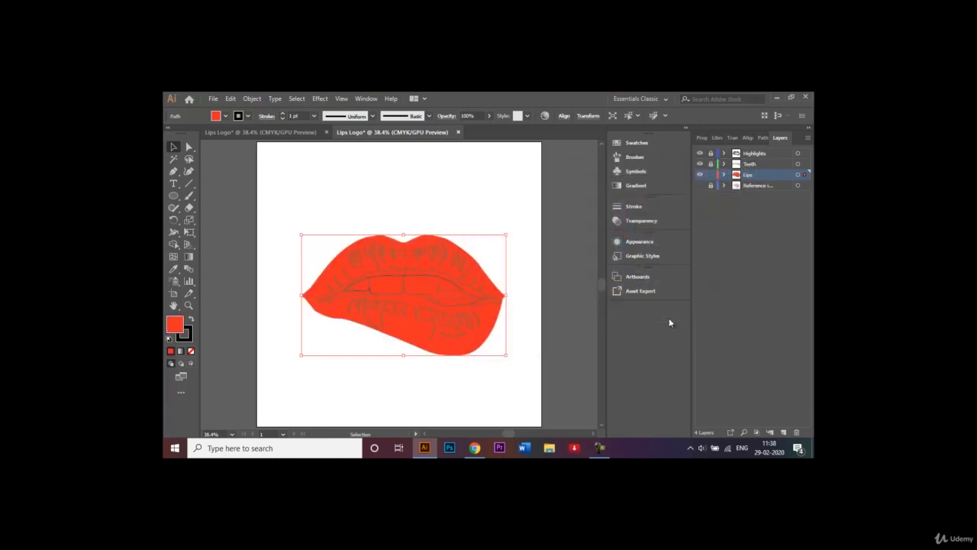
pyautogui.click(444, 190)
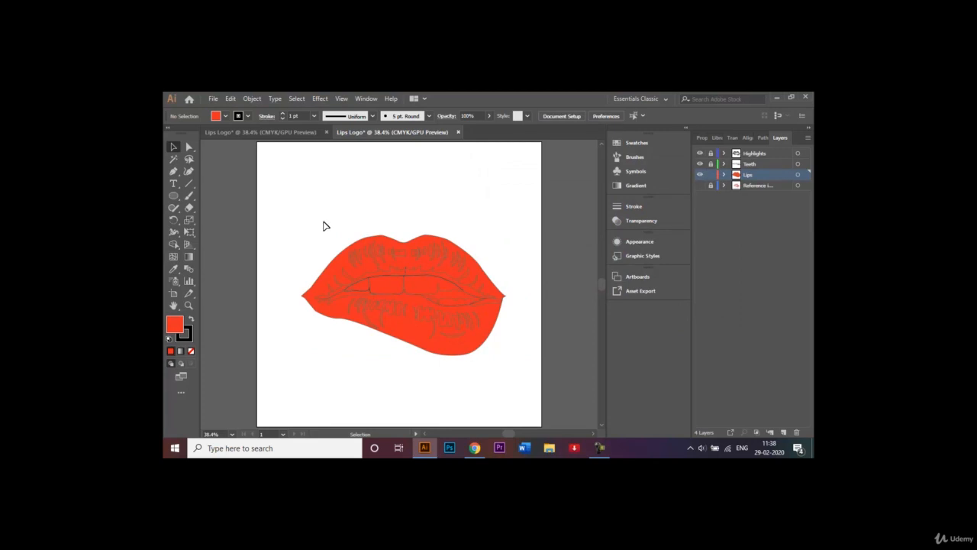
# Step: Unlock the Teeth and Highlights layers, activate Shape Builder on the selected lip shapes, and return to an empty selection
pyautogui.moveTo(321, 227); pyautogui.dragTo(497, 373)
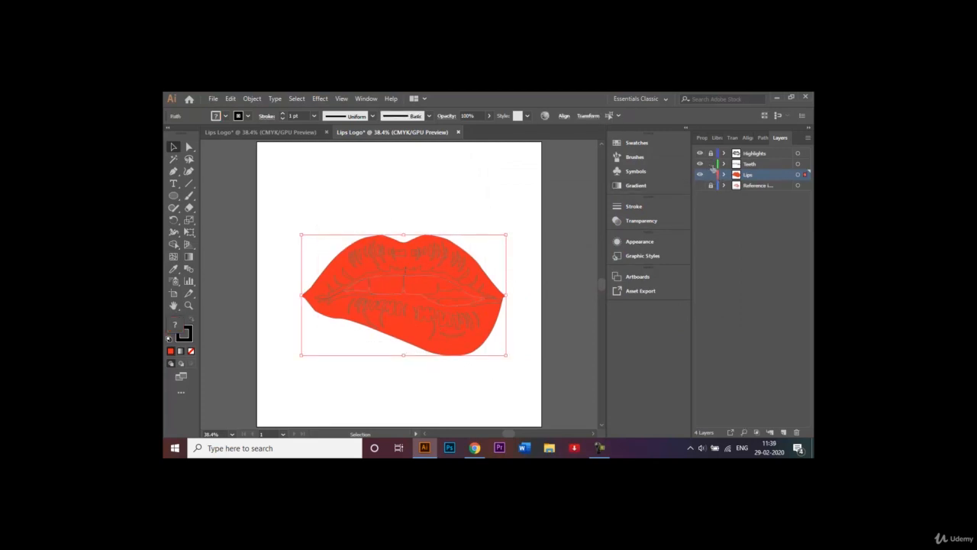
pyautogui.click(711, 154)
pyautogui.click(175, 244)
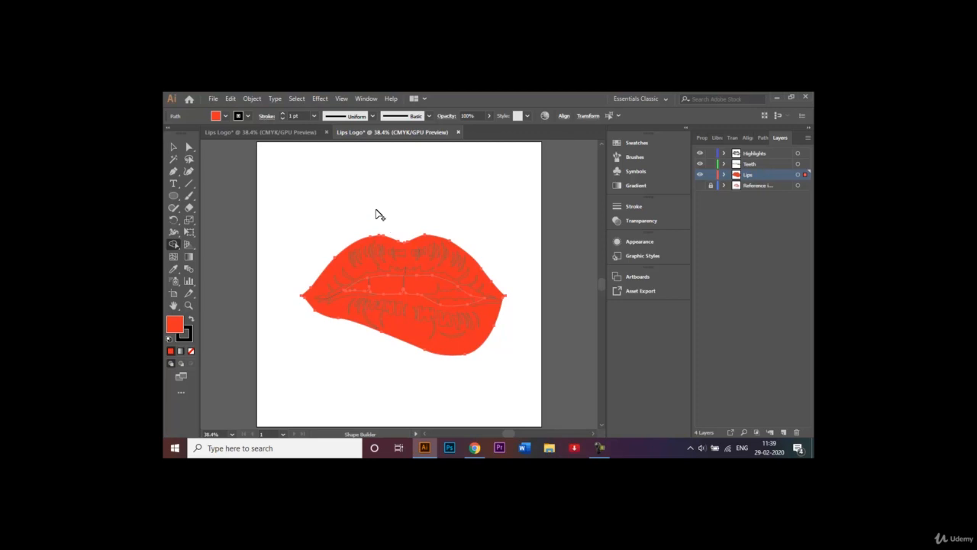
pyautogui.hotkey('ctrl', '1')
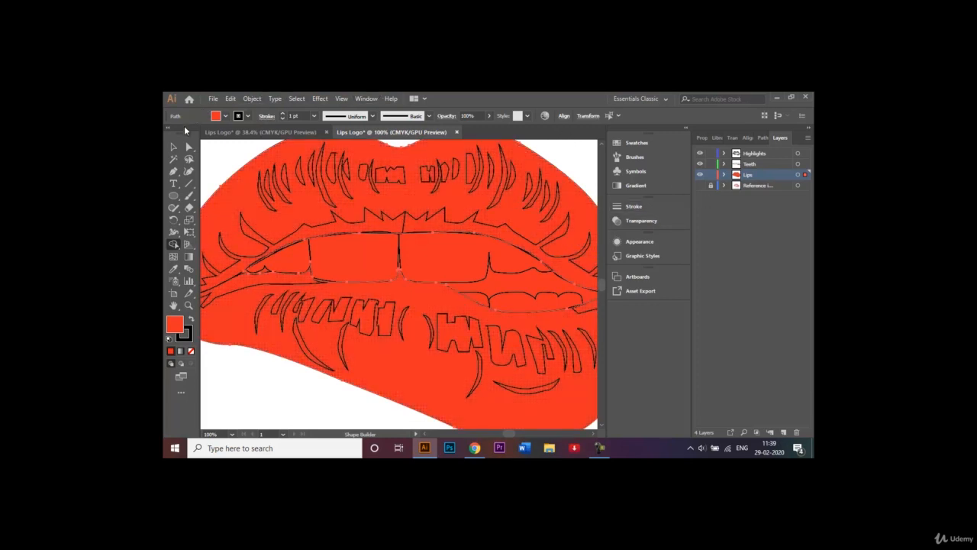
pyautogui.click(173, 146)
pyautogui.click(221, 147)
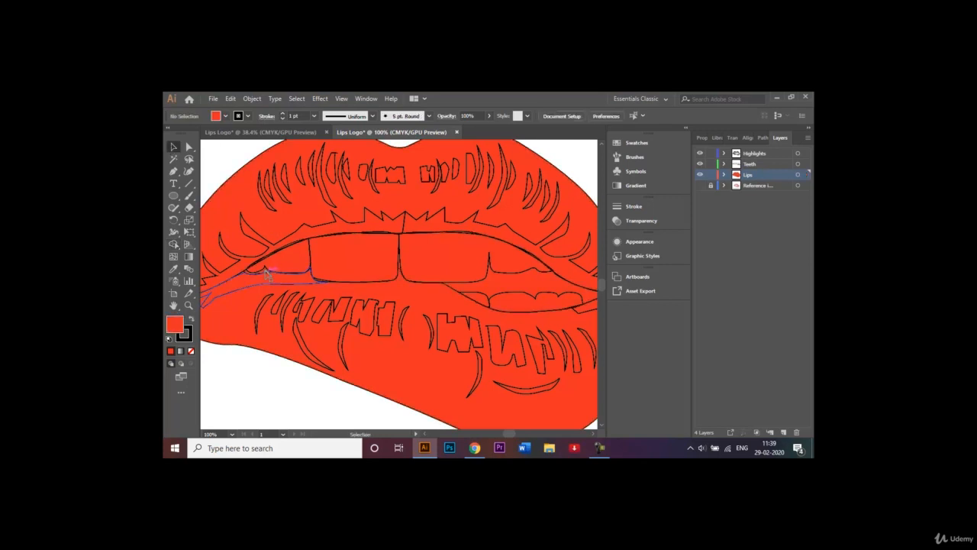
pyautogui.click(505, 277)
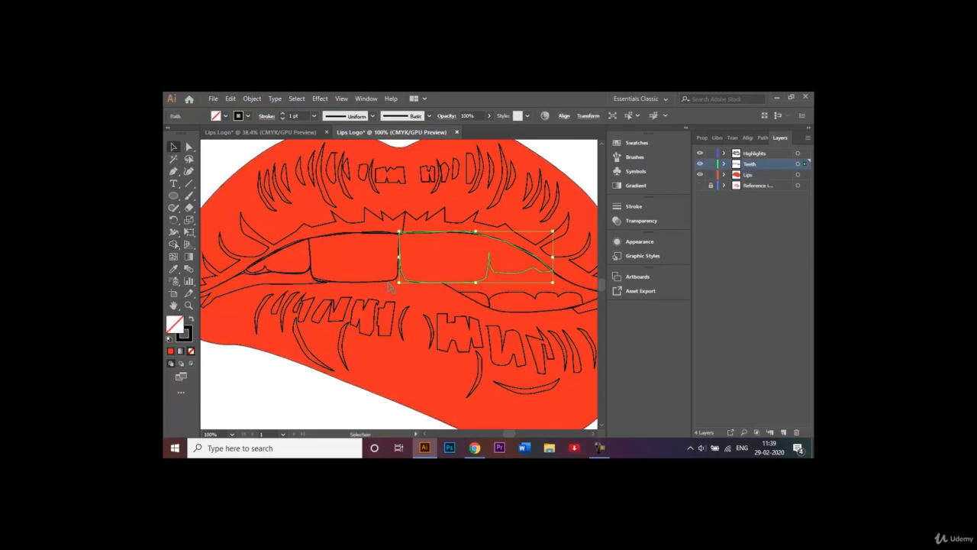
pyautogui.keyDown('shift'); pyautogui.click(313, 276); pyautogui.keyUp('shift')
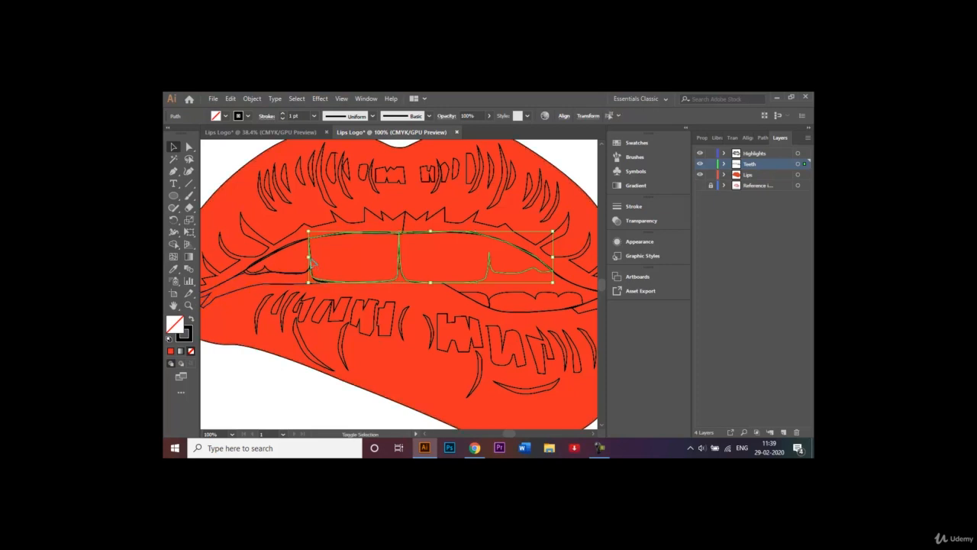
pyautogui.keyDown('shift'); pyautogui.click(271, 269); pyautogui.keyUp('shift')
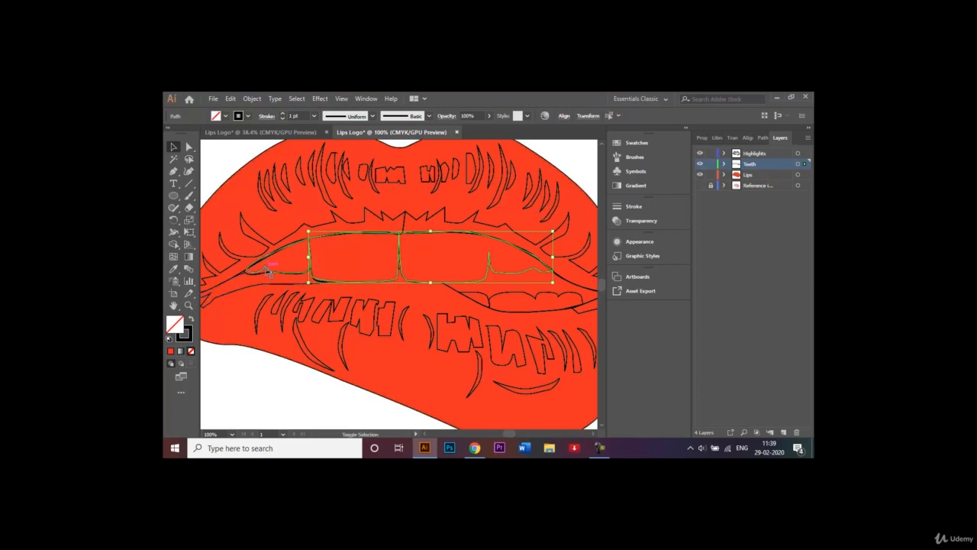
pyautogui.keyDown('shift'); pyautogui.click(486, 299); pyautogui.keyUp('shift')
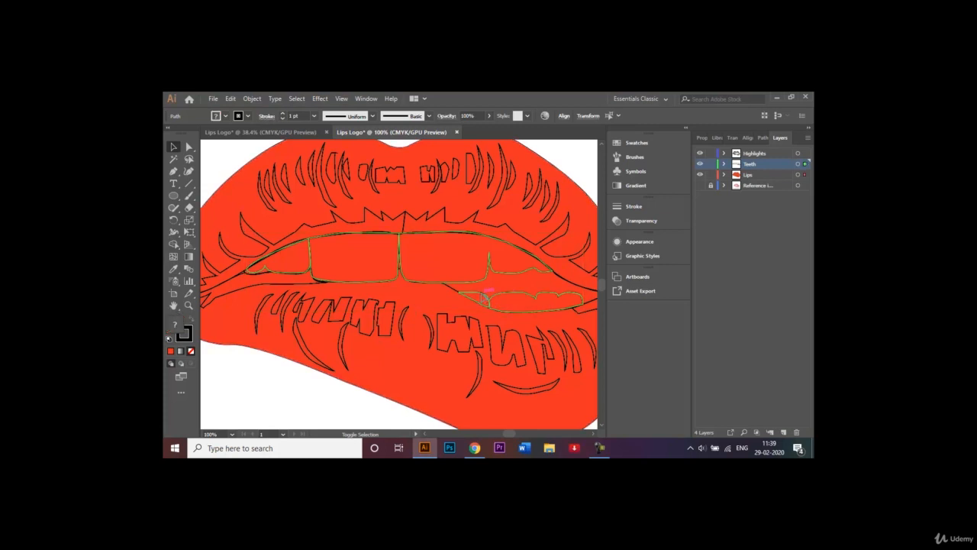
pyautogui.click(226, 117)
pyautogui.click(184, 133)
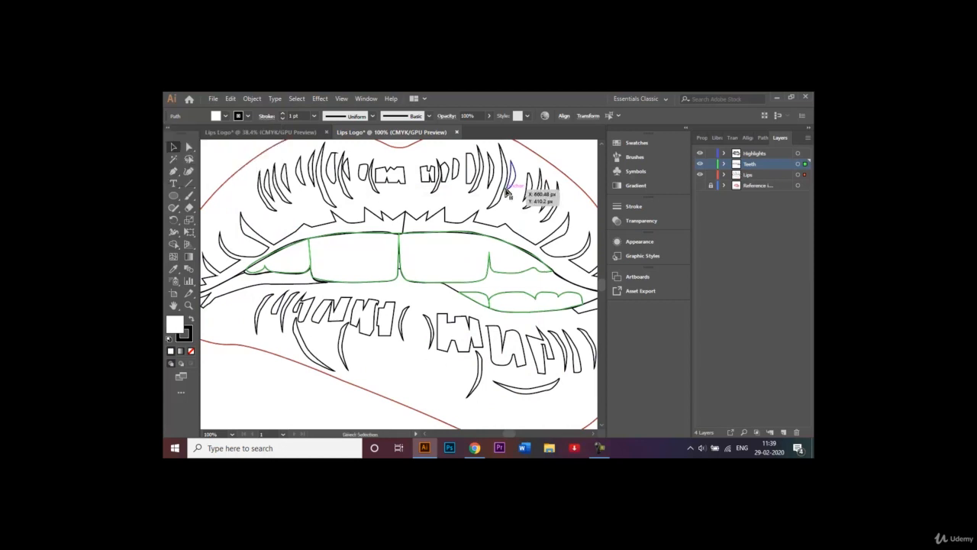
pyautogui.hotkey('ctrl', 'z')
pyautogui.click(574, 169)
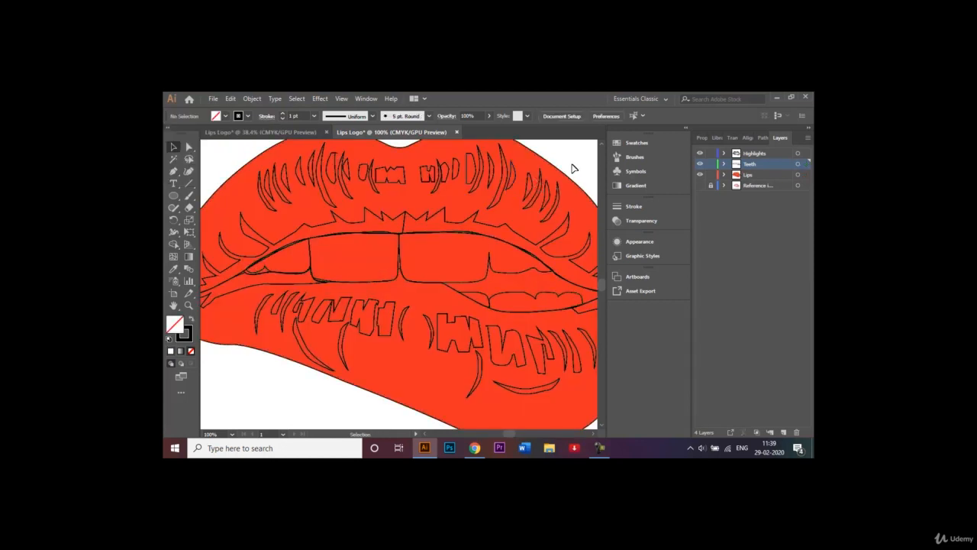
# Step: Lock the Lips layer and fill the upper-right teeth shape with white
pyautogui.click(711, 175)
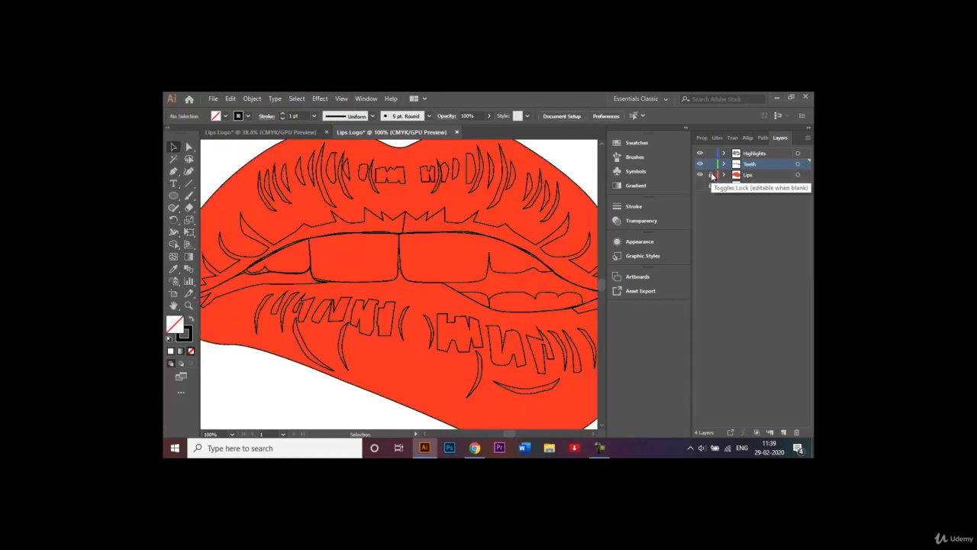
pyautogui.click(513, 275)
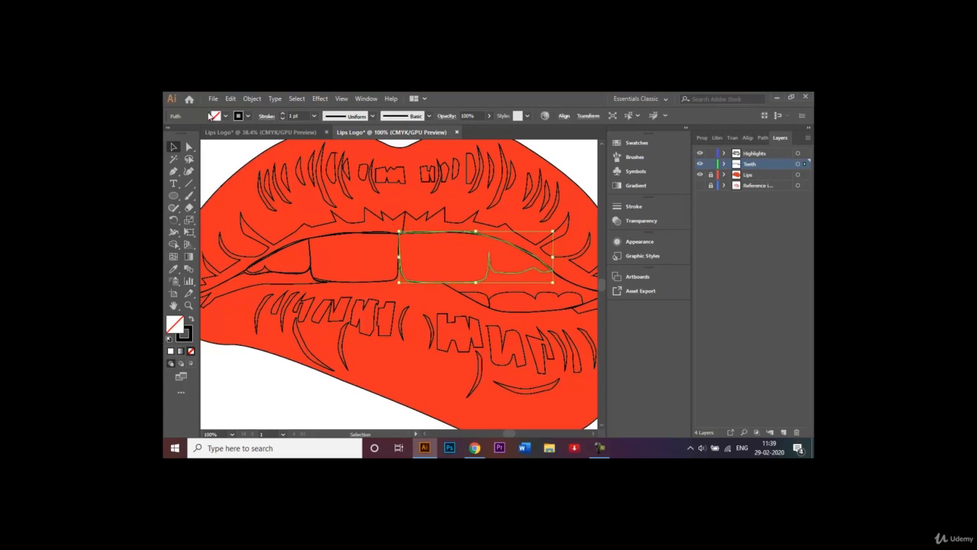
pyautogui.click(226, 116)
pyautogui.click(182, 134)
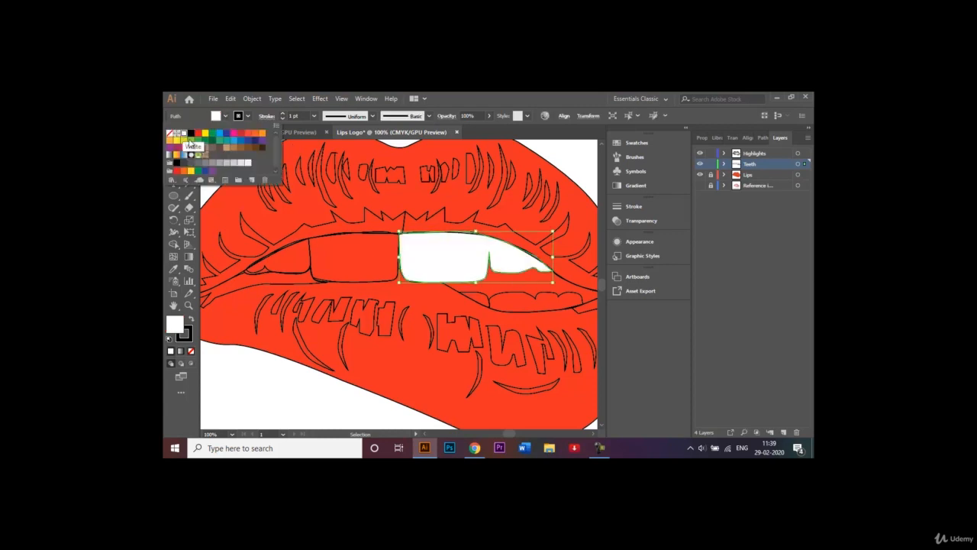
# Step: Fill the upper-left front tooth, the small tooth beside it, and the lower teeth shapes with white
pyautogui.click(375, 282)
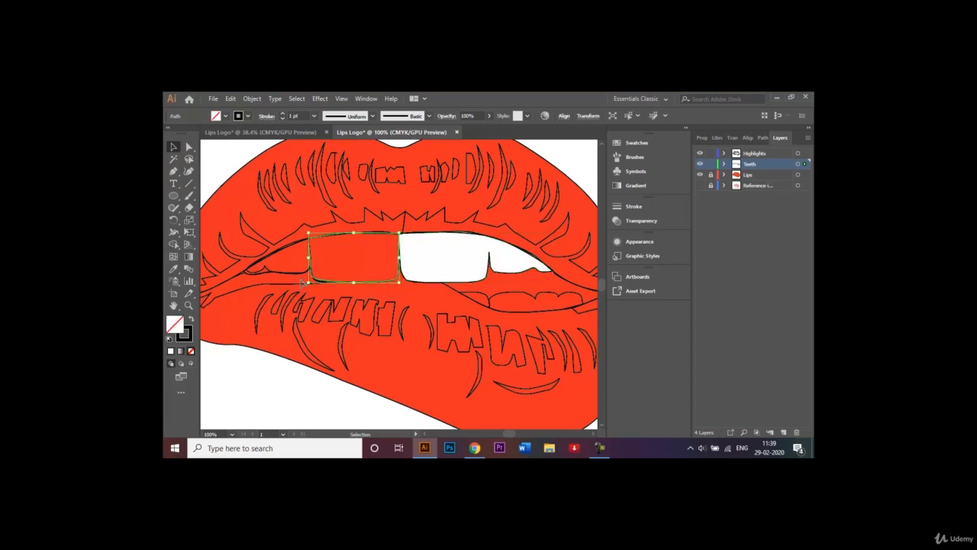
pyautogui.keyDown('shift'); pyautogui.click(264, 265); pyautogui.keyUp('shift')
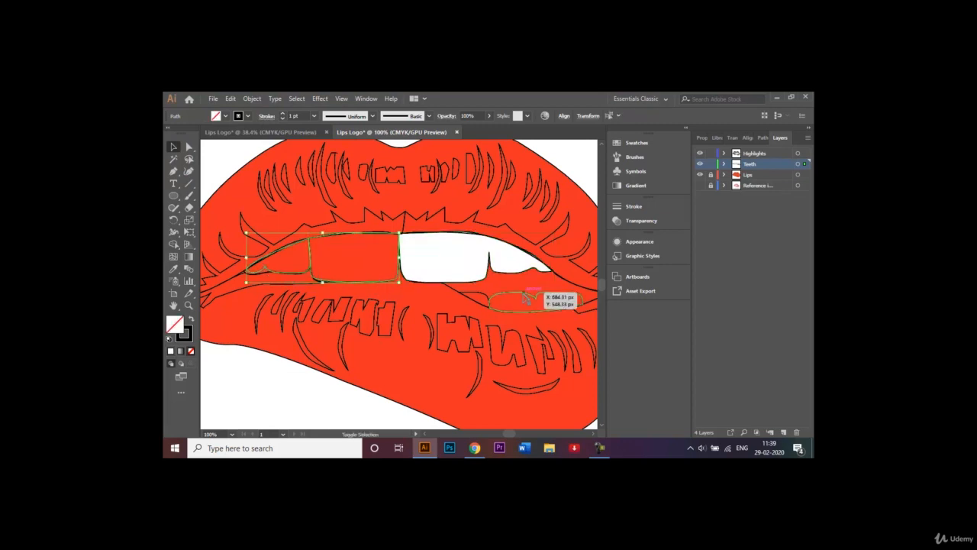
pyautogui.keyDown('shift'); pyautogui.click(525, 298); pyautogui.keyUp('shift')
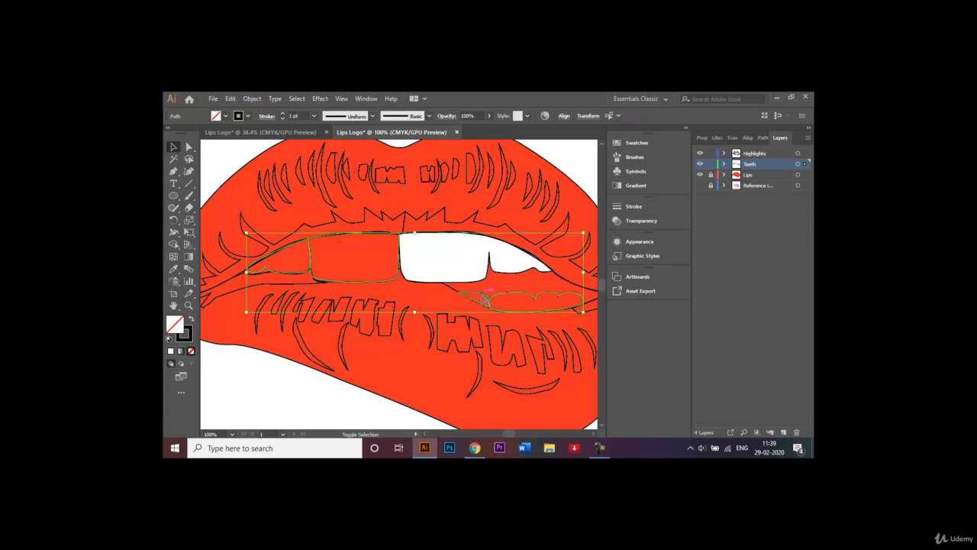
pyautogui.click(226, 116)
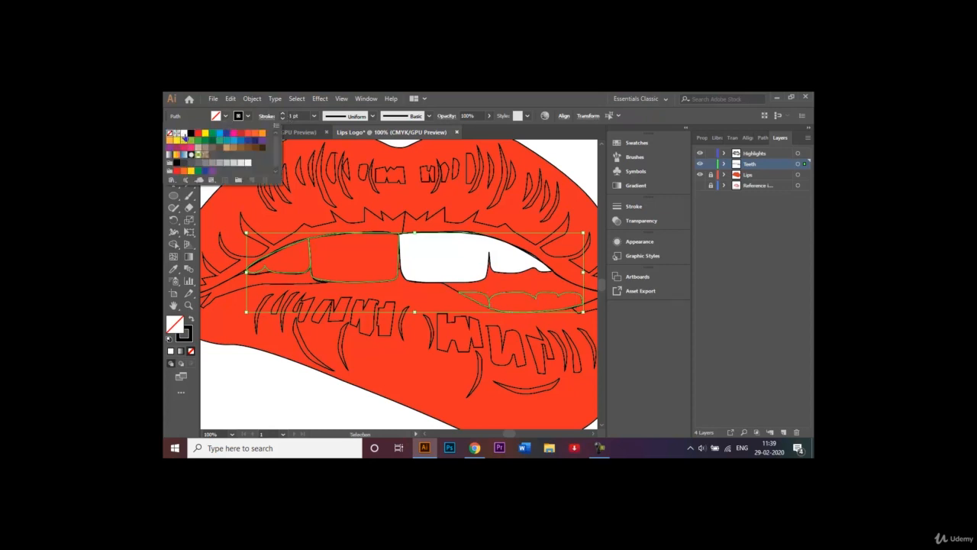
pyautogui.click(184, 136)
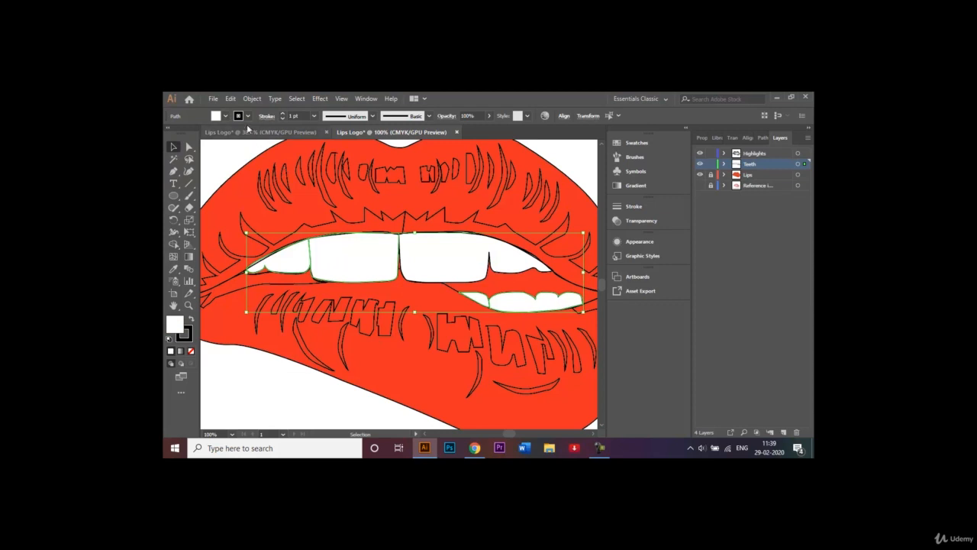
# Step: Remove the black stroke from all the white teeth shapes, including the upper-right one, and deselect them
pyautogui.click(249, 116)
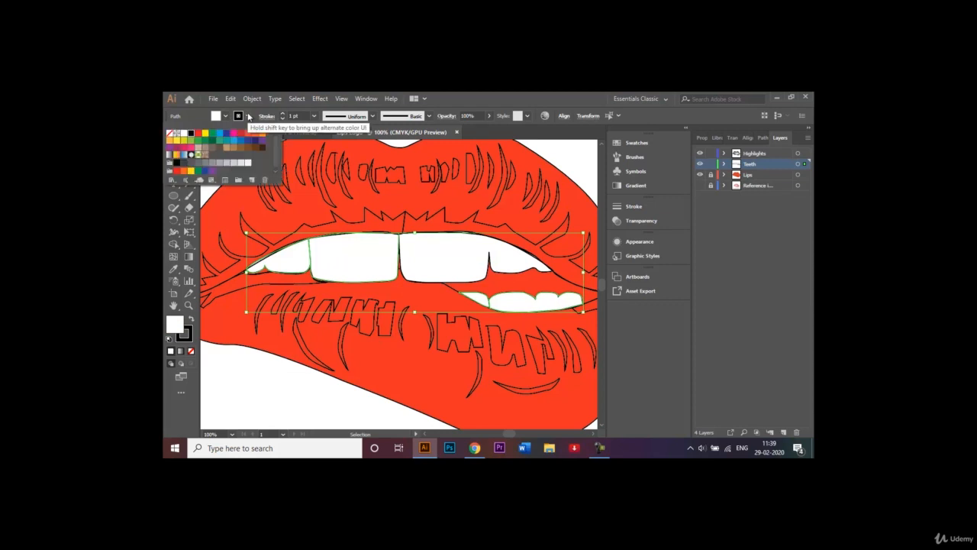
pyautogui.click(170, 133)
pyautogui.click(427, 303)
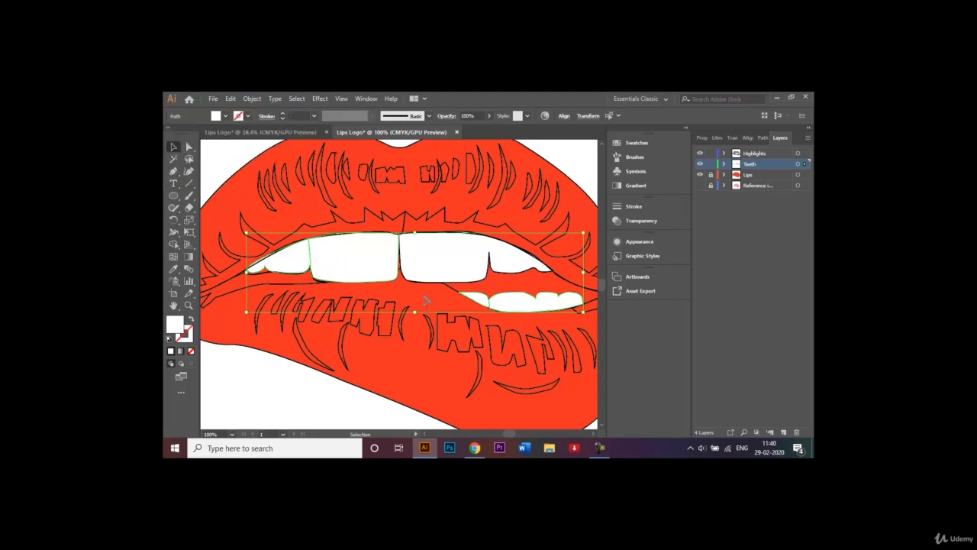
pyautogui.click(481, 281)
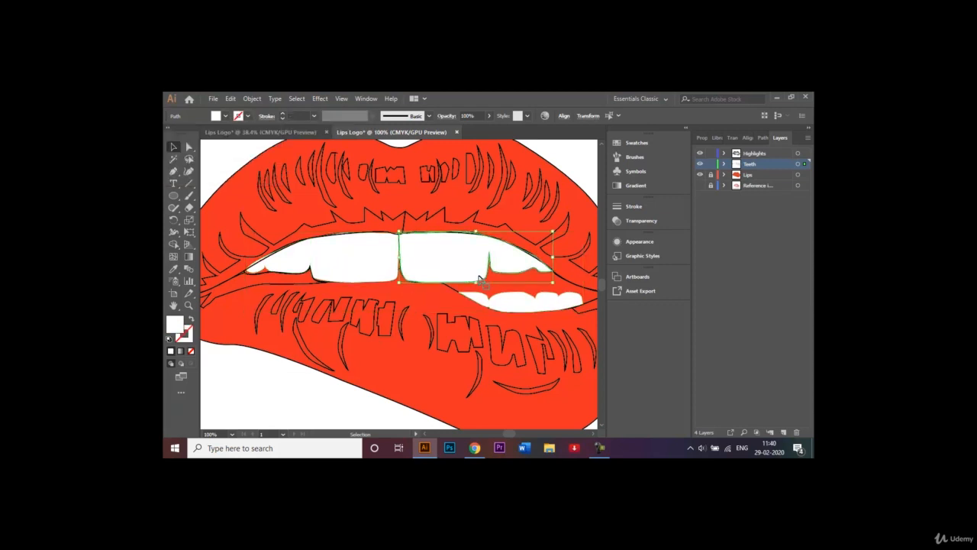
pyautogui.click(248, 117)
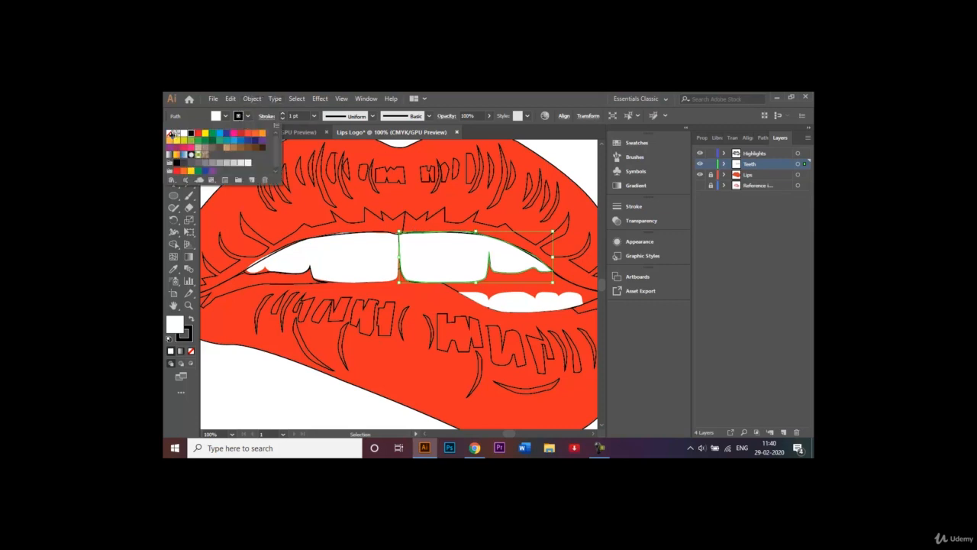
pyautogui.click(169, 133)
pyautogui.click(427, 294)
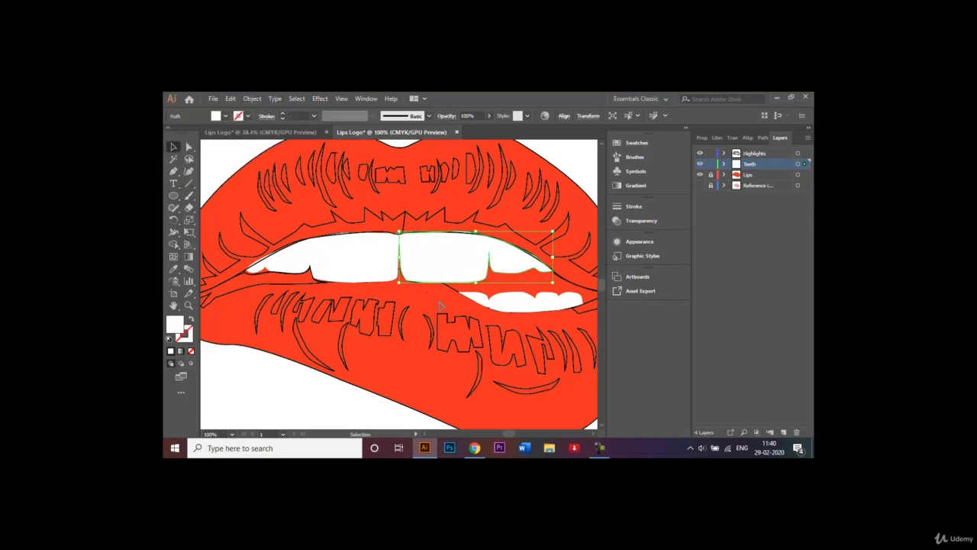
pyautogui.click(440, 304)
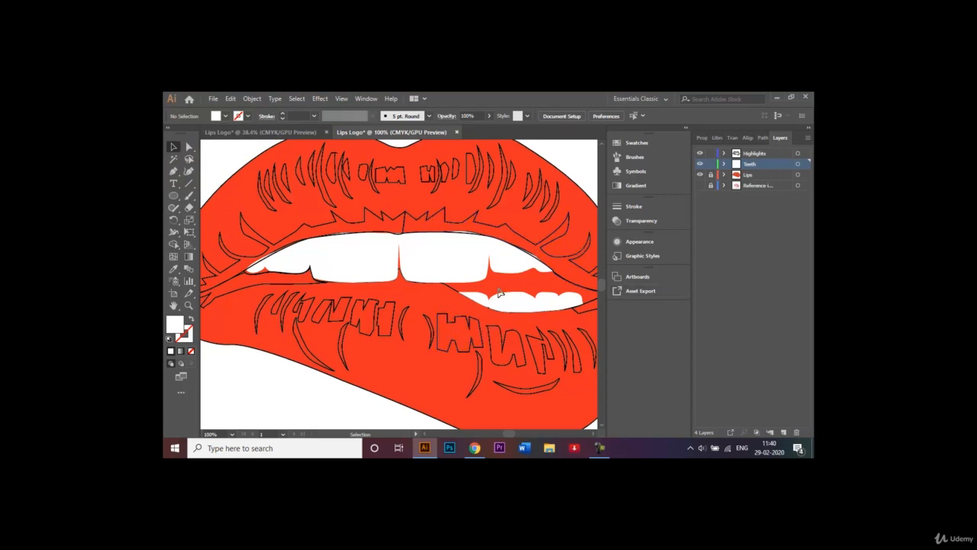
pyautogui.click(451, 321)
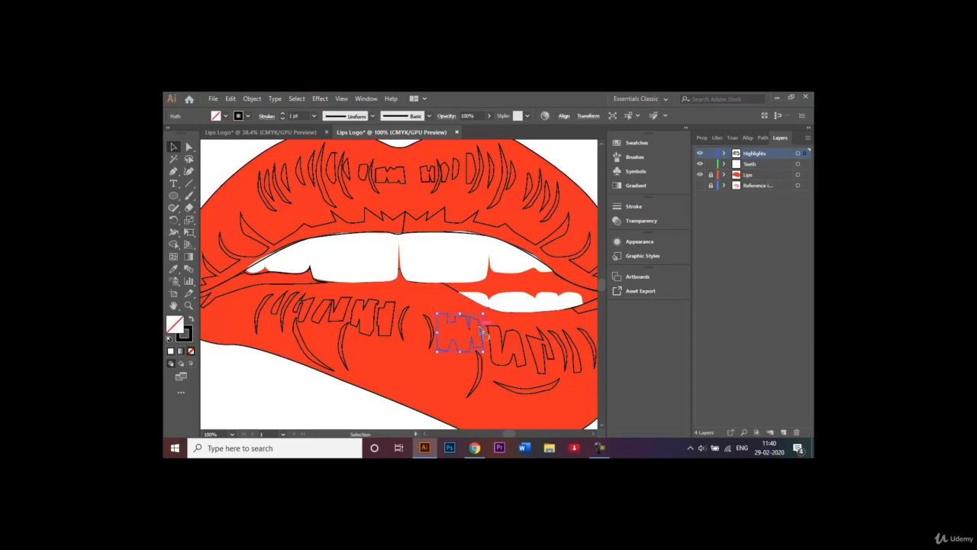
pyautogui.keyDown('shift'); pyautogui.click(496, 330); pyautogui.keyUp('shift')
pyautogui.keyDown('shift'); pyautogui.click(537, 338); pyautogui.keyUp('shift')
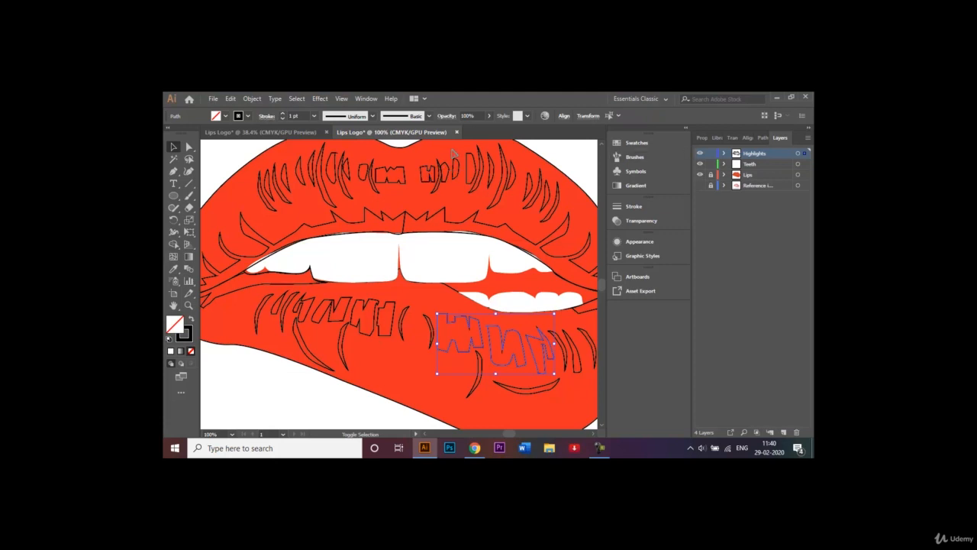
pyautogui.keyDown('shift'); pyautogui.click(437, 174); pyautogui.keyUp('shift')
pyautogui.keyDown('shift'); pyautogui.click(394, 174); pyautogui.keyUp('shift')
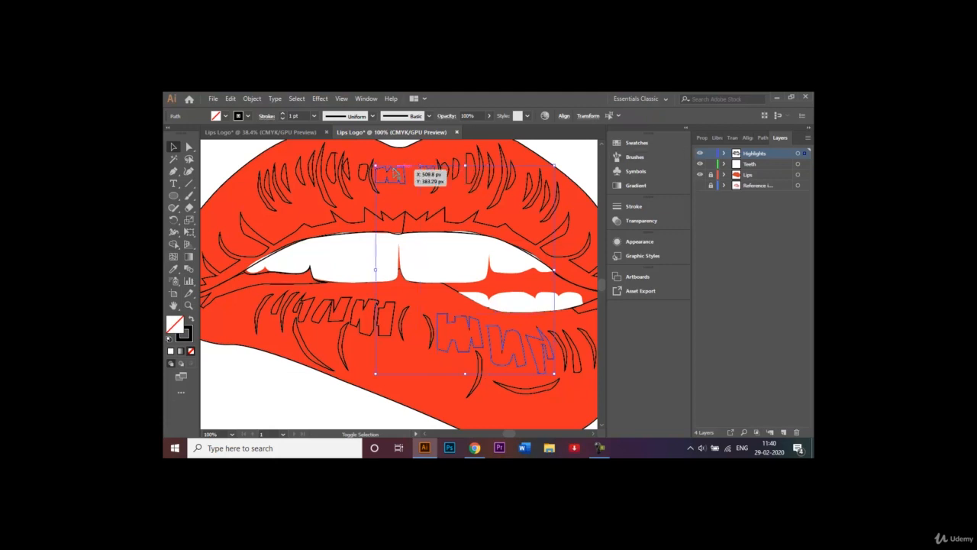
pyautogui.keyDown('shift'); pyautogui.click(365, 173); pyautogui.keyUp('shift')
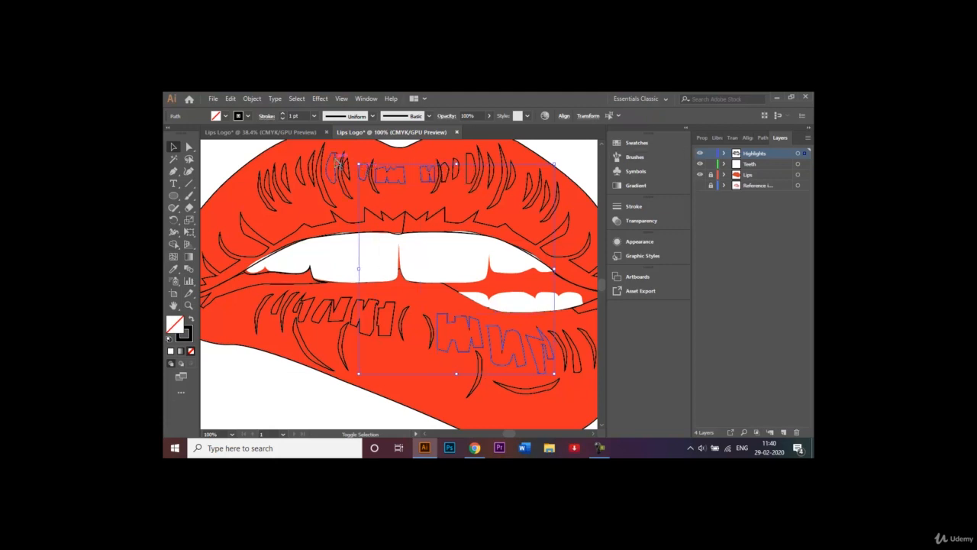
pyautogui.keyDown('shift'); pyautogui.click(335, 164); pyautogui.keyUp('shift')
pyautogui.keyDown('shift'); pyautogui.click(302, 169); pyautogui.keyUp('shift')
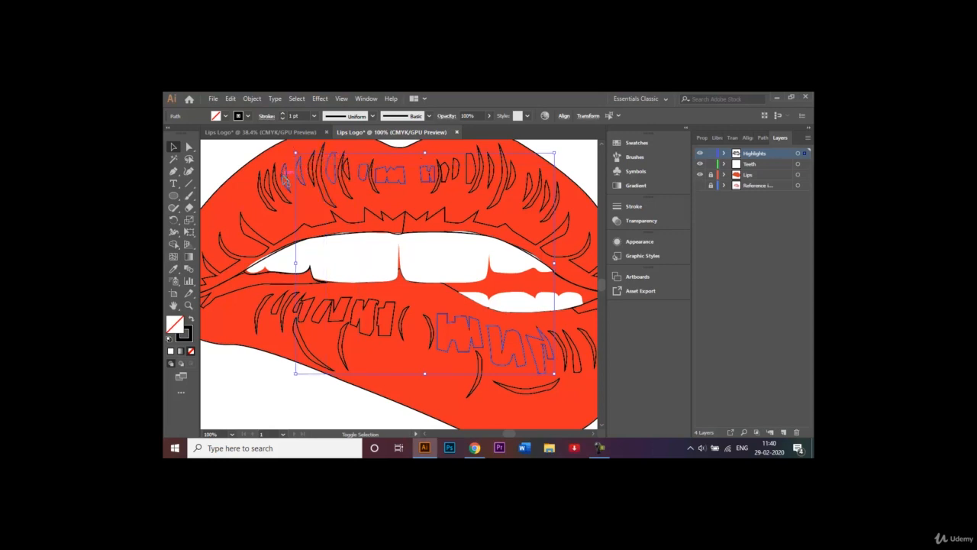
pyautogui.keyDown('shift'); pyautogui.click(287, 177); pyautogui.keyUp('shift')
pyautogui.keyDown('shift'); pyautogui.click(272, 187); pyautogui.keyUp('shift')
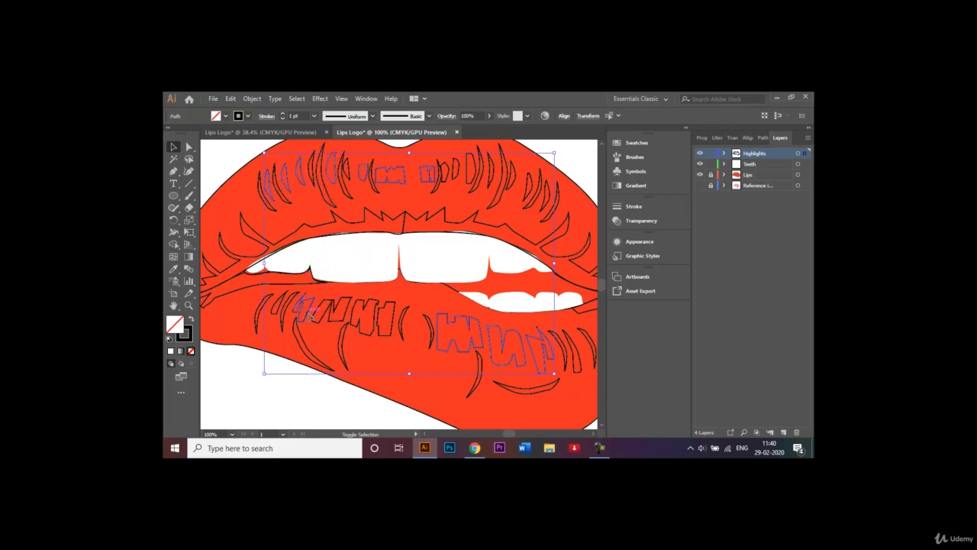
pyautogui.keyDown('shift'); pyautogui.click(326, 320); pyautogui.keyUp('shift')
pyautogui.keyDown('shift'); pyautogui.click(357, 325); pyautogui.keyUp('shift')
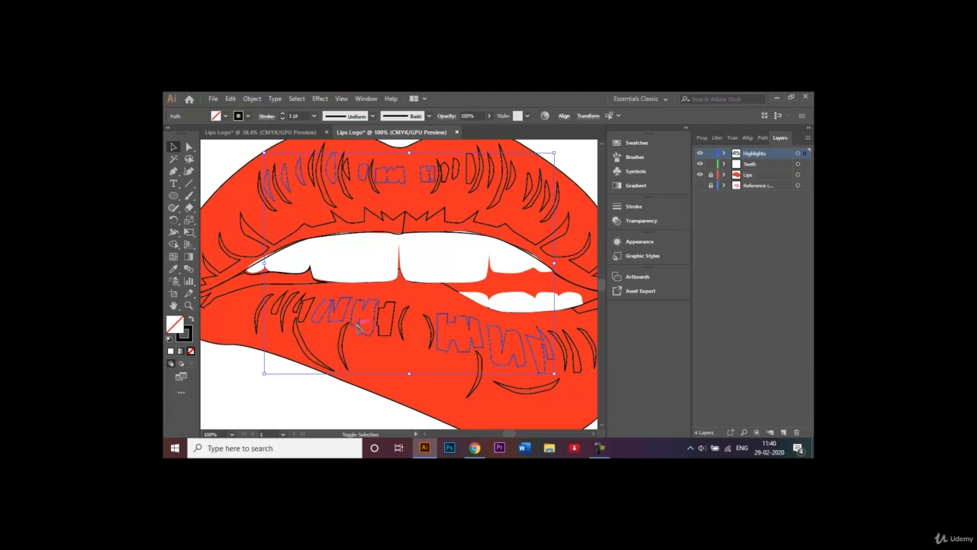
pyautogui.keyDown('shift'); pyautogui.click(382, 329); pyautogui.keyUp('shift')
pyautogui.keyDown('shift'); pyautogui.click(309, 303); pyautogui.keyUp('shift')
pyautogui.keyDown('shift'); pyautogui.click(284, 298); pyautogui.keyUp('shift')
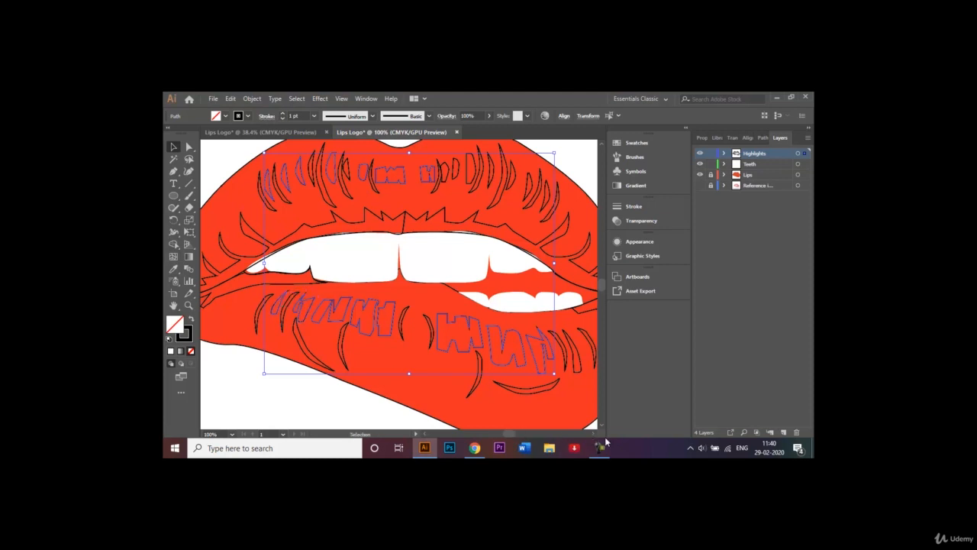
pyautogui.hscroll(3, 591, 433)
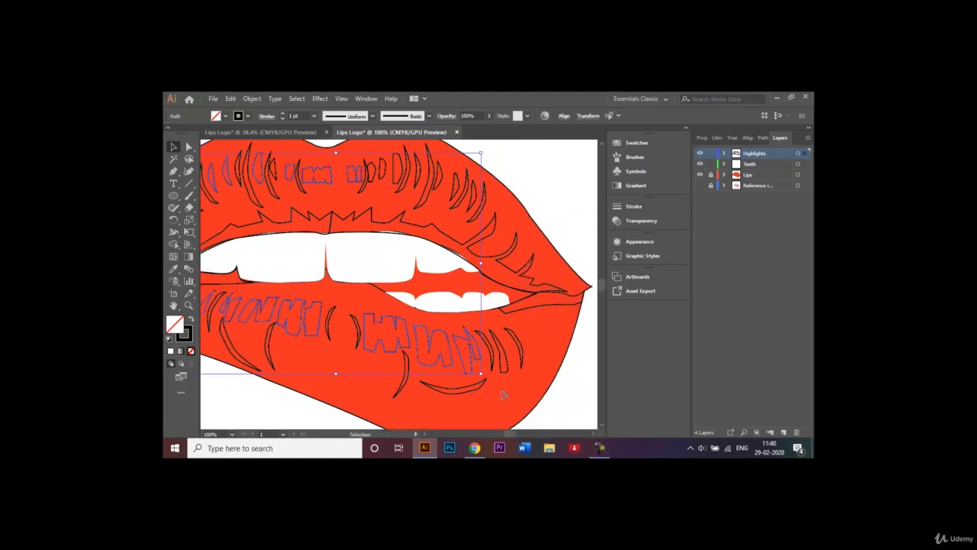
pyautogui.keyDown('shift'); pyautogui.click(510, 367); pyautogui.keyUp('shift')
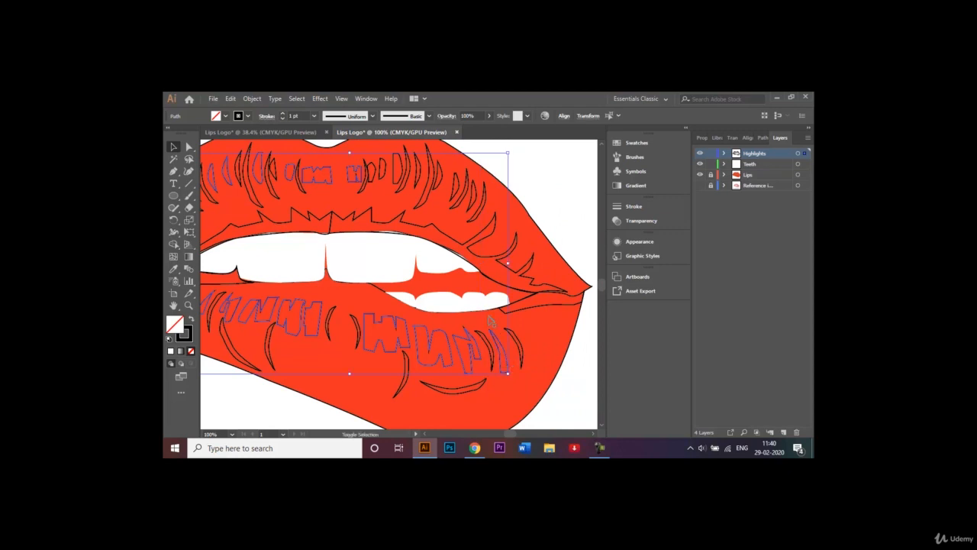
pyautogui.doubleClick(382, 169)
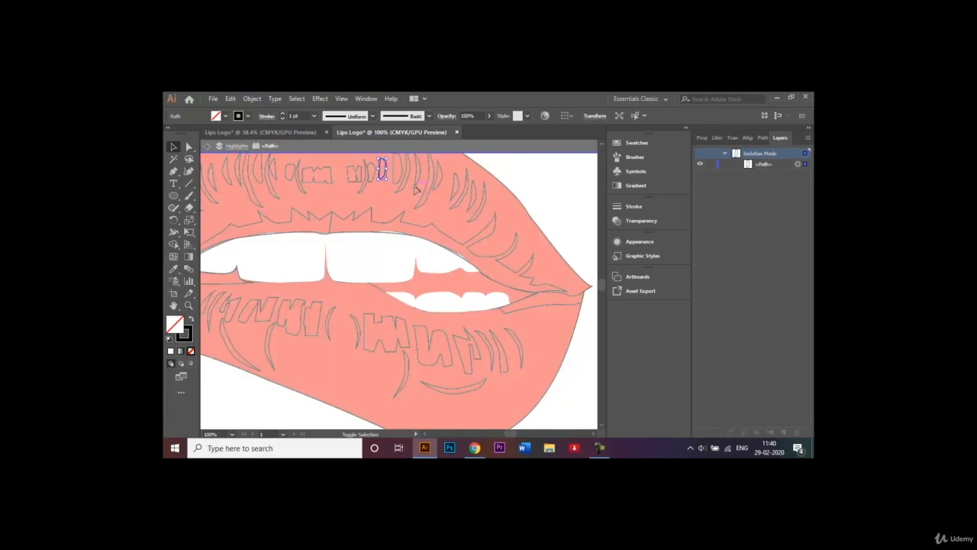
pyautogui.doubleClick(525, 202)
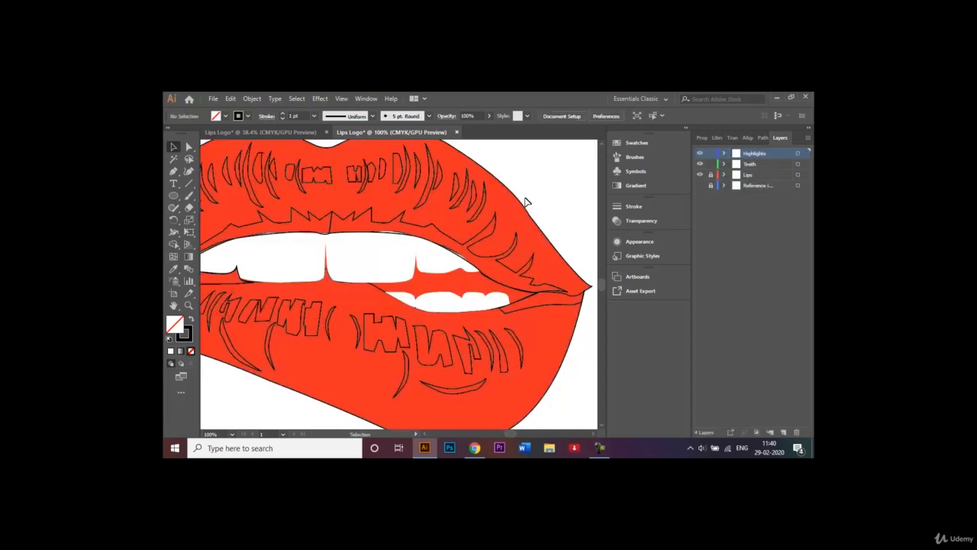
# Step: Select the small block-shaped and crescent highlight shapes across the upper lip
pyautogui.click(355, 175)
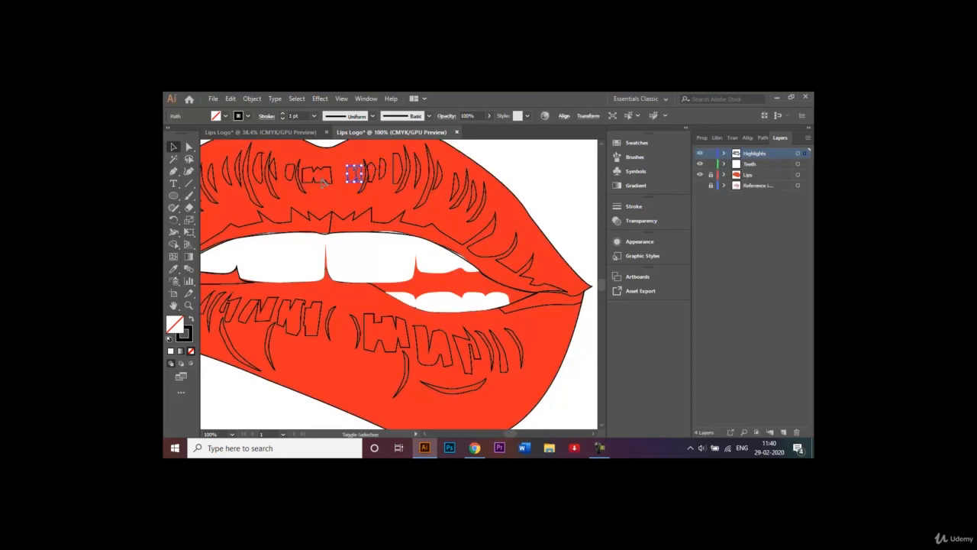
pyautogui.keyDown('shift'); pyautogui.click(322, 182); pyautogui.keyUp('shift')
pyautogui.keyDown('shift'); pyautogui.click(287, 175); pyautogui.keyUp('shift')
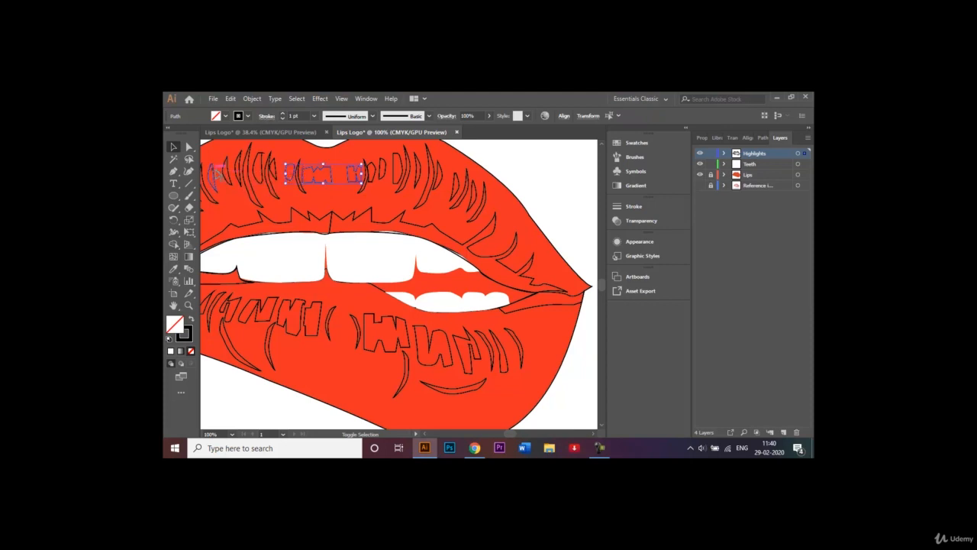
pyautogui.keyDown('shift'); pyautogui.click(226, 176); pyautogui.keyUp('shift')
pyautogui.keyDown('shift'); pyautogui.click(240, 175); pyautogui.keyUp('shift')
pyautogui.keyDown('shift'); pyautogui.click(258, 178); pyautogui.keyUp('shift')
pyautogui.keyDown('shift'); pyautogui.click(375, 169); pyautogui.keyUp('shift')
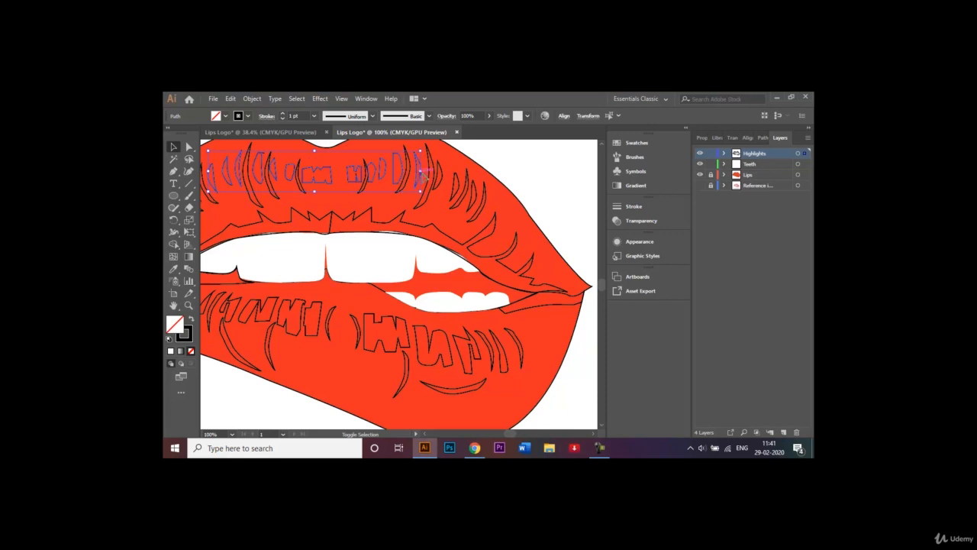
pyautogui.keyDown('shift'); pyautogui.click(462, 187); pyautogui.keyUp('shift')
# Step: Add the block-shaped and slanted highlights across the lower lip to the selection
pyautogui.keyDown('shift'); pyautogui.click(382, 325); pyautogui.keyUp('shift')
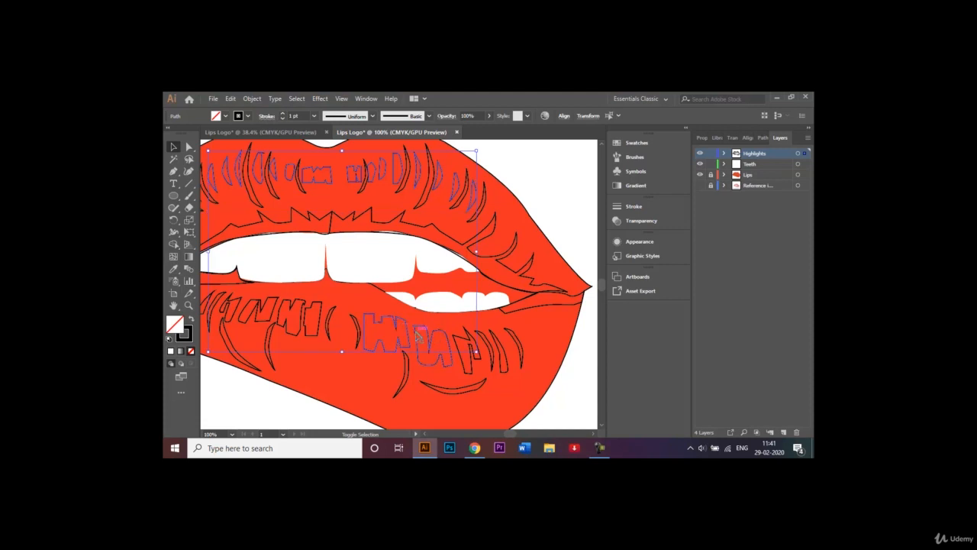
pyautogui.keyDown('shift'); pyautogui.click(462, 345); pyautogui.keyUp('shift')
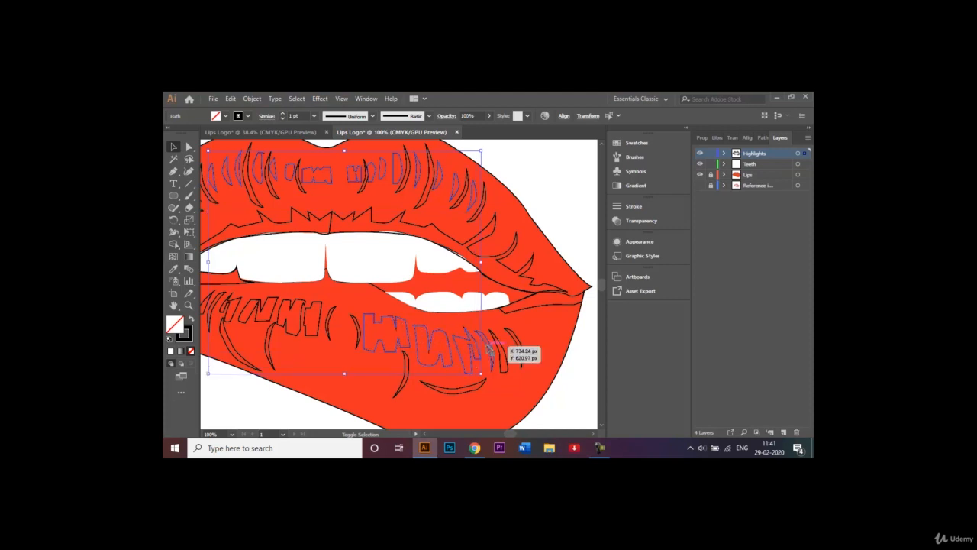
pyautogui.keyDown('shift'); pyautogui.click(489, 348); pyautogui.keyUp('shift')
pyautogui.keyDown('shift'); pyautogui.click(304, 324); pyautogui.keyUp('shift')
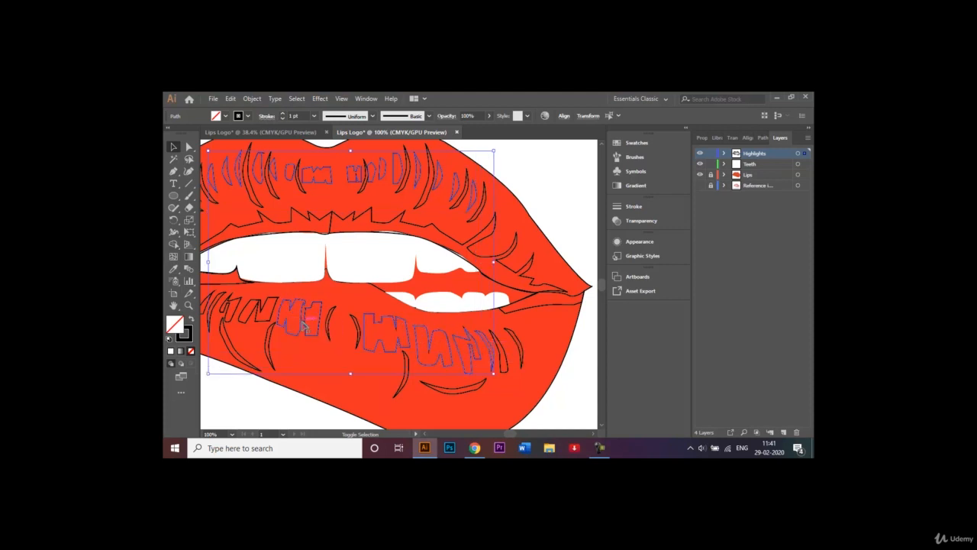
pyautogui.keyDown('shift'); pyautogui.click(258, 314); pyautogui.keyUp('shift')
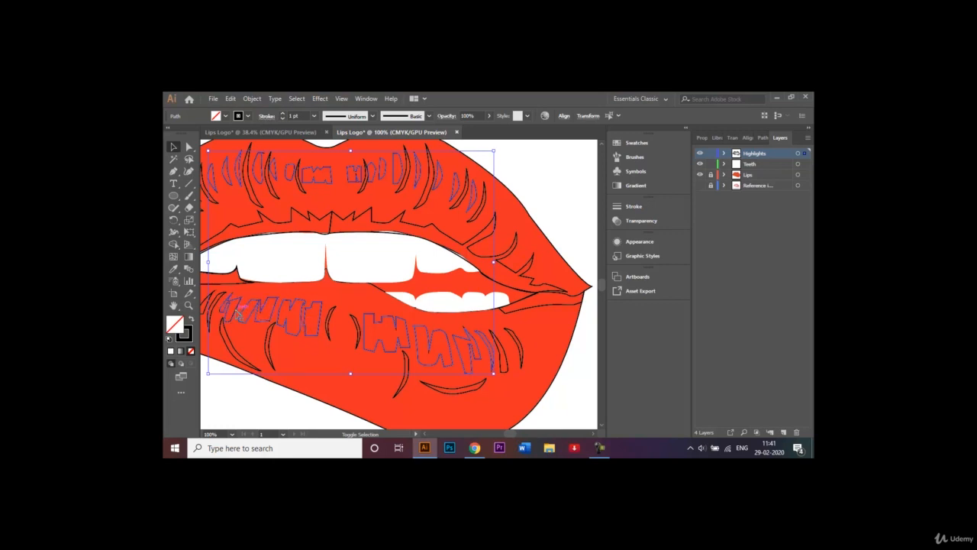
pyautogui.keyDown('shift'); pyautogui.click(213, 299); pyautogui.keyUp('shift')
# Step: Fill the selected lip highlights with white, set their opacity to 50%, and deselect them
pyautogui.click(226, 116)
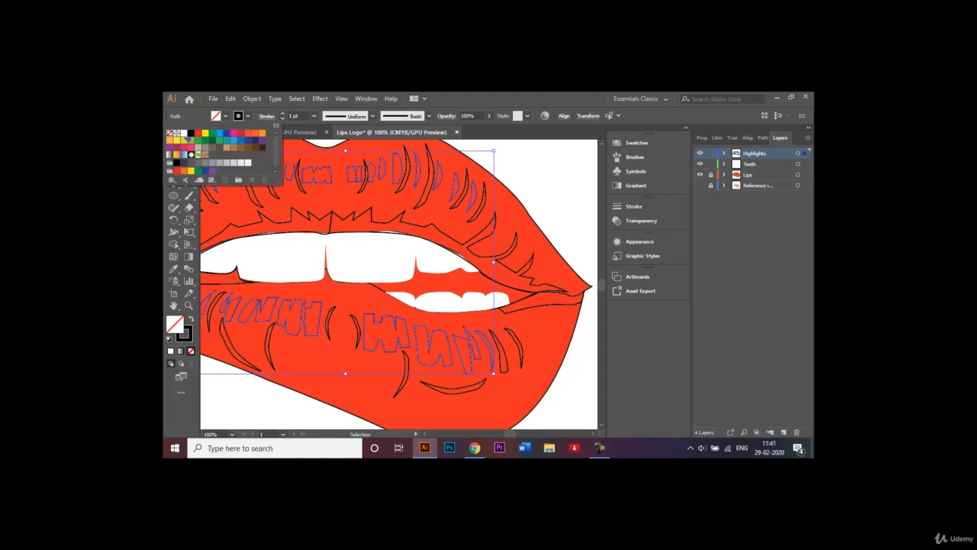
pyautogui.click(183, 133)
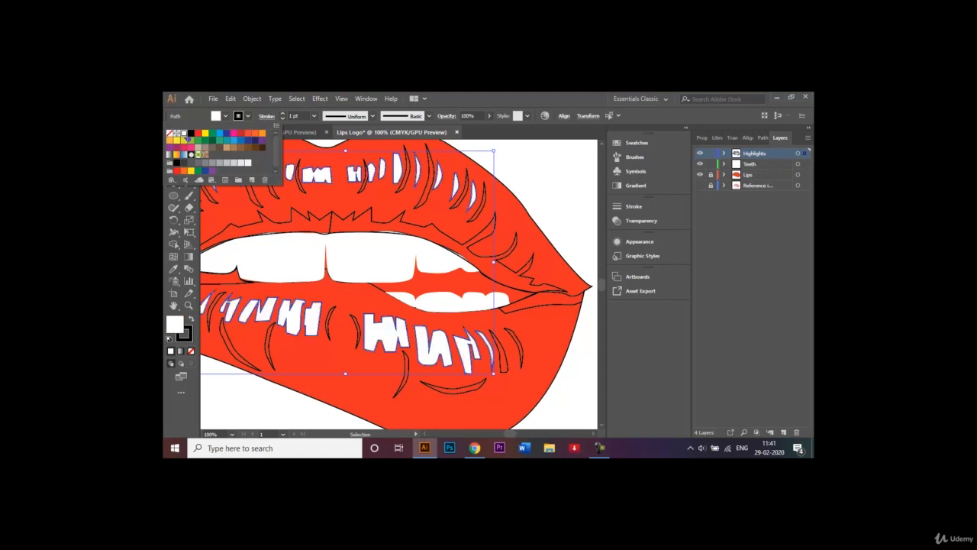
pyautogui.click(467, 117)
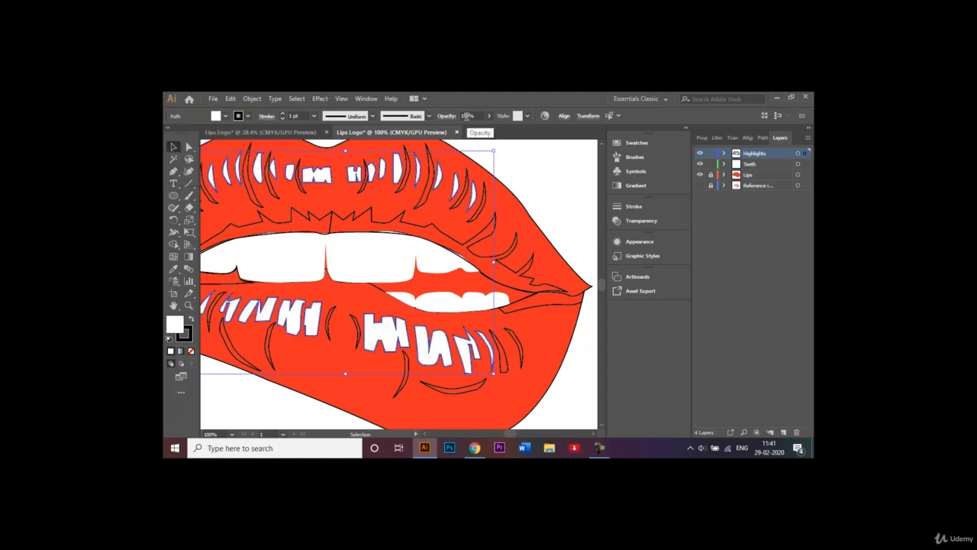
pyautogui.click(466, 116)
pyautogui.write('50')
pyautogui.press('Return')
pyautogui.click(578, 205)
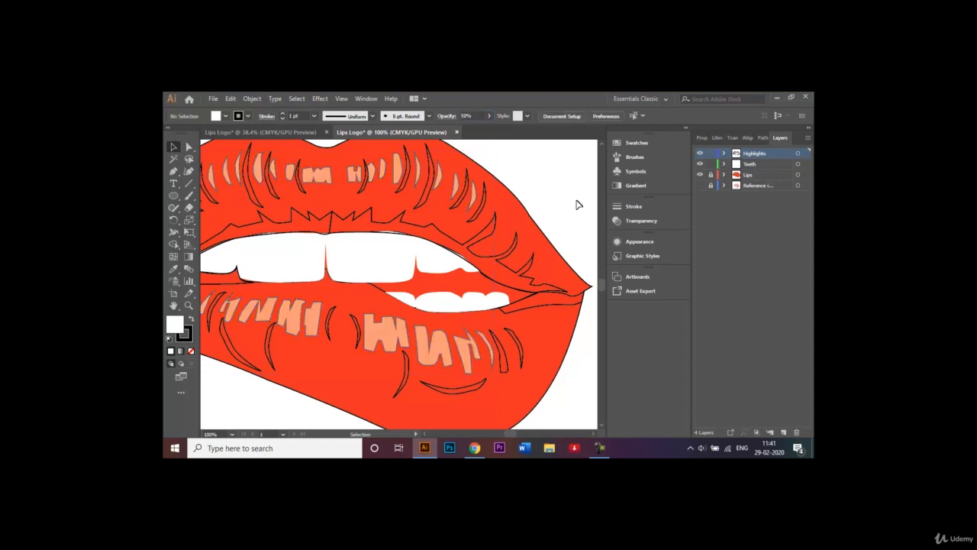
# Step: Fill the missed highlight at the far left of the upper lip with white at 50% opacity, and deselect it
pyautogui.click(425, 433)
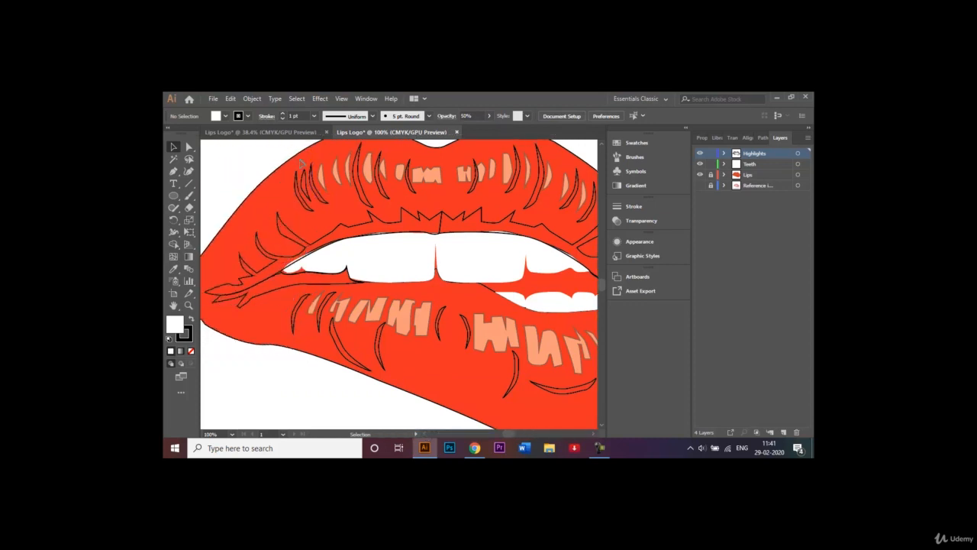
pyautogui.click(306, 187)
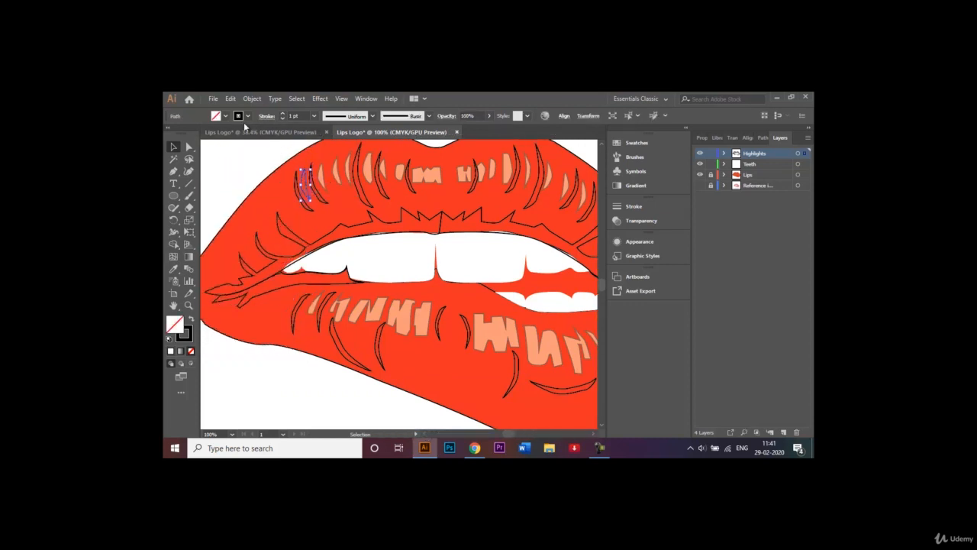
pyautogui.click(225, 116)
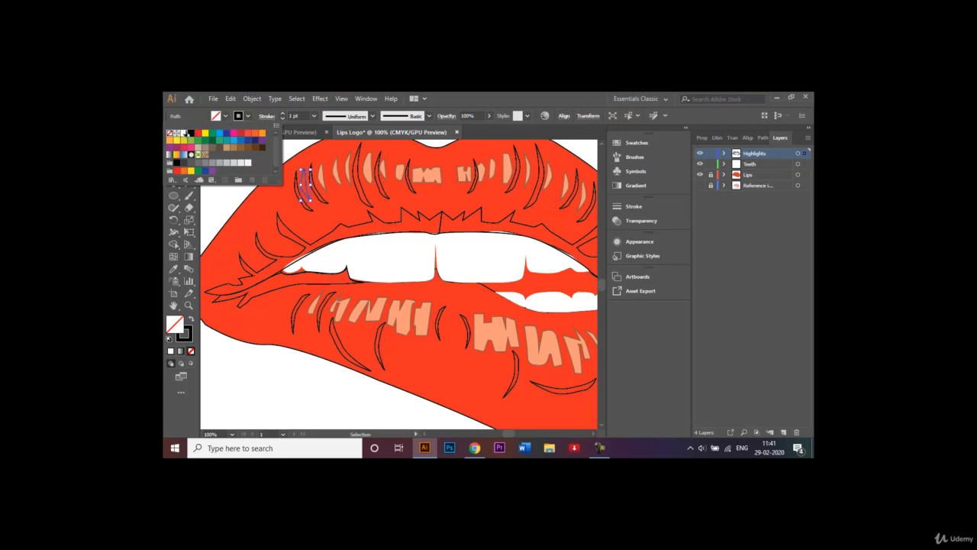
pyautogui.click(177, 133)
pyautogui.click(465, 116)
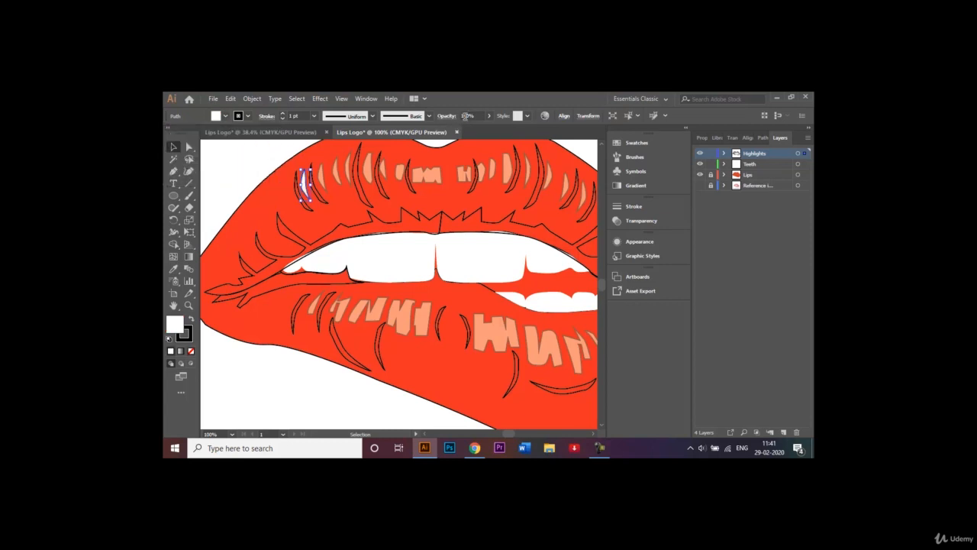
pyautogui.click(466, 116)
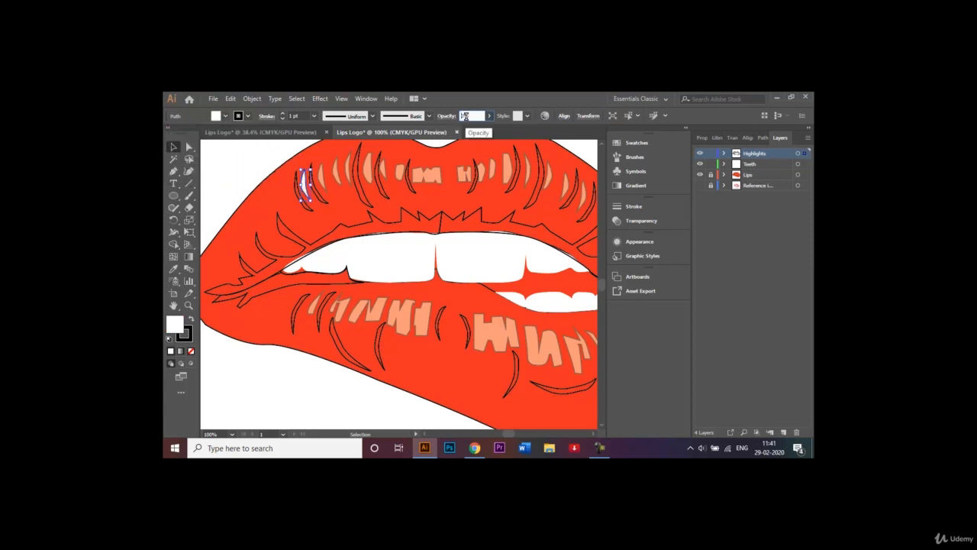
pyautogui.write('50')
pyautogui.press('Return')
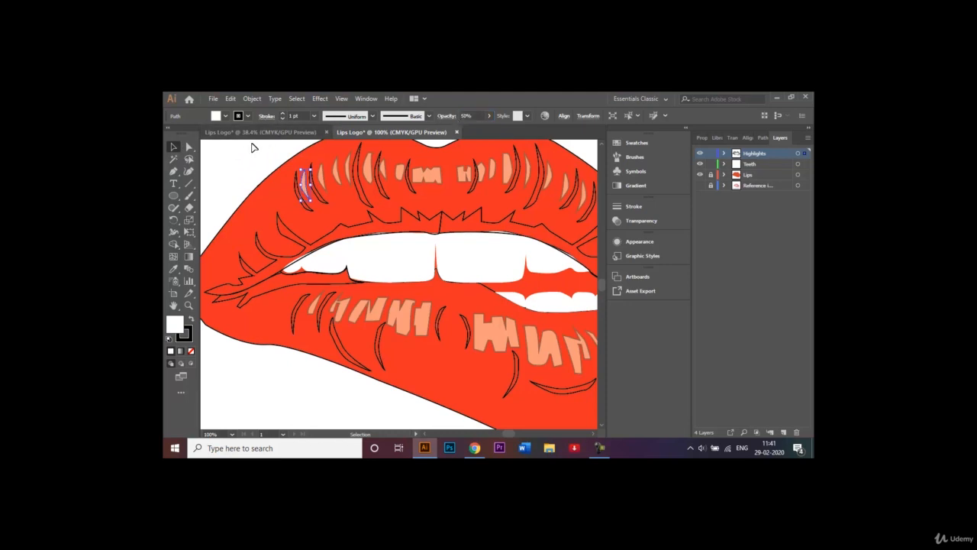
pyautogui.click(226, 176)
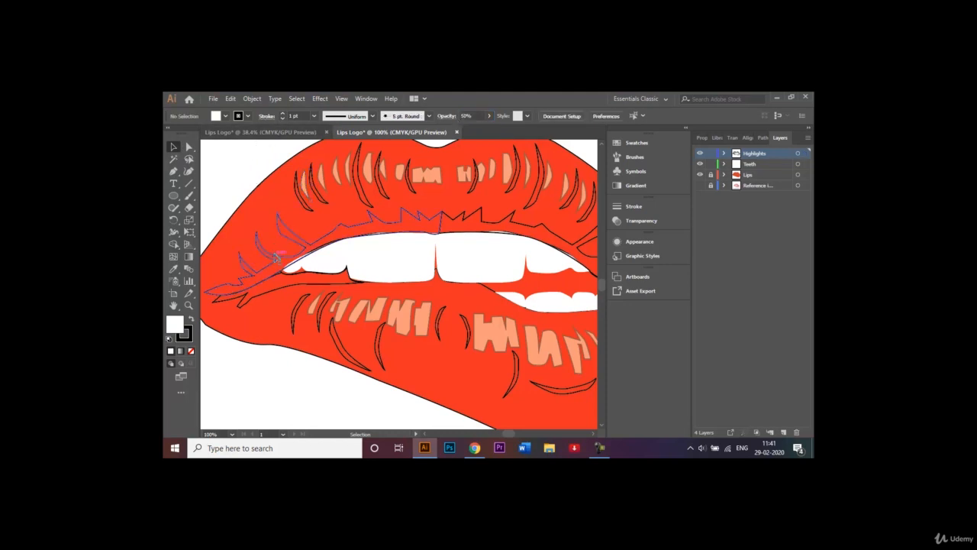
# Step: Select the jagged shadow and curved creases on the upper lip's left half, plus the lower lip's left and central creases
pyautogui.click(322, 197)
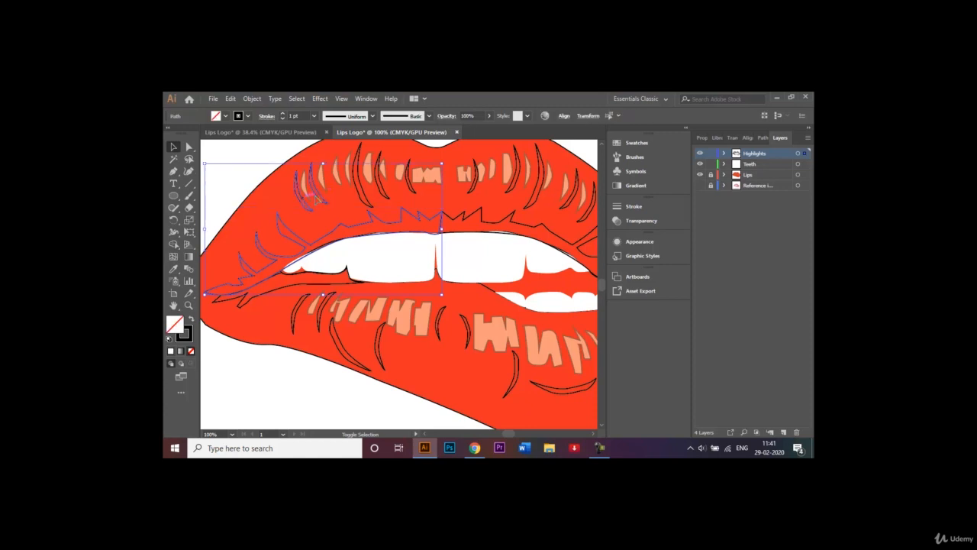
pyautogui.keyDown('shift'); pyautogui.click(363, 191); pyautogui.keyUp('shift')
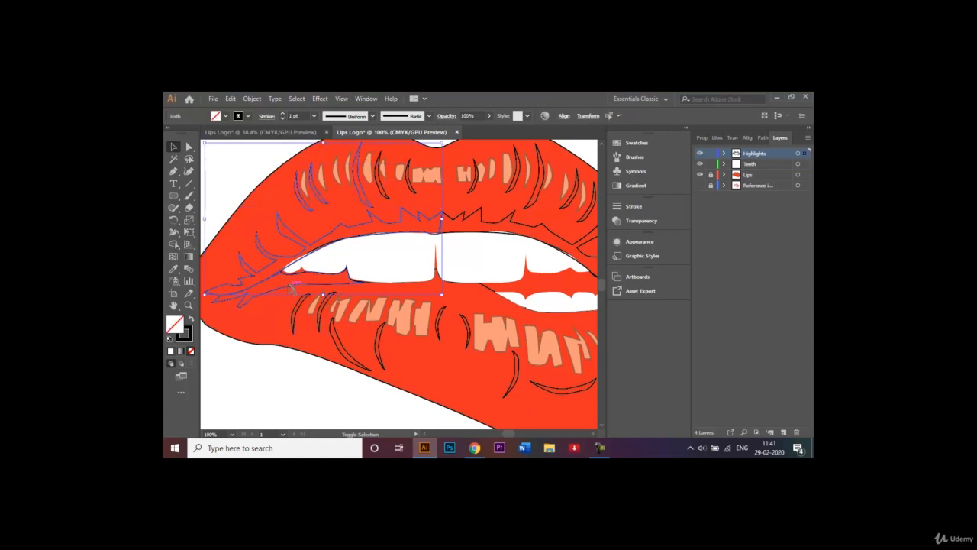
pyautogui.keyDown('shift'); pyautogui.click(293, 331); pyautogui.keyUp('shift')
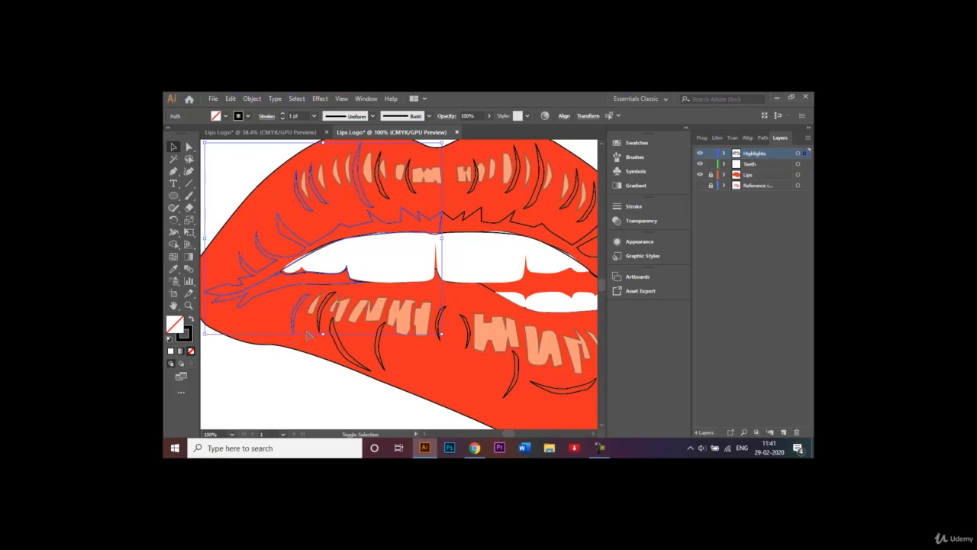
pyautogui.keyDown('shift'); pyautogui.click(345, 356); pyautogui.keyUp('shift')
pyautogui.keyDown('shift'); pyautogui.click(376, 355); pyautogui.keyUp('shift')
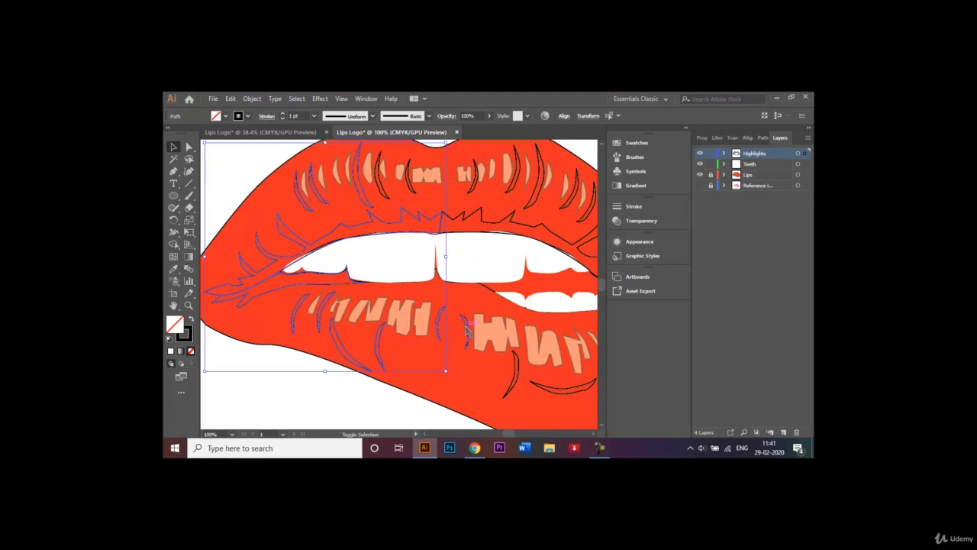
pyautogui.keyDown('shift'); pyautogui.click(466, 330); pyautogui.keyUp('shift')
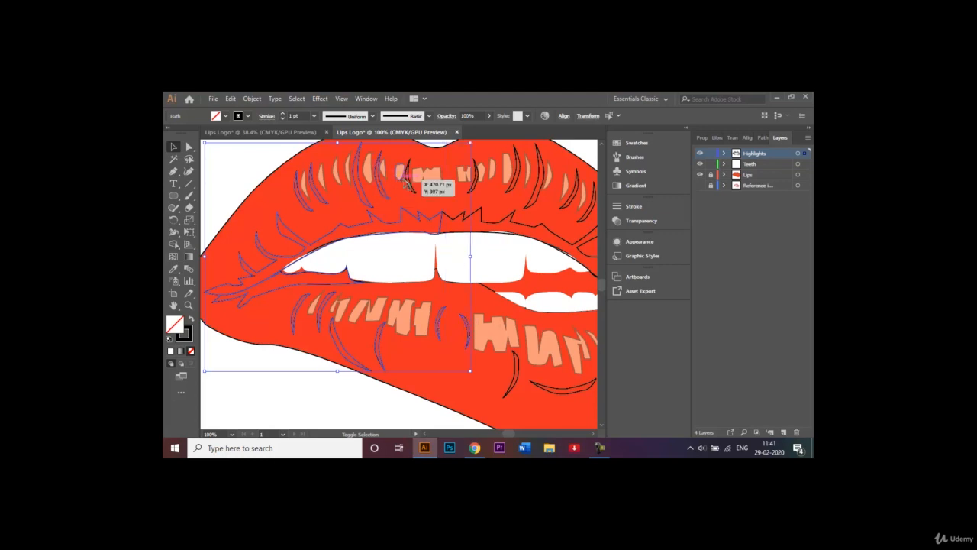
# Step: Add the upper lip's central and right creases, its right jagged shadow, and the lower lip's long central crease to the selection
pyautogui.keyDown('shift'); pyautogui.click(467, 181); pyautogui.keyUp('shift')
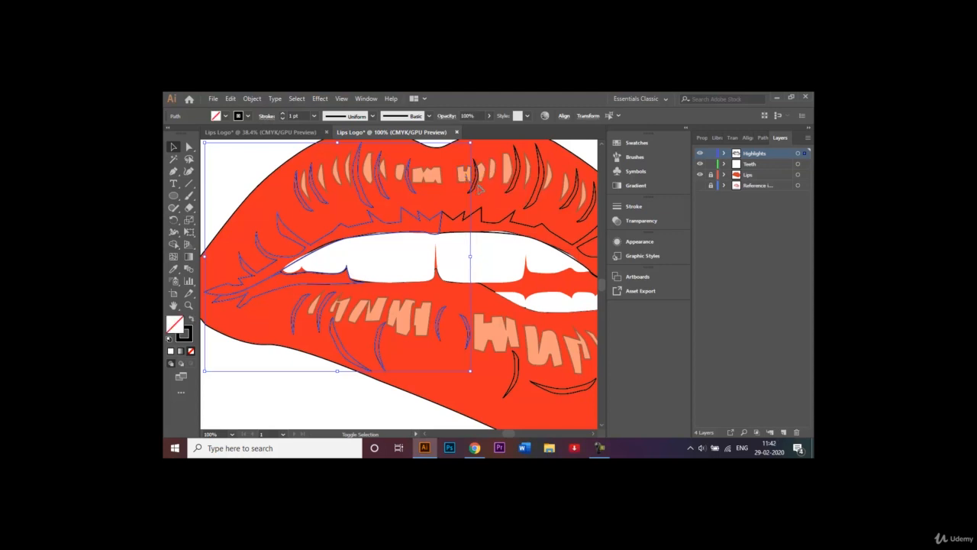
pyautogui.keyDown('shift'); pyautogui.click(463, 217); pyautogui.keyUp('shift')
pyautogui.keyDown('shift'); pyautogui.click(463, 217); pyautogui.keyUp('shift')
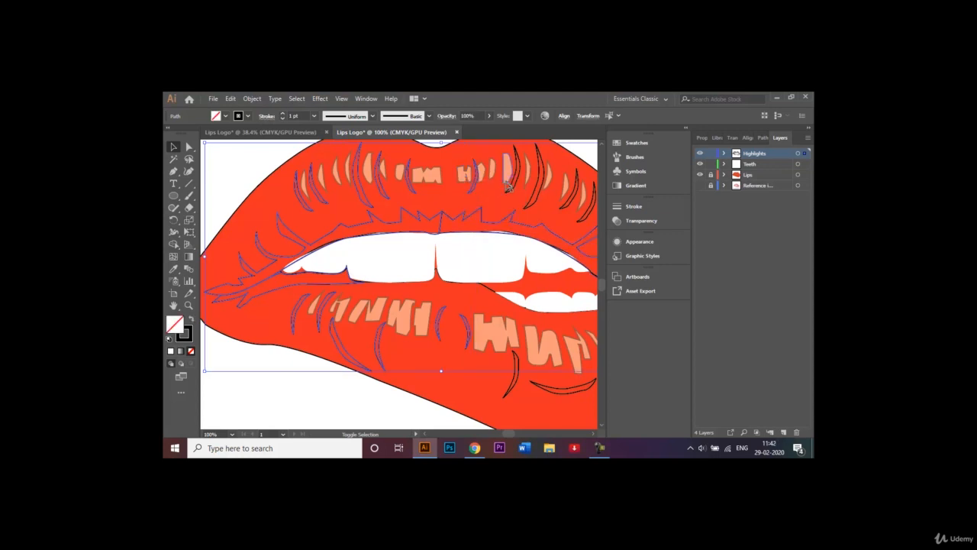
pyautogui.keyDown('shift'); pyautogui.click(537, 190); pyautogui.keyUp('shift')
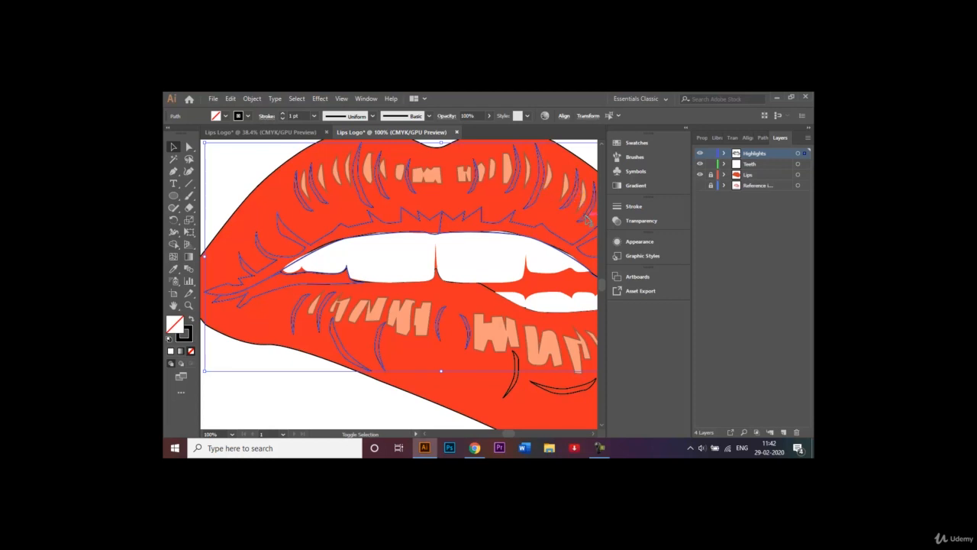
pyautogui.keyDown('shift'); pyautogui.click(516, 366); pyautogui.keyUp('shift')
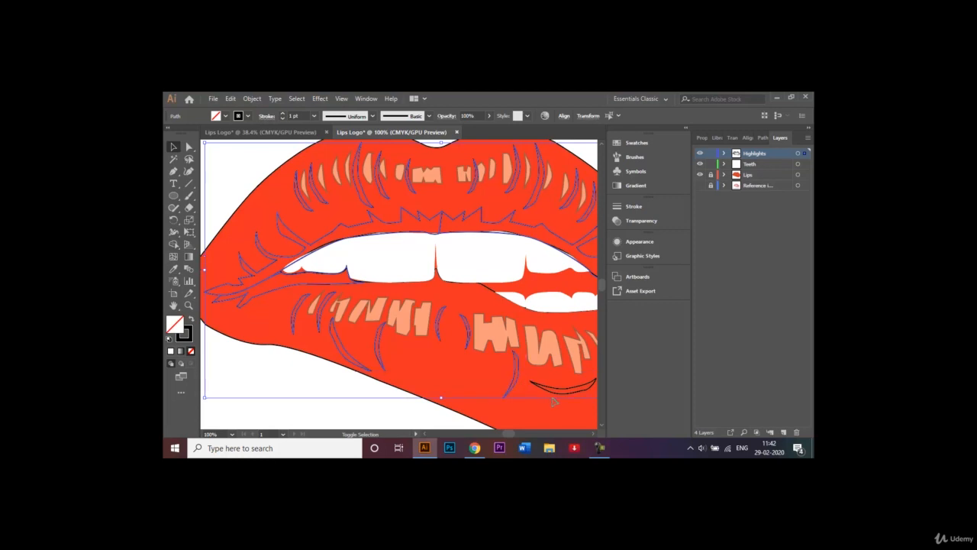
# Step: Add the lower lip's remaining right-side creases, thin crescent, and mouth-corner shadow to the selection
pyautogui.click(595, 435)
pyautogui.click(595, 436)
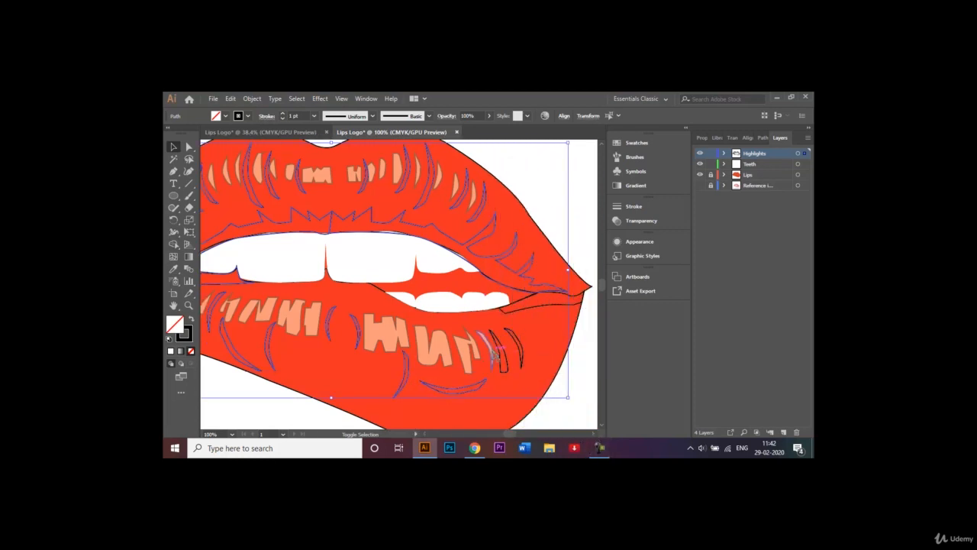
pyautogui.keyDown('shift'); pyautogui.click(519, 349); pyautogui.keyUp('shift')
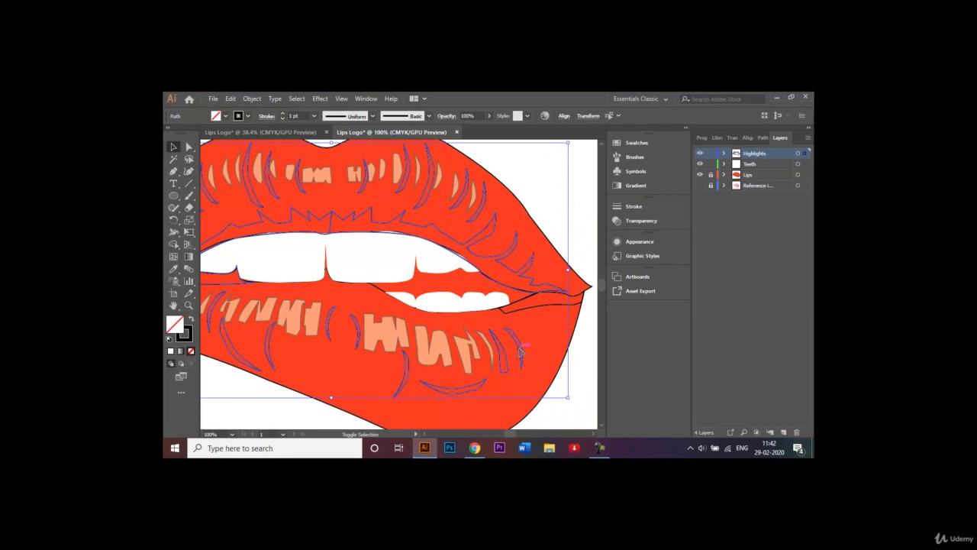
pyautogui.keyDown('shift'); pyautogui.click(534, 307); pyautogui.keyUp('shift')
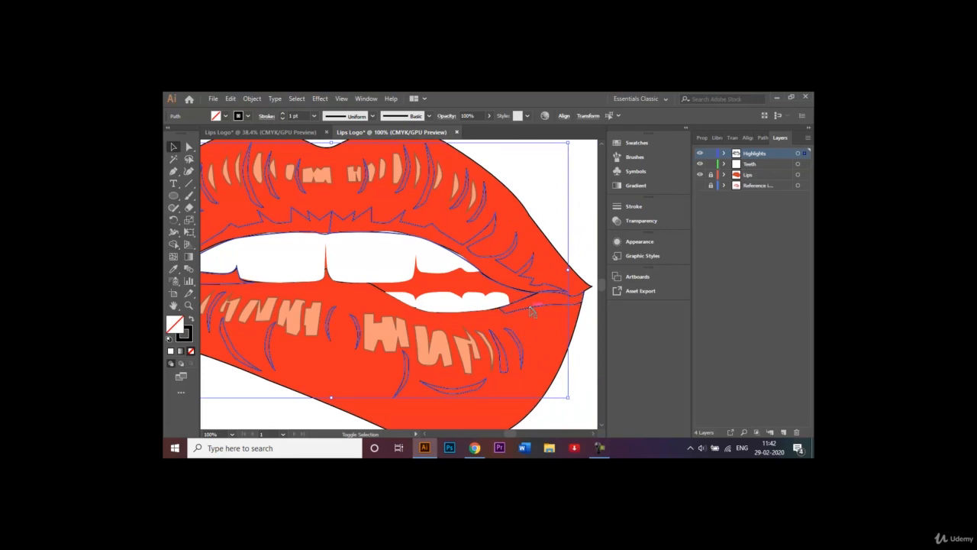
pyautogui.keyDown('shift'); pyautogui.click(486, 338); pyautogui.keyUp('shift')
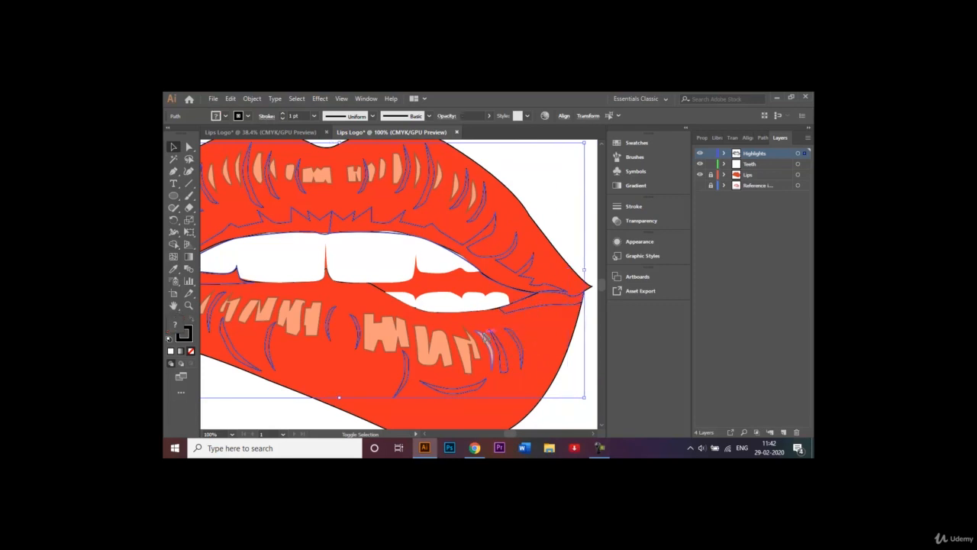
# Step: Fill the selected shadow shapes with dark red C=15 M=100 Y=90 K=10, remove their stroke, and deselect them
pyautogui.click(225, 117)
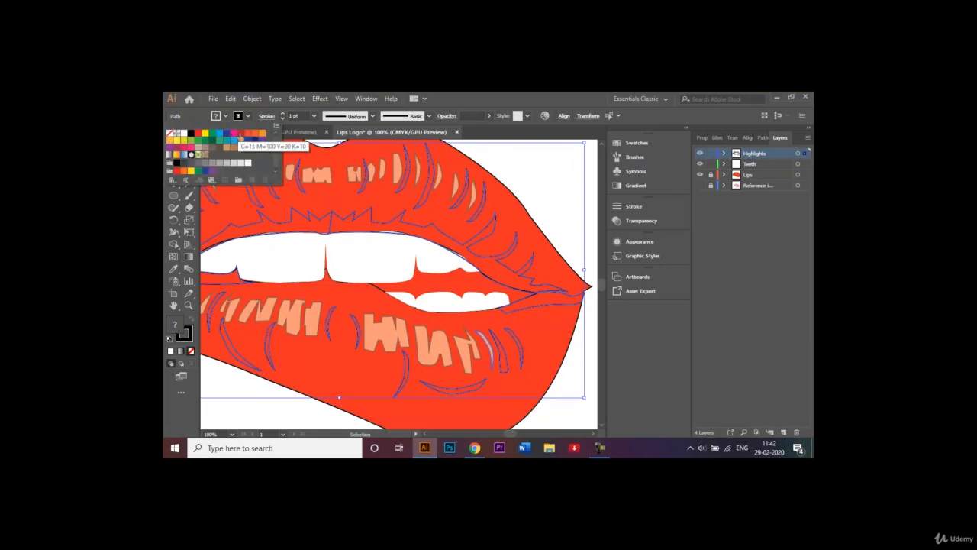
pyautogui.click(241, 134)
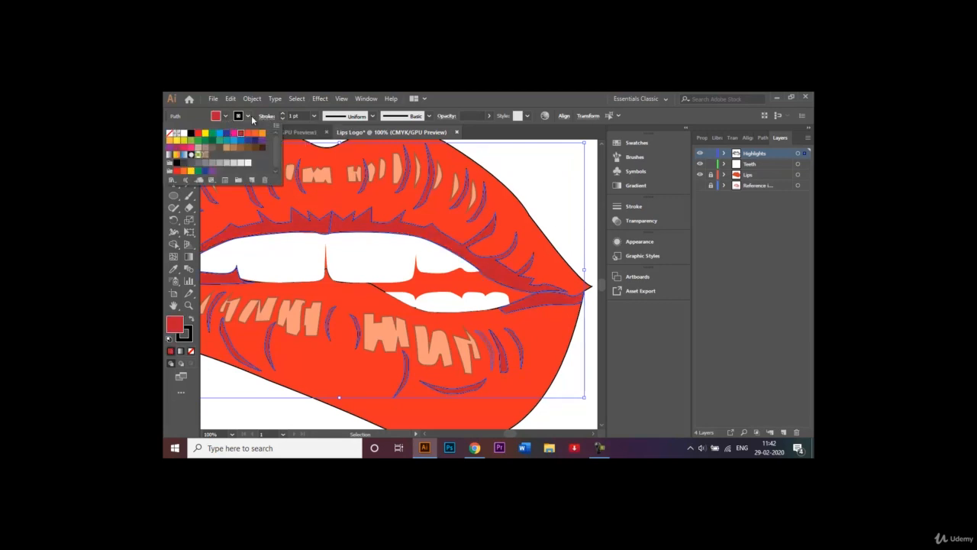
pyautogui.click(248, 116)
pyautogui.click(249, 117)
pyautogui.click(170, 134)
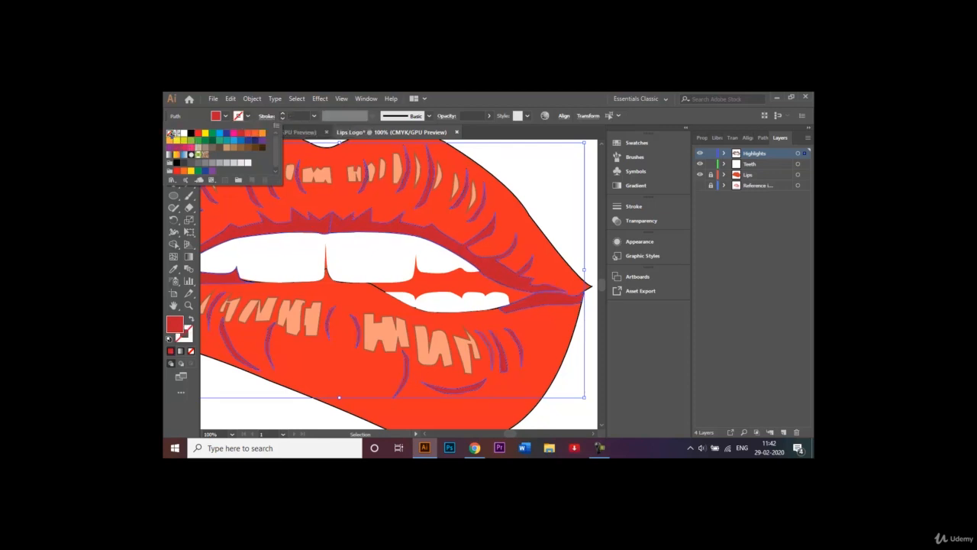
pyautogui.click(539, 175)
pyautogui.click(537, 193)
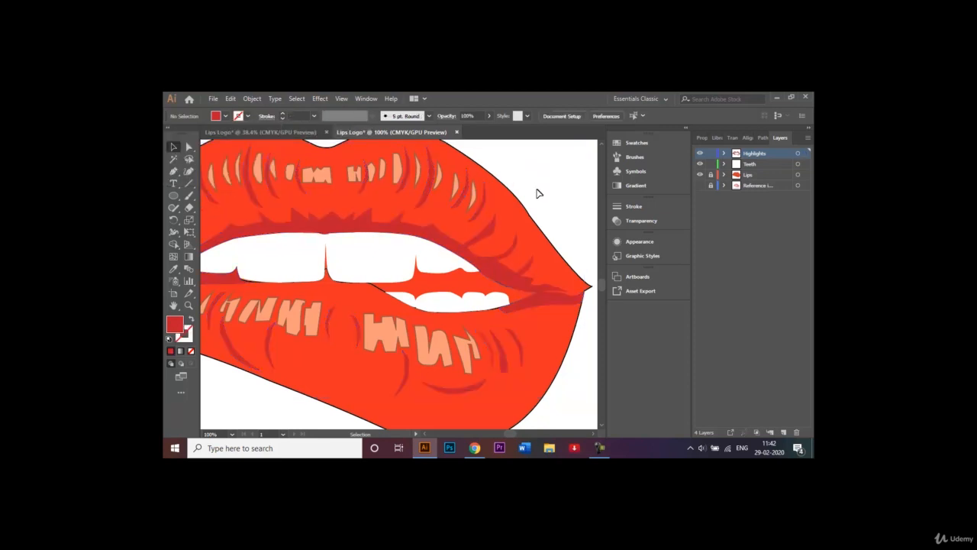
# Step: Select all the highlight, shadow and teeth shapes together, remove their stroke, and deselect them
pyautogui.hotkey('ctrl', '-')
pyautogui.hotkey('ctrl', '-')
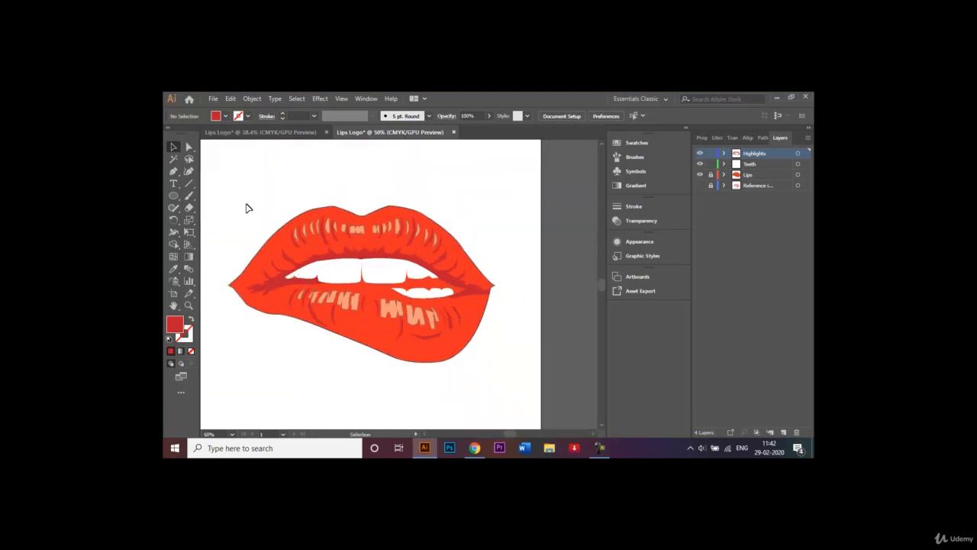
pyautogui.moveTo(247, 206); pyautogui.dragTo(491, 387)
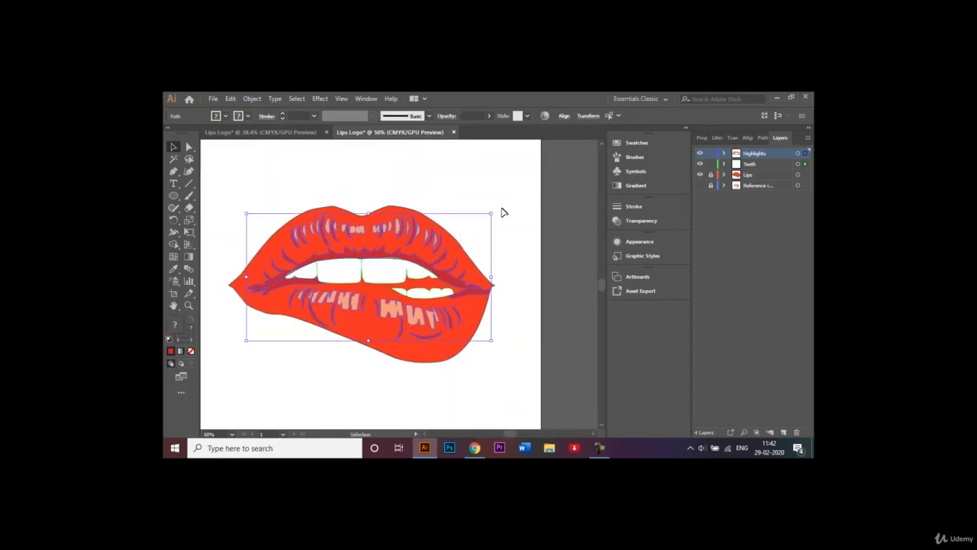
pyautogui.click(250, 116)
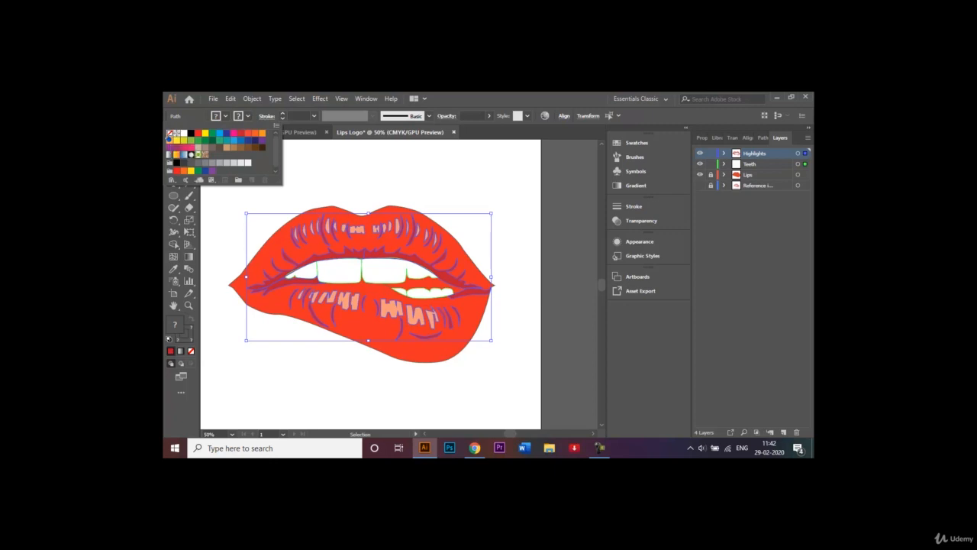
pyautogui.click(169, 133)
pyautogui.click(348, 167)
pyautogui.click(374, 200)
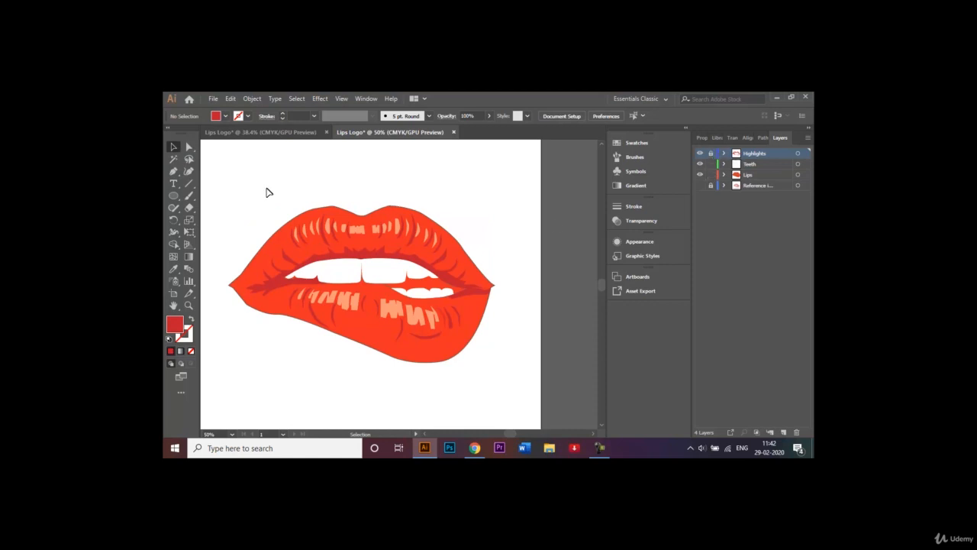
# Step: Select the main lips shape and the teeth, remove their black outline, and deselect them
pyautogui.moveTo(266, 192); pyautogui.dragTo(329, 351)
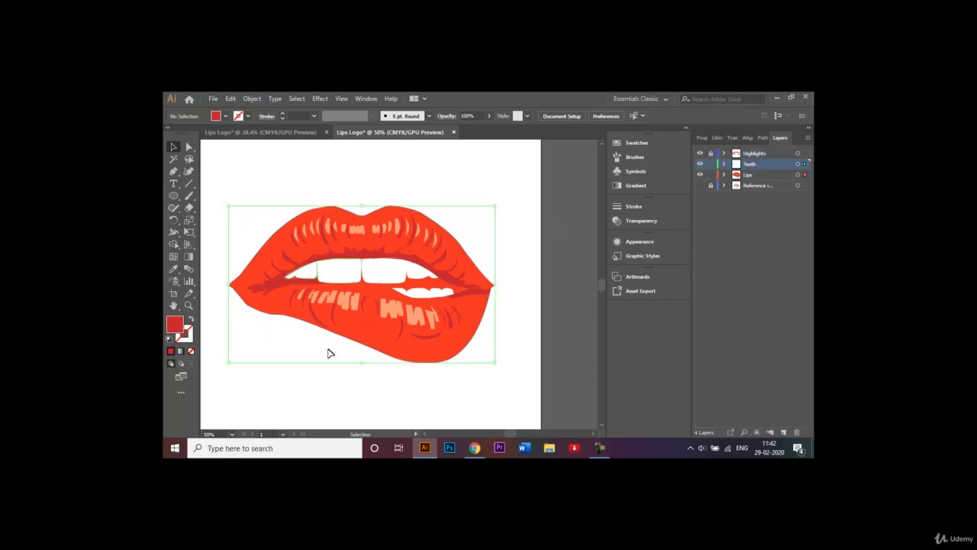
pyautogui.click(250, 117)
pyautogui.click(250, 118)
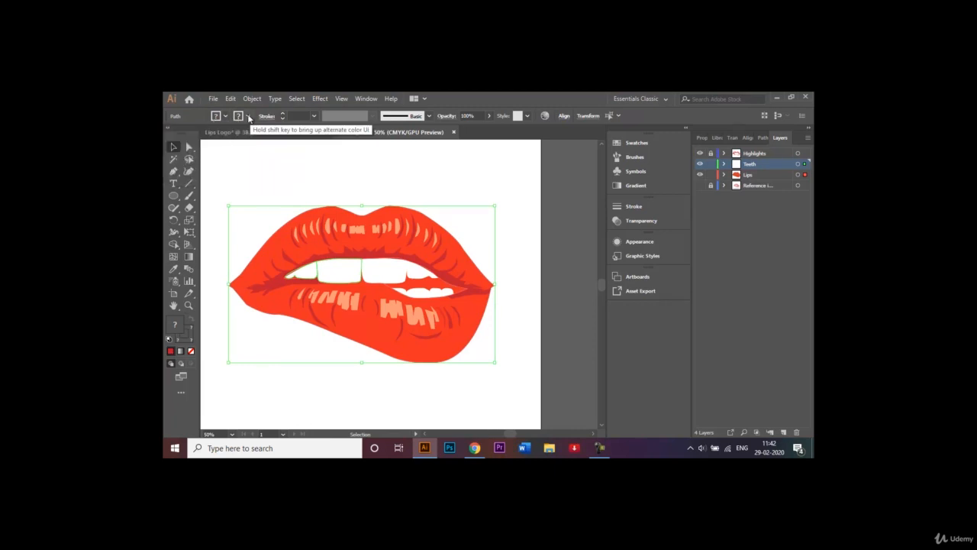
pyautogui.click(249, 118)
pyautogui.click(170, 134)
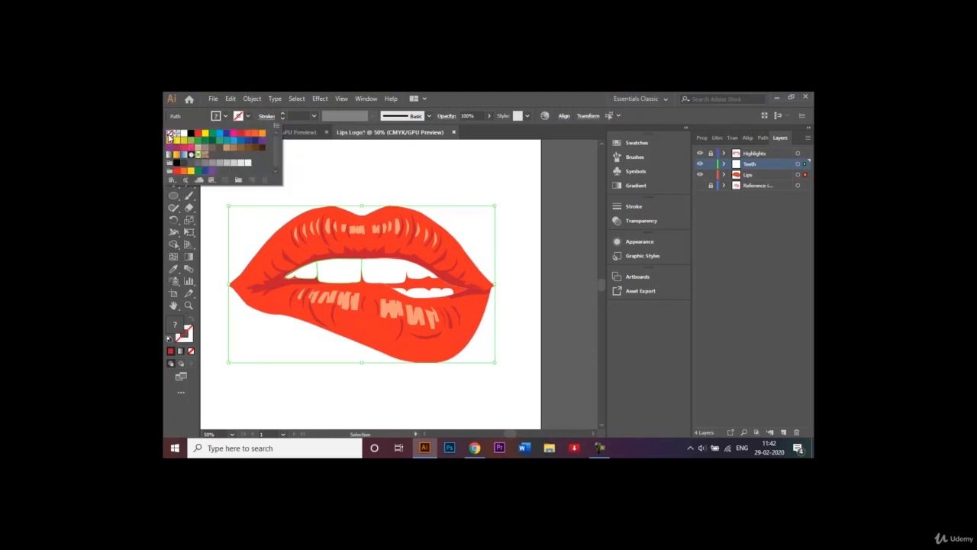
pyautogui.click(449, 193)
pyautogui.click(497, 202)
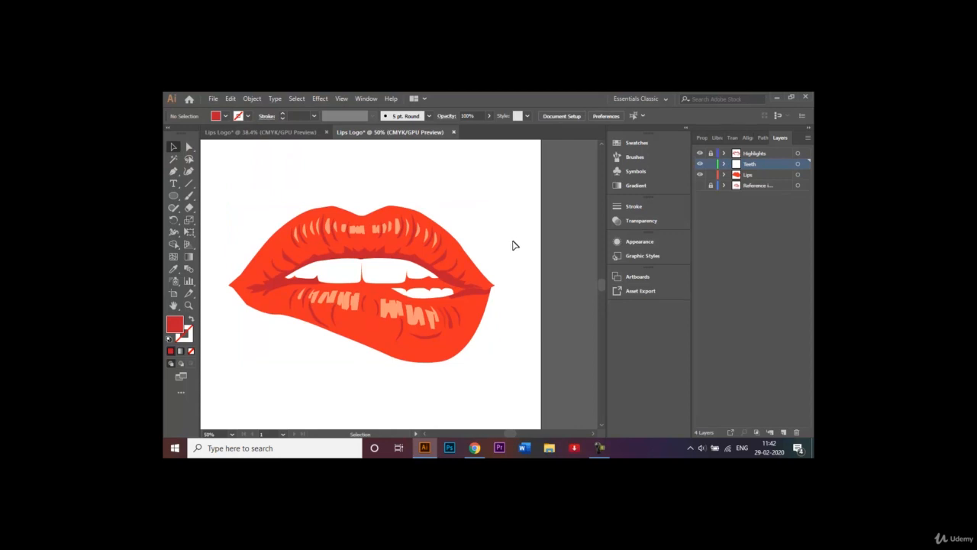
# Step: Compare the whole lips artwork with the version in the other open Lips Logo document
pyautogui.hotkey('ctrl', '0')
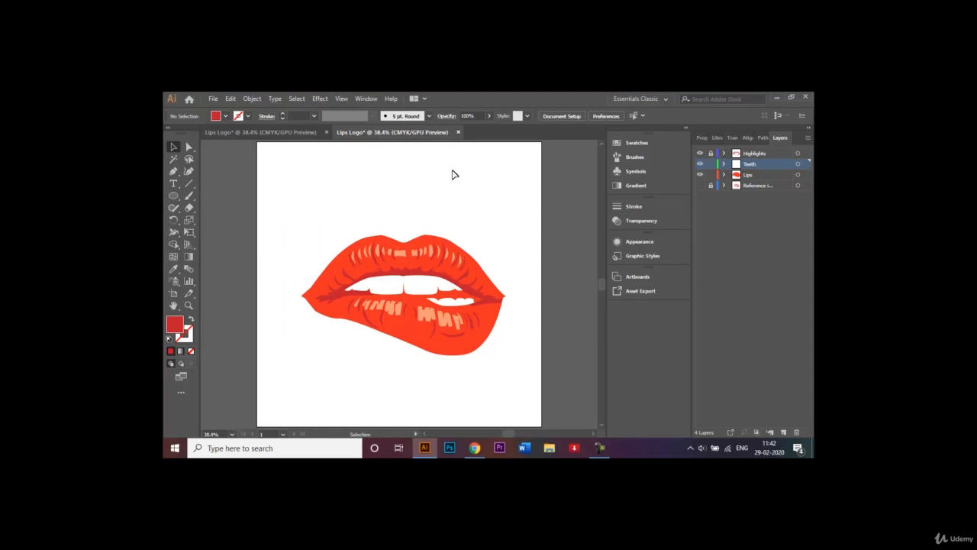
pyautogui.click(292, 134)
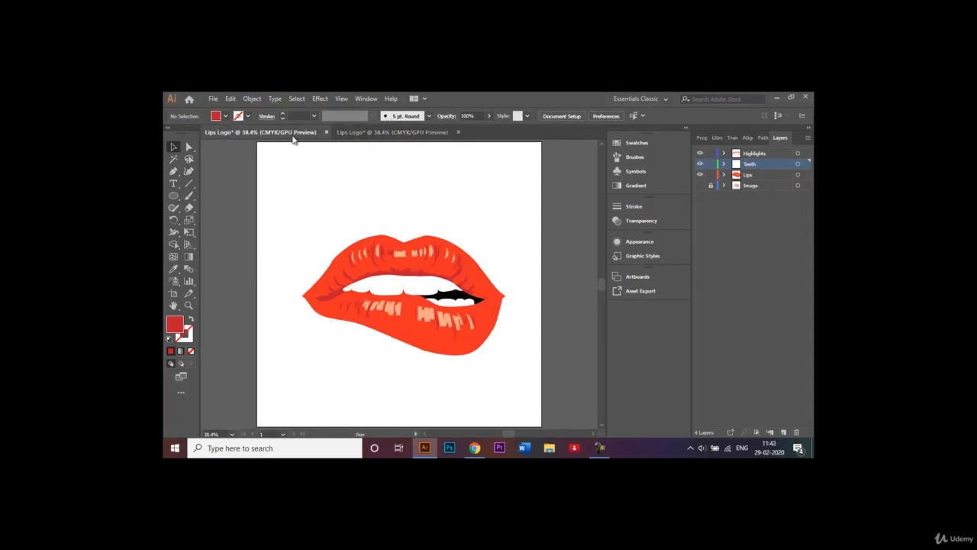
pyautogui.click(392, 134)
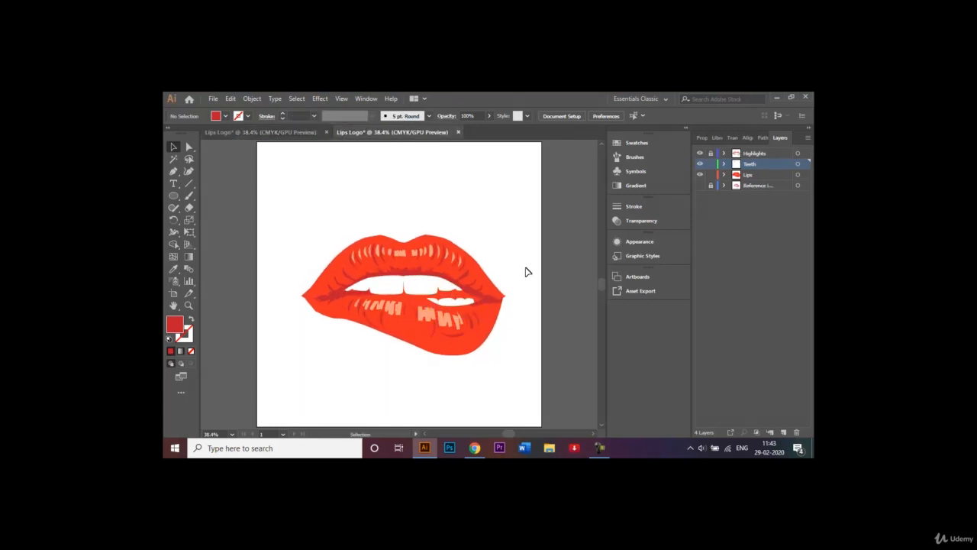
# Step: Lock the Teeth layer and start a black-filled Pen path on the Lips layer at the top of the gap between the front teeth
pyautogui.hotkey('ctrl', '1')
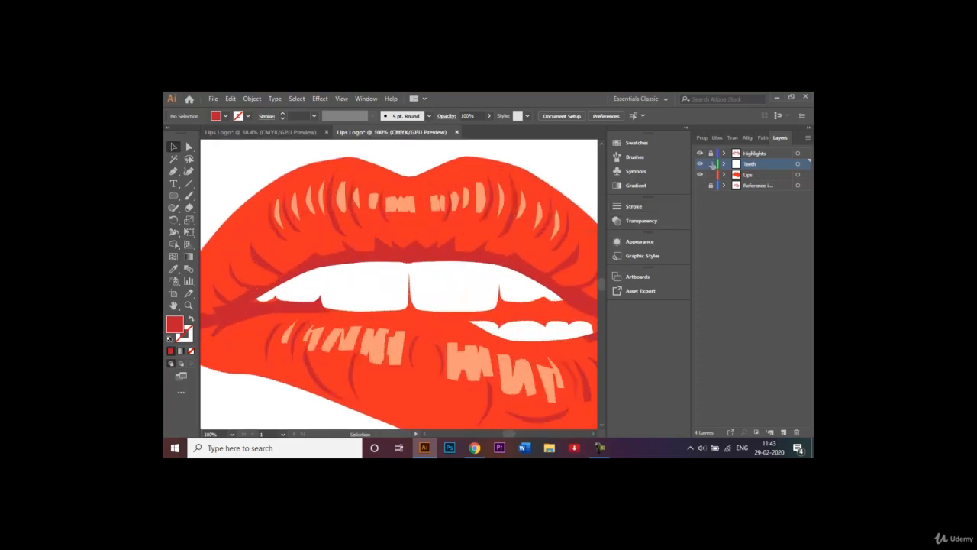
pyautogui.click(711, 164)
pyautogui.click(173, 171)
pyautogui.click(225, 116)
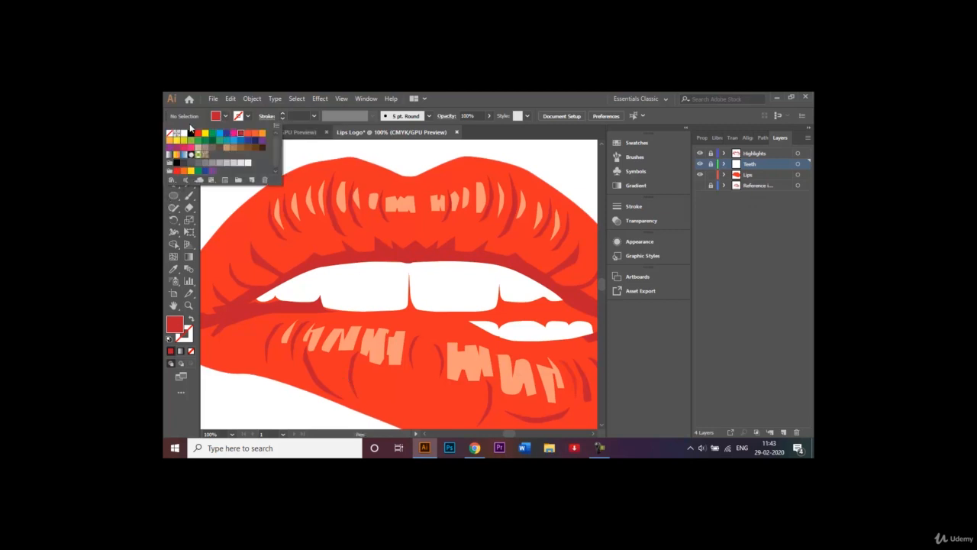
pyautogui.click(191, 134)
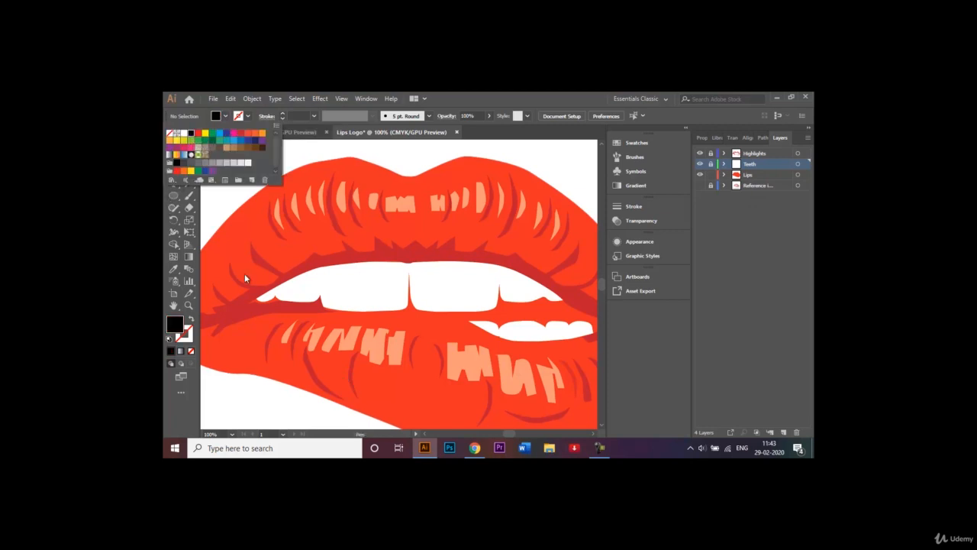
pyautogui.click(409, 280)
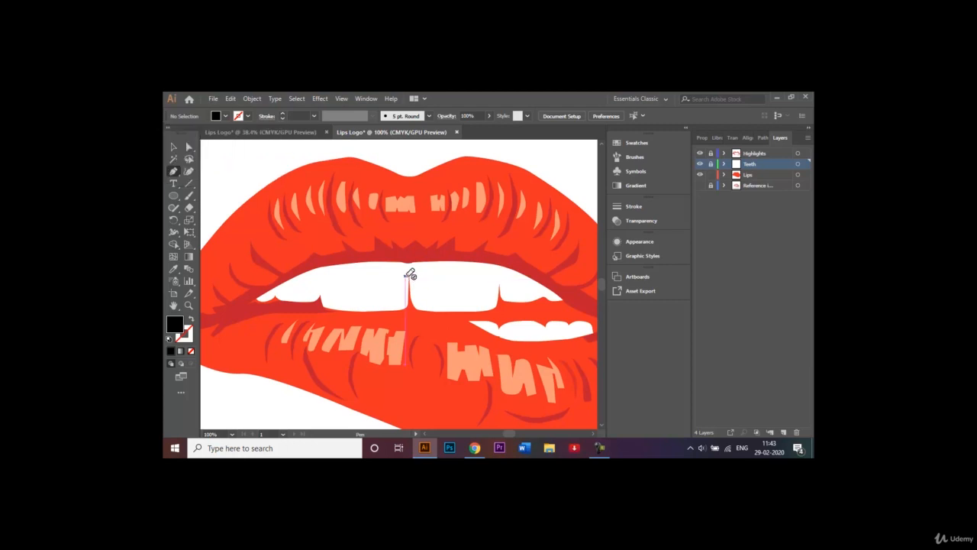
pyautogui.click(768, 176)
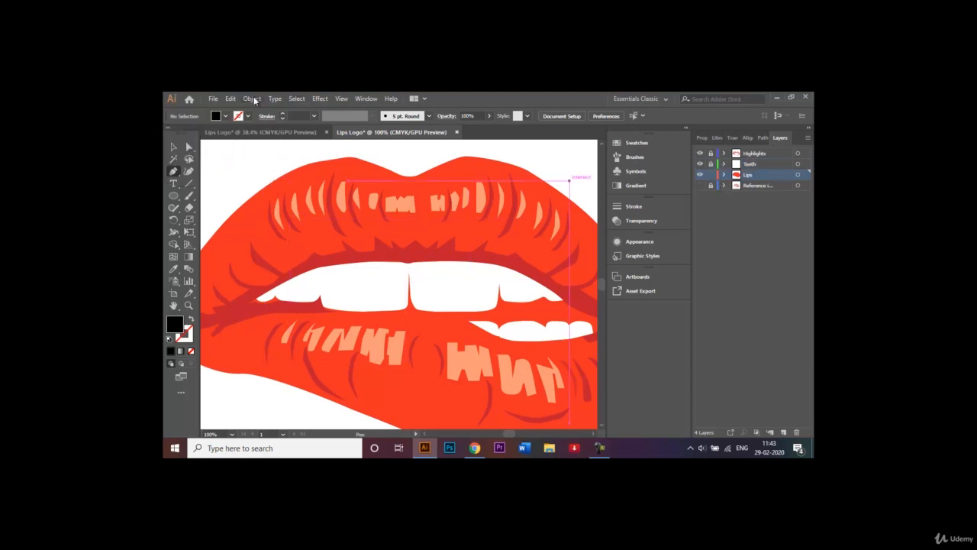
pyautogui.click(409, 273)
pyautogui.click(408, 310)
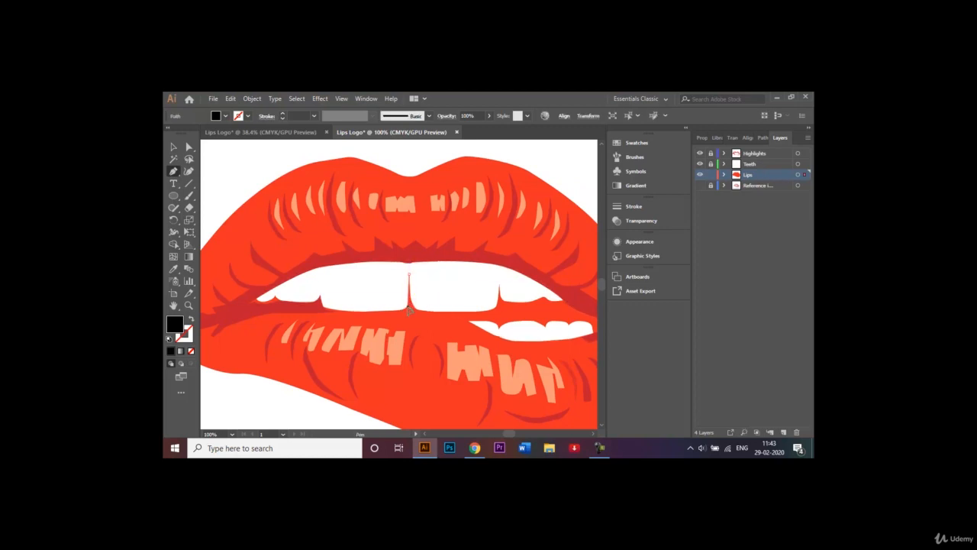
pyautogui.moveTo(410, 309); pyautogui.dragTo(415, 313)
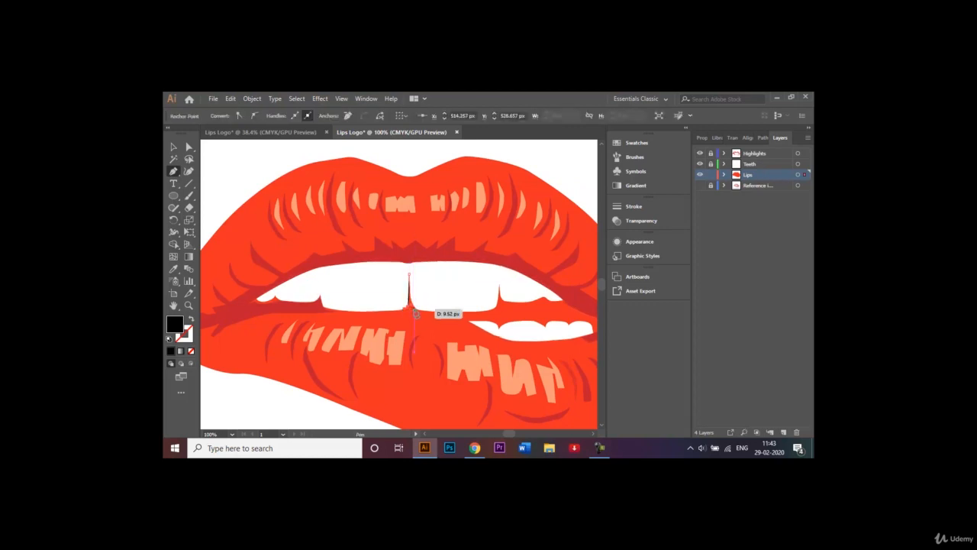
pyautogui.click(415, 308)
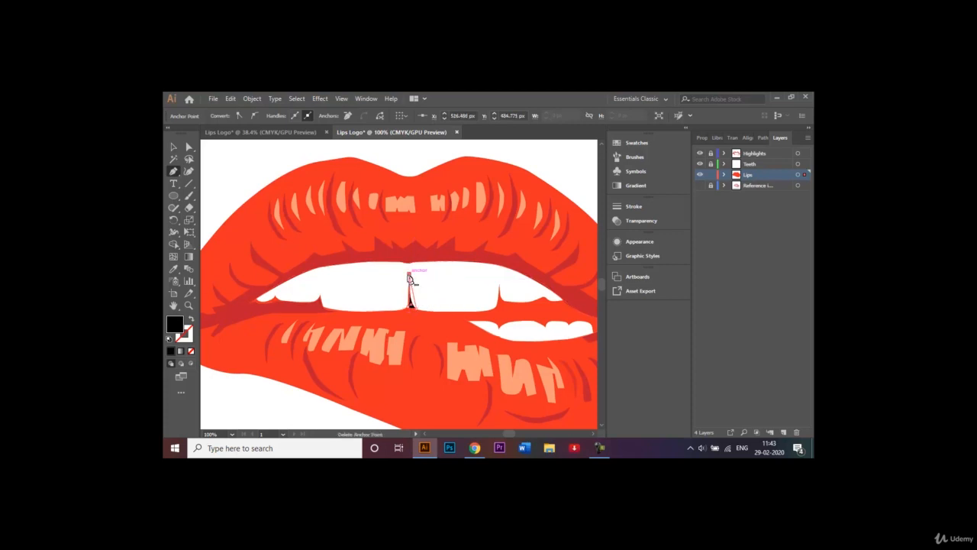
pyautogui.click(408, 275)
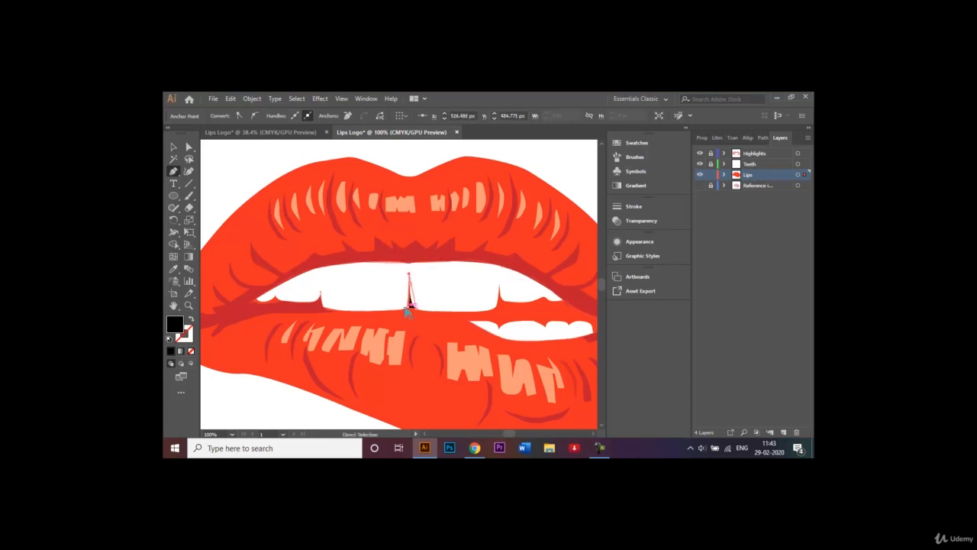
pyautogui.hotkey('ctrl', 'z')
pyautogui.hotkey('ctrl', 'z')
pyautogui.hotkey('ctrl', 'z')
# Step: Complete the narrow black wedge between the two front teeth by tracing down the gap's edges and closing the path at its tip
pyautogui.scroll(4, 407, 312)
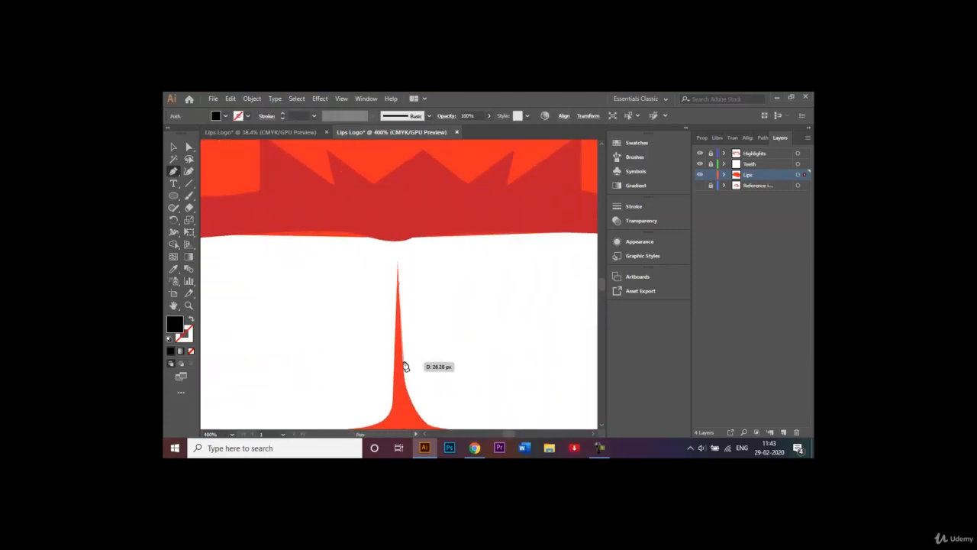
pyautogui.click(403, 362)
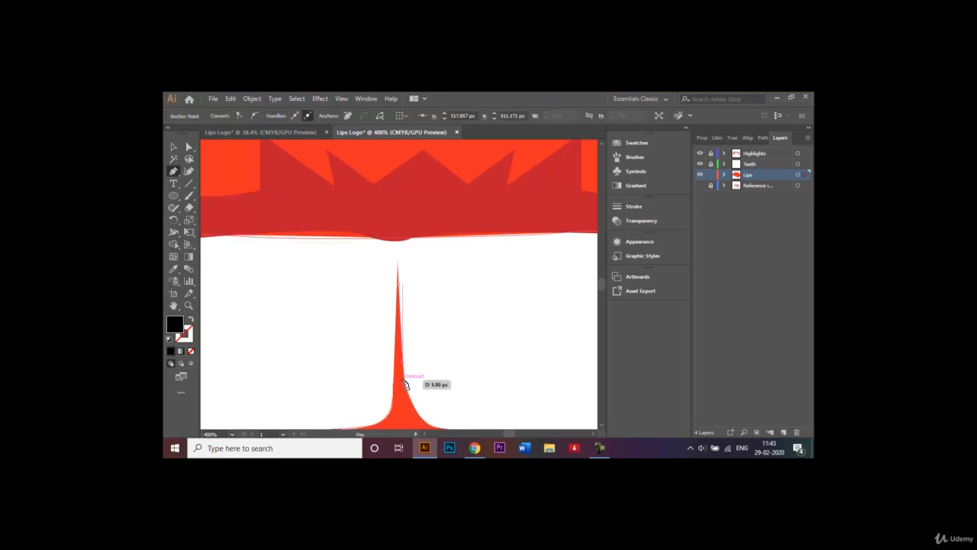
pyautogui.click(405, 384)
pyautogui.click(392, 388)
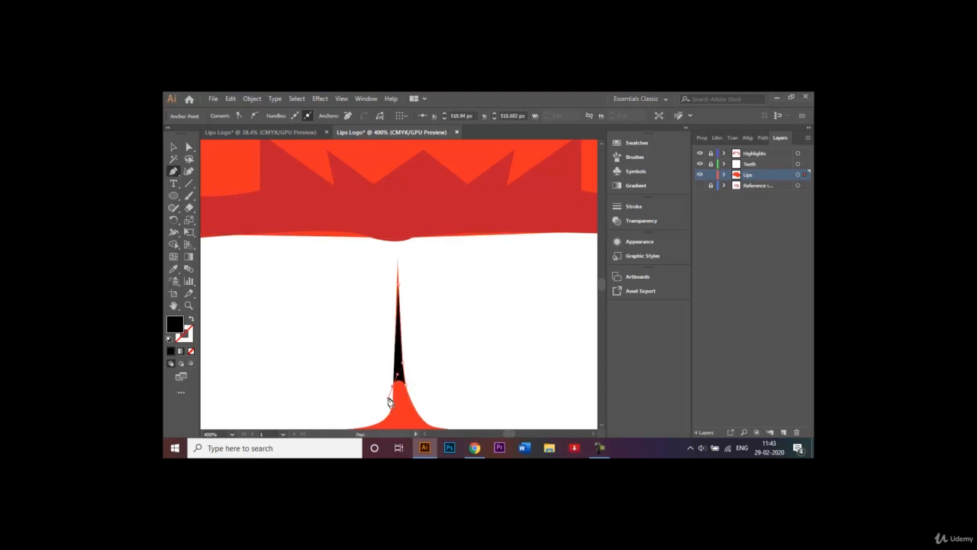
pyautogui.click(397, 266)
pyautogui.click(174, 146)
pyautogui.click(348, 238)
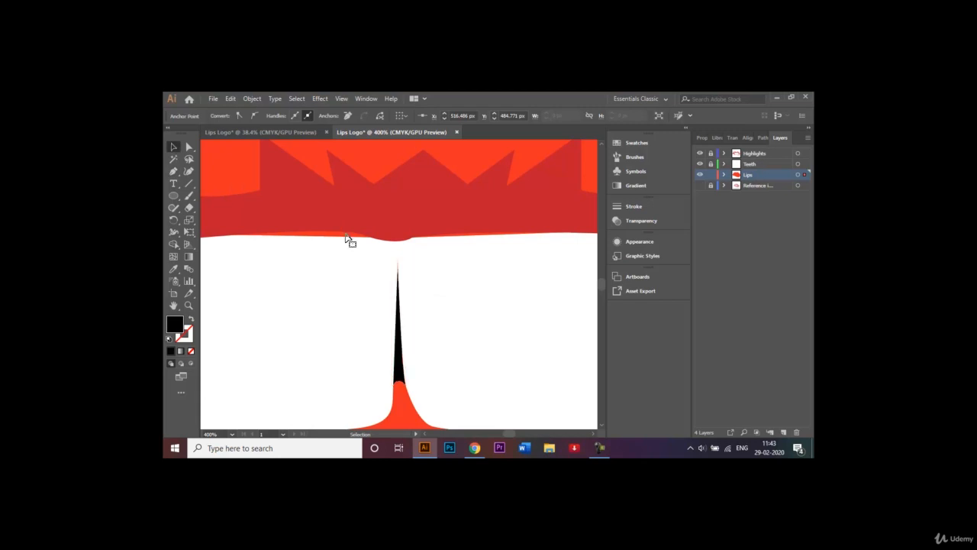
pyautogui.hotkey('ctrl', '-')
pyautogui.hotkey('ctrl', '-')
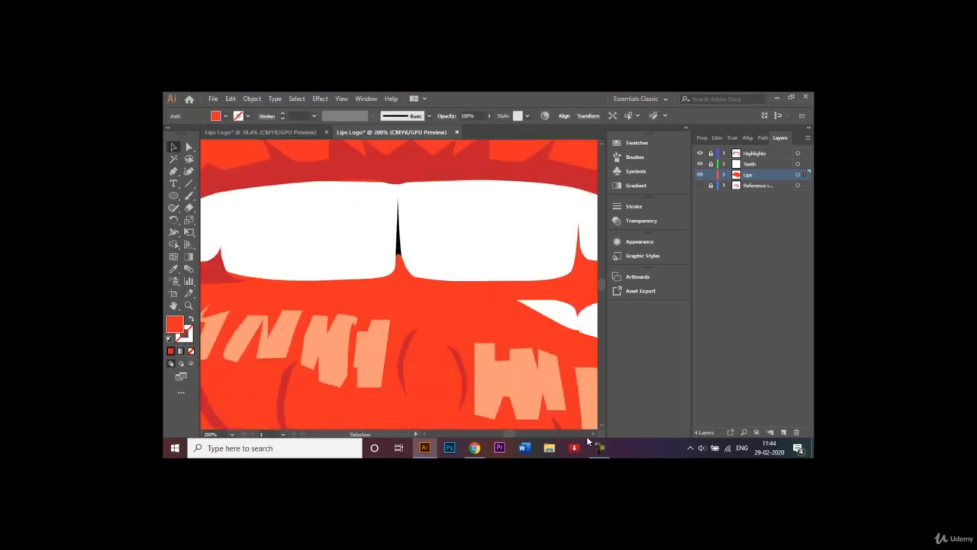
pyautogui.moveTo(594, 434); pyautogui.dragTo(594, 434)
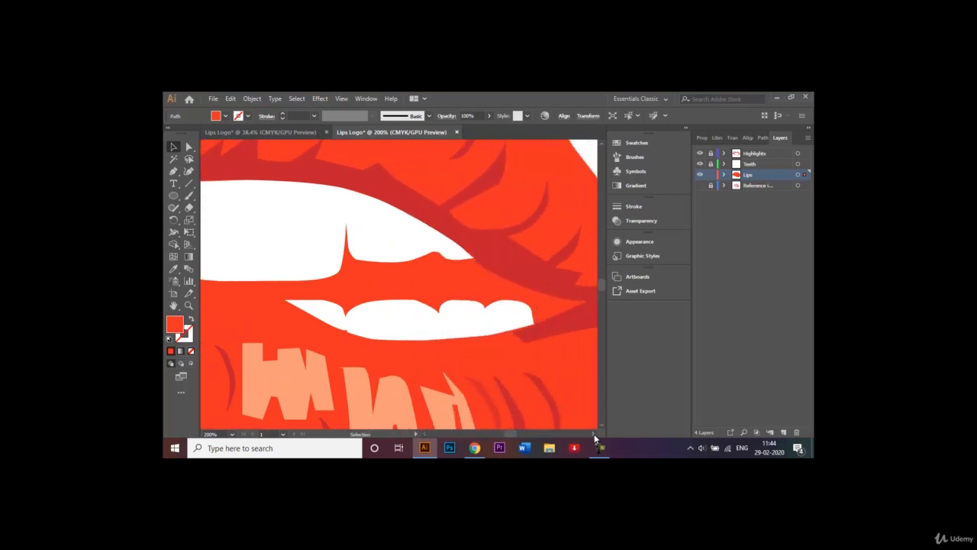
pyautogui.click(174, 171)
pyautogui.click(226, 116)
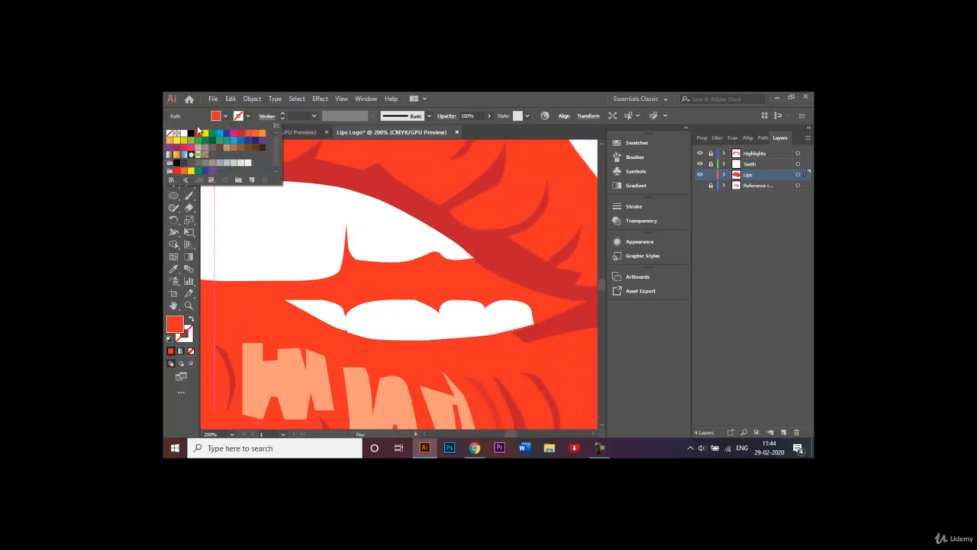
pyautogui.click(192, 135)
pyautogui.click(367, 276)
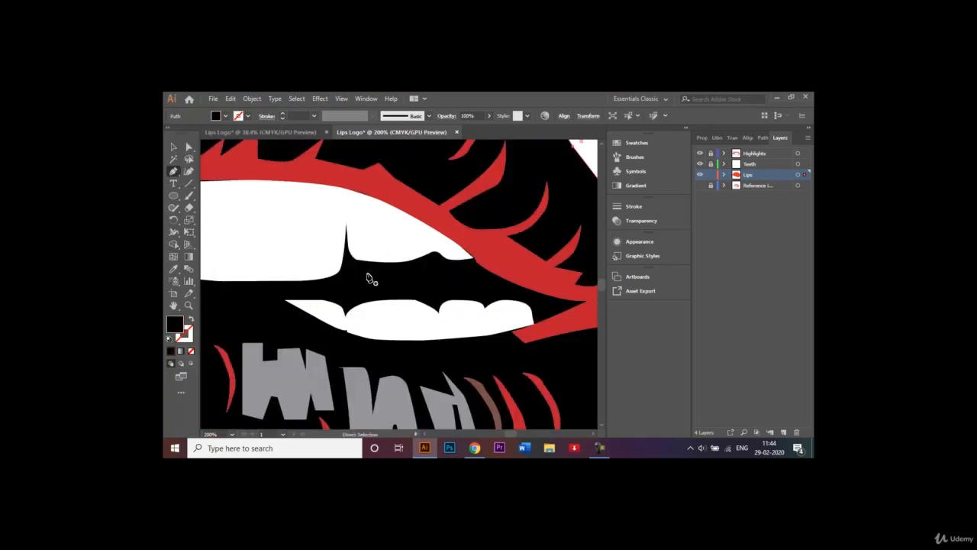
pyautogui.hotkey('ctrl', 'z')
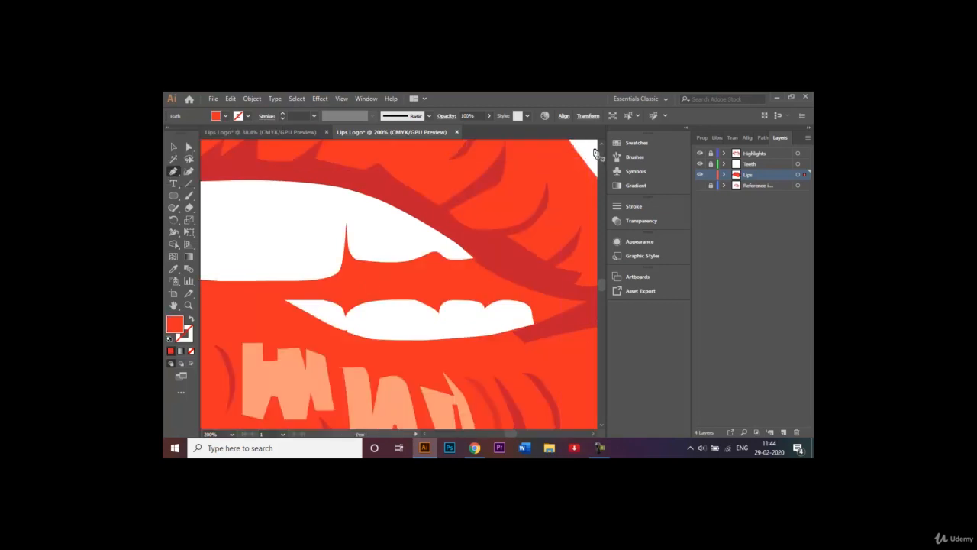
# Step: Deselect the lips shape and set the Pen tool's fill to black for new shapes
pyautogui.hotkey('ctrl', '0')
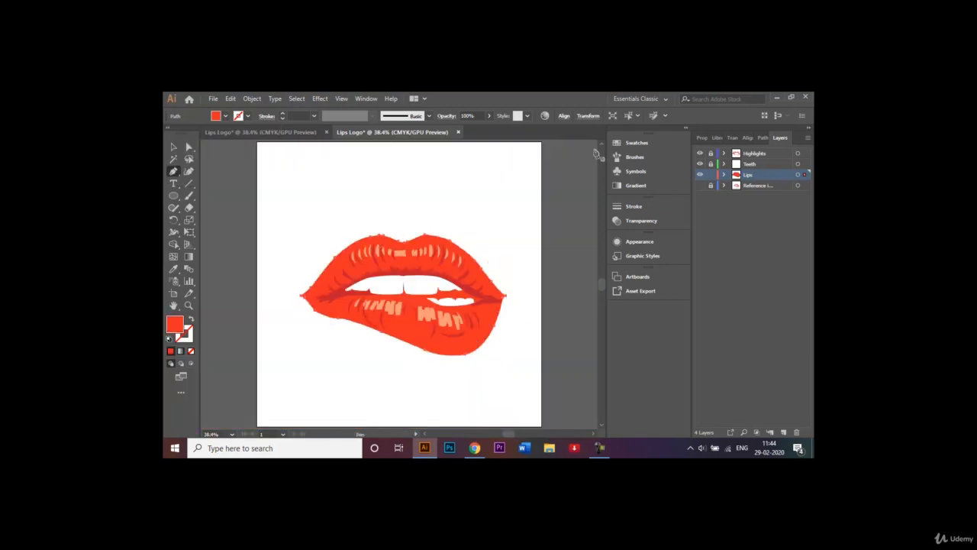
pyautogui.click(172, 151)
pyautogui.click(310, 166)
pyautogui.hotkey('ctrl', '+')
pyautogui.hotkey('ctrl', '+')
pyautogui.hotkey('ctrl', '+')
pyautogui.hotkey('ctrl', '+')
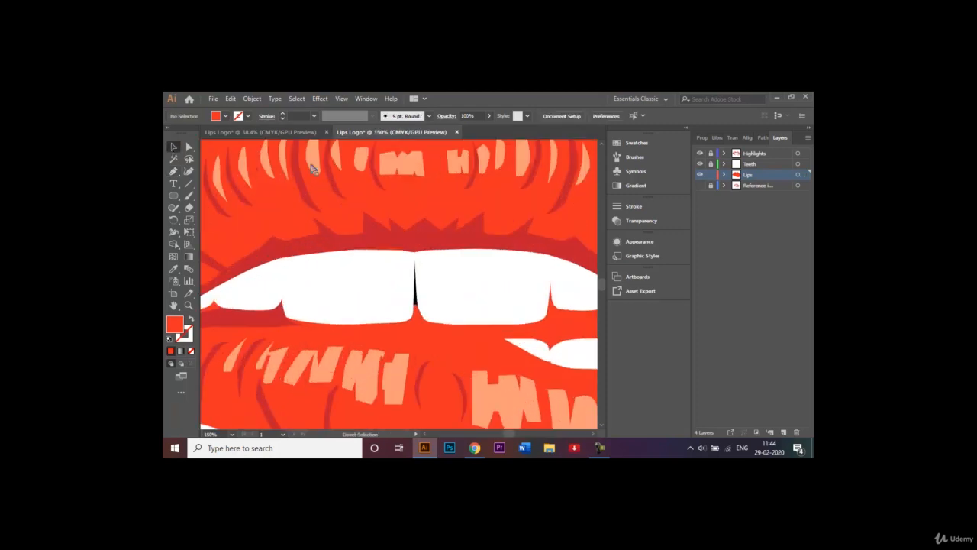
pyautogui.click(173, 171)
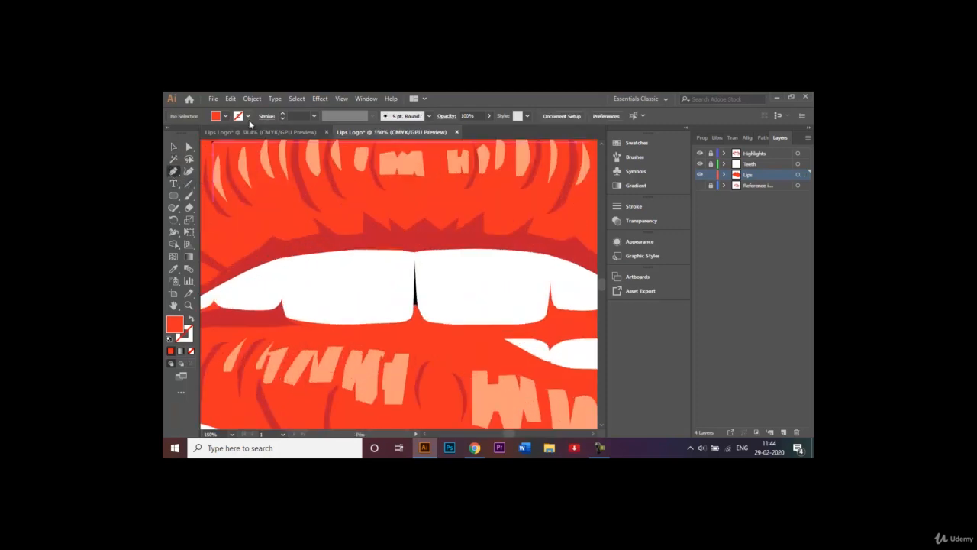
pyautogui.click(225, 116)
pyautogui.click(191, 133)
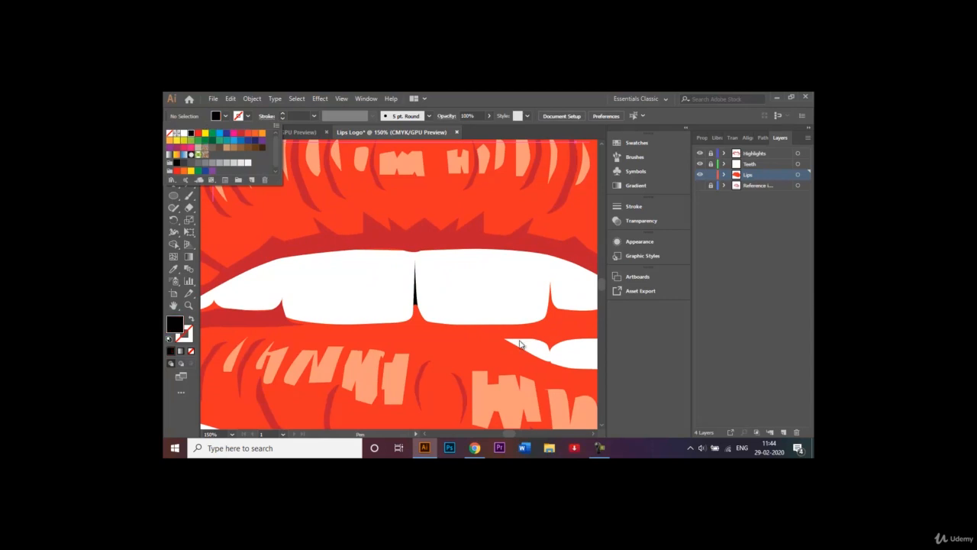
pyautogui.press('Escape')
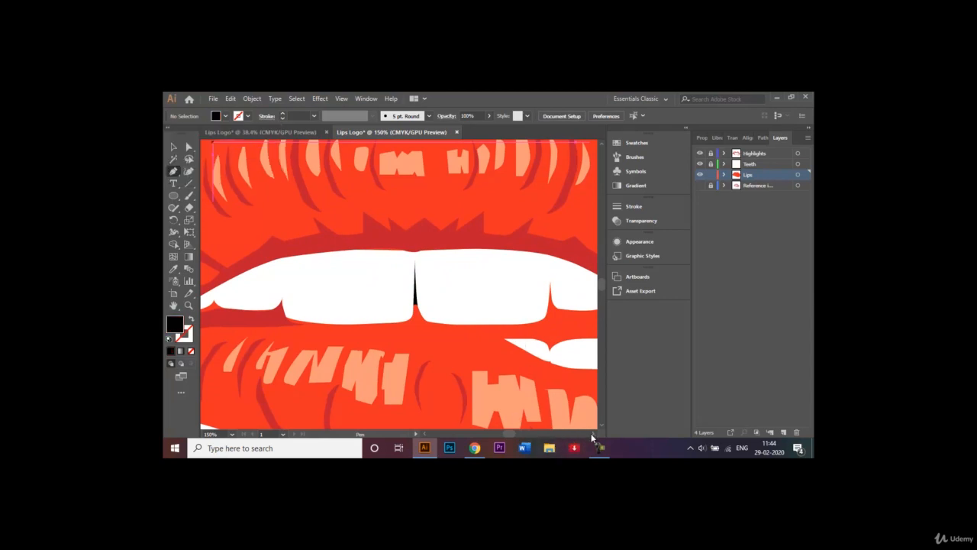
pyautogui.click(595, 435)
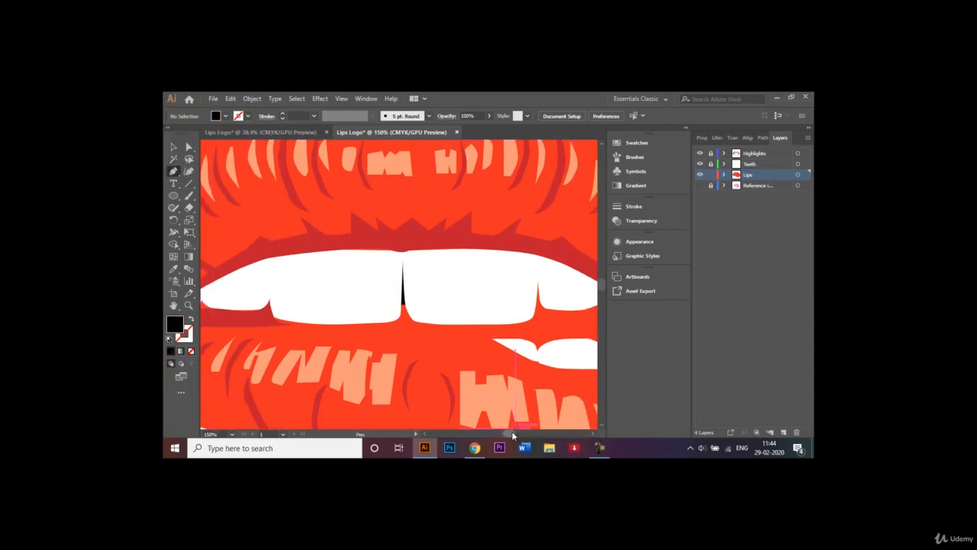
# Step: Trace a black-filled Pen path from below the front tooth along the upper teeth's lower edges to the inner corner of the mouth
pyautogui.moveTo(511, 434); pyautogui.dragTo(510, 431)
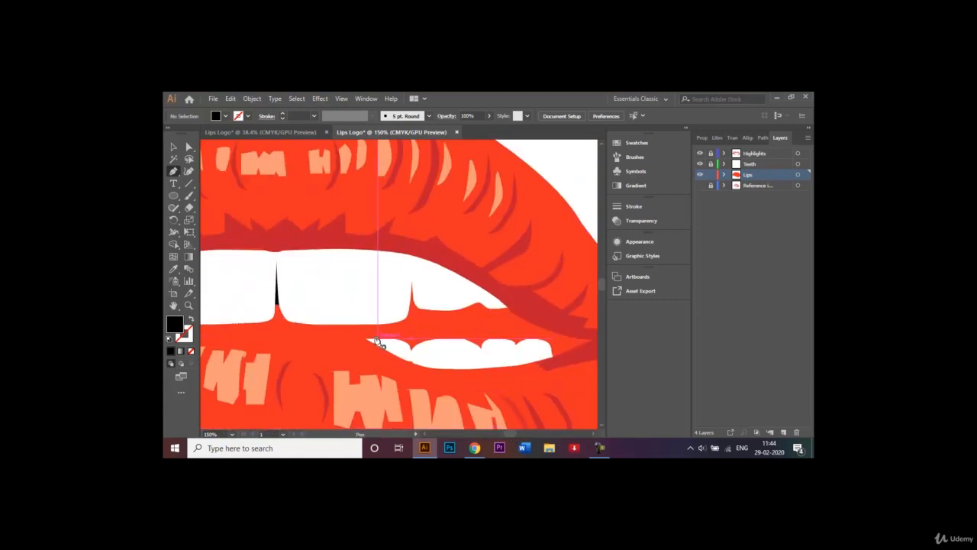
pyautogui.click(346, 324)
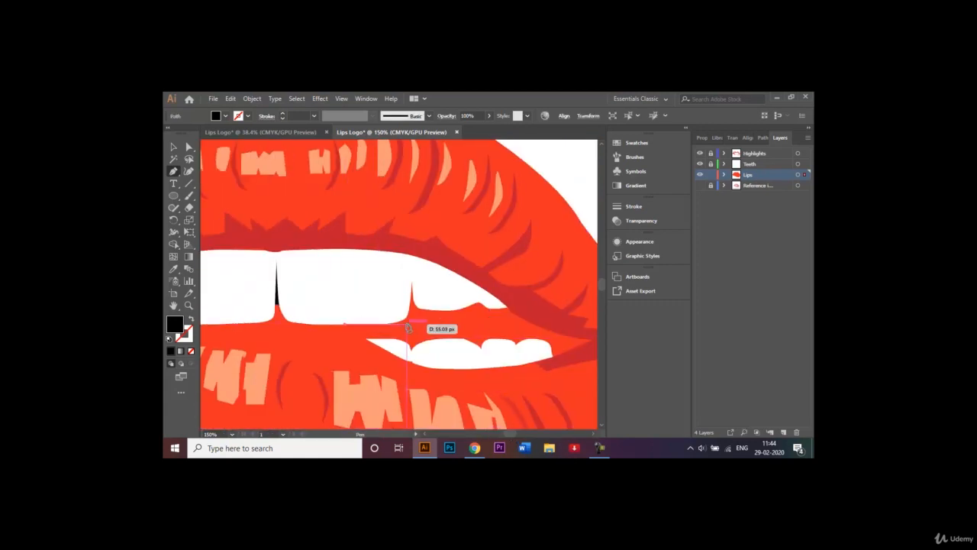
pyautogui.moveTo(403, 319); pyautogui.dragTo(409, 309)
pyautogui.click(411, 284)
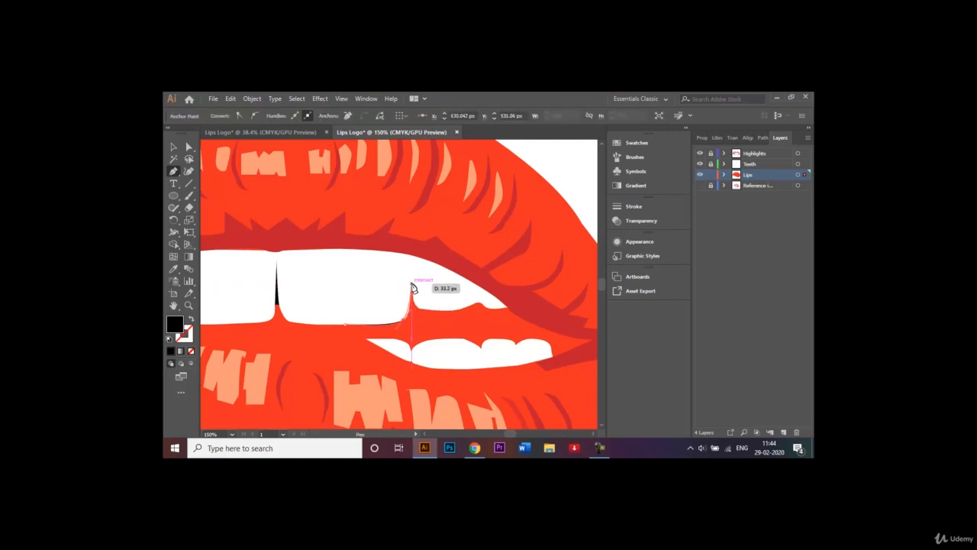
pyautogui.moveTo(420, 309); pyautogui.dragTo(430, 313)
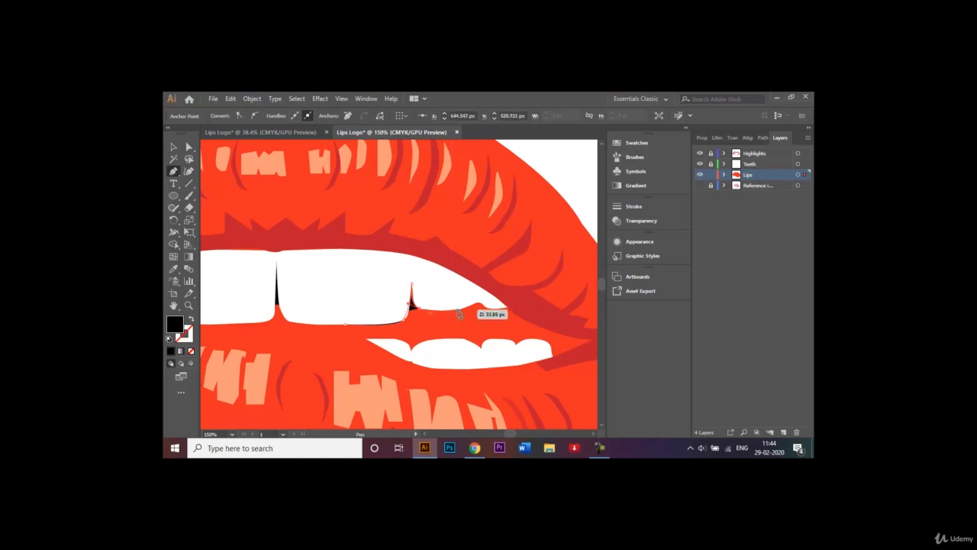
pyautogui.moveTo(473, 304); pyautogui.dragTo(548, 333)
pyautogui.click(495, 309)
pyautogui.click(508, 309)
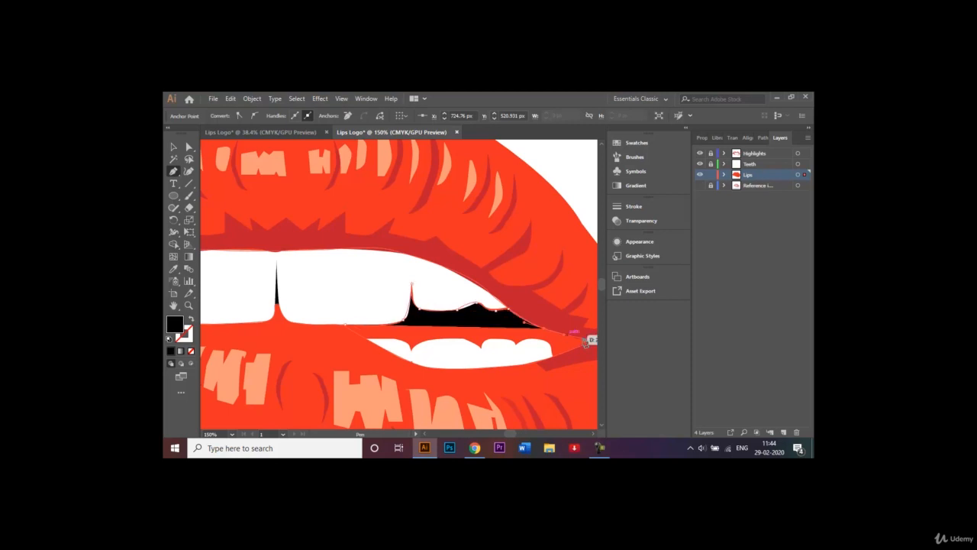
pyautogui.click(595, 341)
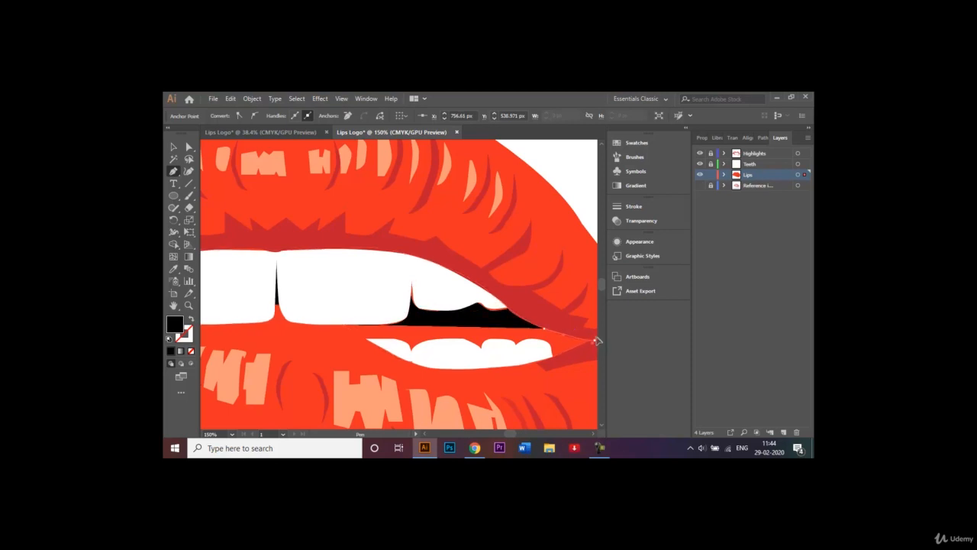
pyautogui.click(597, 341)
# Step: Continue the black mouth-opening path back behind the lower teeth and past their pointed end to the starting anchor
pyautogui.moveTo(597, 340); pyautogui.dragTo(557, 361)
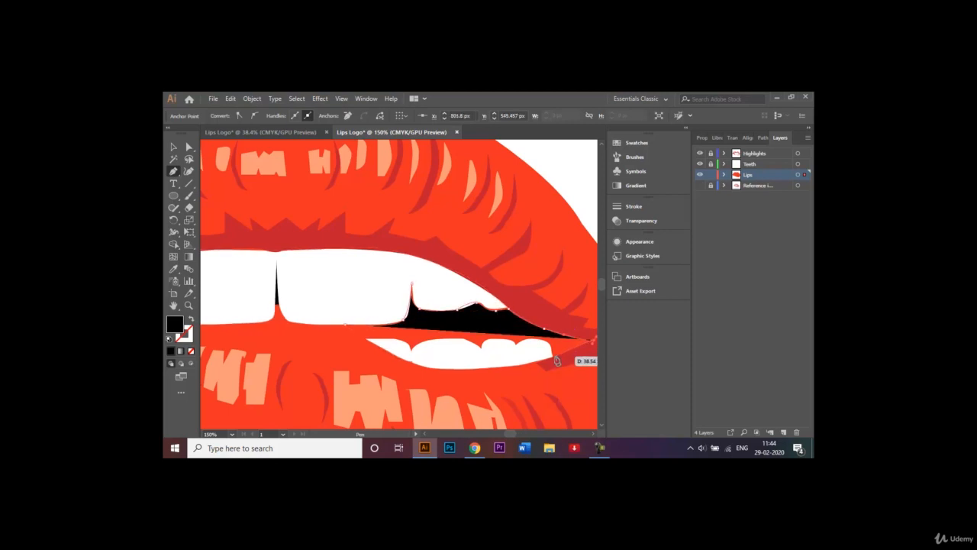
pyautogui.click(553, 358)
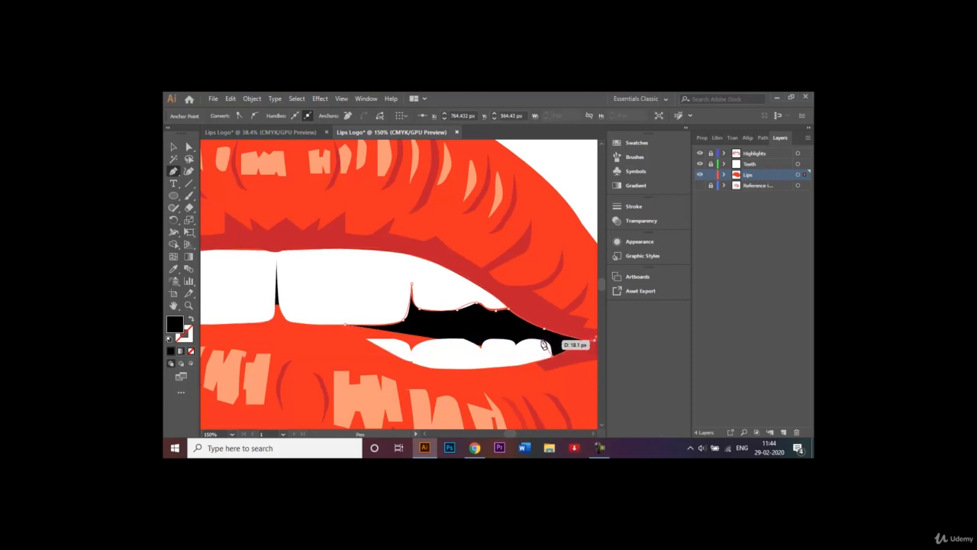
pyautogui.click(519, 355)
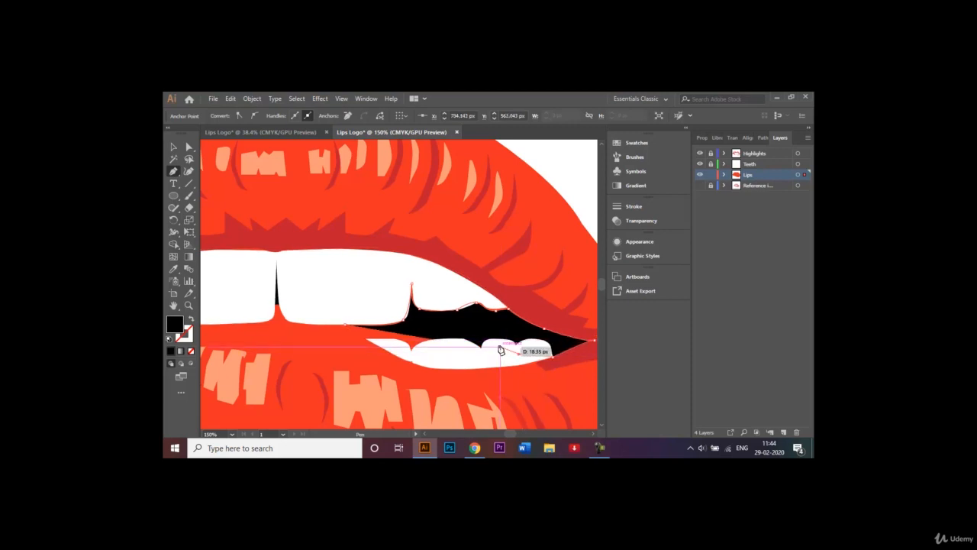
pyautogui.click(500, 350)
pyautogui.click(456, 359)
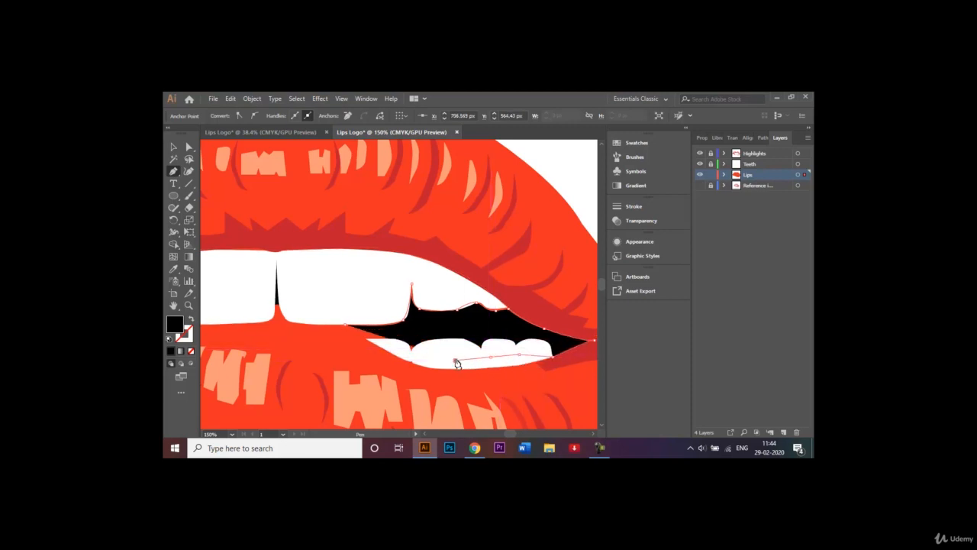
pyautogui.click(414, 361)
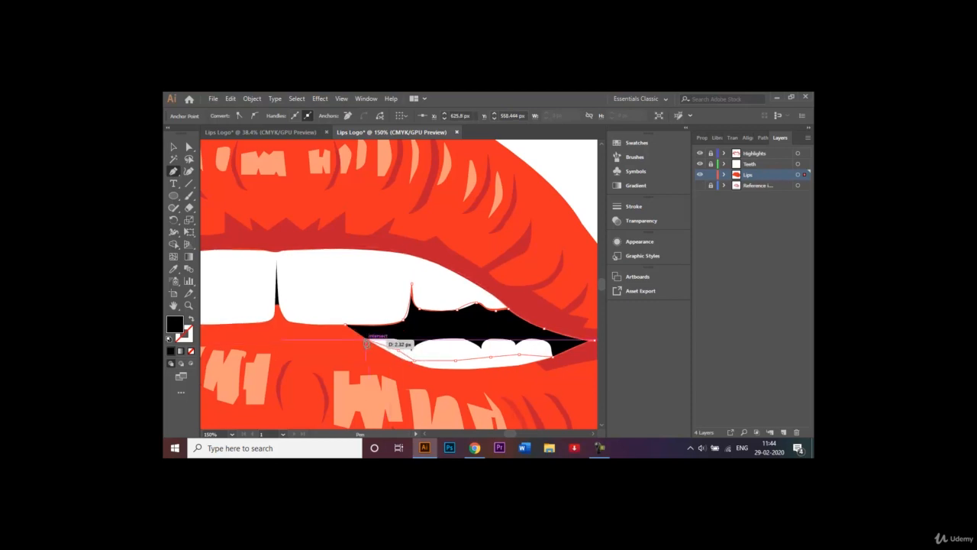
pyautogui.click(368, 342)
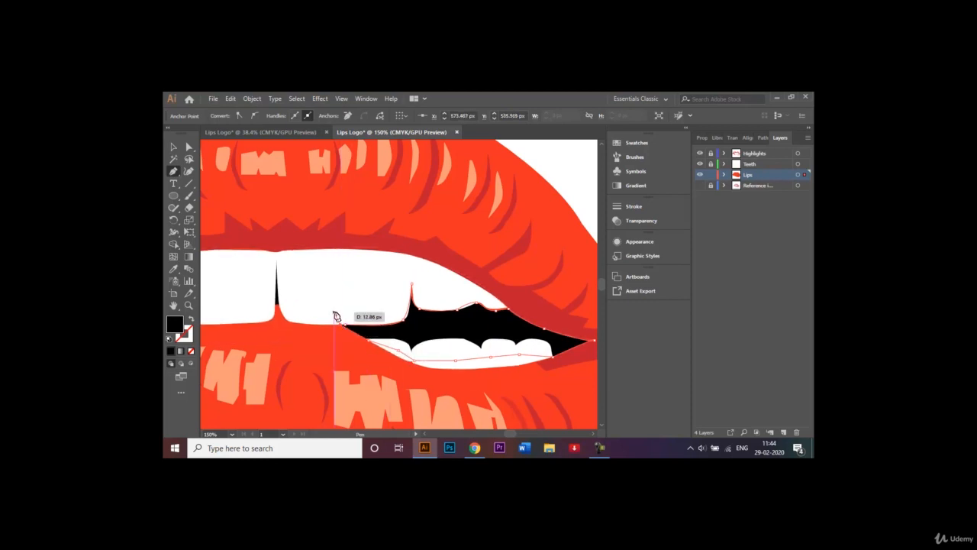
# Step: Extend the black path up behind the front tooth and around the narrow gap beside the neighbouring upper tooth
pyautogui.click(335, 314)
pyautogui.click(352, 307)
pyautogui.click(372, 305)
pyautogui.click(385, 289)
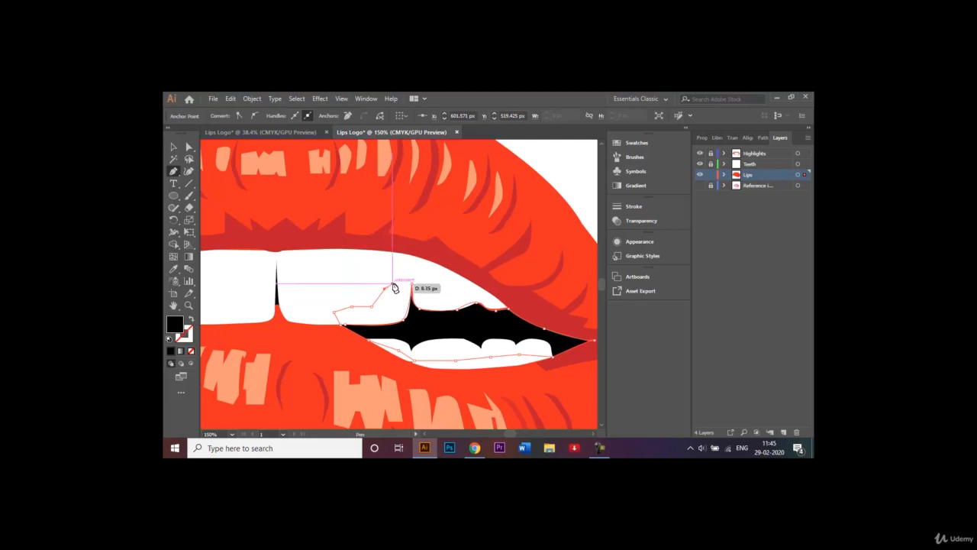
pyautogui.click(396, 284)
pyautogui.click(413, 279)
pyautogui.click(424, 291)
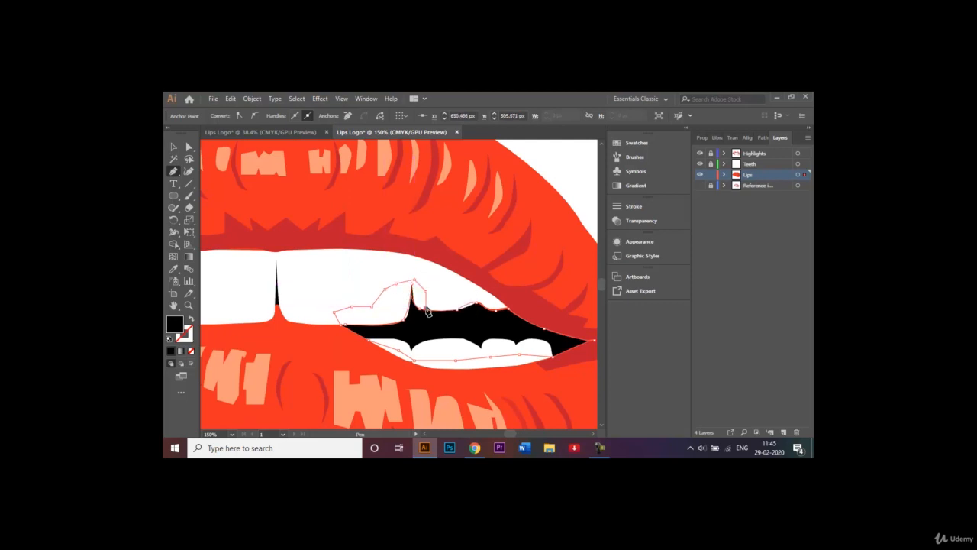
# Step: Finish the black path behind the small upper side teeth, ending it against the upper lip's inner edge
pyautogui.click(428, 310)
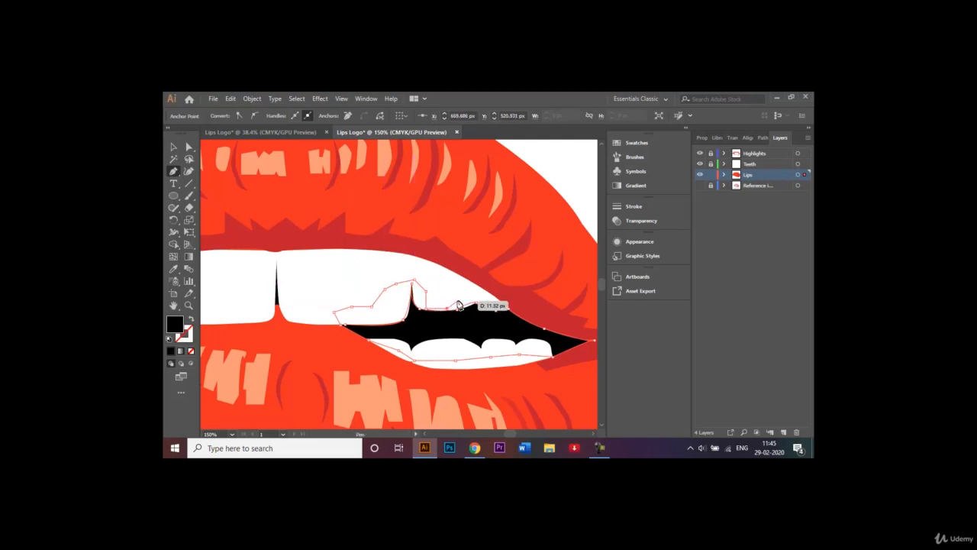
pyautogui.click(461, 299)
pyautogui.click(473, 295)
pyautogui.click(490, 299)
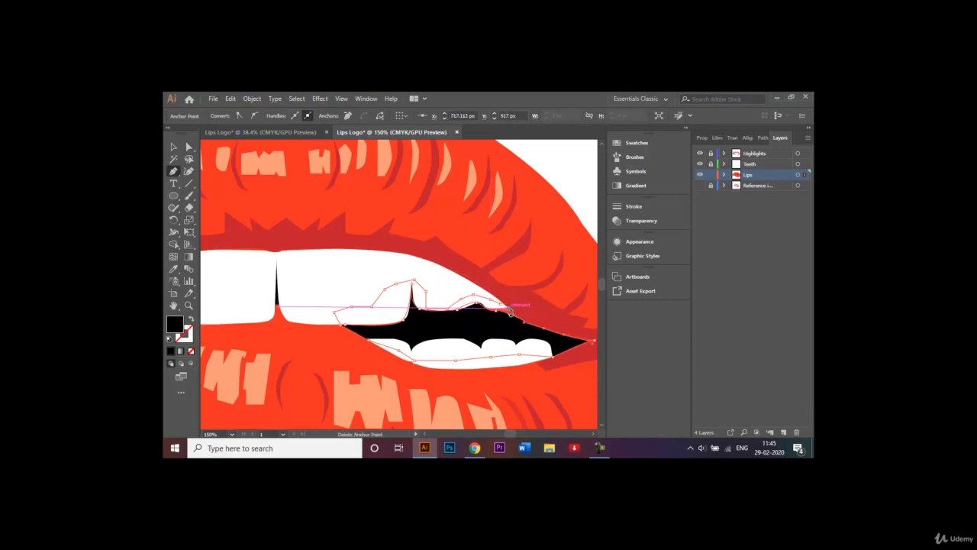
pyautogui.moveTo(509, 311); pyautogui.dragTo(520, 318)
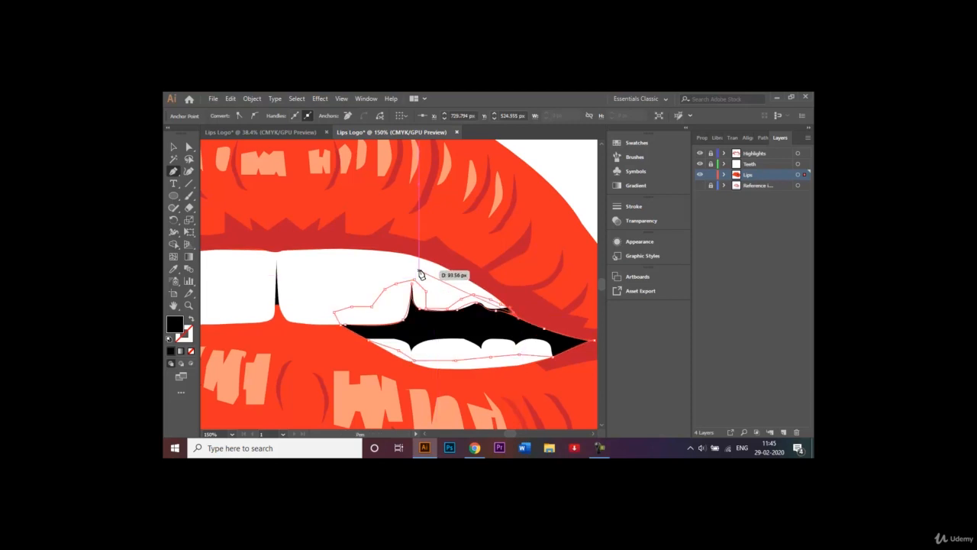
pyautogui.moveTo(420, 274); pyautogui.dragTo(421, 273)
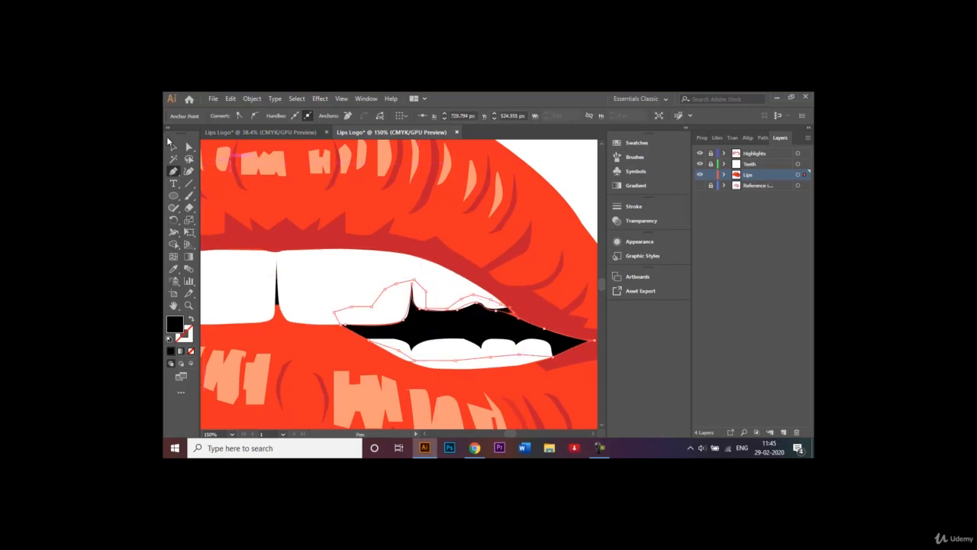
# Step: Adjust the black shape's anchor beside the last upper tooth with Direct Selection to even out its edge along the dark red lip shadow
pyautogui.click(173, 146)
pyautogui.click(575, 189)
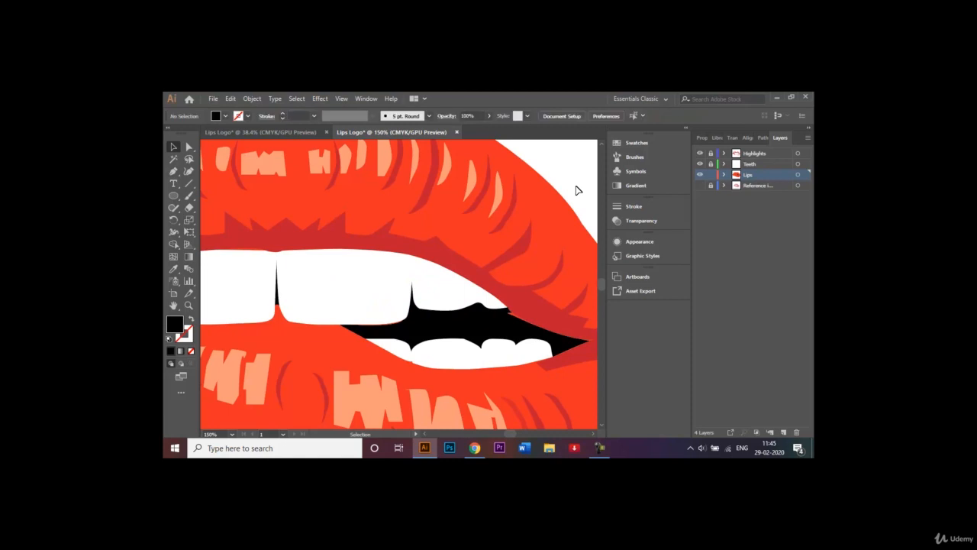
pyautogui.click(521, 334)
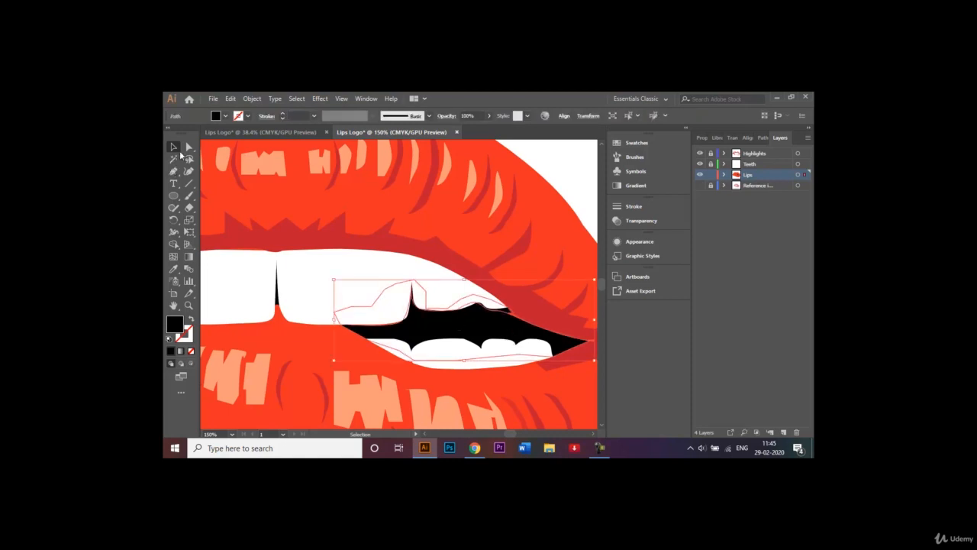
pyautogui.click(189, 147)
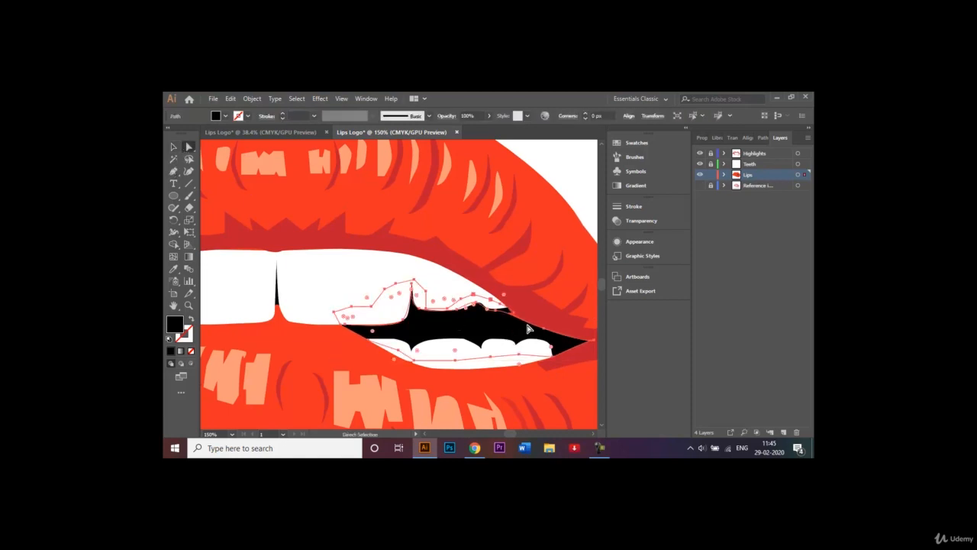
pyautogui.moveTo(516, 314); pyautogui.dragTo(519, 320)
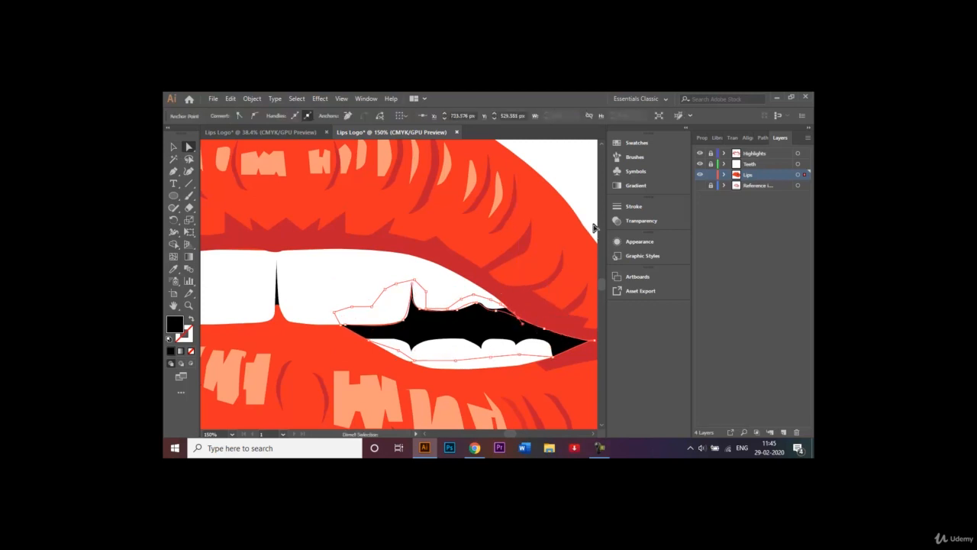
pyautogui.click(567, 208)
pyautogui.click(399, 338)
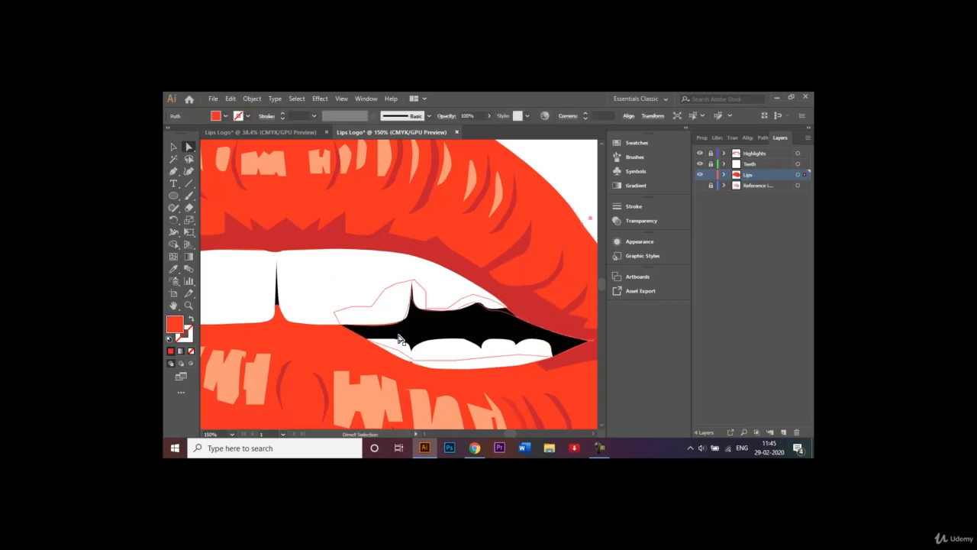
pyautogui.click(562, 168)
# Step: Deselect the artwork and save it as the Illustrator file Lips Logo.ai in the Logos folder
pyautogui.hotkey('ctrl', '0')
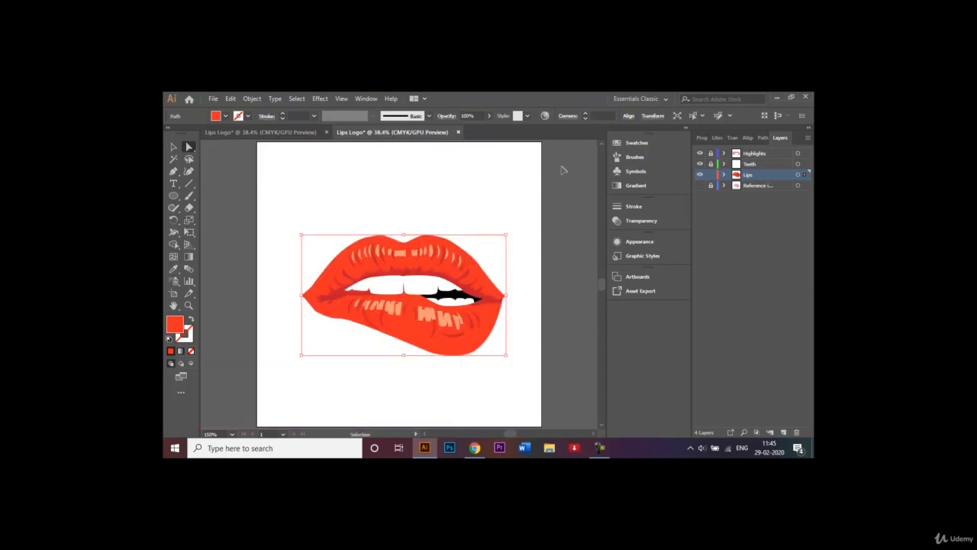
pyautogui.click(462, 160)
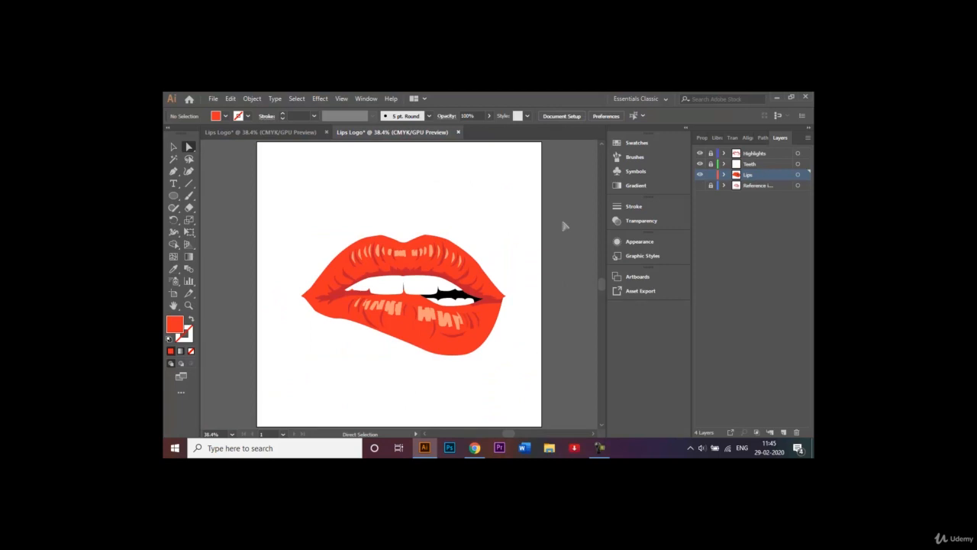
pyautogui.click(214, 97)
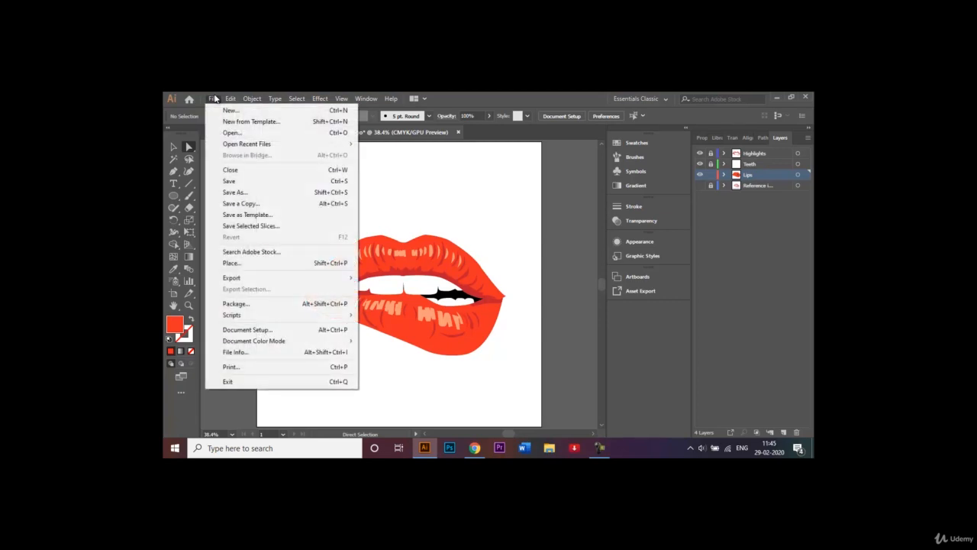
pyautogui.click(242, 191)
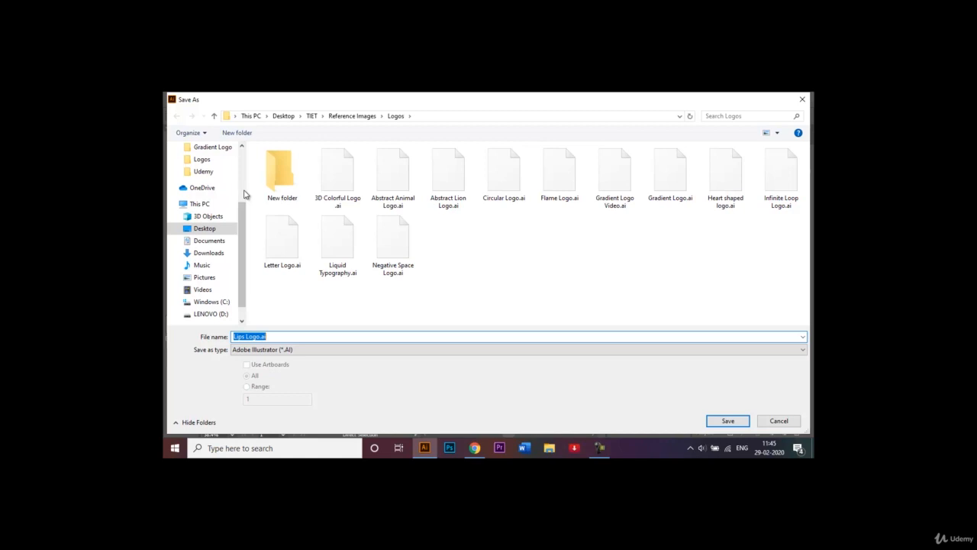
pyautogui.click(732, 420)
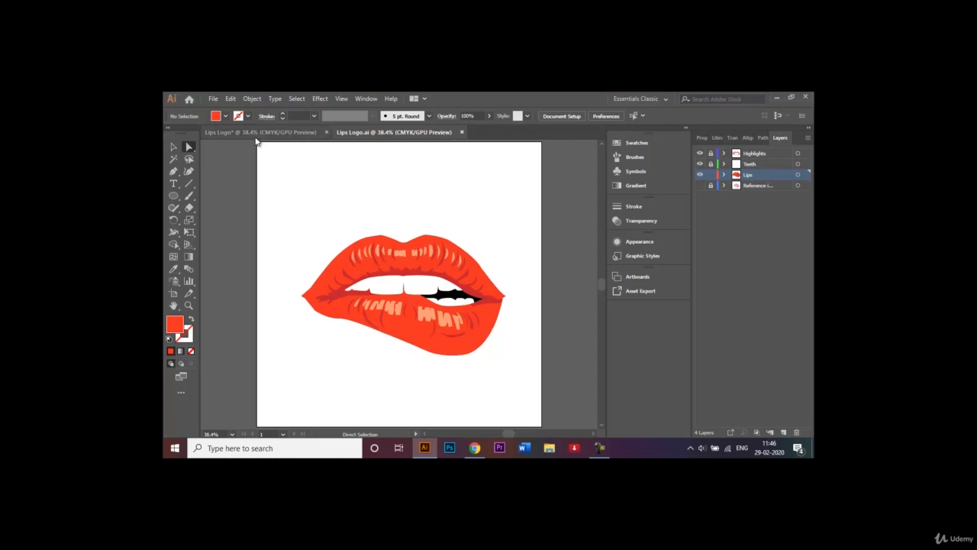
# Step: Compare the saved lips artwork with the other open Lips Logo document
pyautogui.click(256, 134)
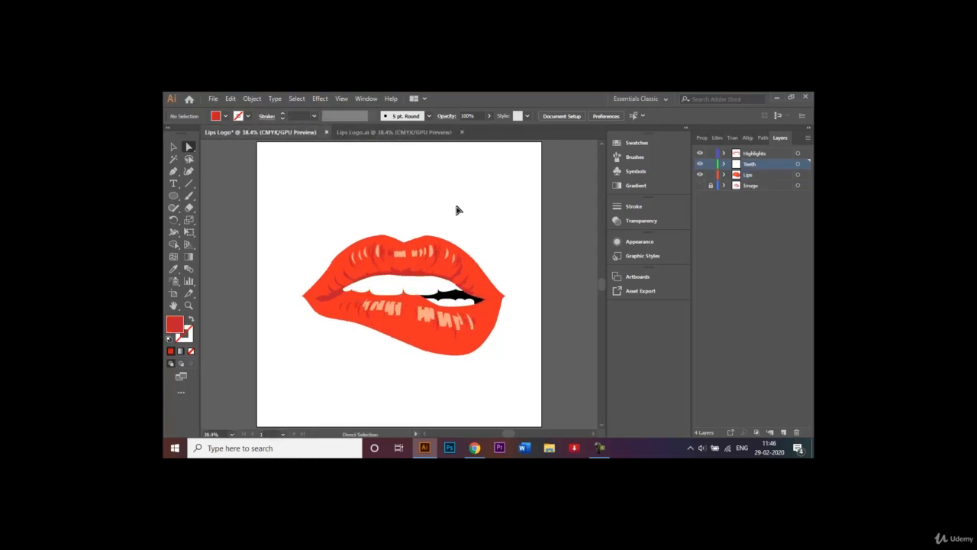
pyautogui.click(416, 133)
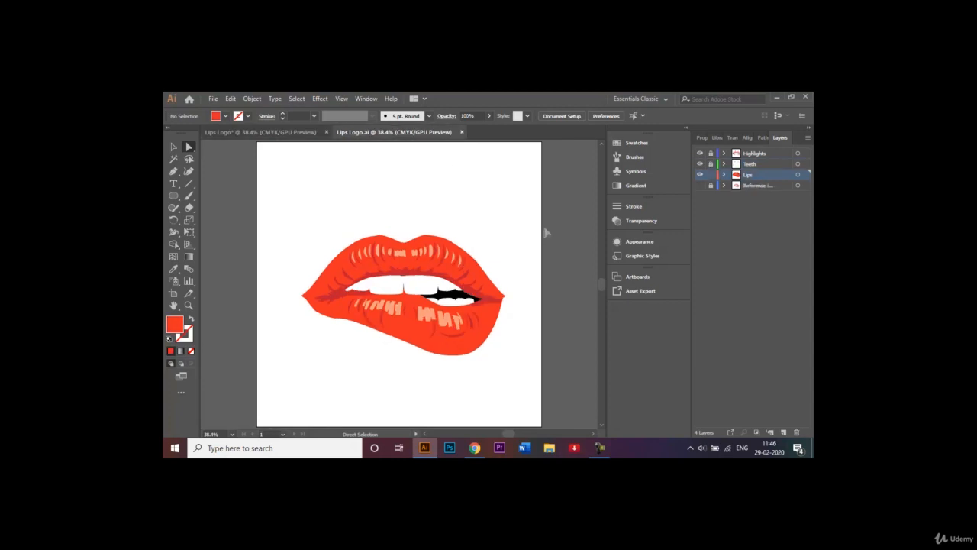